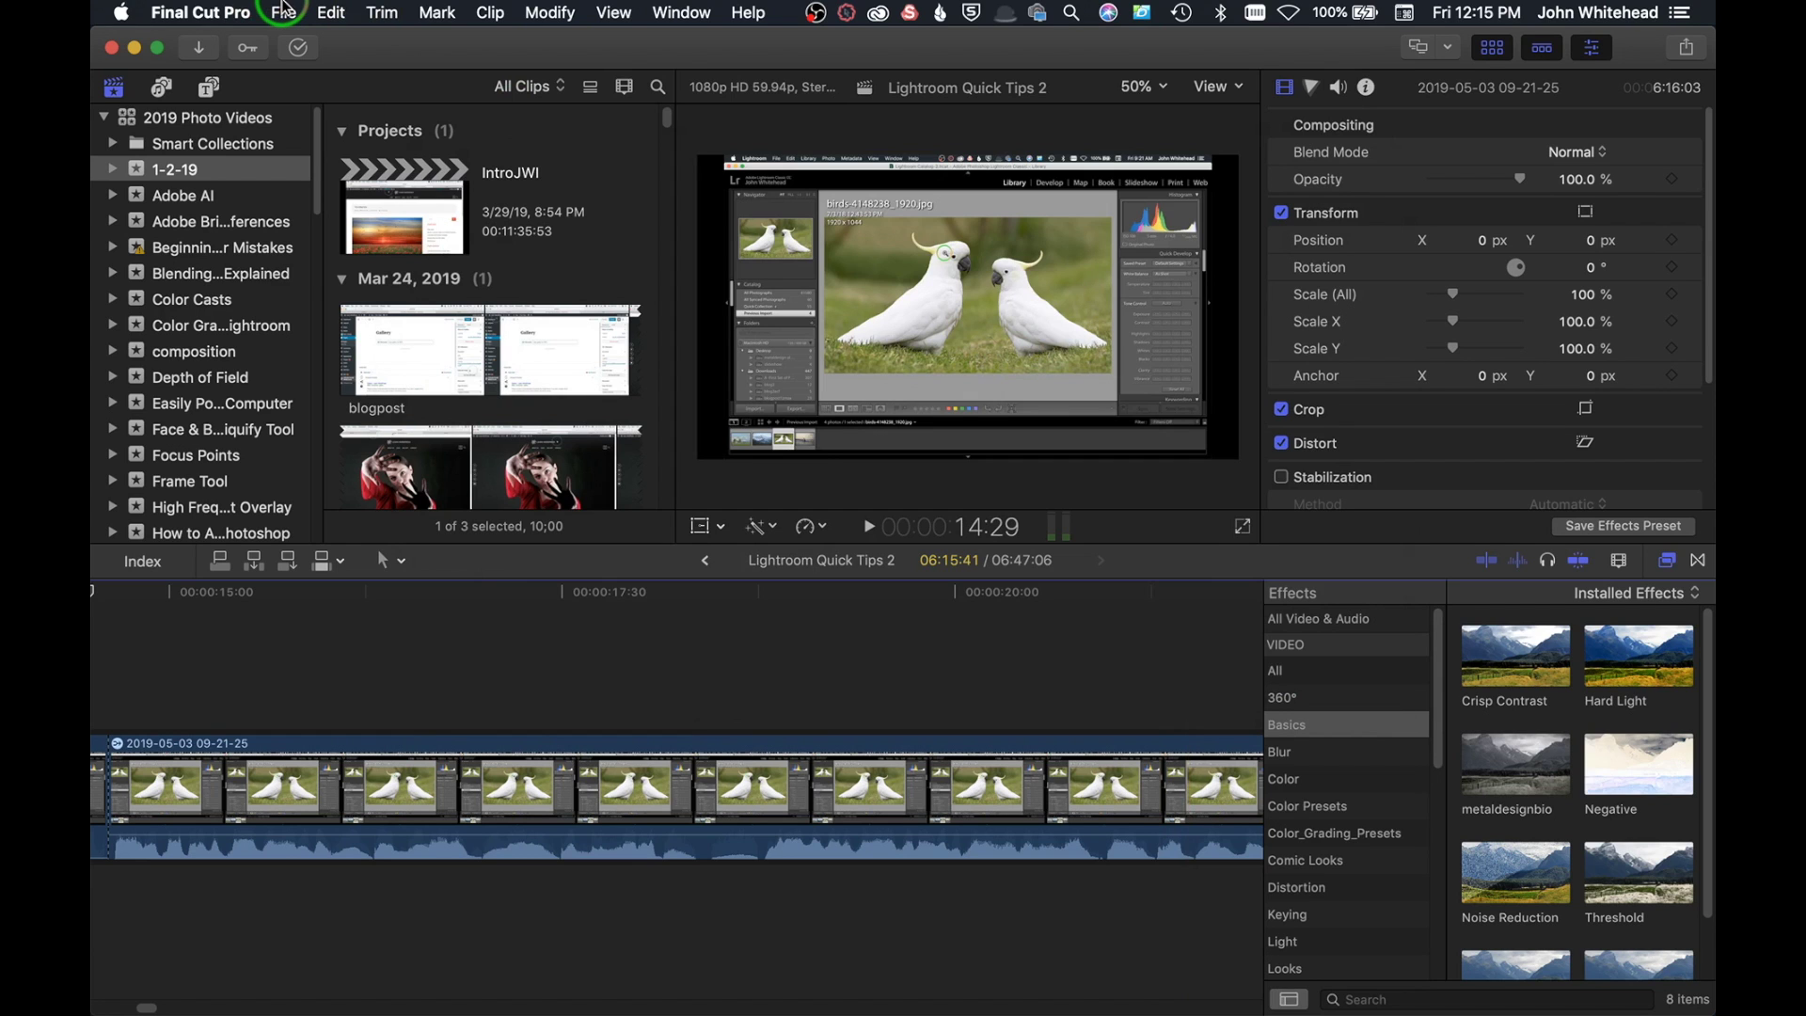
# Step: Create a new library named "Final Cut Pro" in the Video folder
pyautogui.click(285, 11)
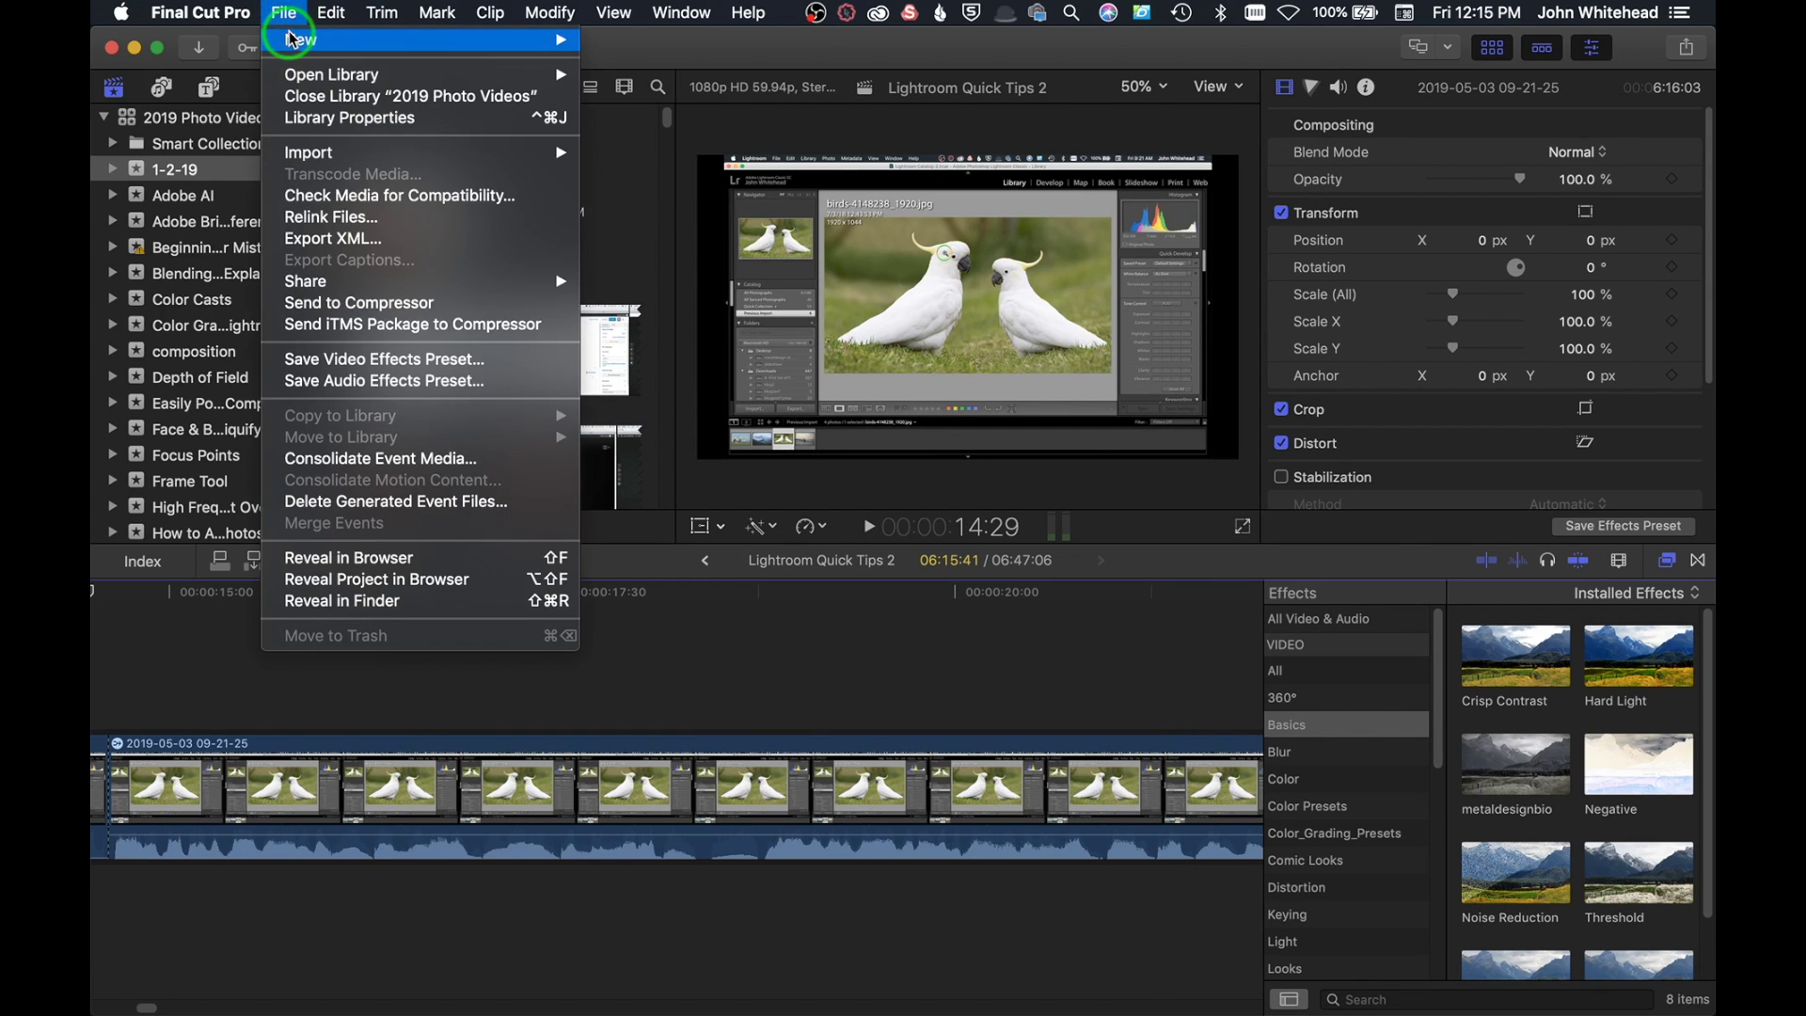
pyautogui.moveTo(301, 39)
pyautogui.click(664, 88)
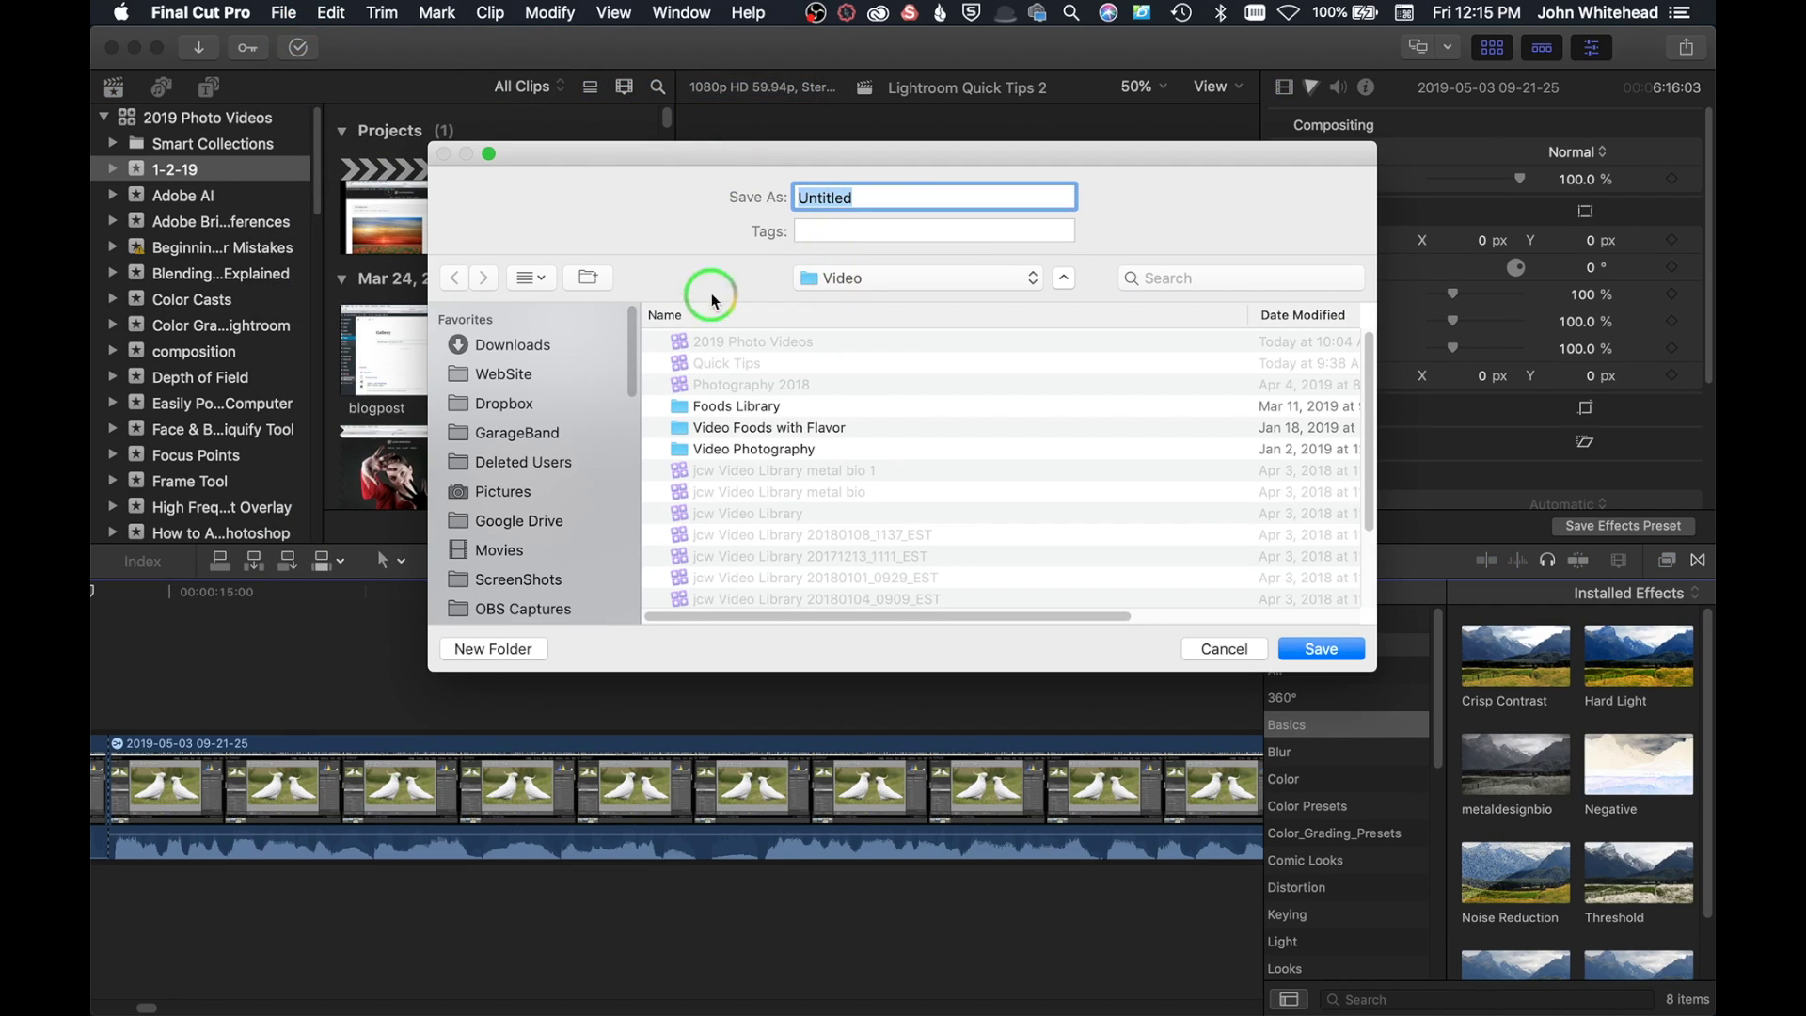
pyautogui.scroll(-5, 564, 363)
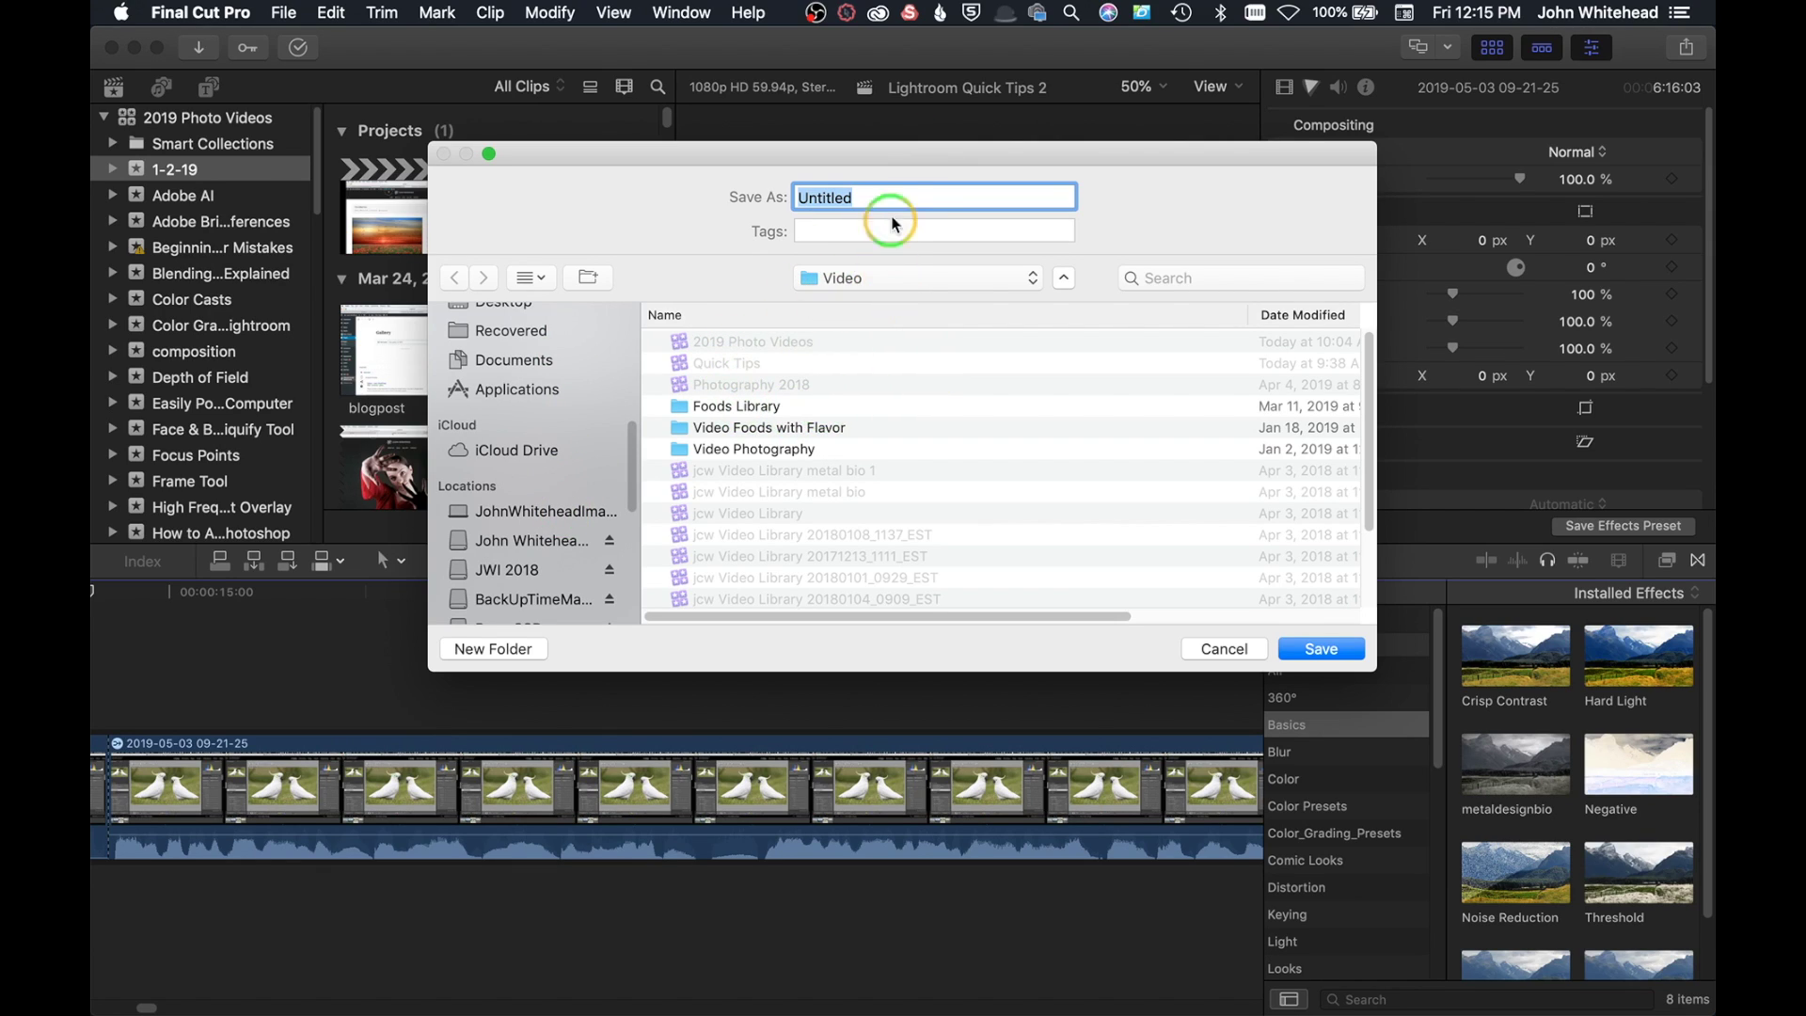
pyautogui.write('Fi')
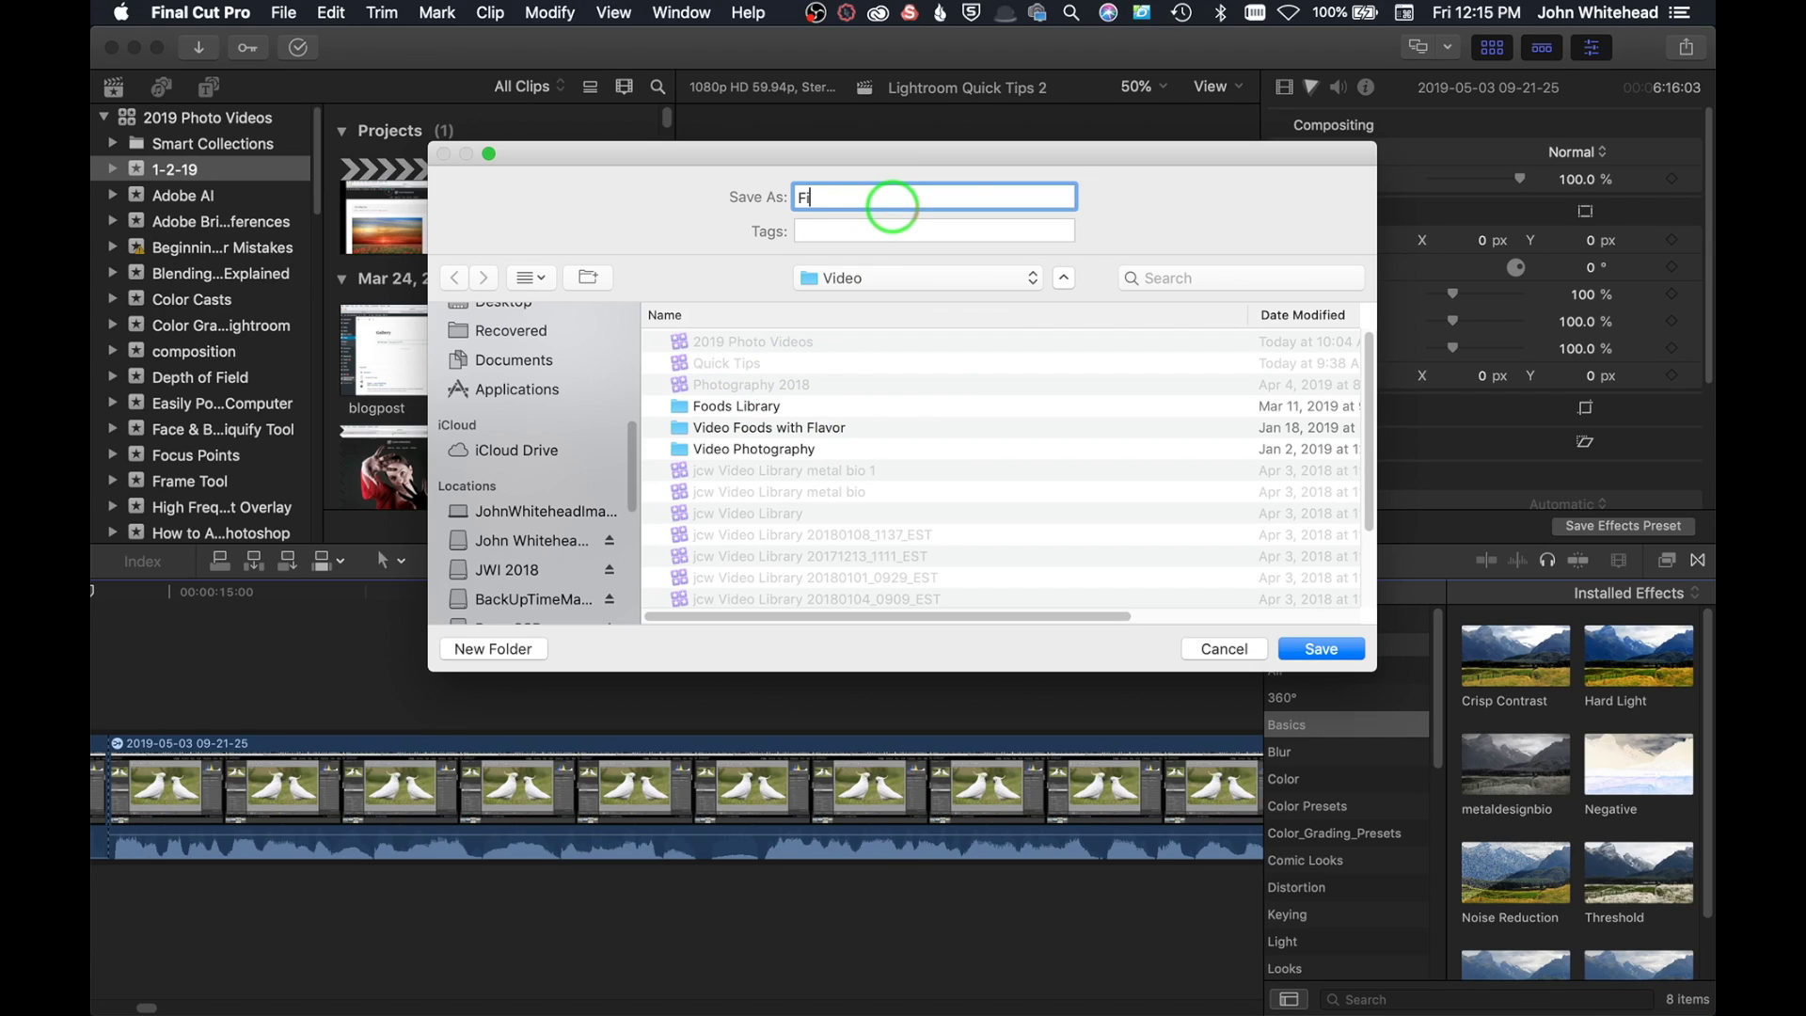
pyautogui.write('nal Cut Pro')
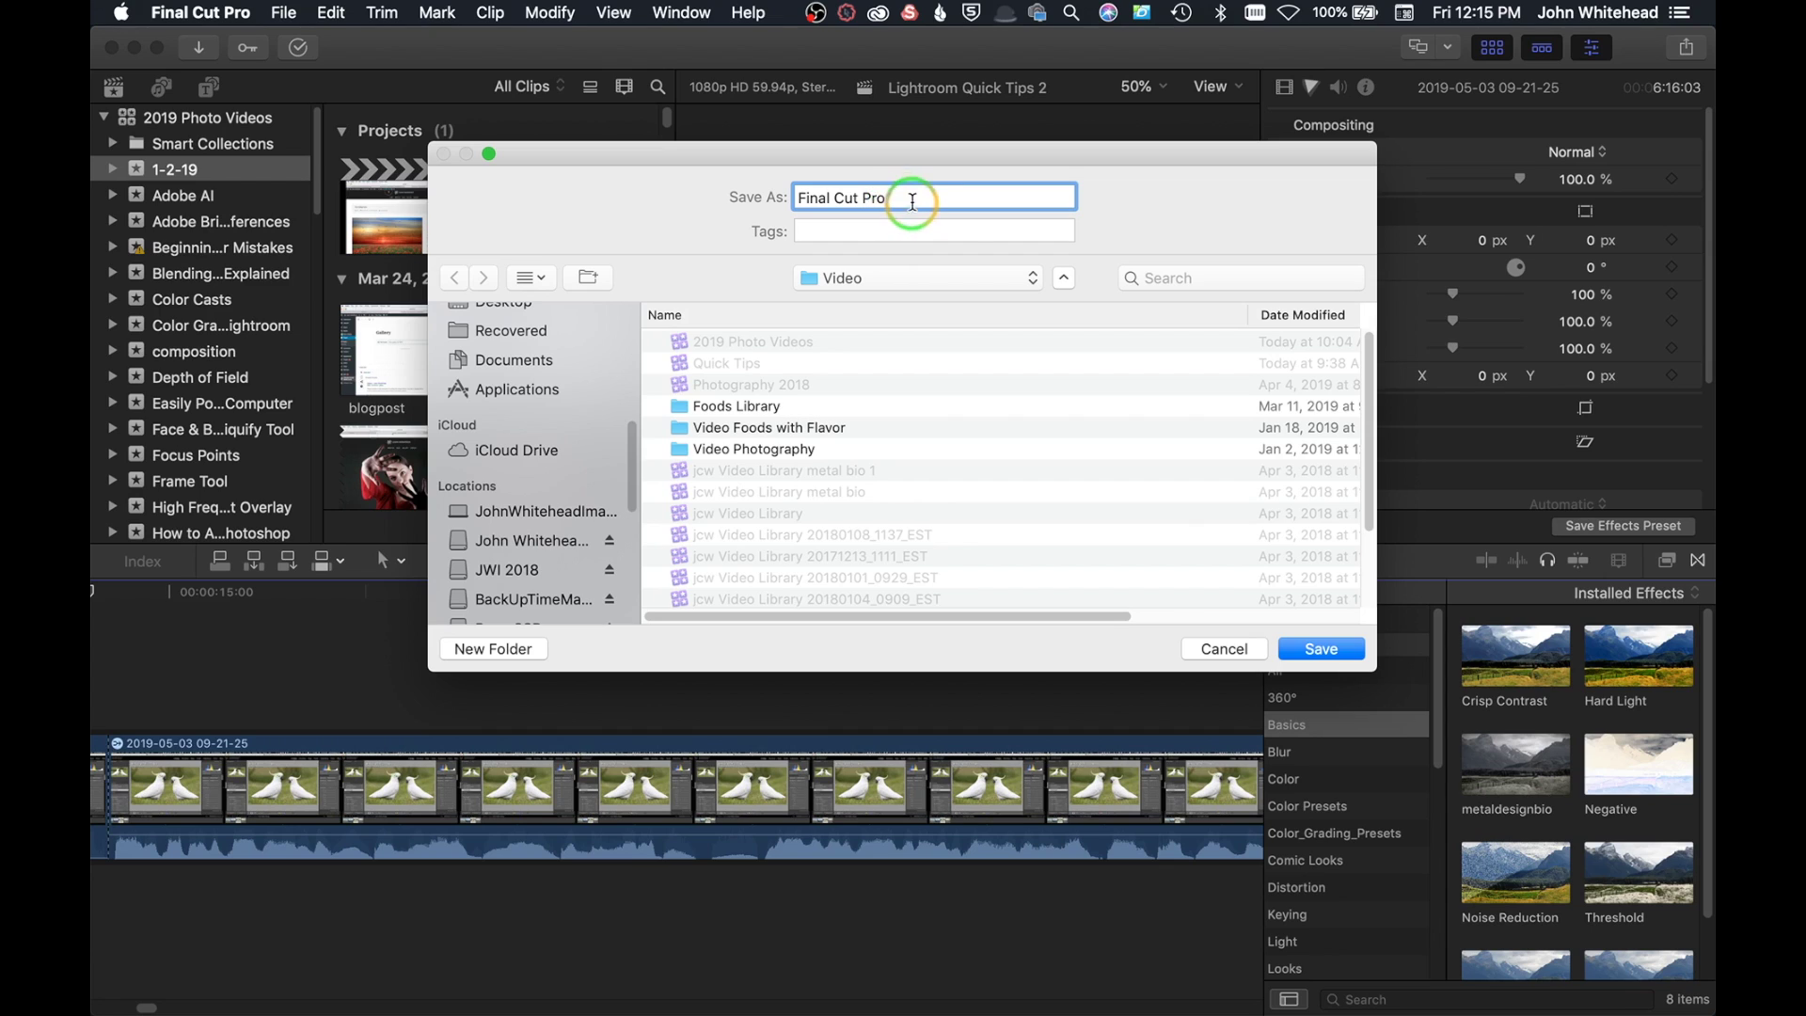
pyautogui.click(1303, 662)
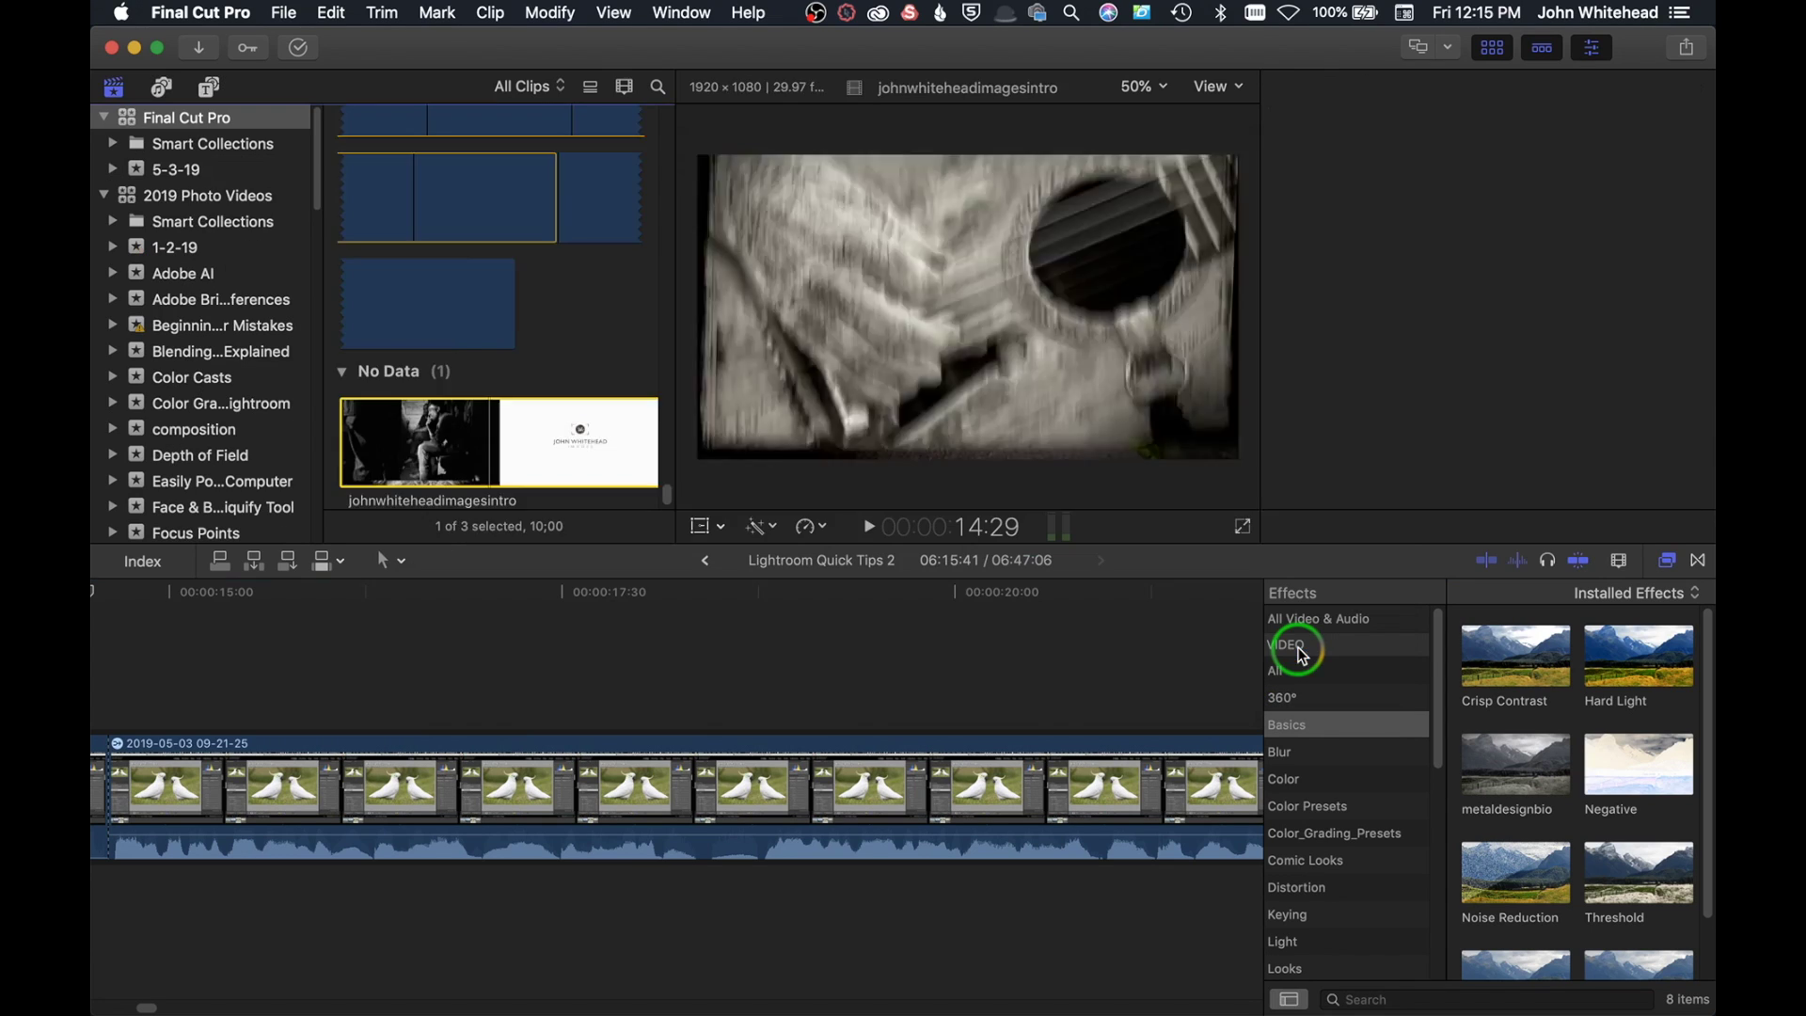
# Step: Start a new event in the Final Cut Pro library and name it "Final Cut Pro 1"
pyautogui.moveTo(156, 125)
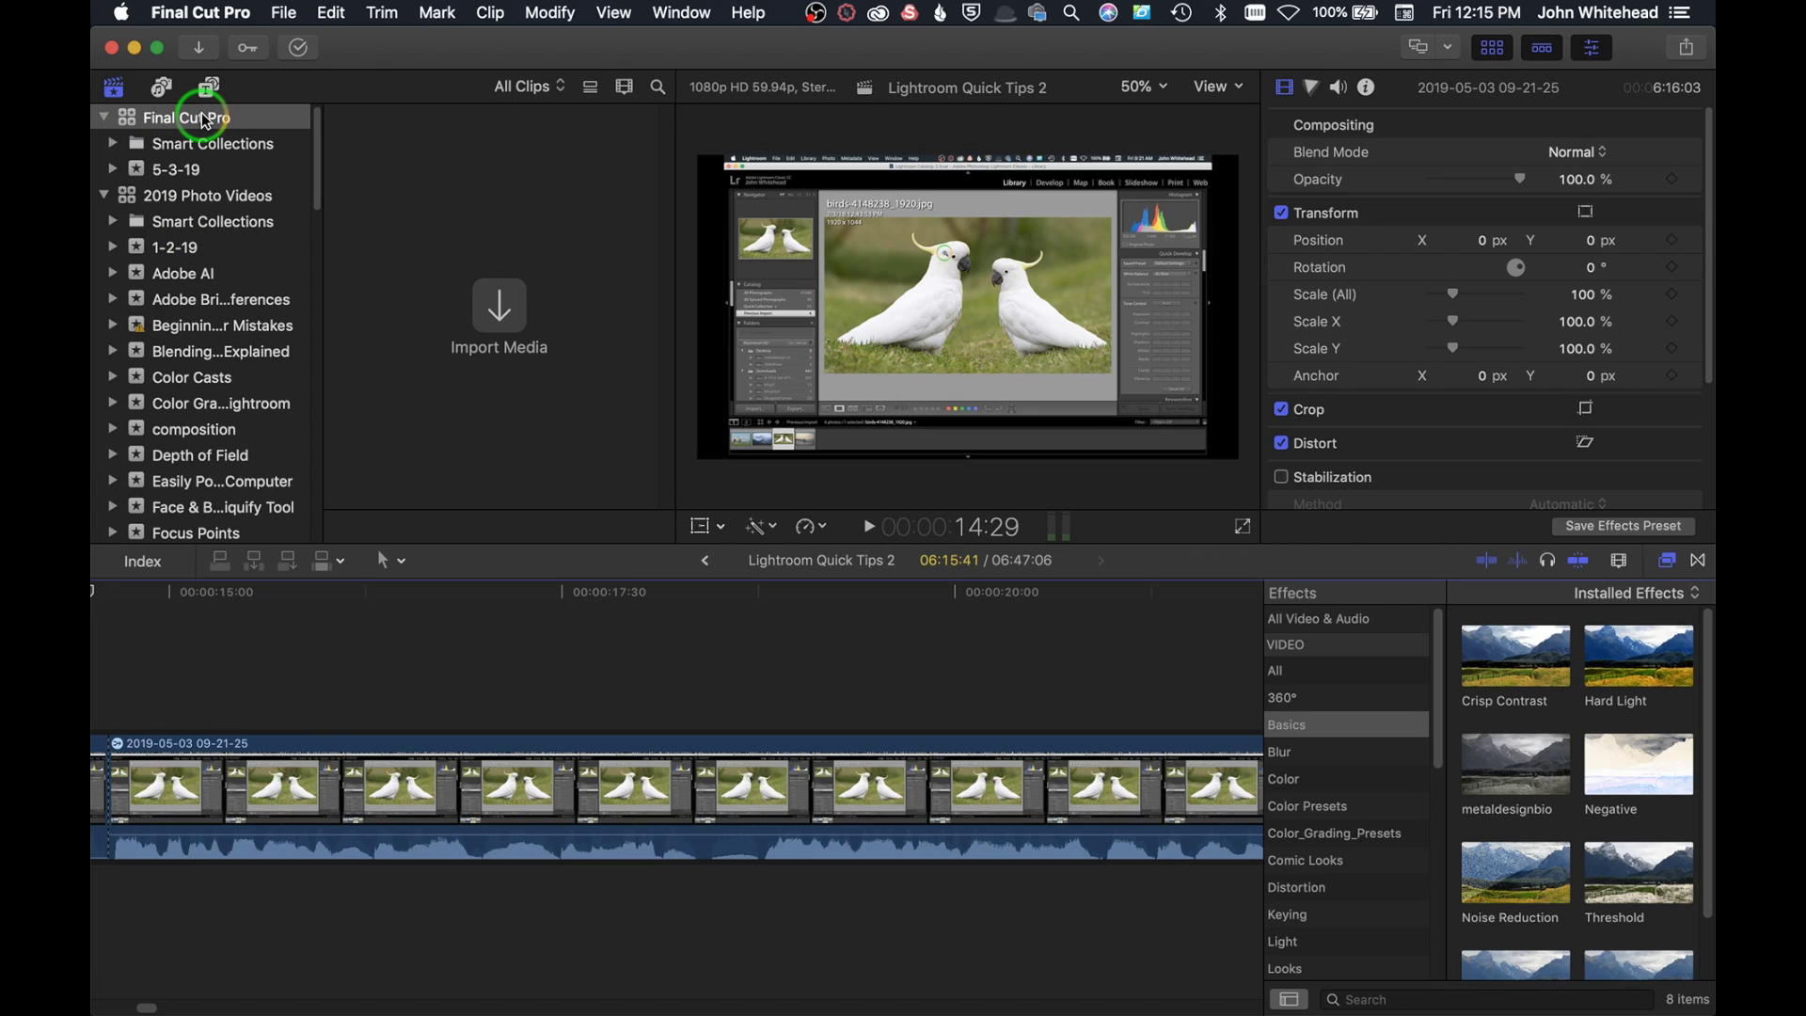
pyautogui.click(284, 14)
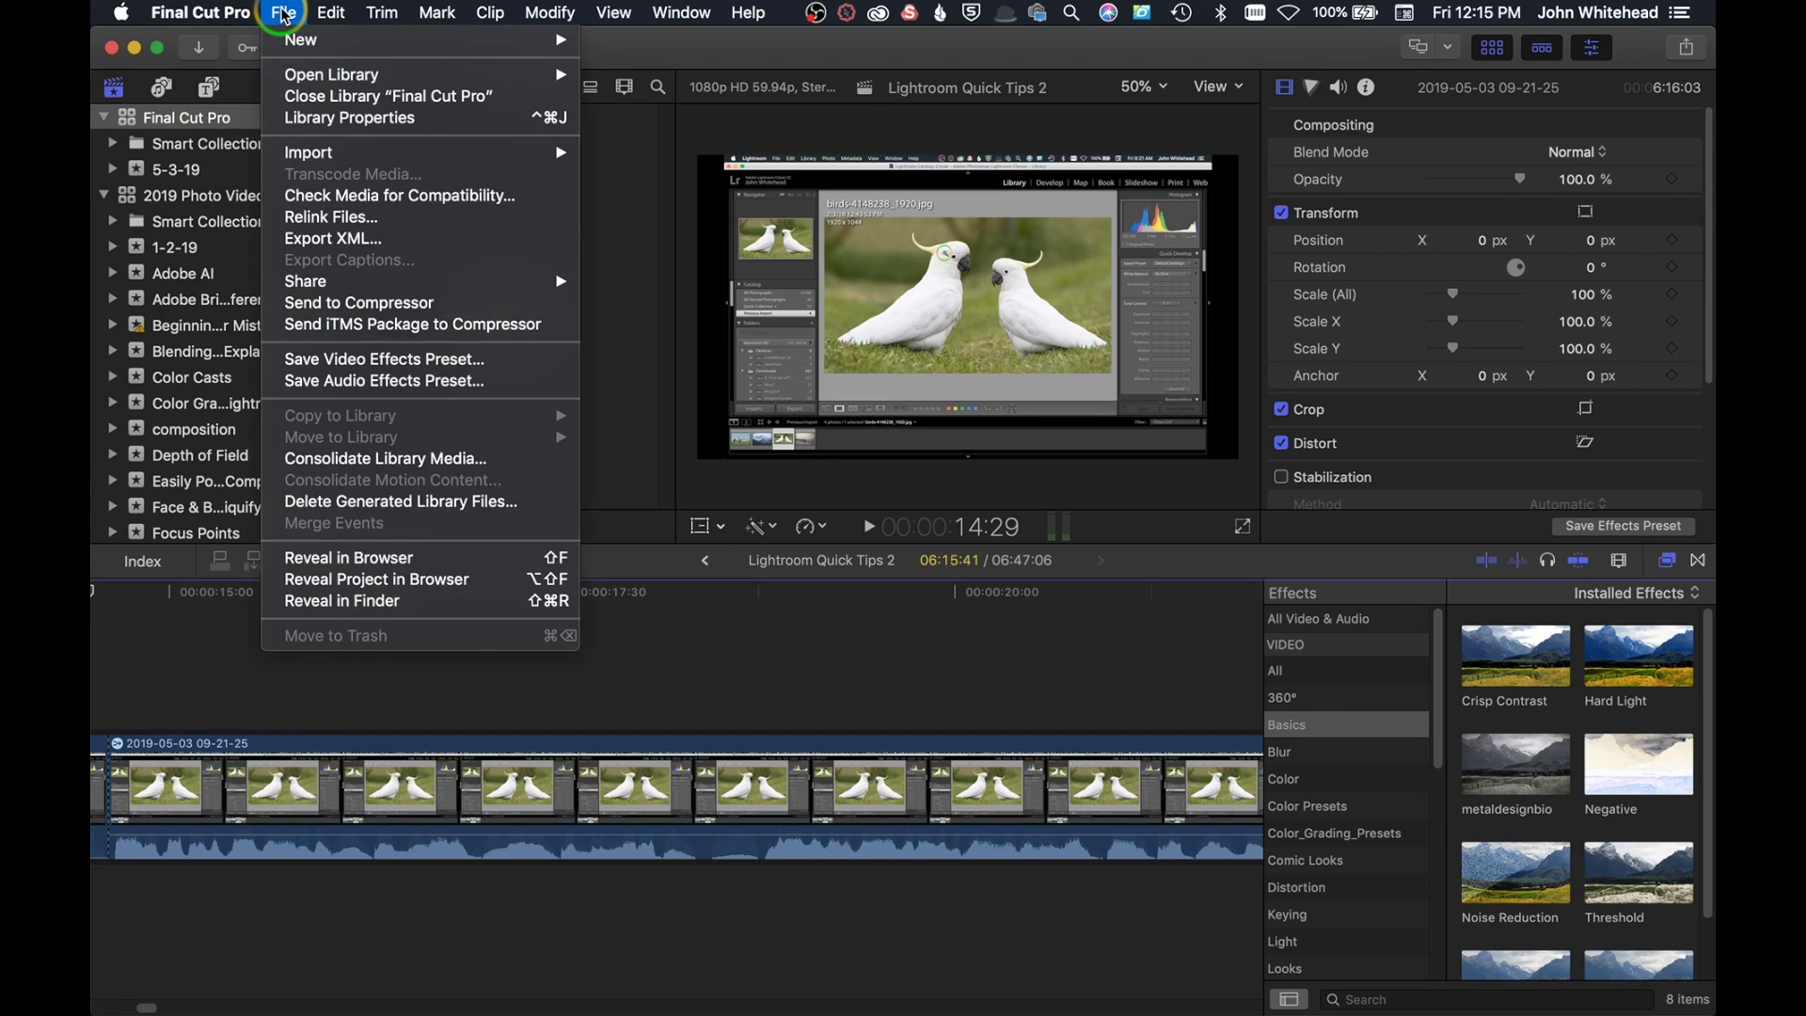
pyautogui.moveTo(282, 43)
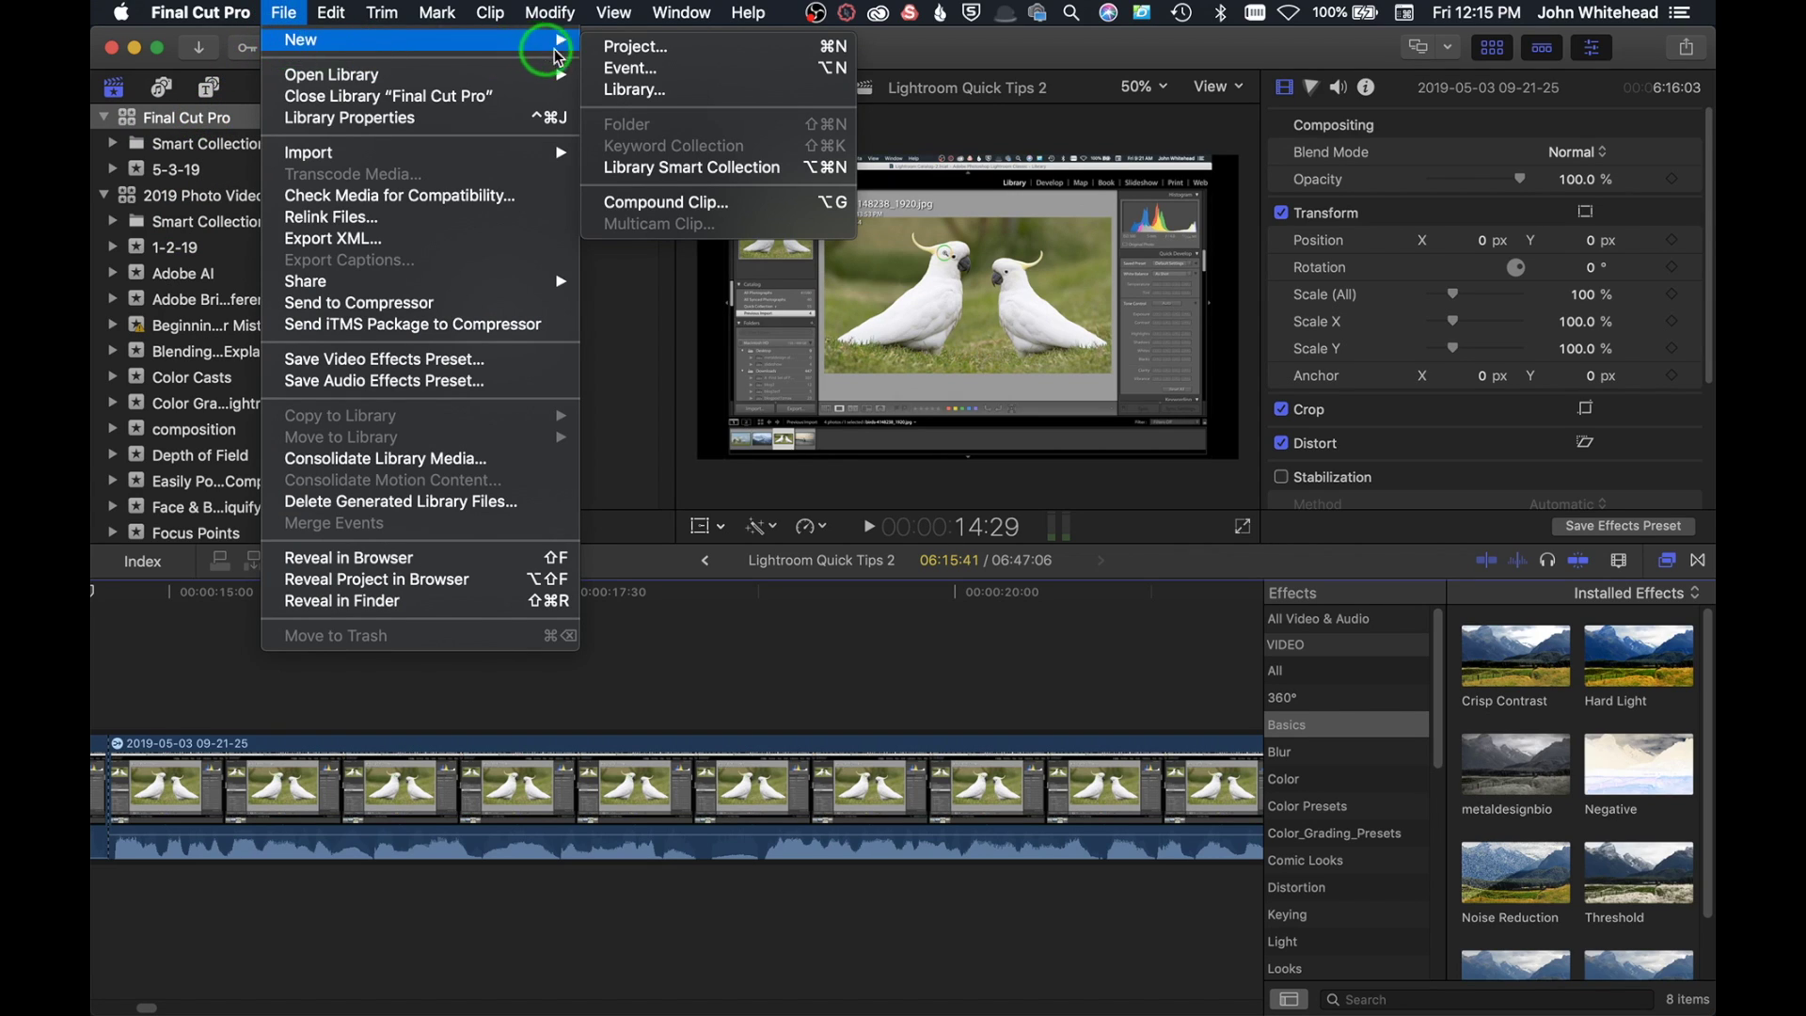
pyautogui.click(615, 69)
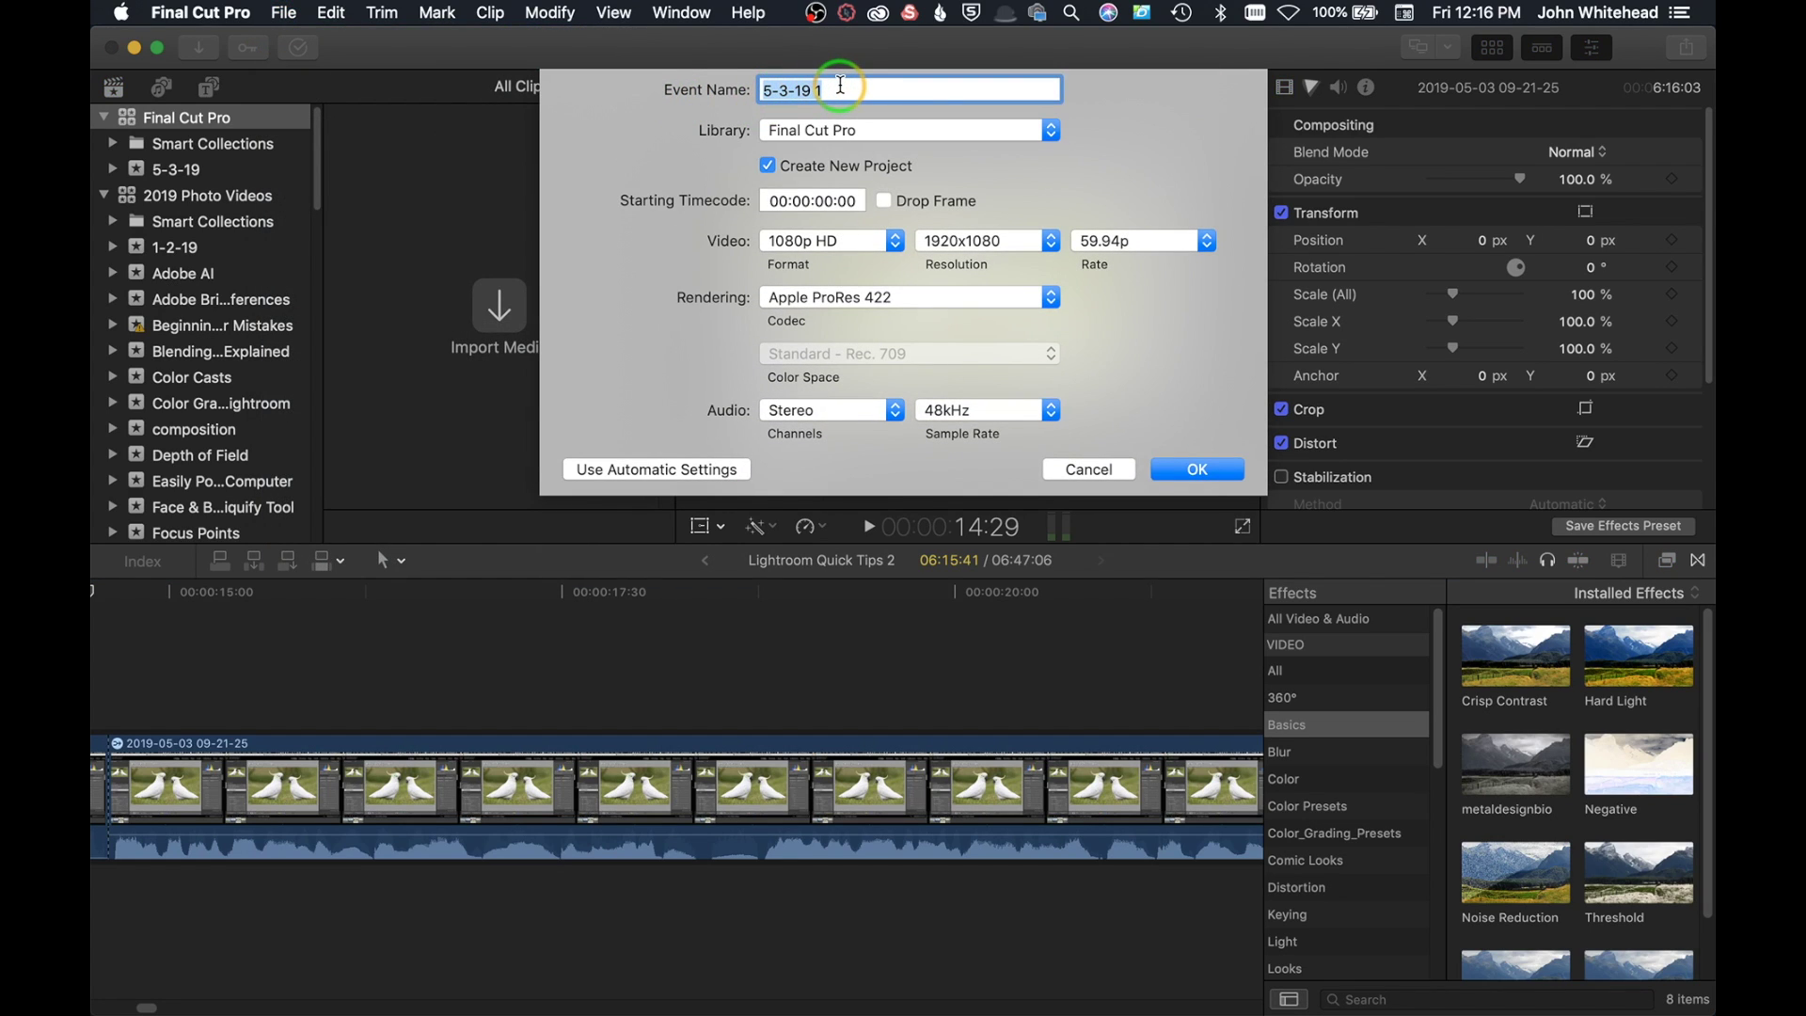
pyautogui.write('Final Cut Pro The Beginnne')
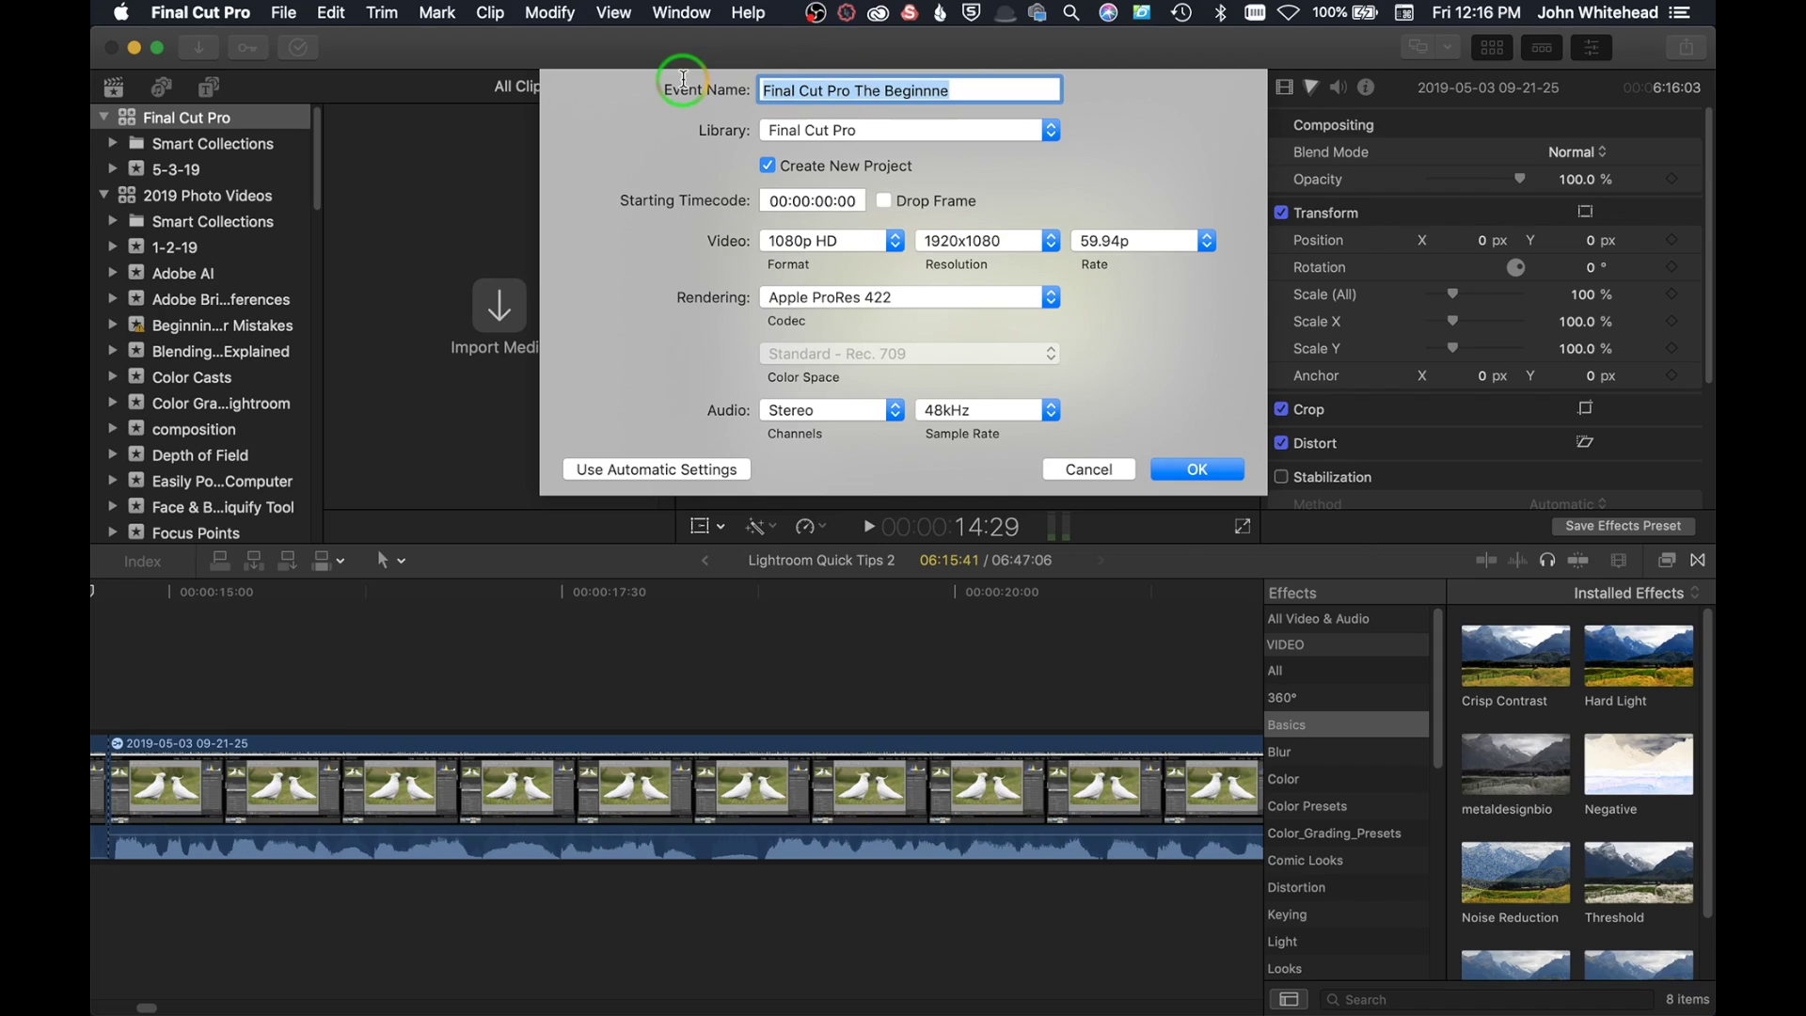
pyautogui.write('Final ')
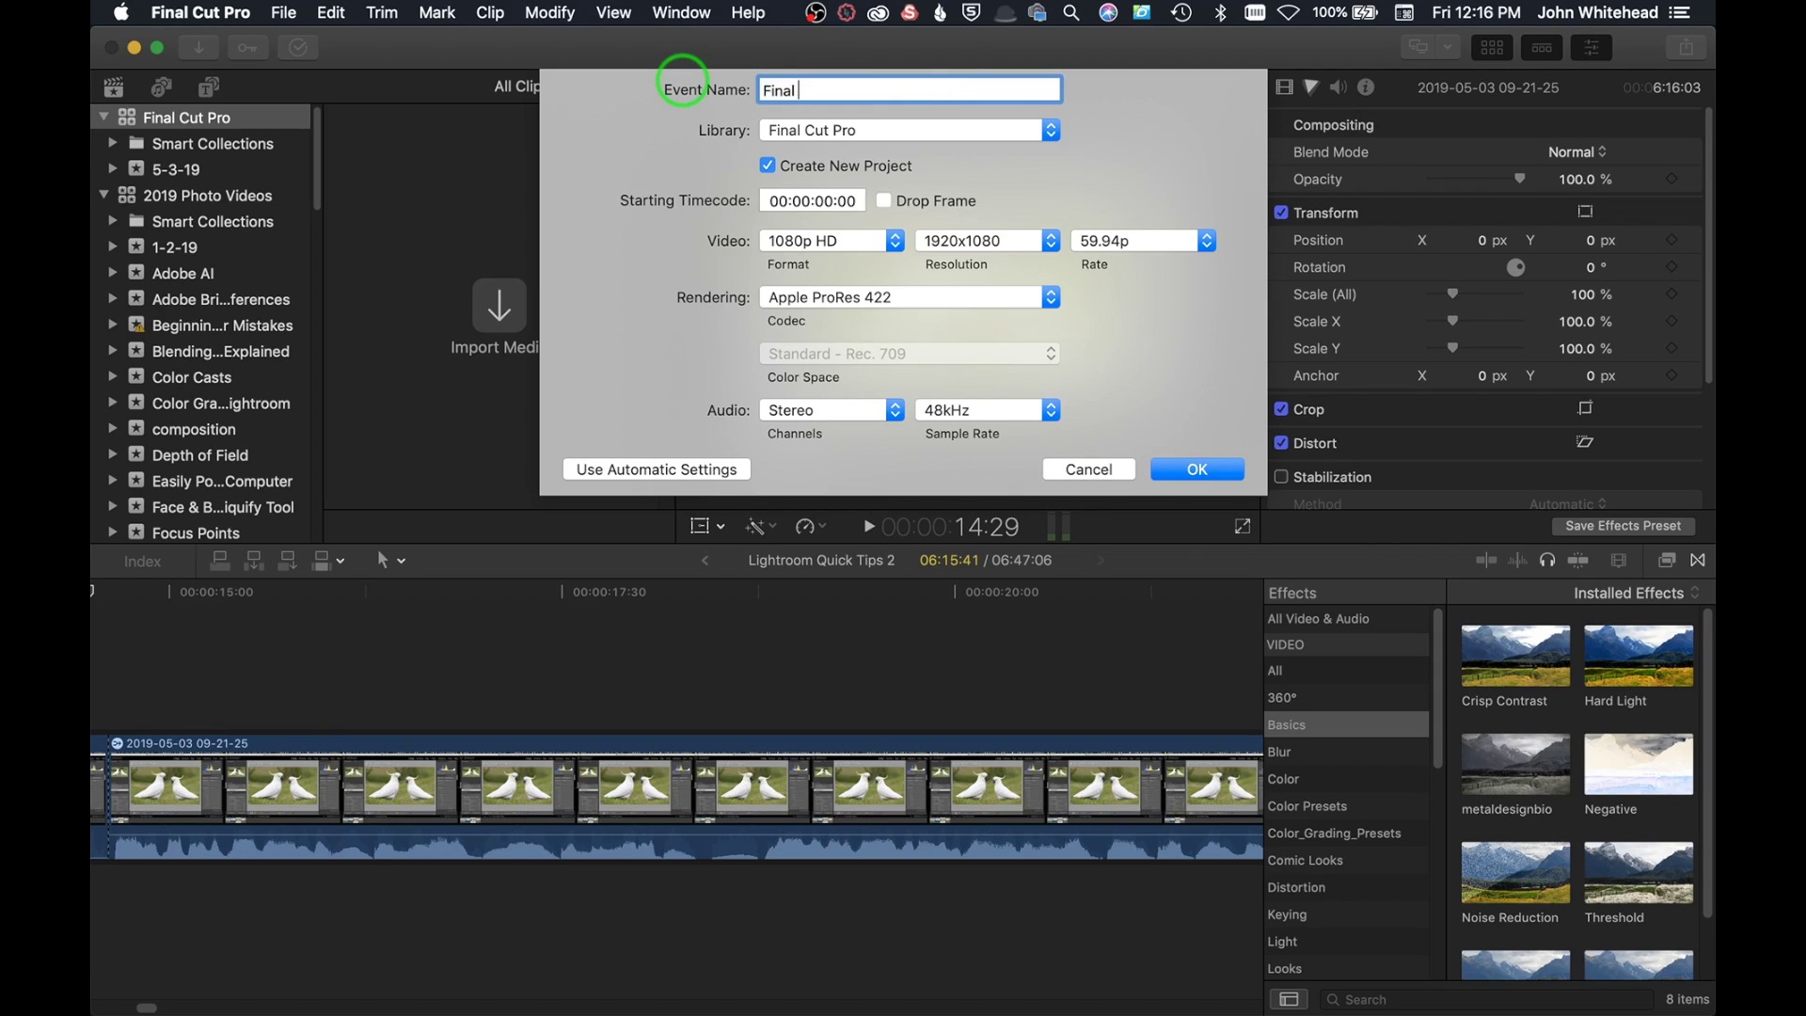
pyautogui.write('Cut Pro 1')
pyautogui.press('super+a')
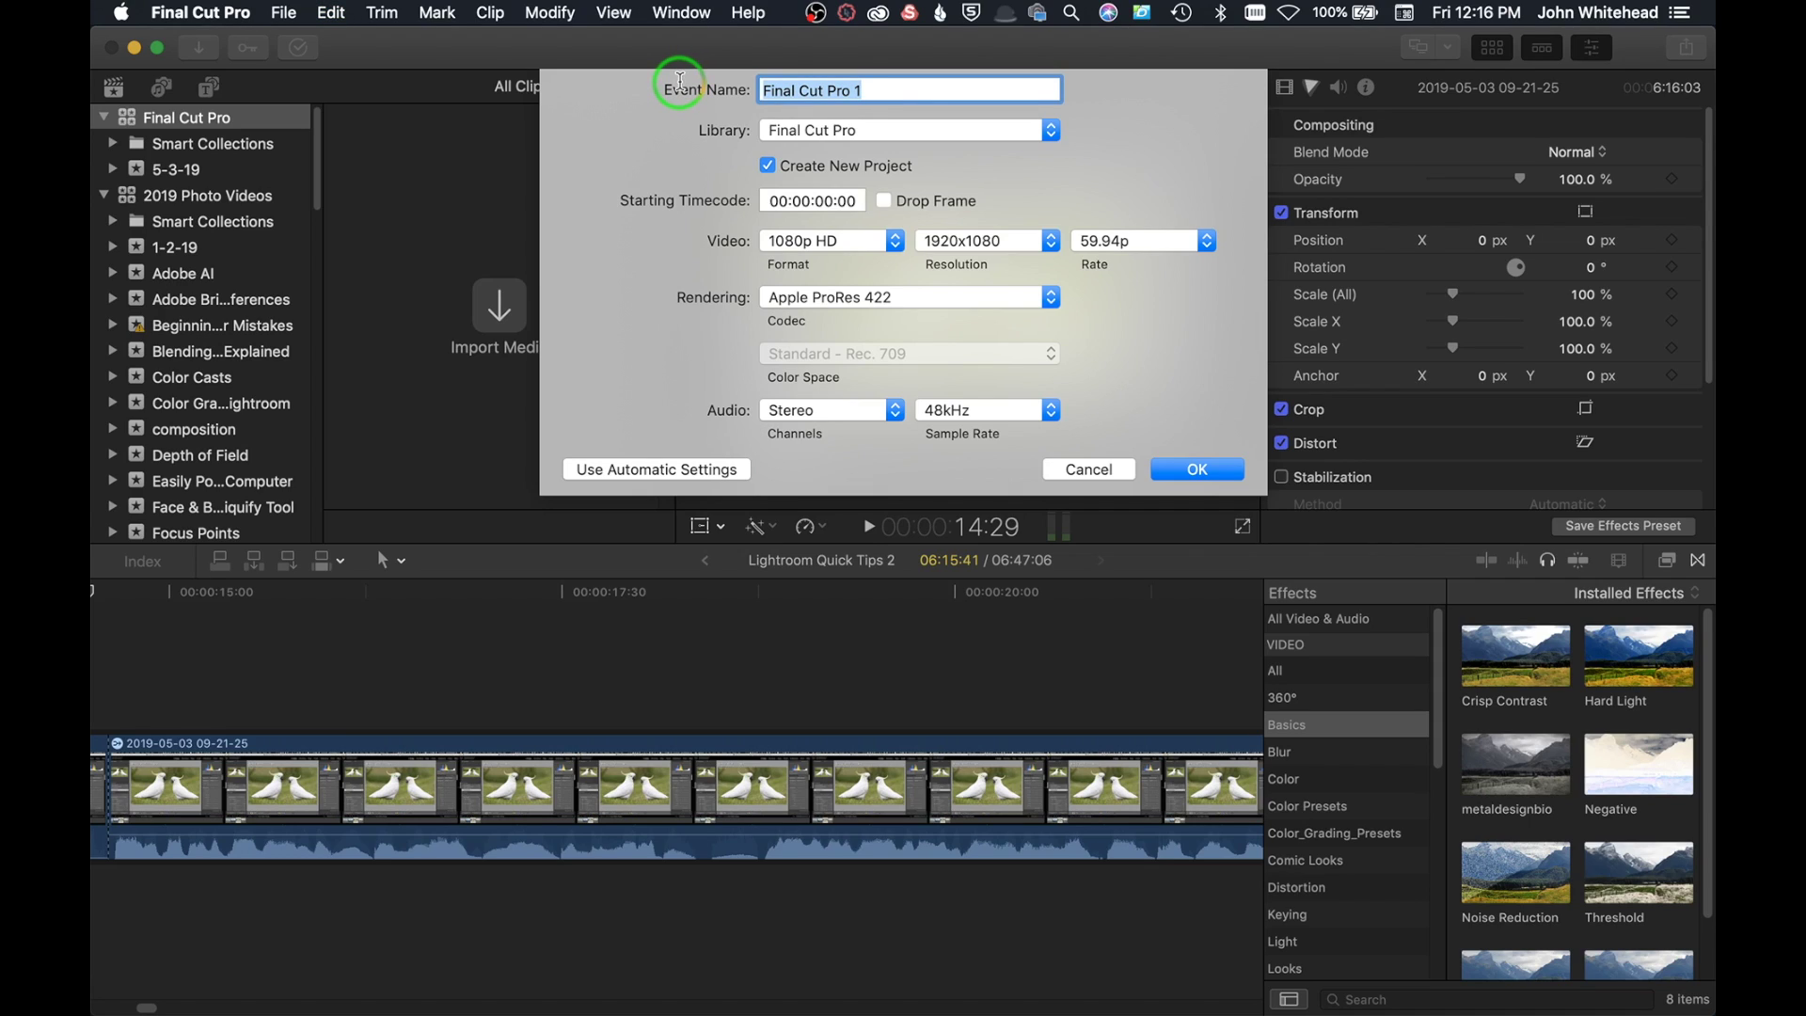
# Step: Choose the Final Cut Pro library, a 59.94p rate and Apple ProRes 422 rendering, and create the event with a new project
pyautogui.click(831, 136)
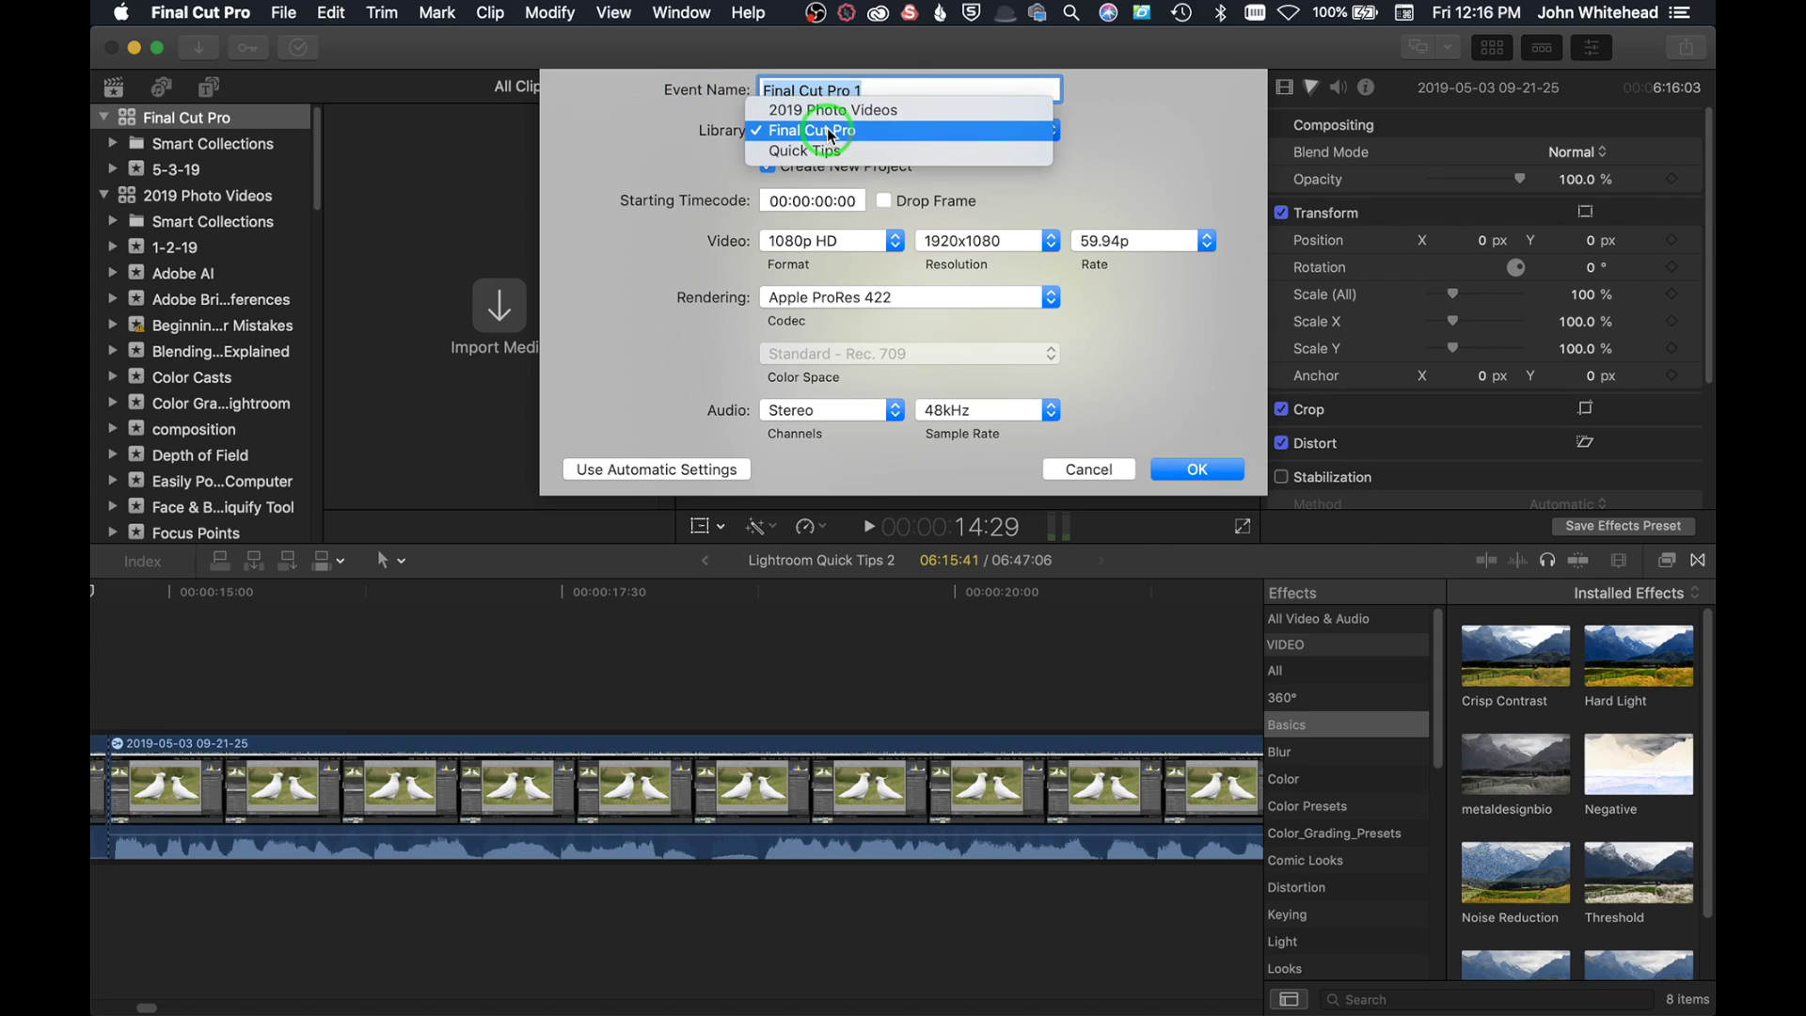
pyautogui.click(830, 132)
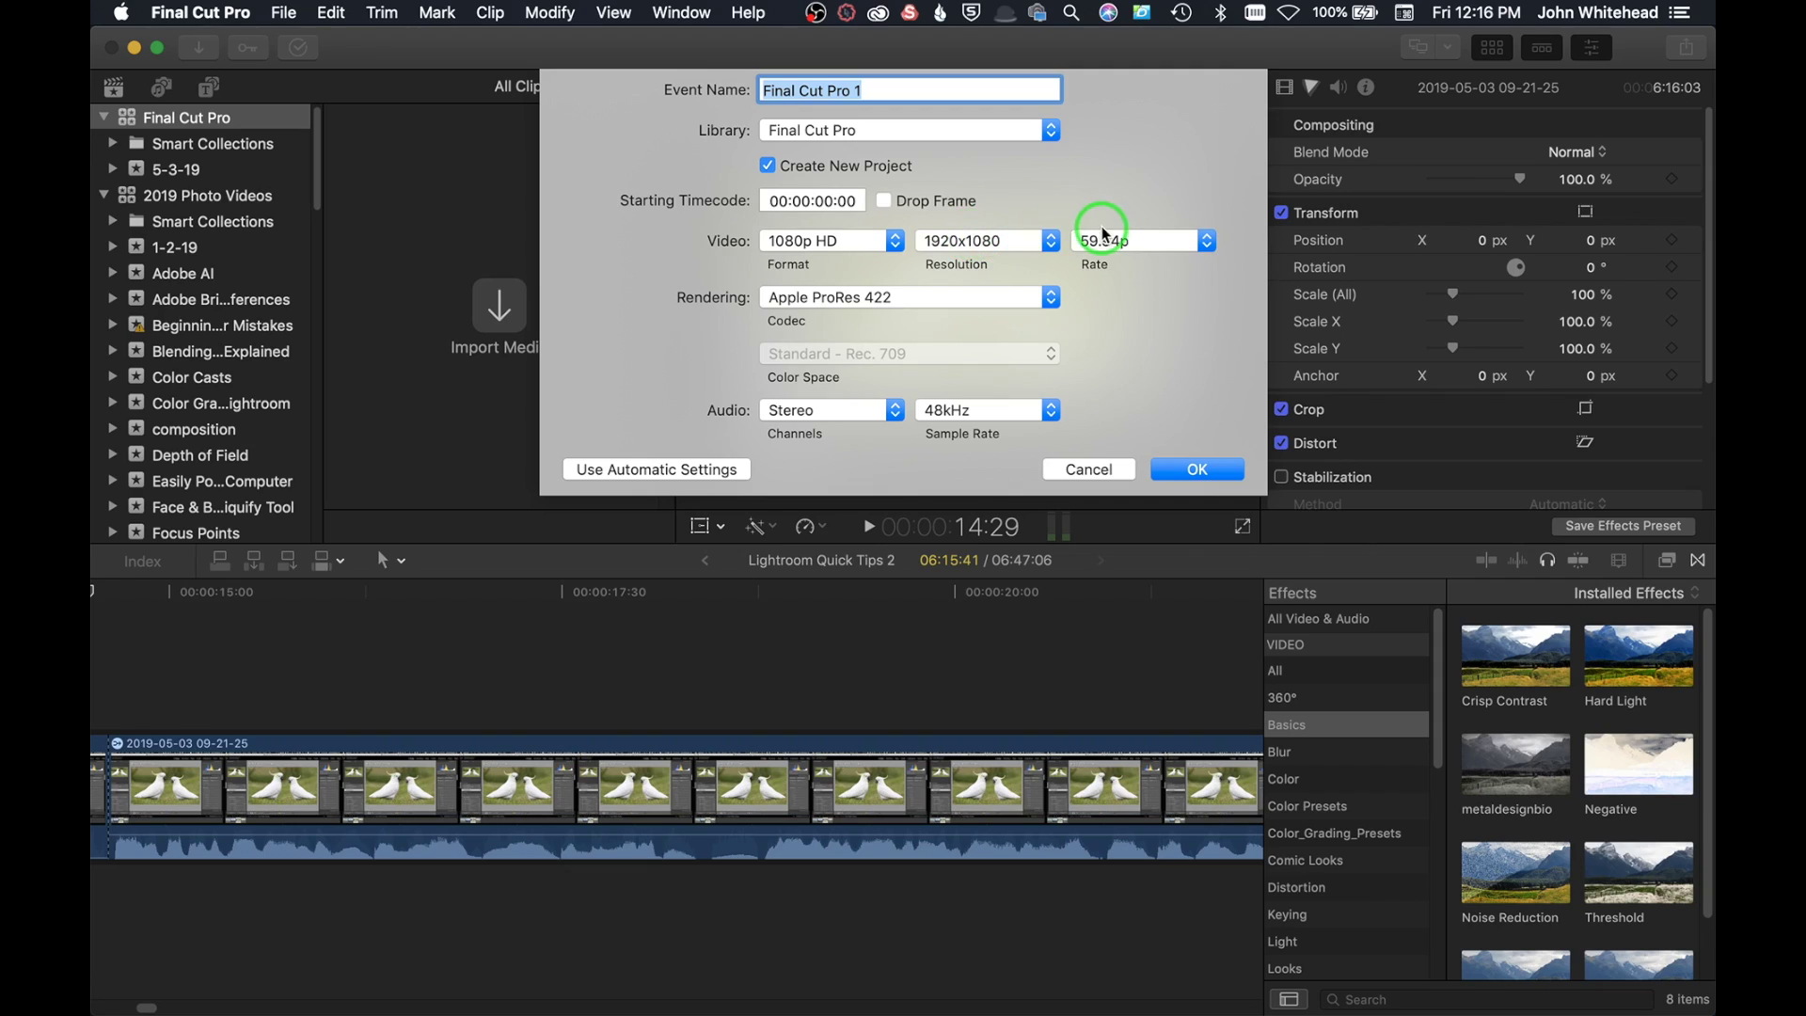
pyautogui.click(1128, 243)
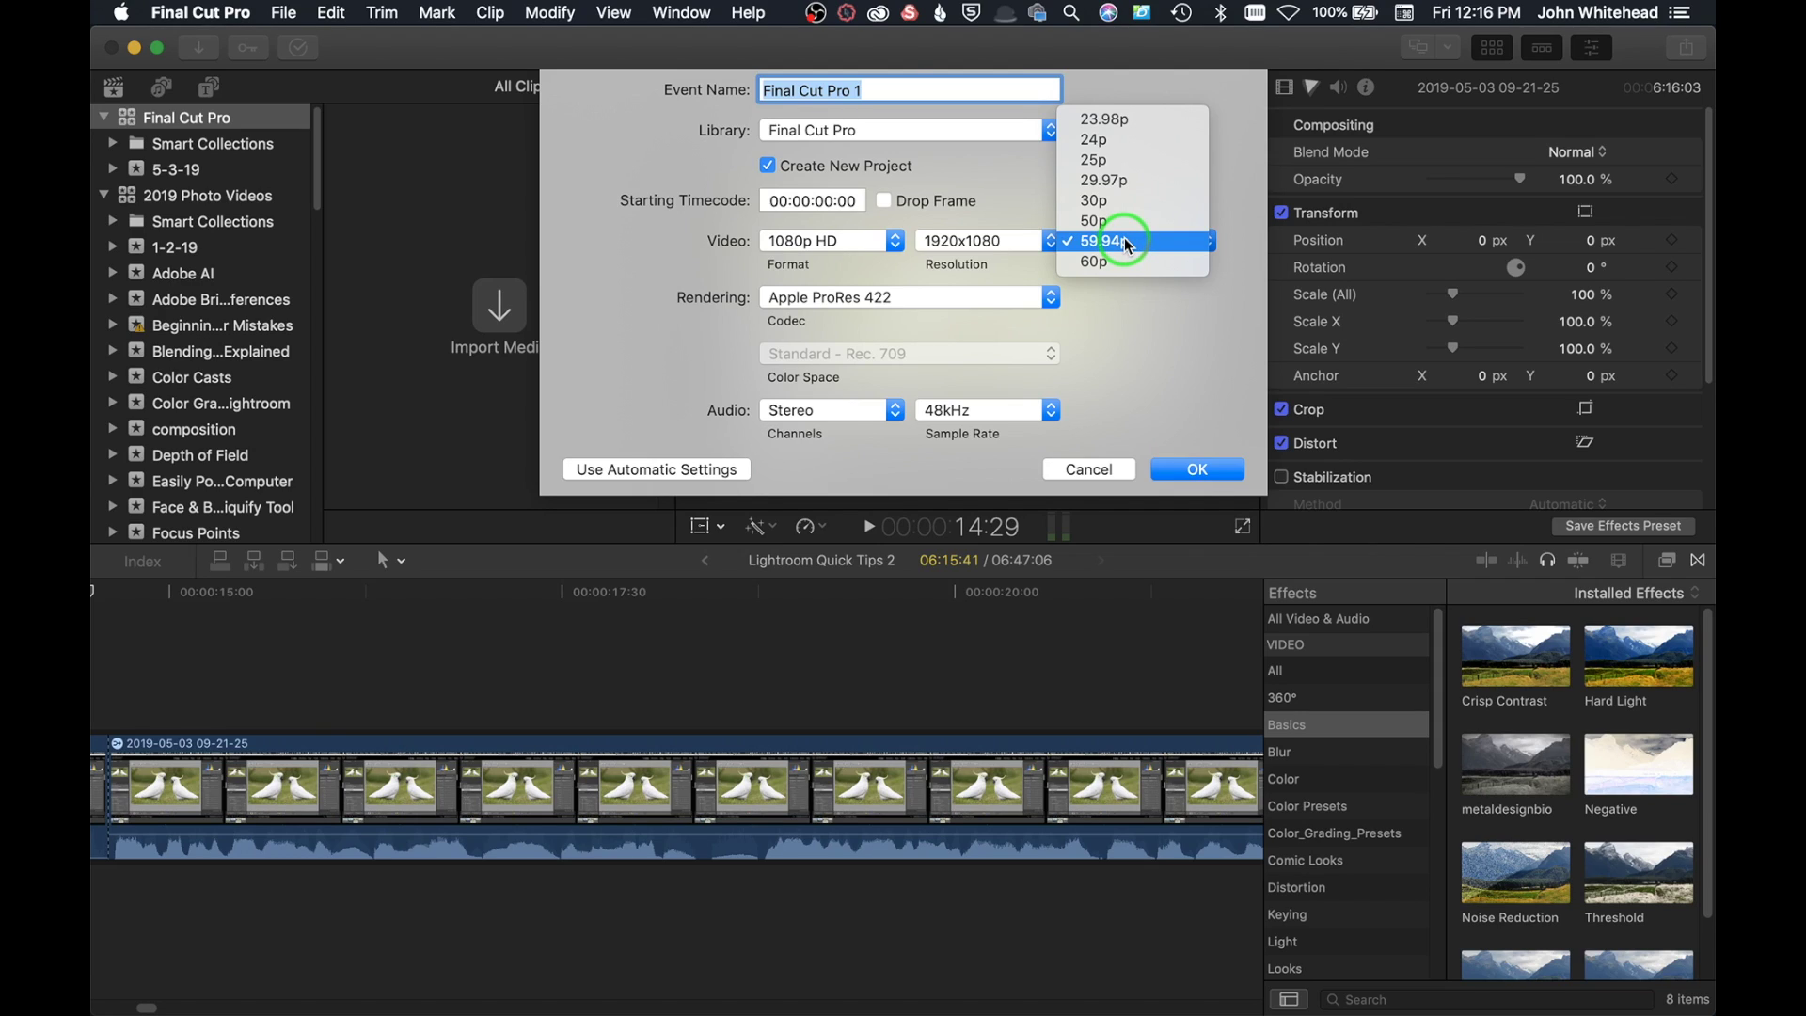
pyautogui.click(1125, 241)
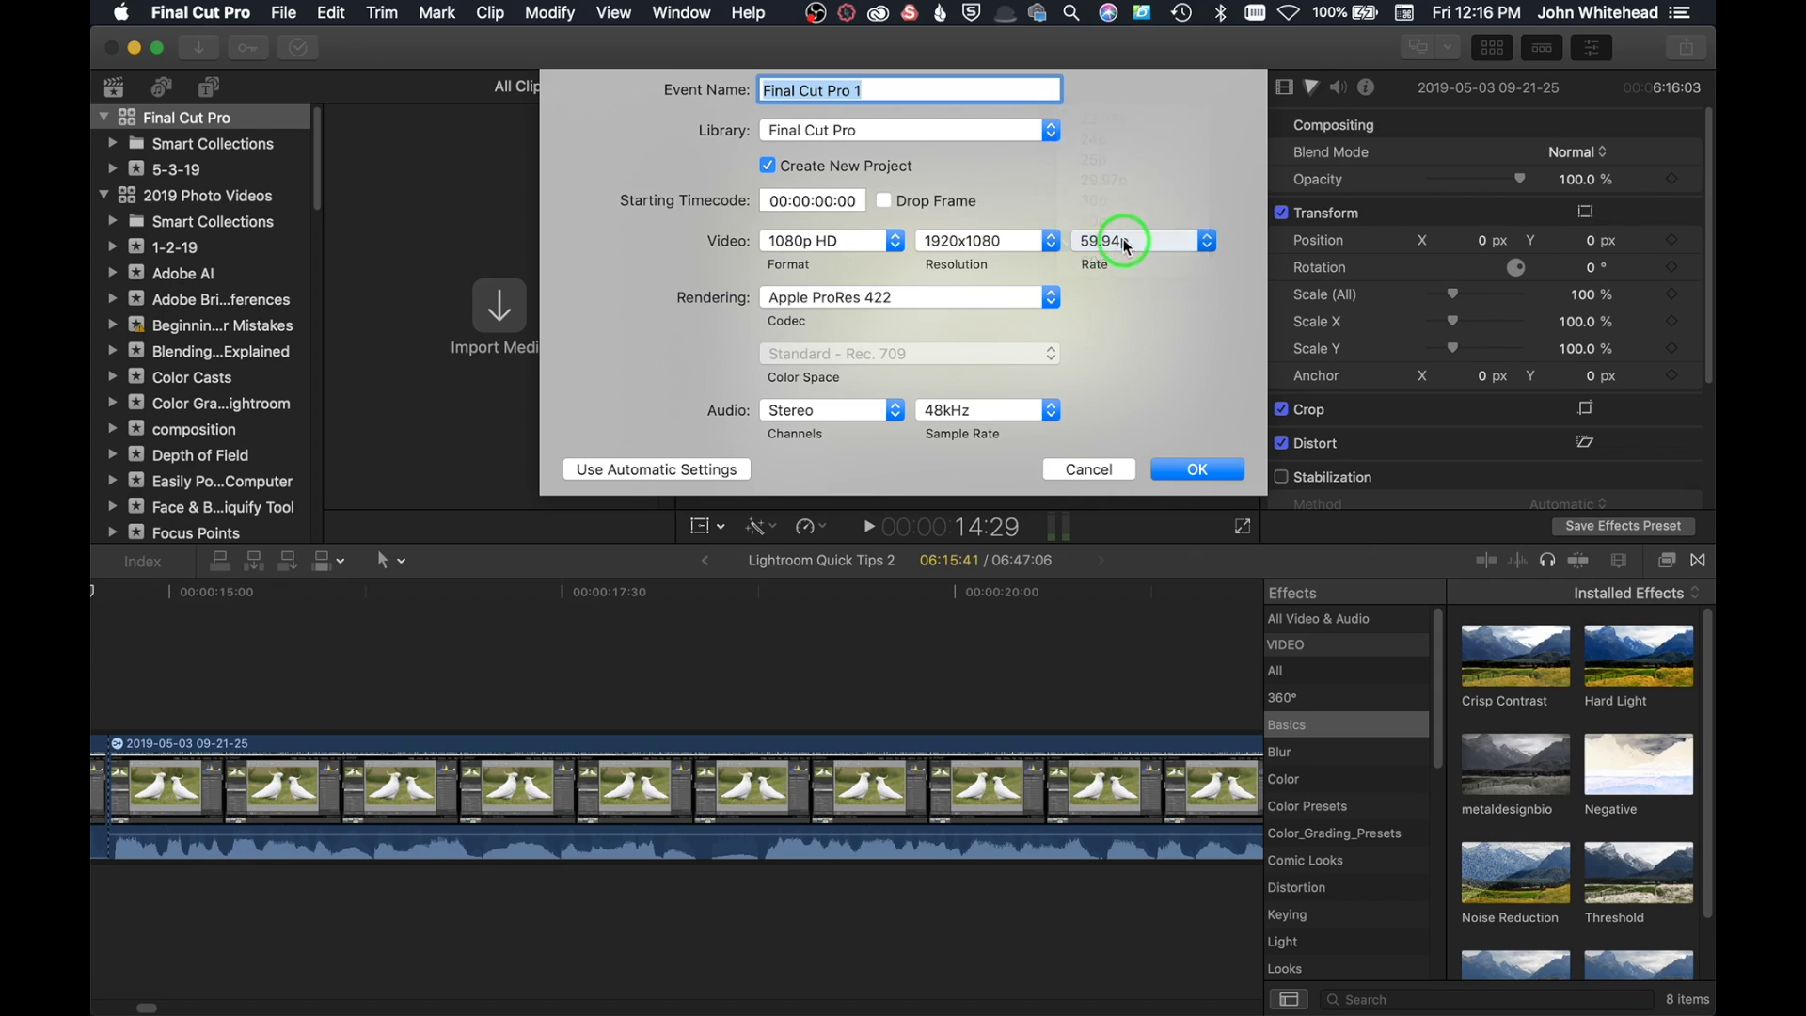
pyautogui.click(840, 303)
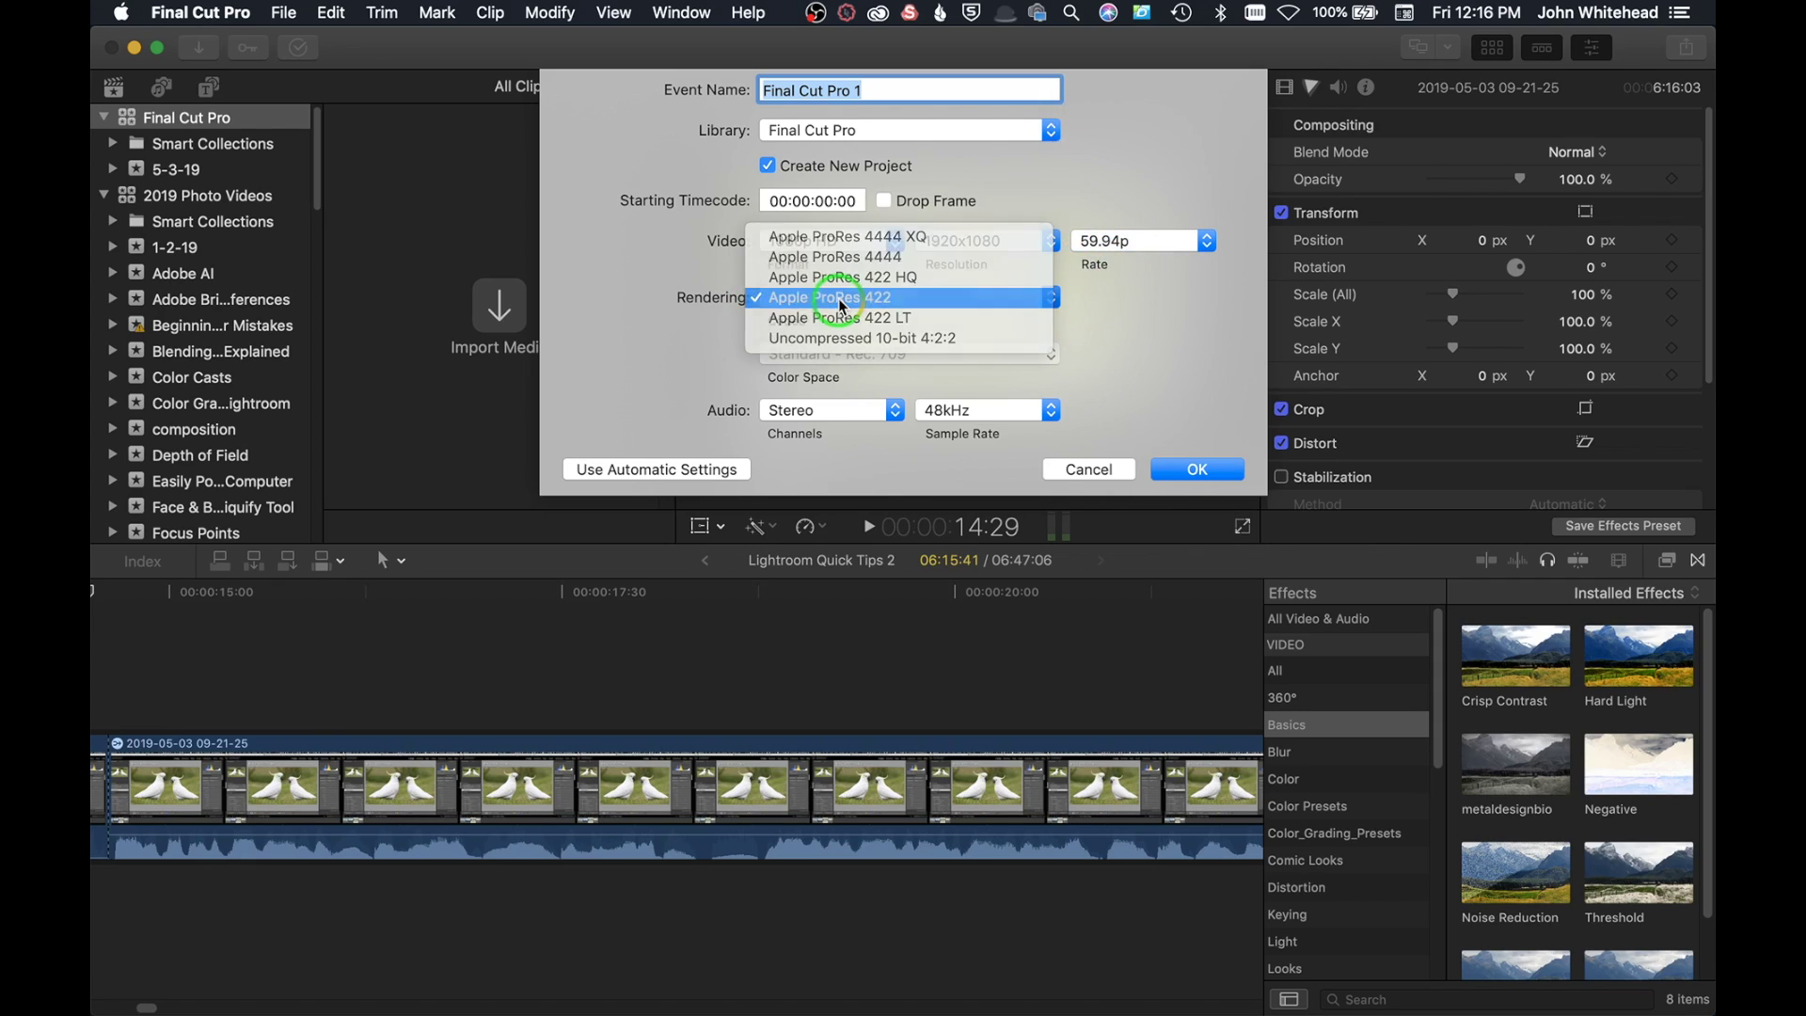
pyautogui.click(840, 303)
pyautogui.click(1175, 472)
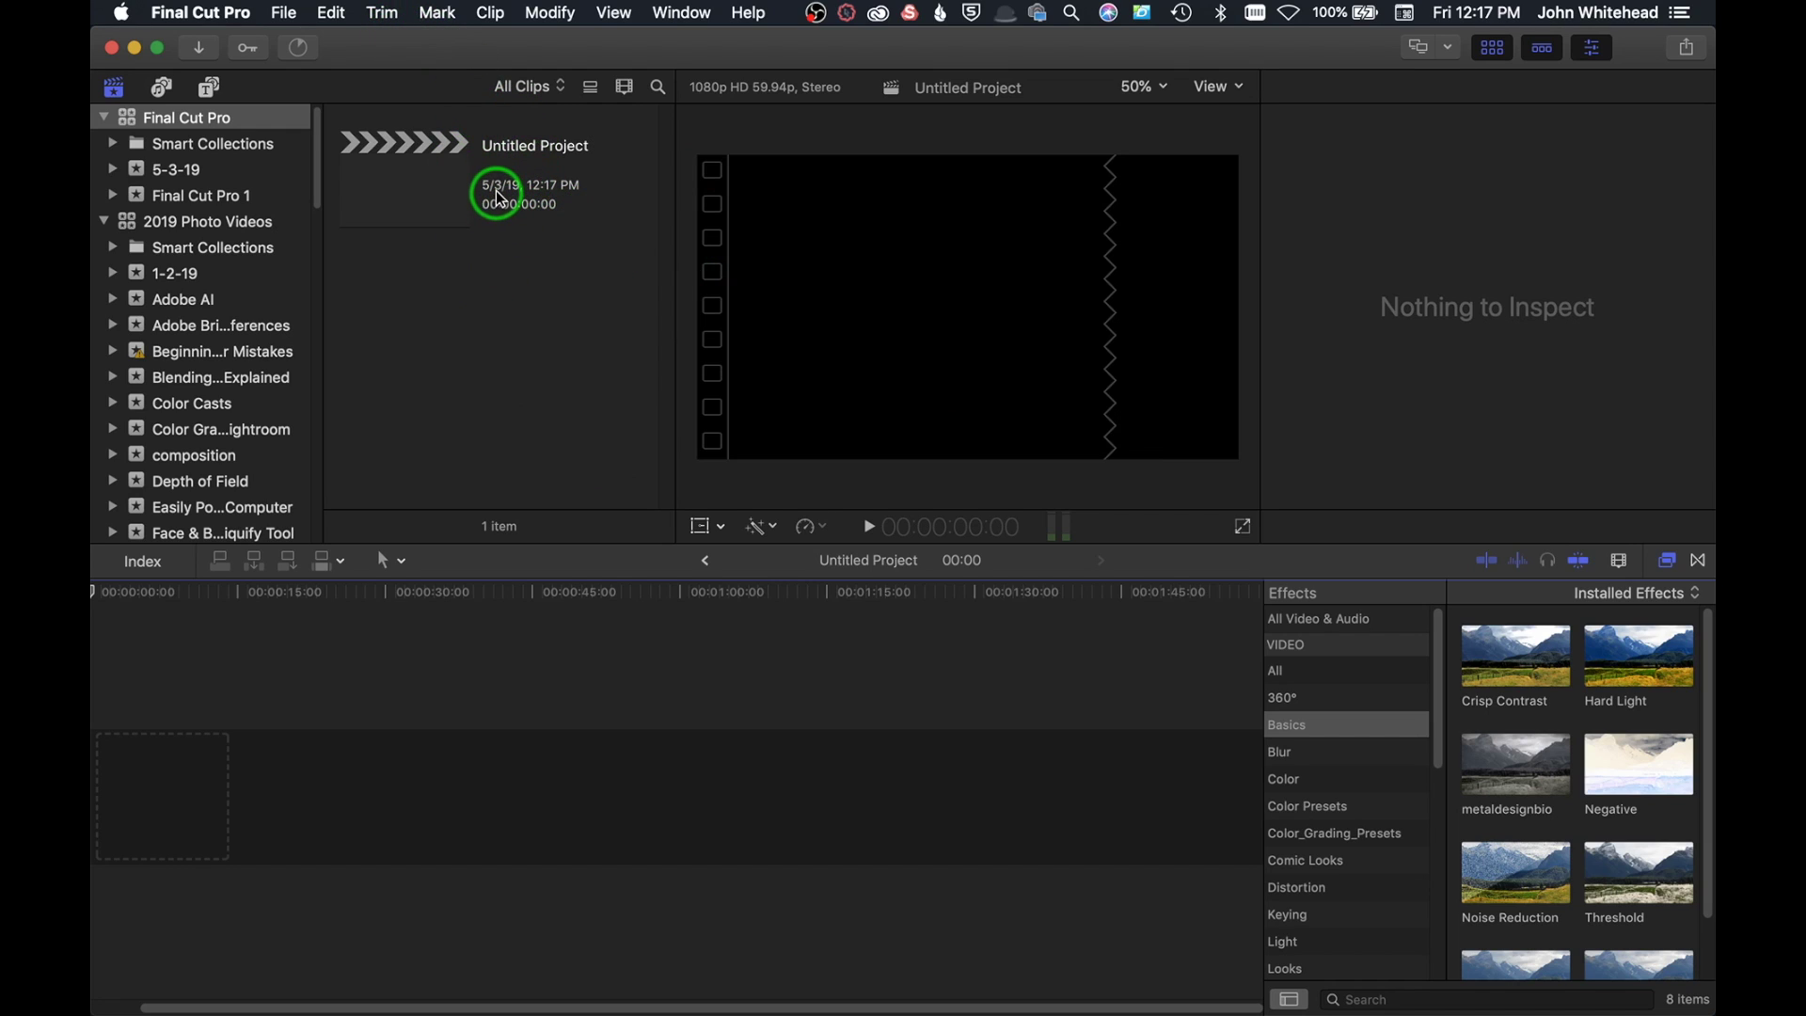
# Step: Create a new project named "Final Cut Pro 1" in the Final Cut Pro 1 event
pyautogui.click(290, 14)
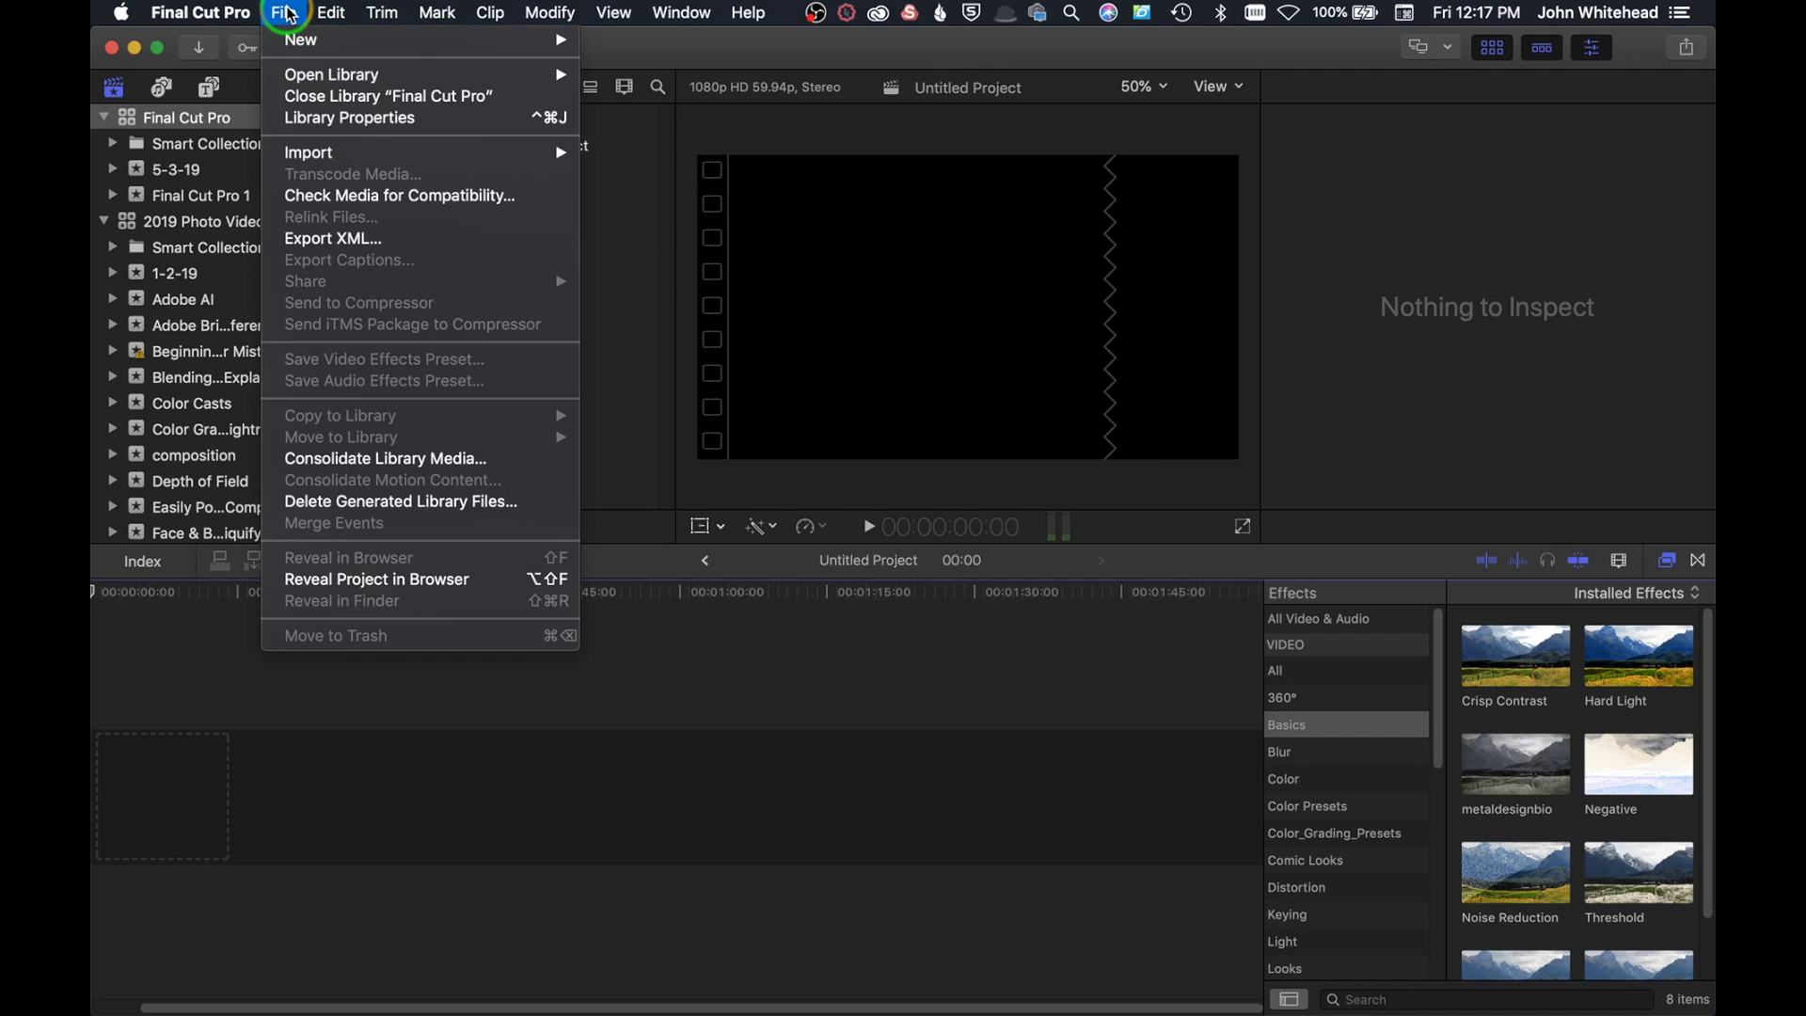
pyautogui.moveTo(303, 40)
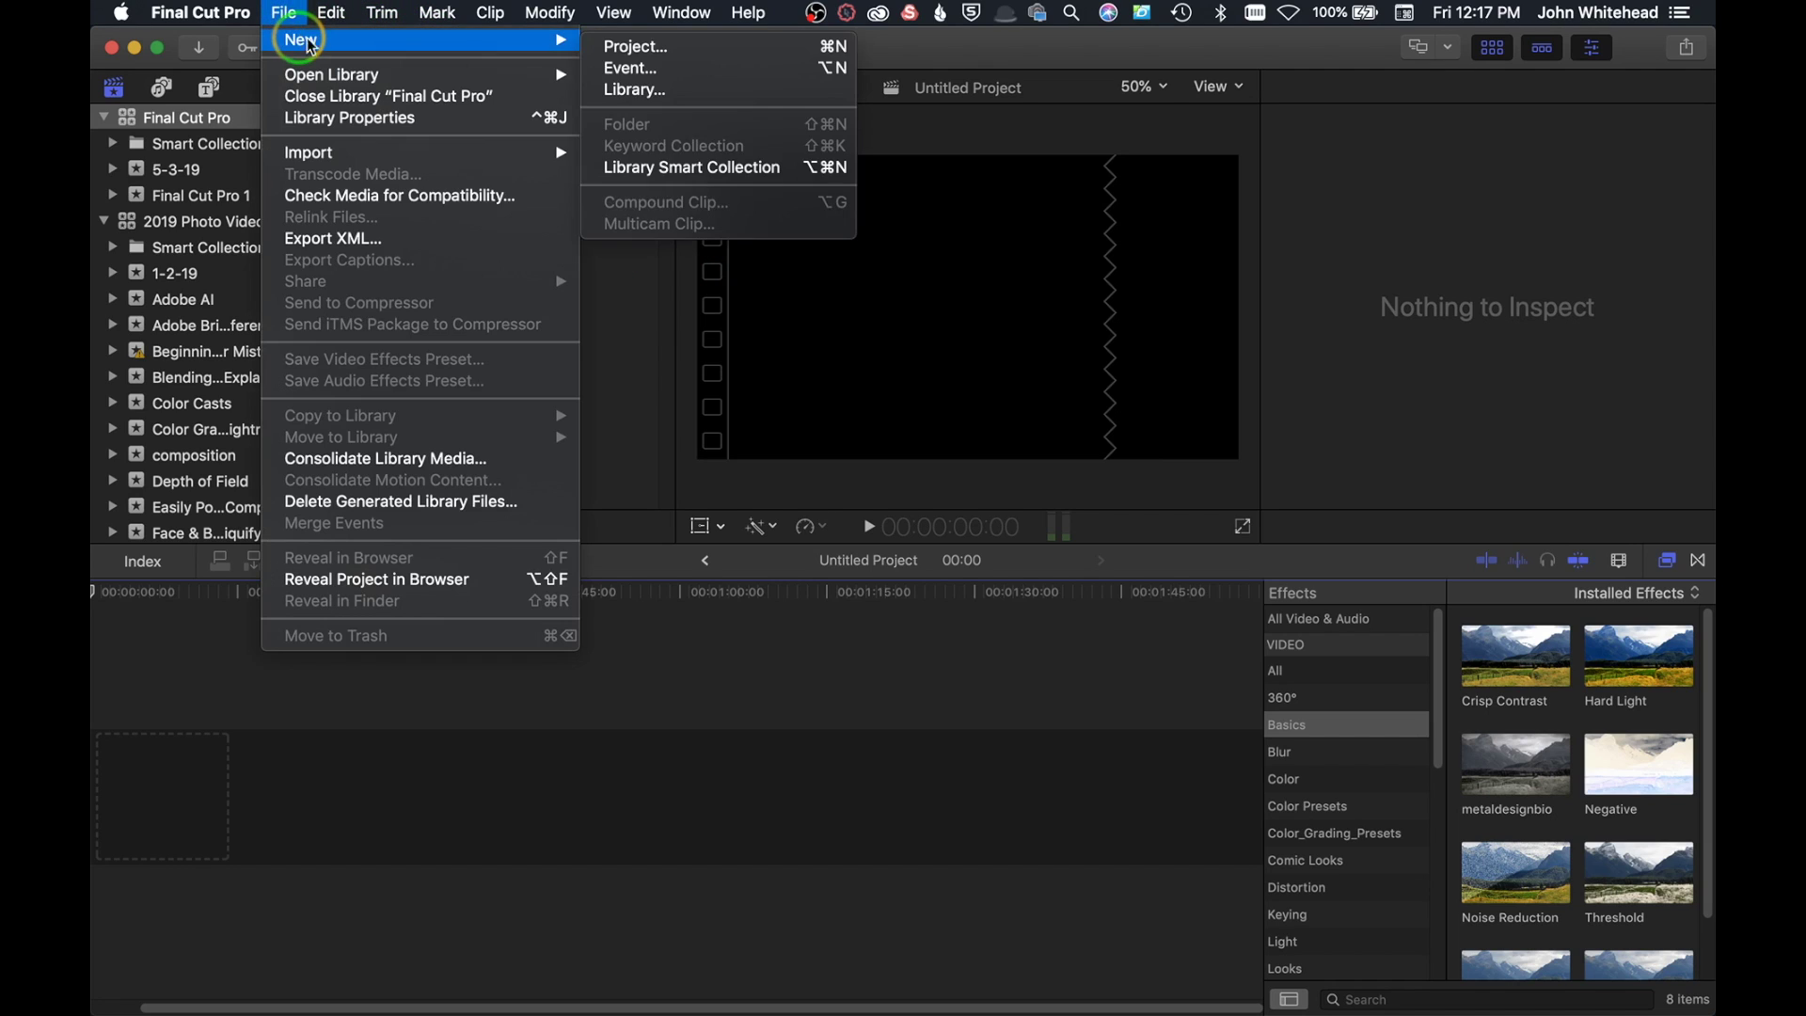
pyautogui.click(690, 47)
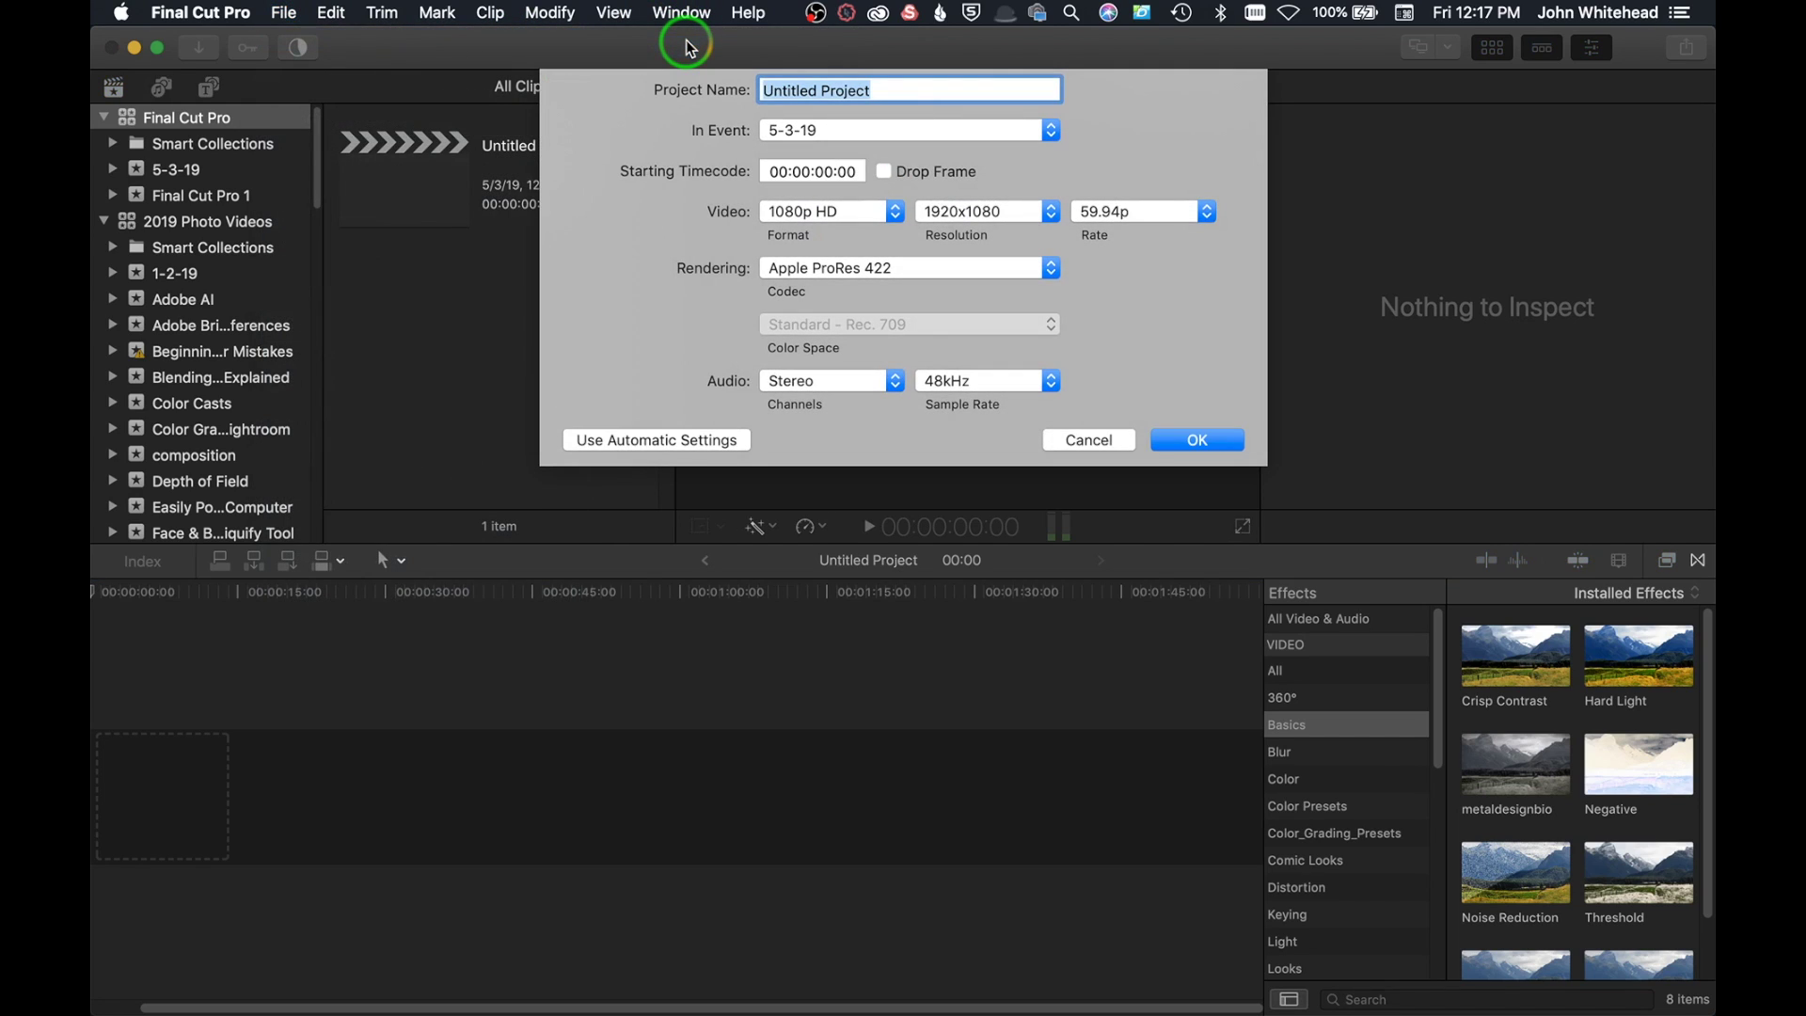
pyautogui.write('Final Cut Pro 1')
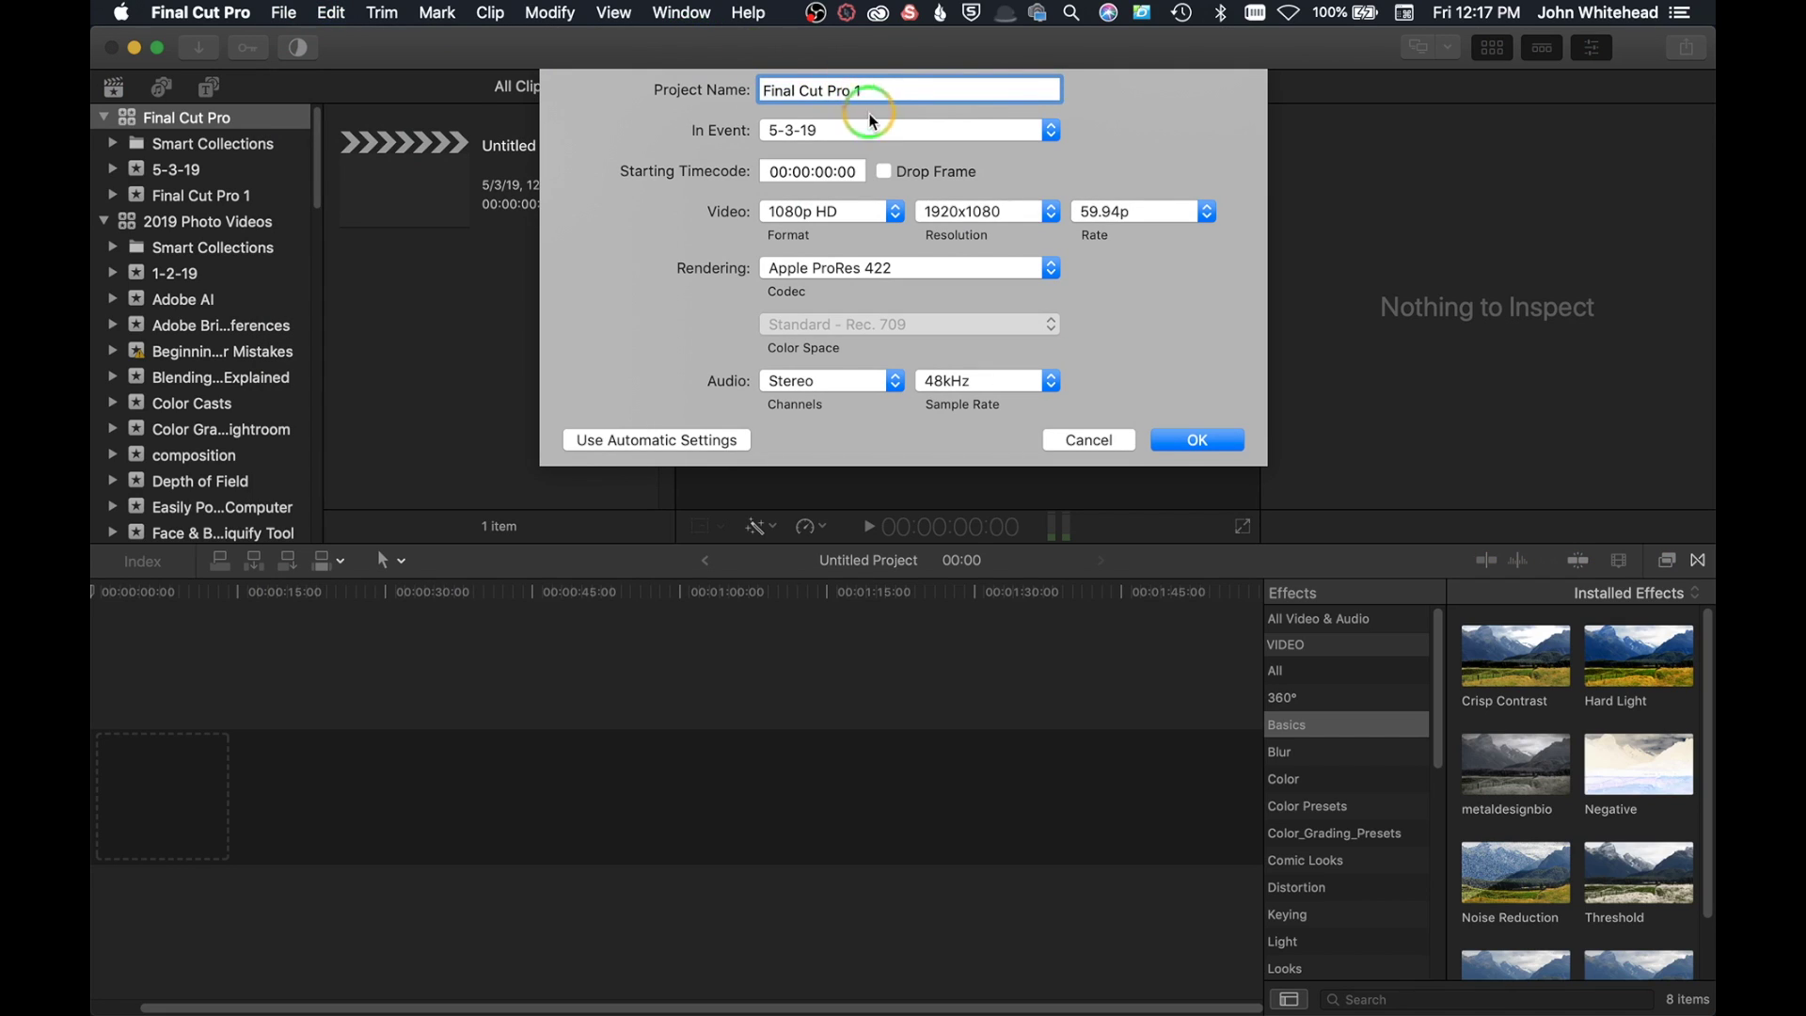
pyautogui.click(860, 134)
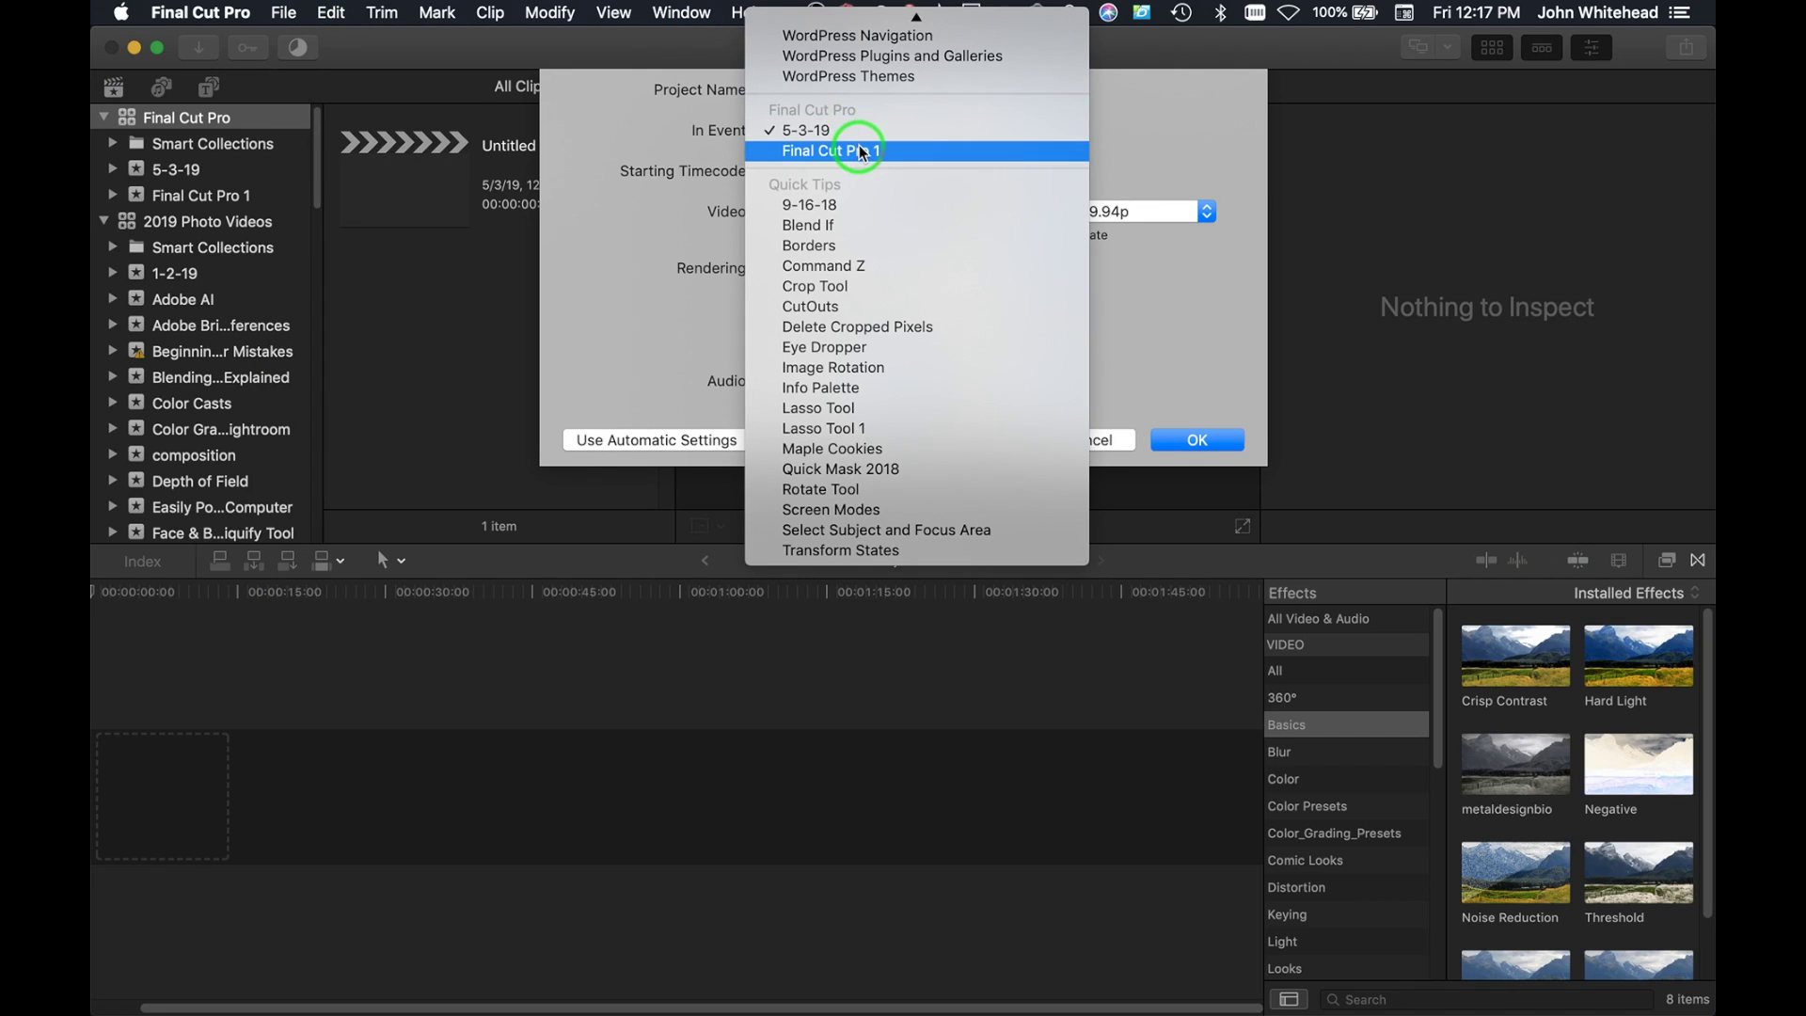
pyautogui.click(863, 152)
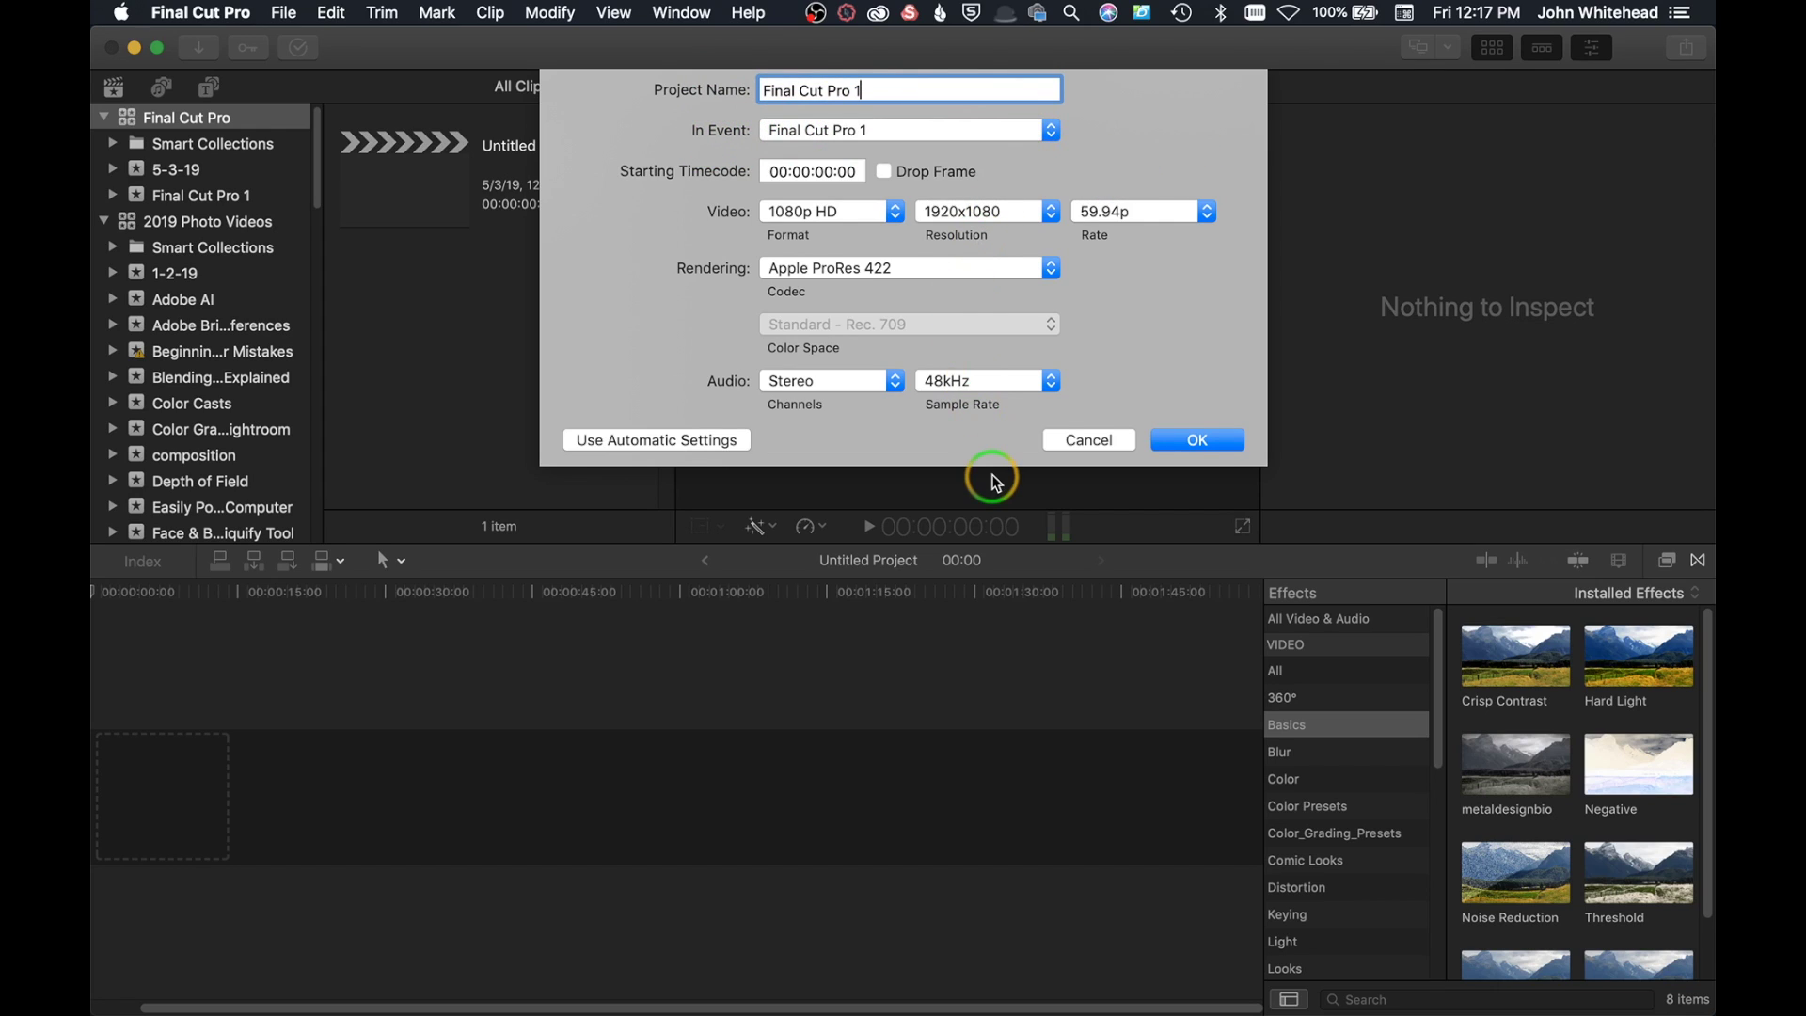
pyautogui.click(1214, 441)
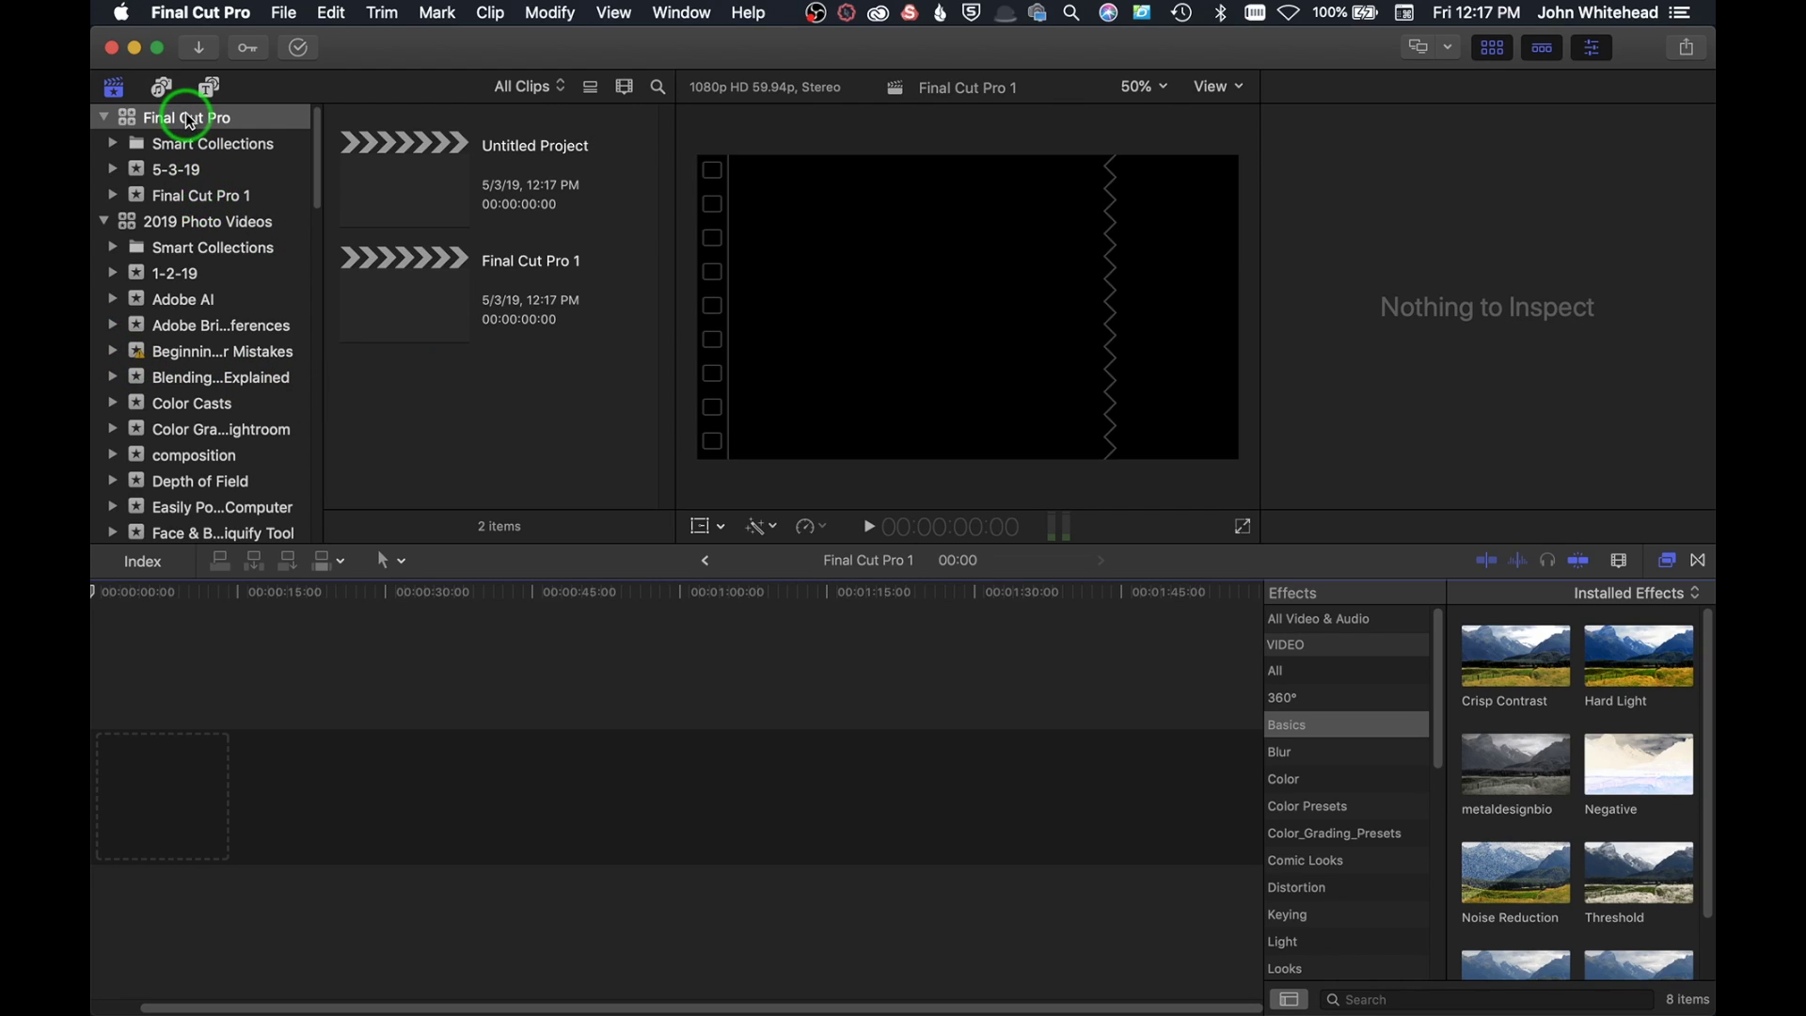
# Step: Select the Final Cut Pro 1 event and open the Media Import window for it
pyautogui.click(180, 203)
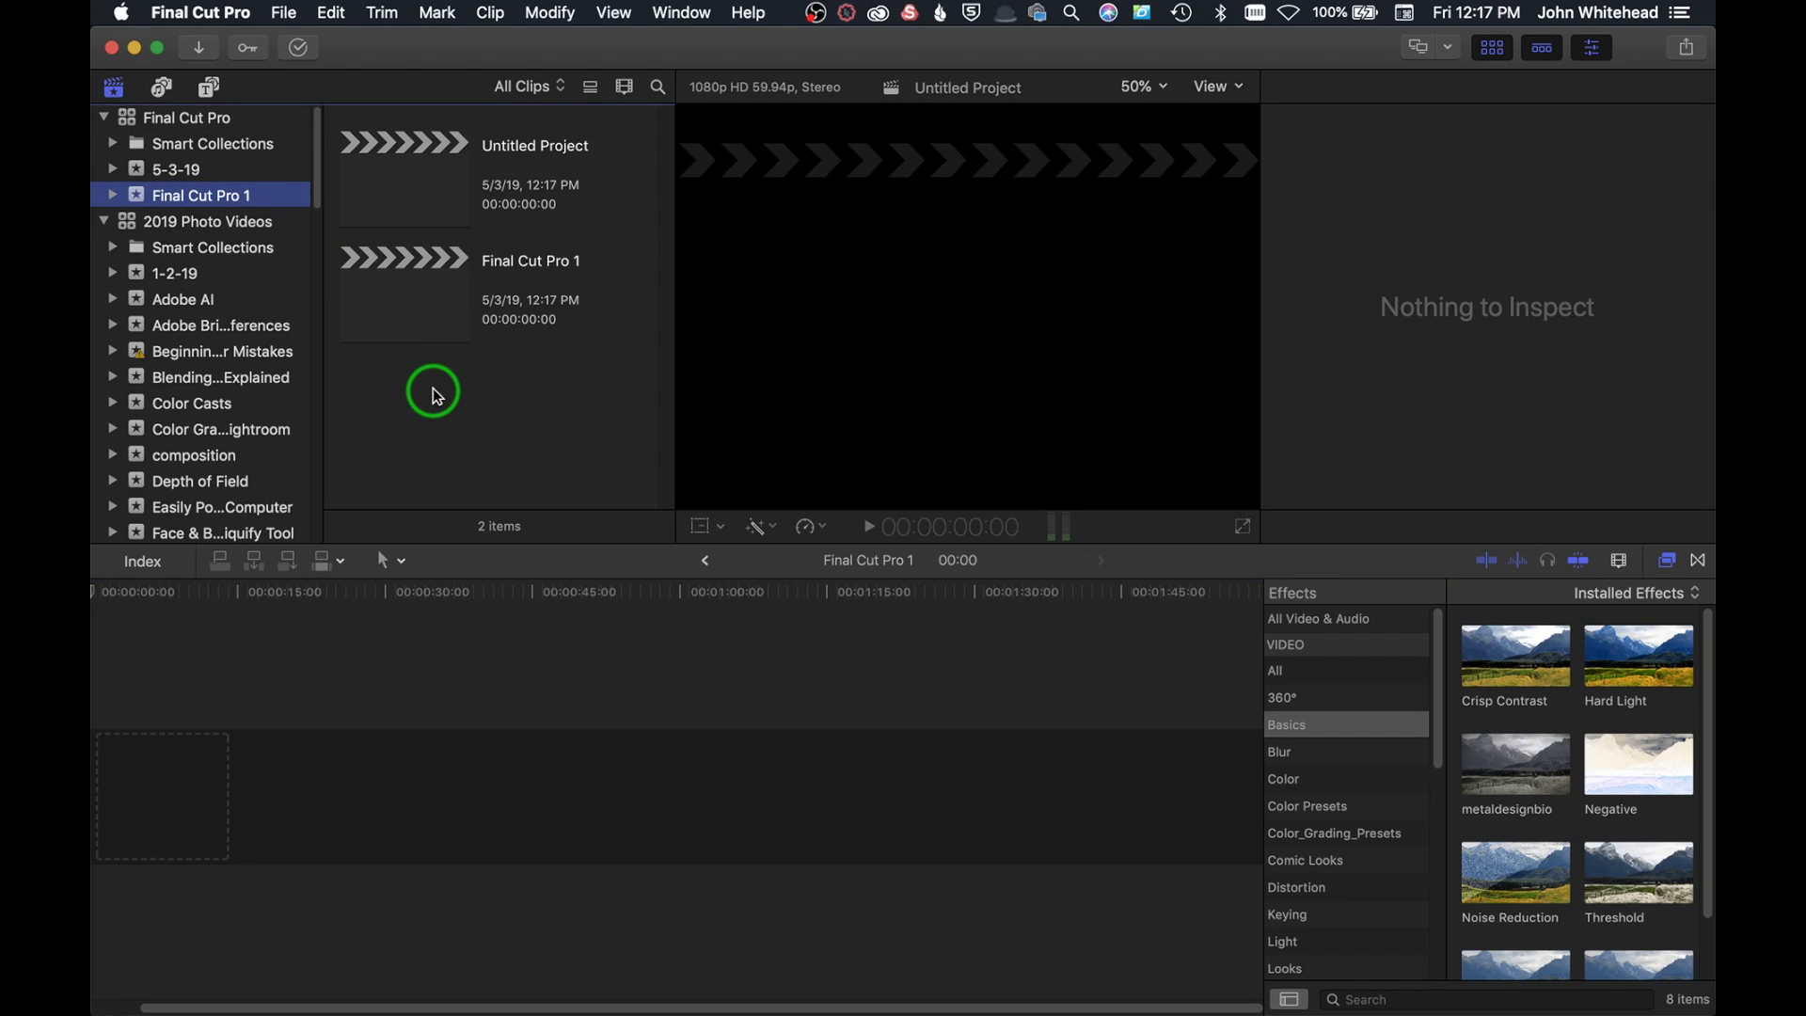
pyautogui.click(282, 12)
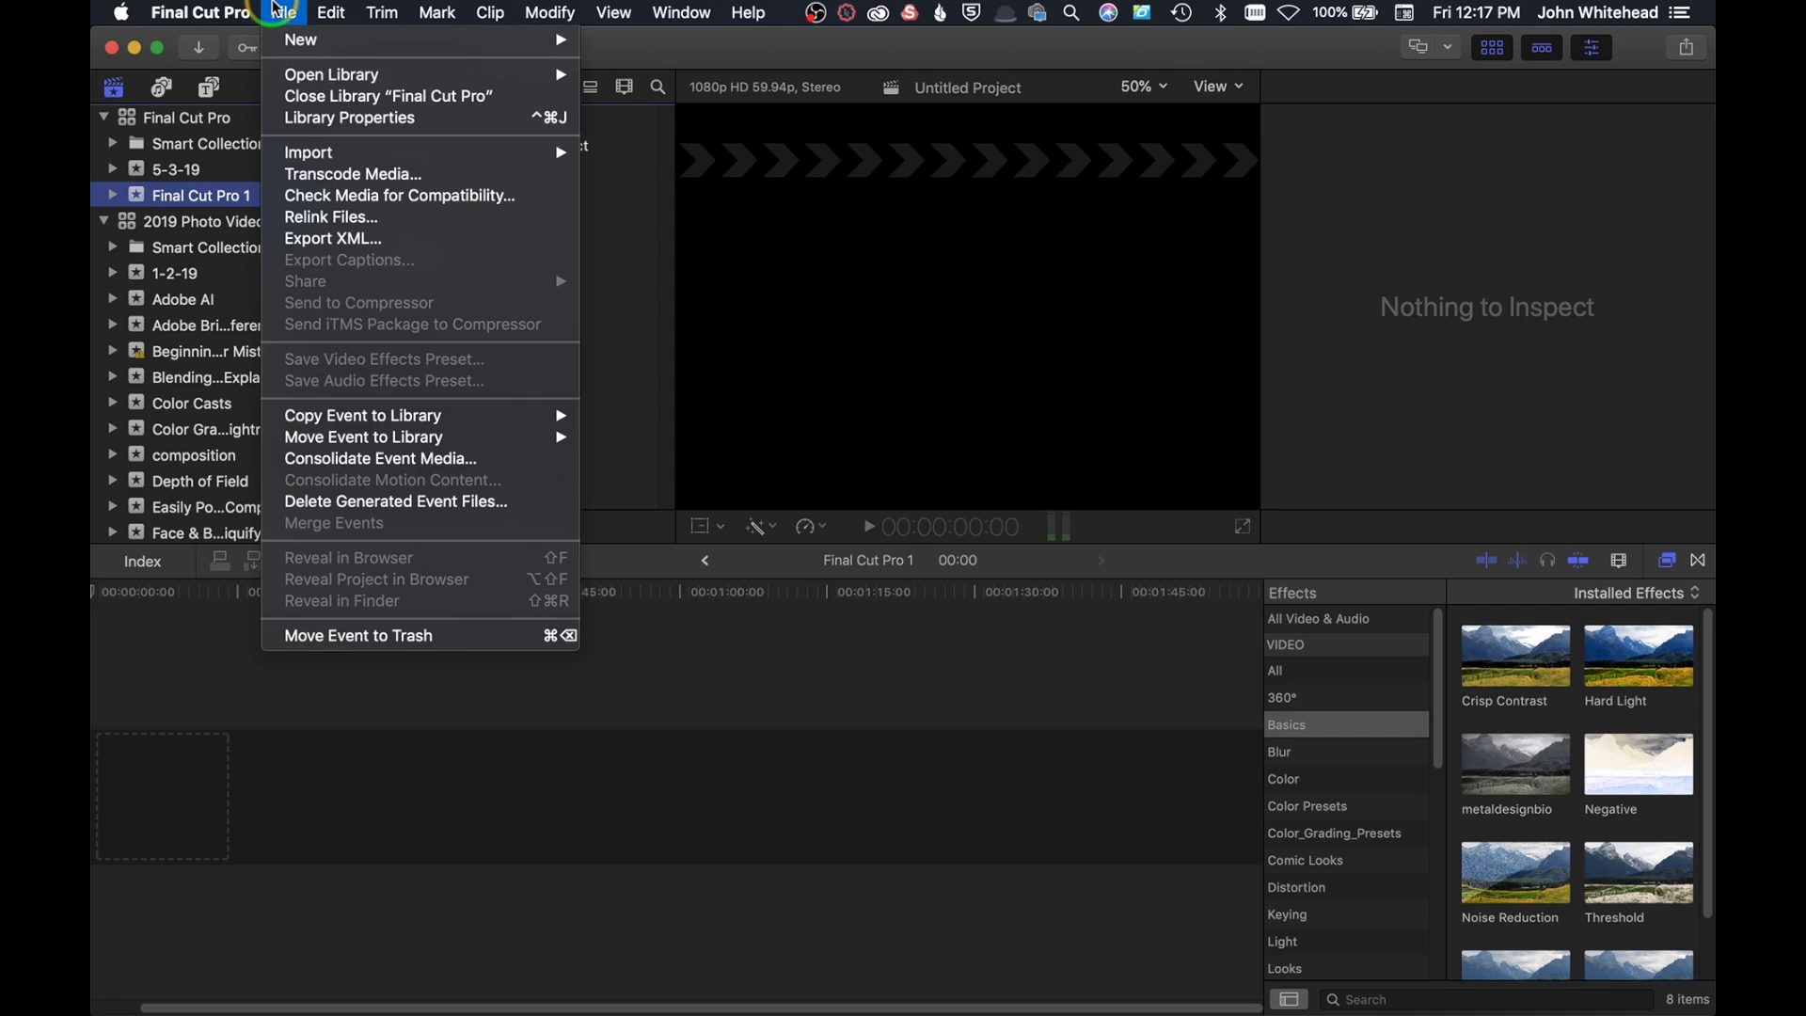
pyautogui.click(278, 10)
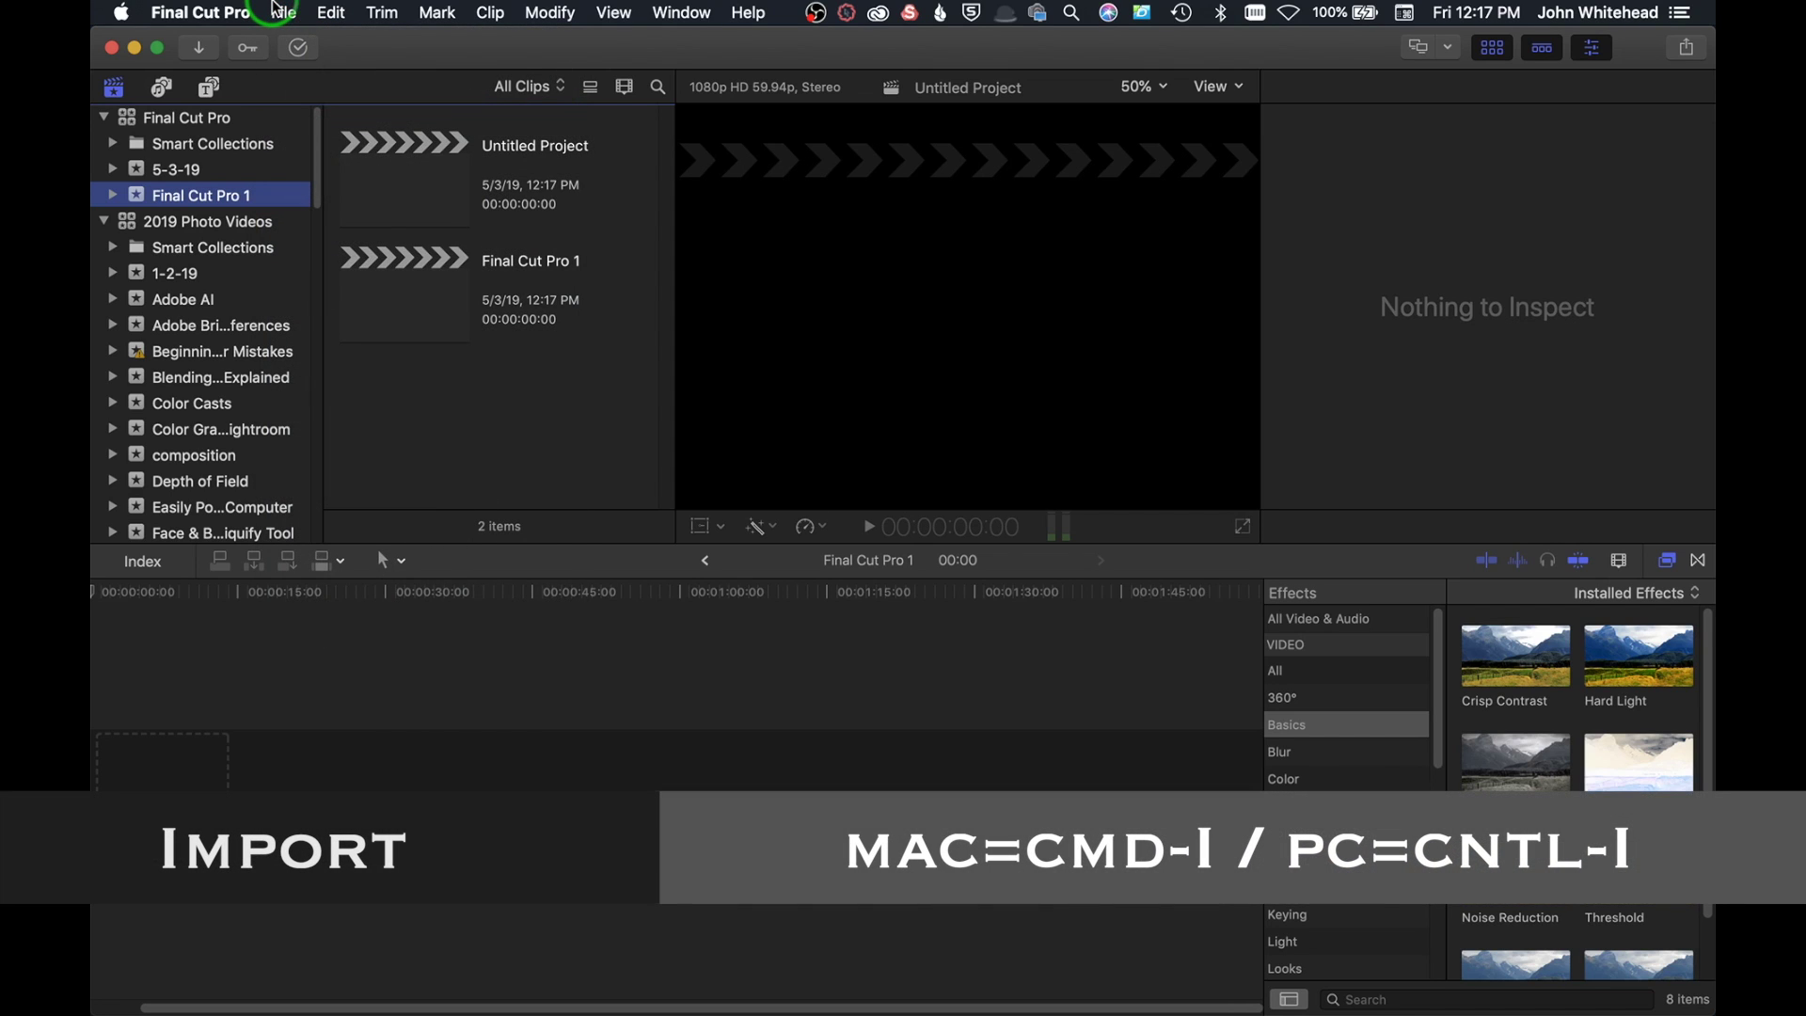
pyautogui.click(279, 9)
pyautogui.click(344, 153)
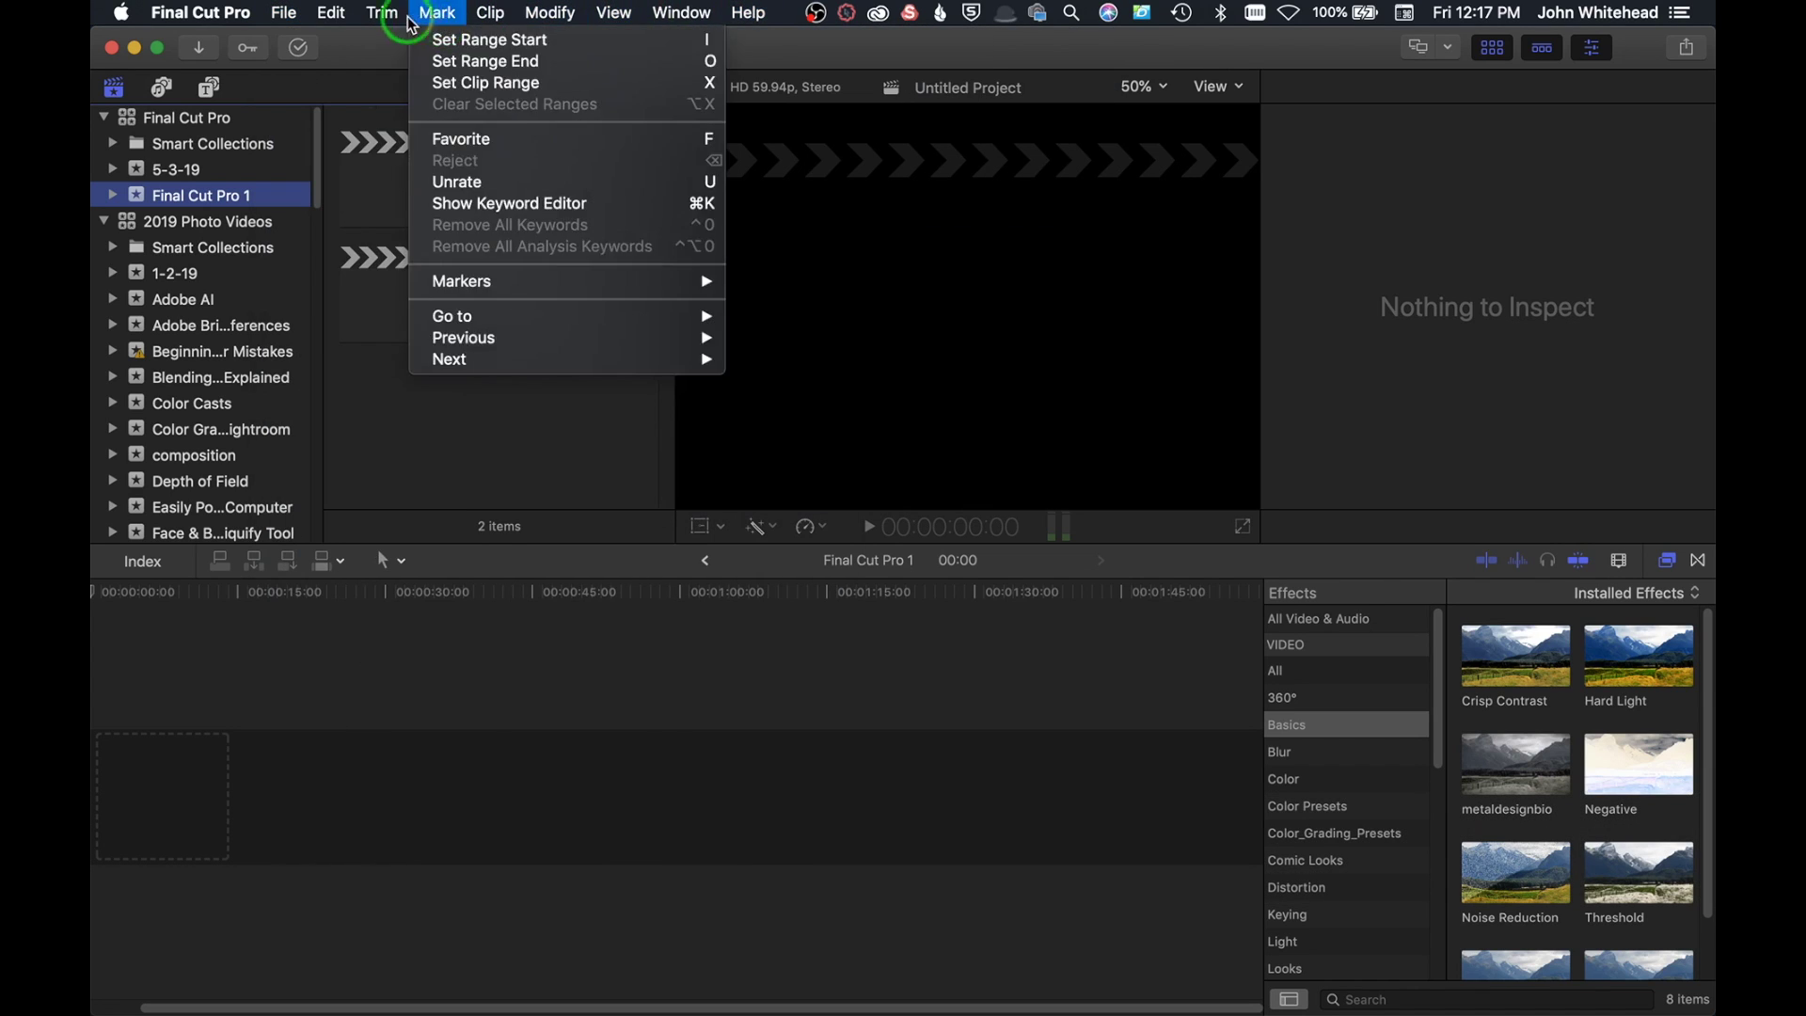
pyautogui.click(332, 8)
pyautogui.press('super+i')
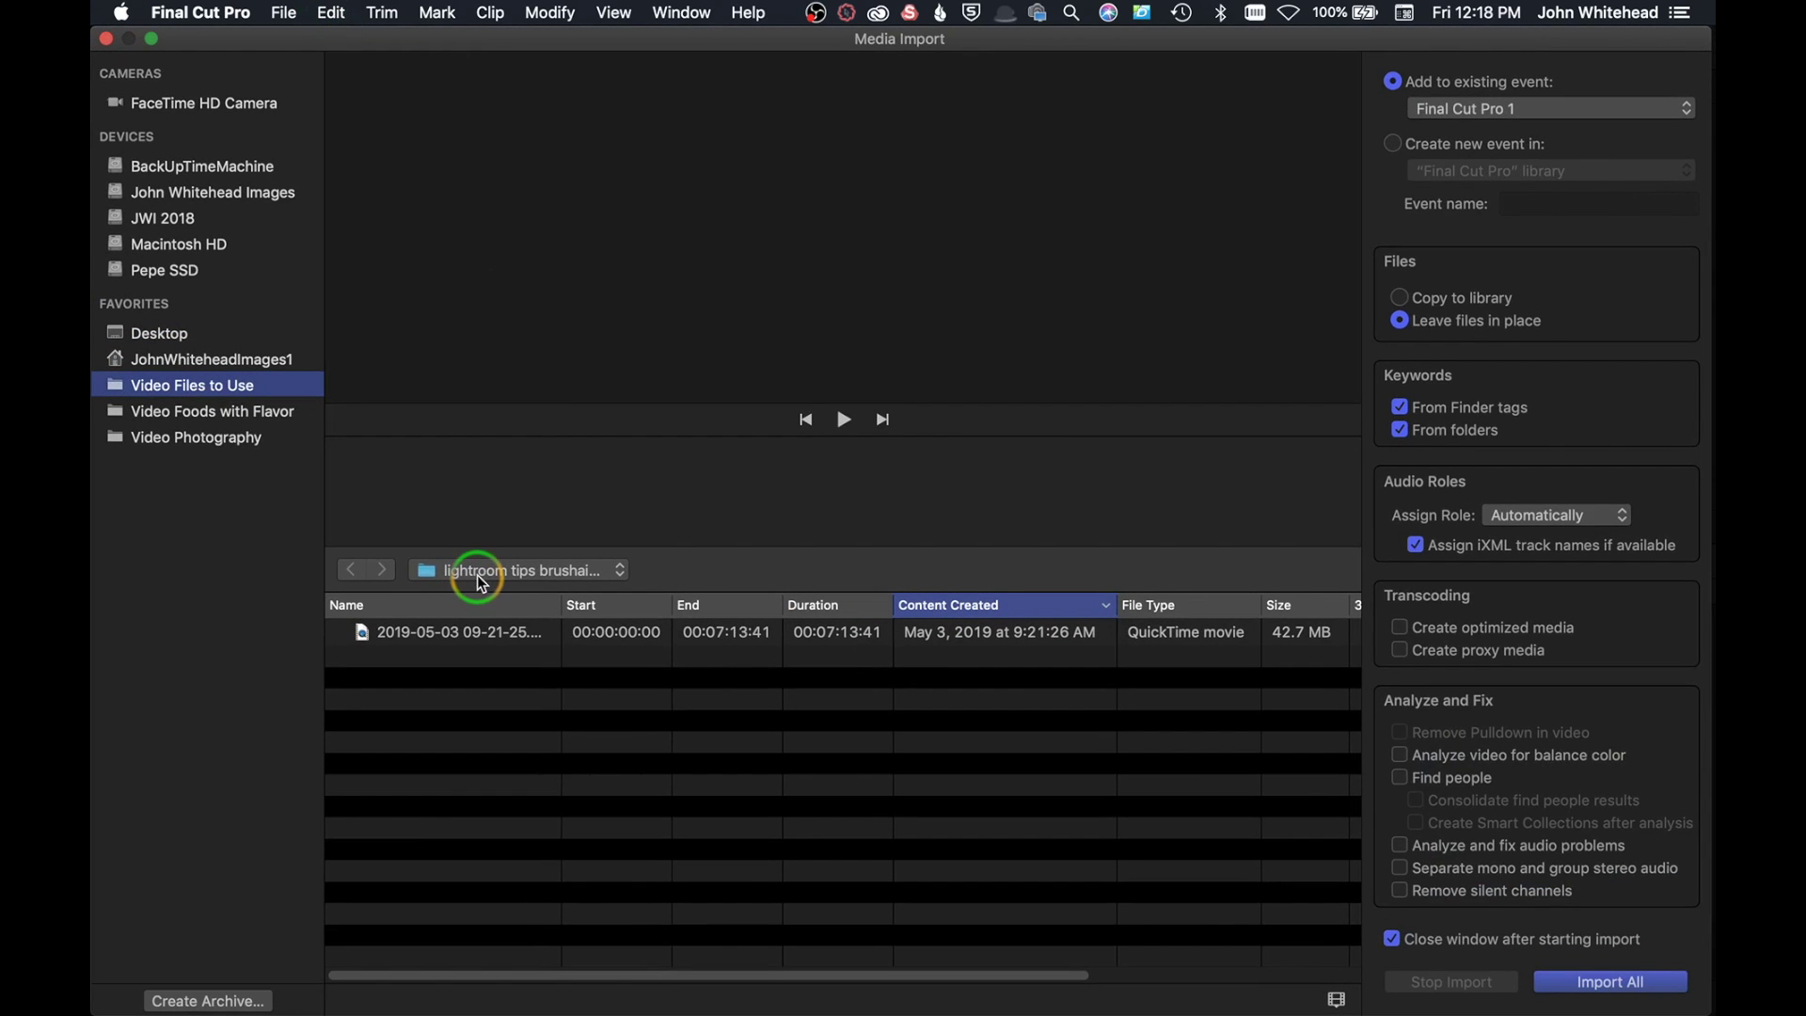
pyautogui.click(483, 574)
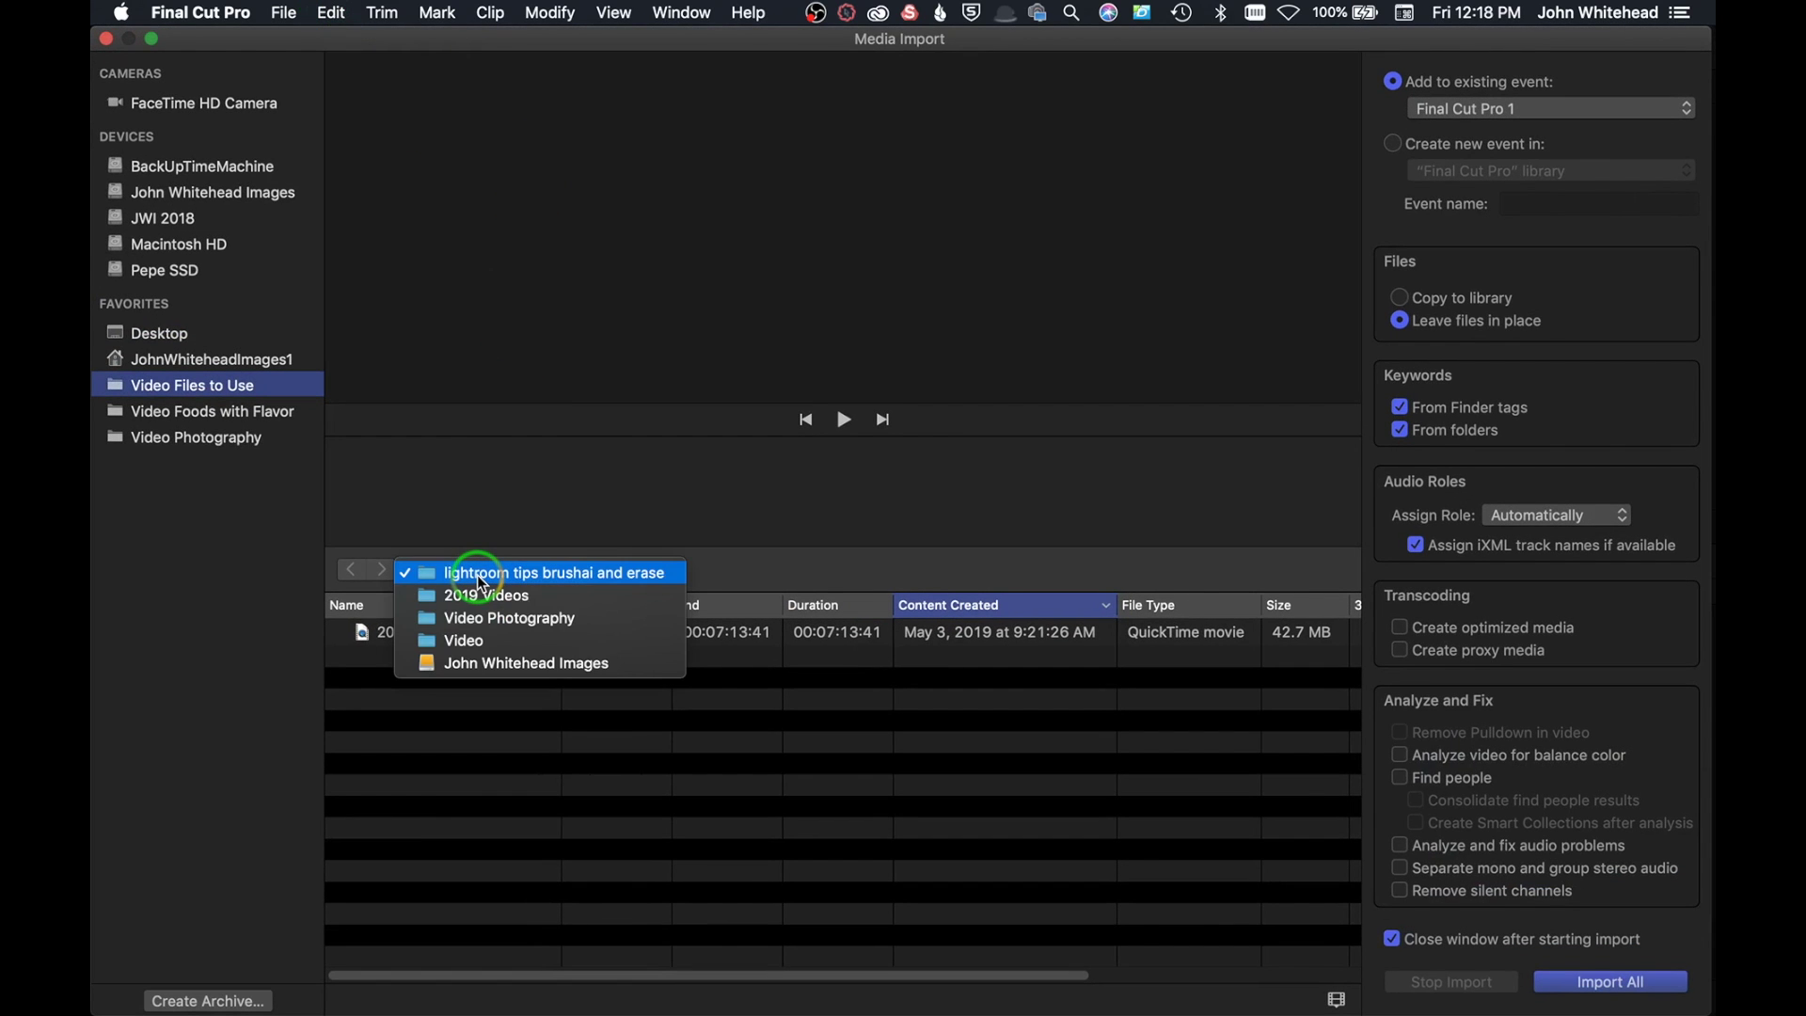
pyautogui.click(477, 574)
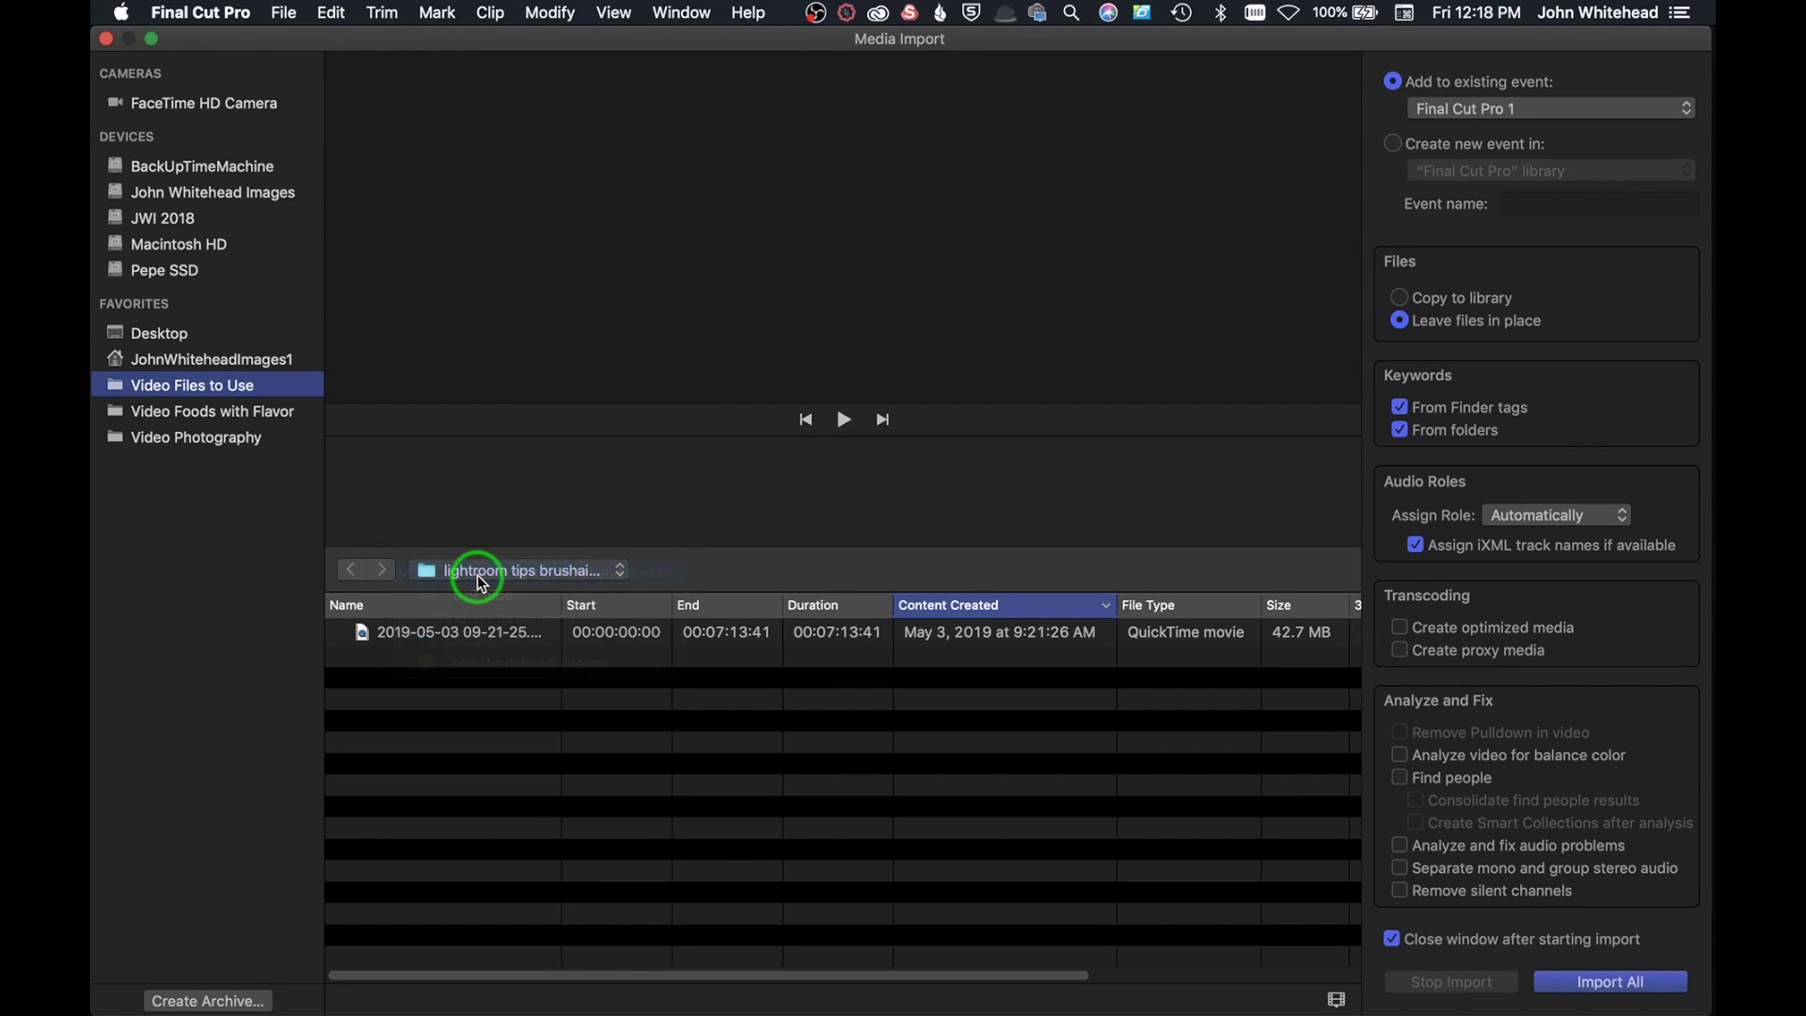
pyautogui.click(534, 640)
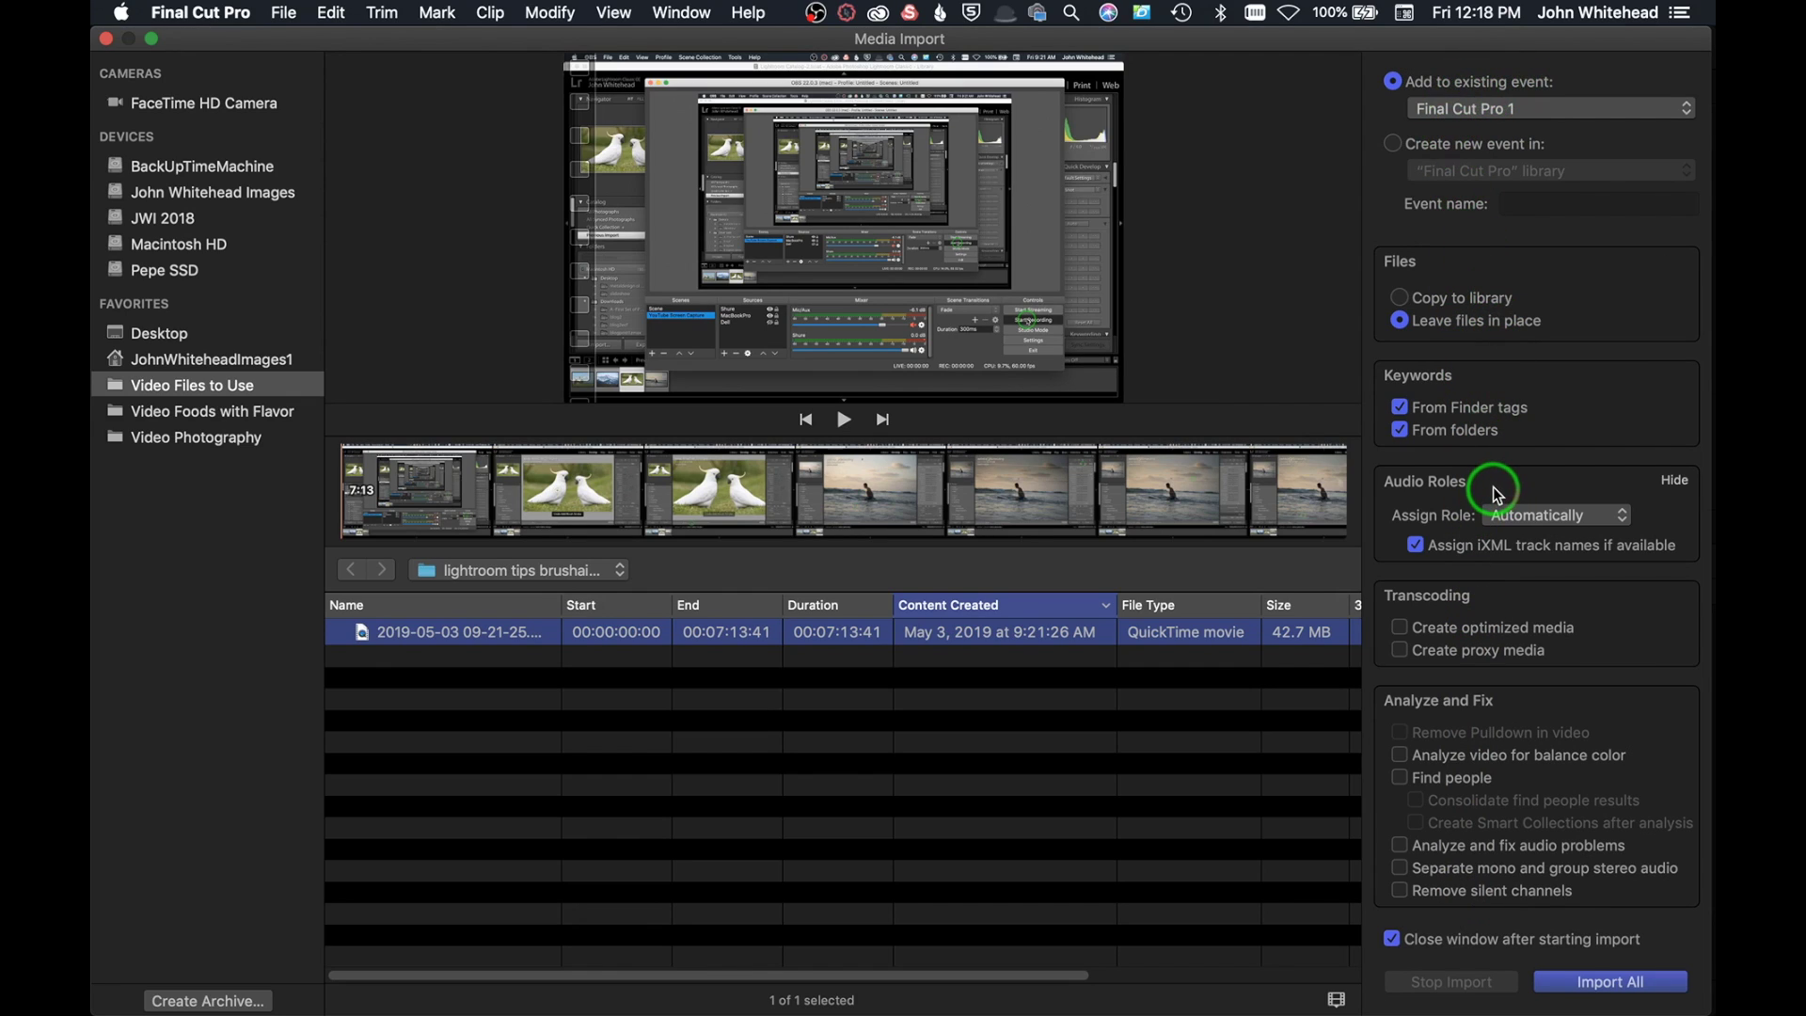
pyautogui.click(1610, 983)
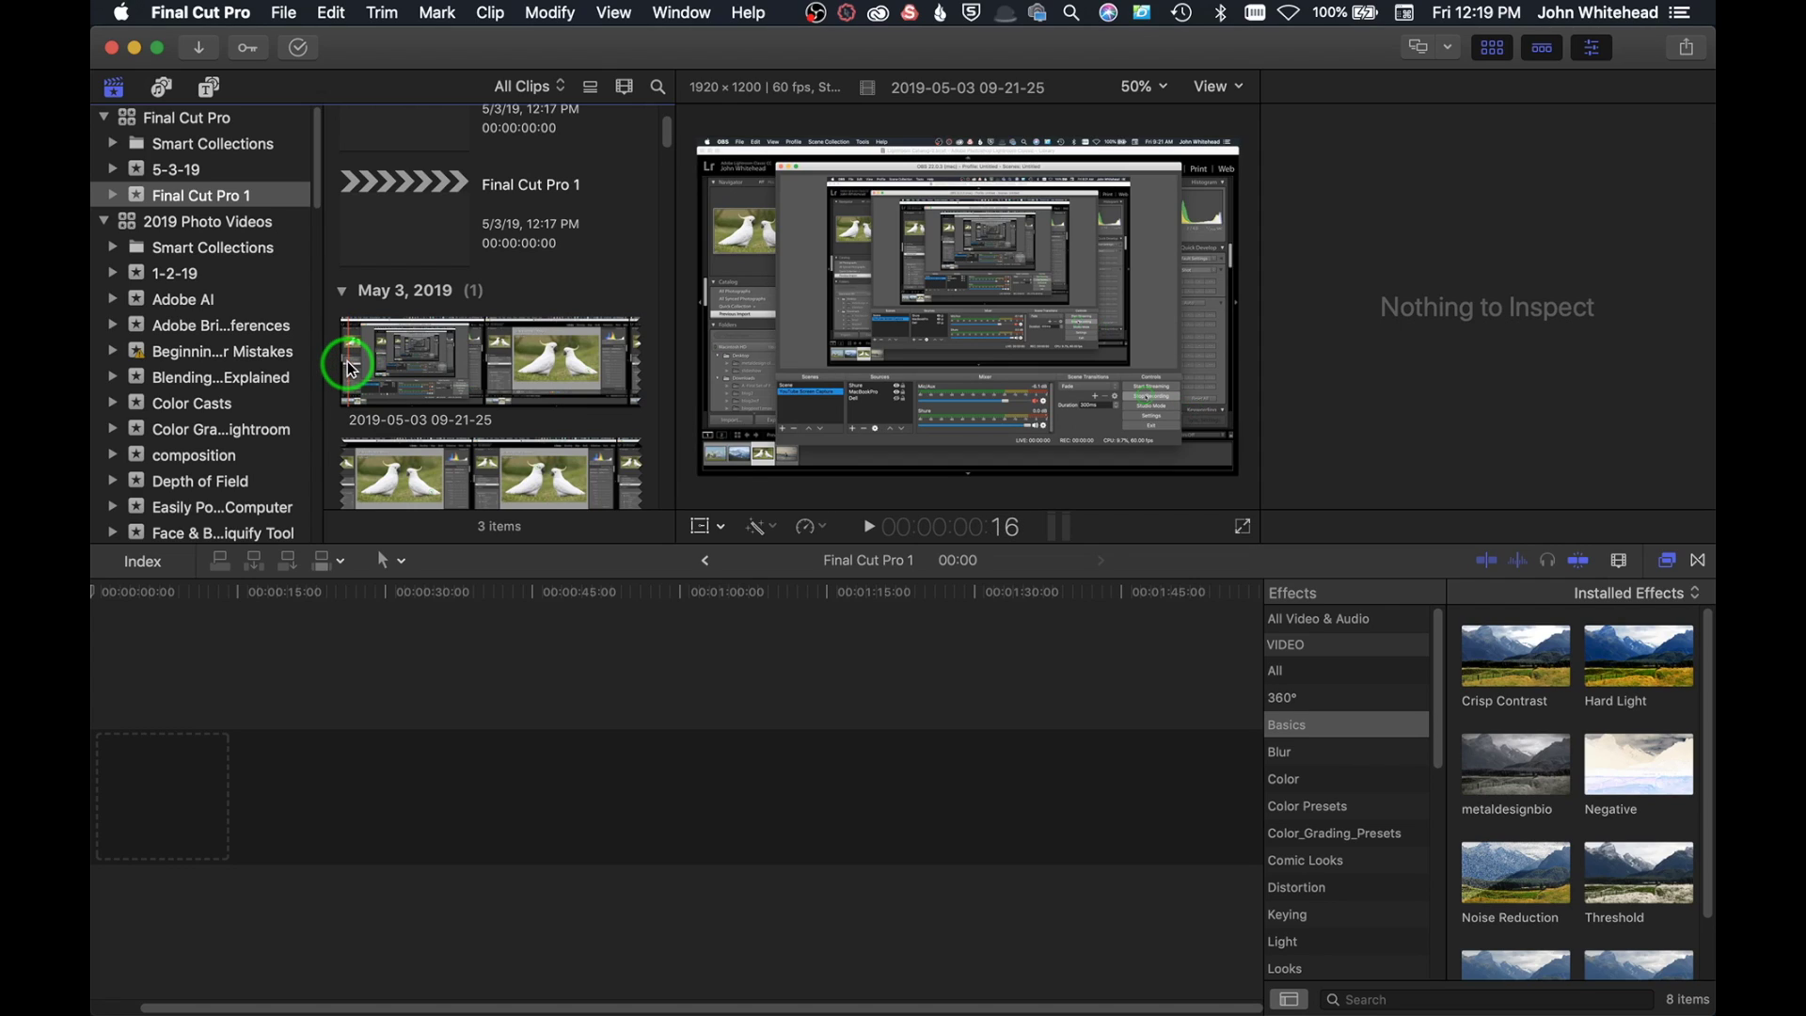
pyautogui.press('space')
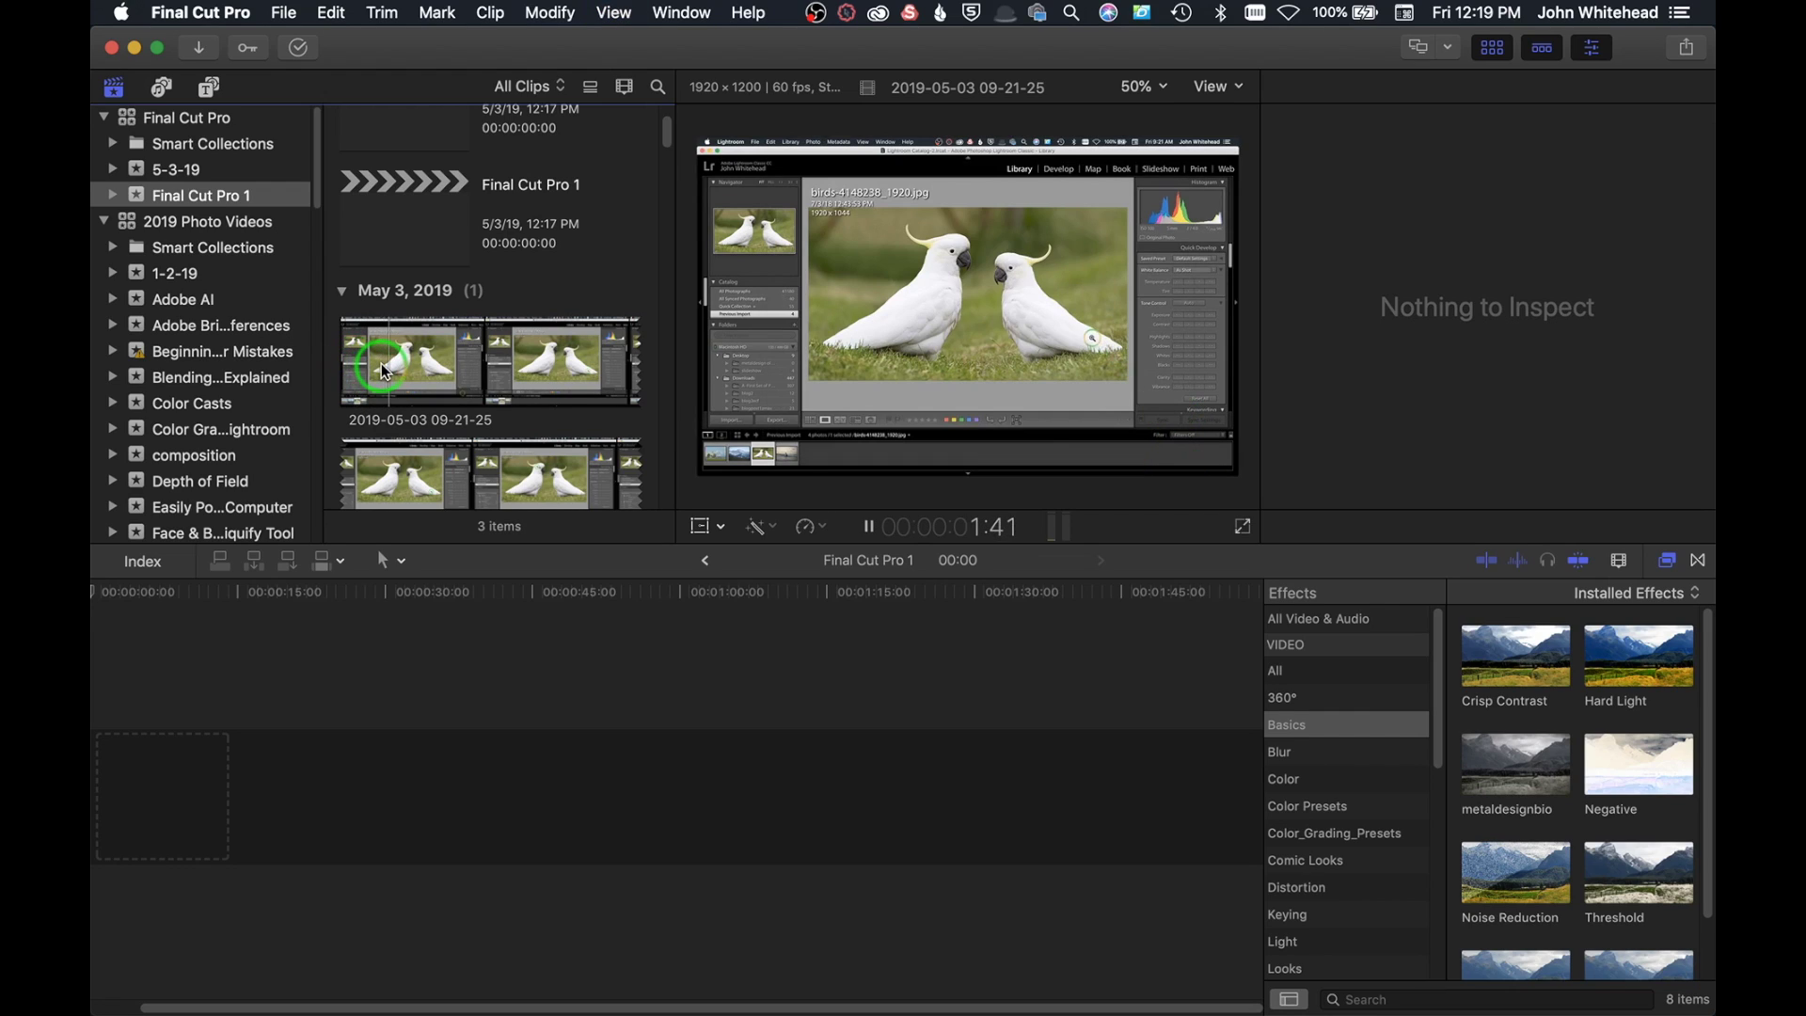
pyautogui.press('space')
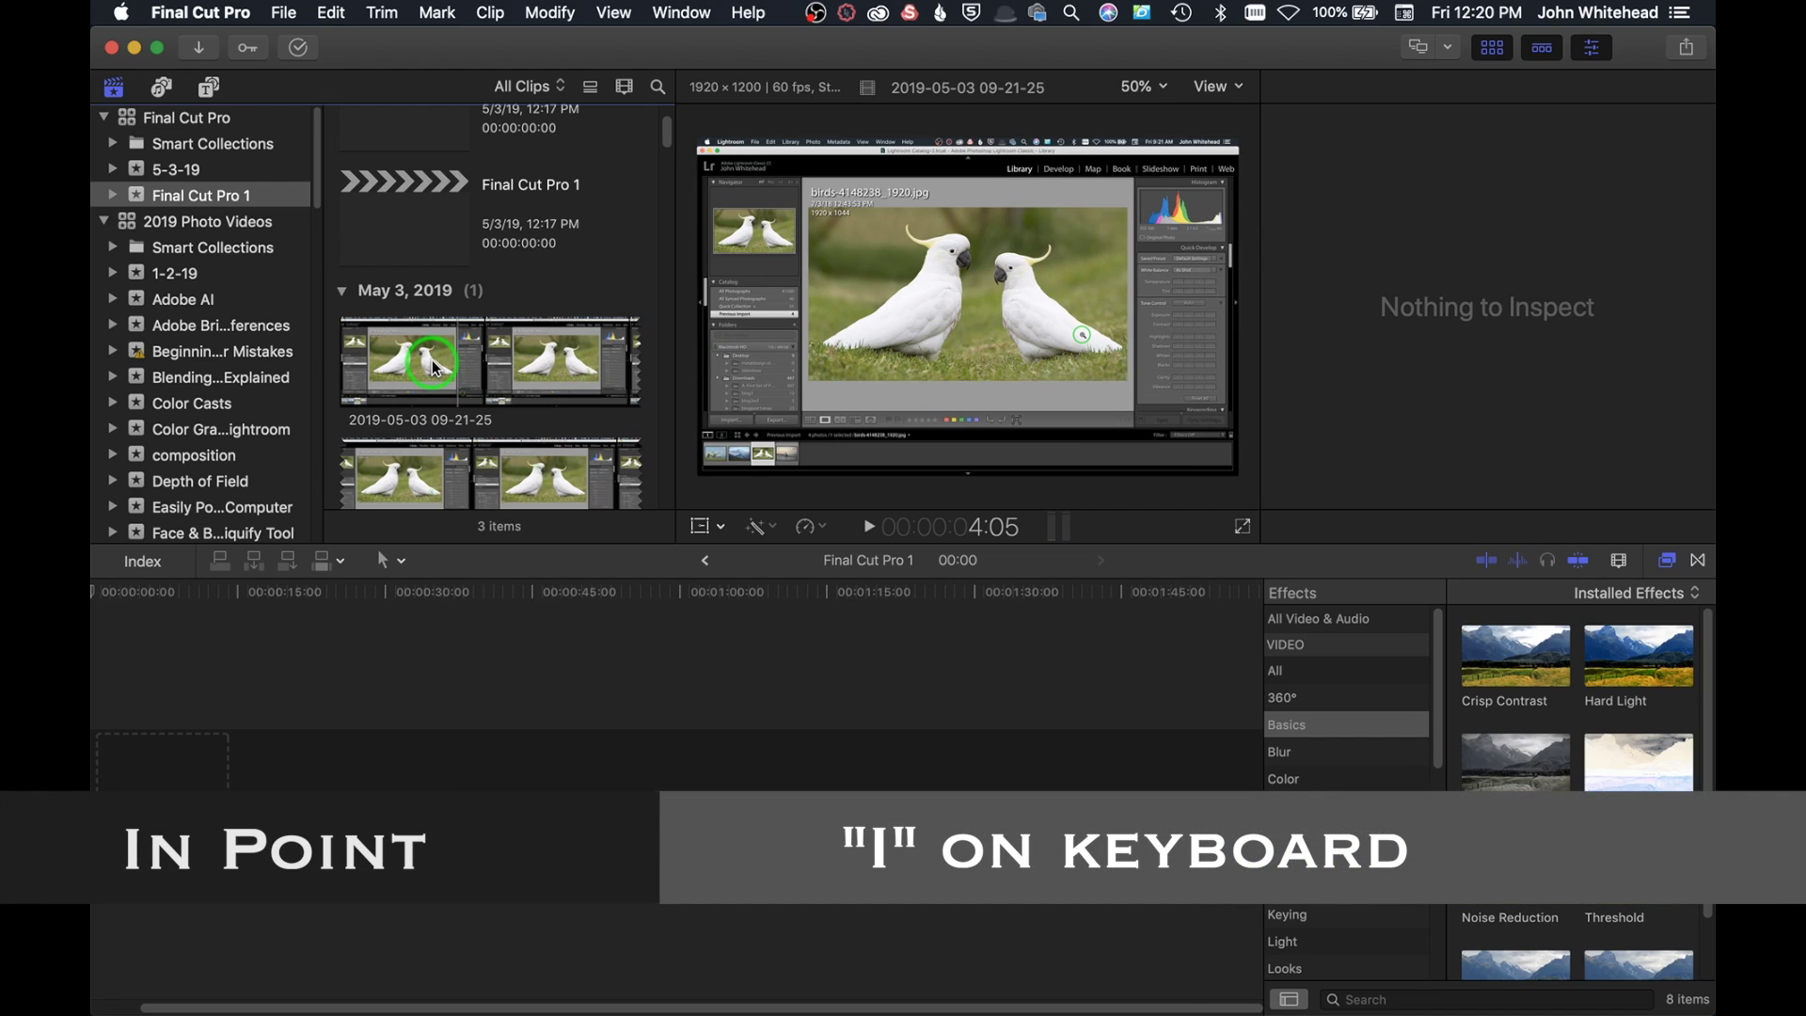
pyautogui.press('i')
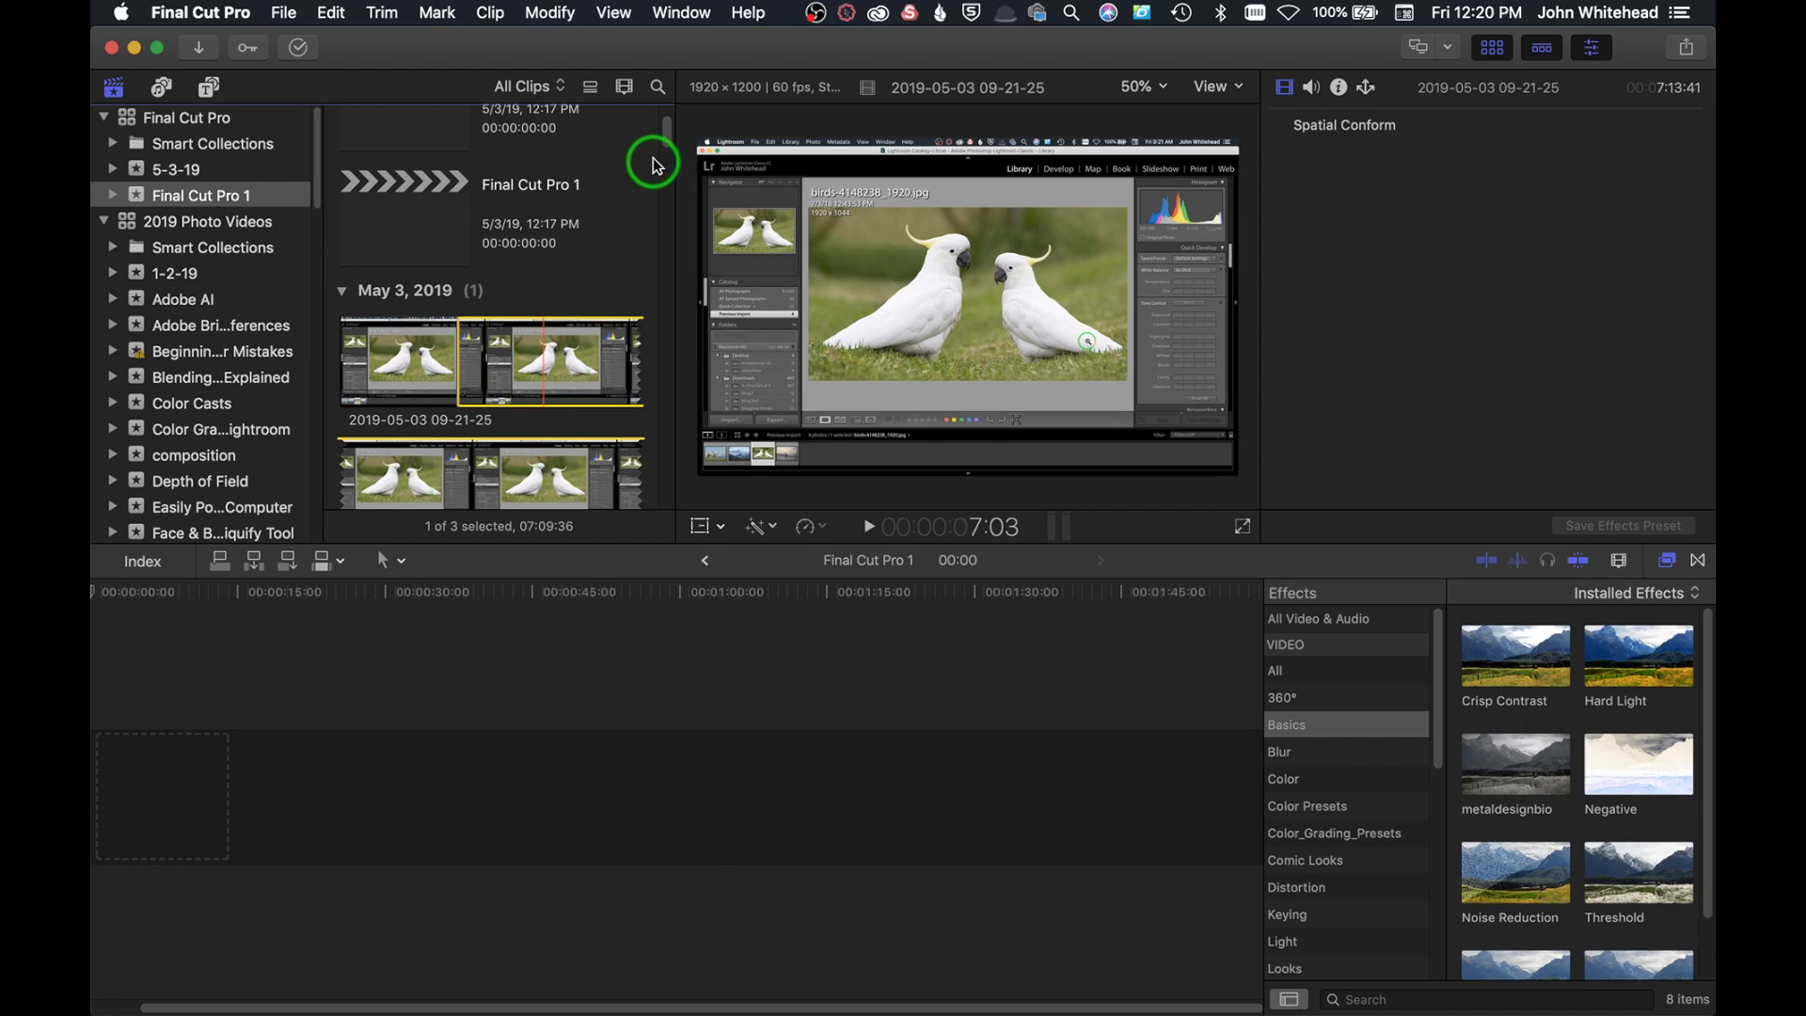
# Step: Set an out point at about 7 min 11 s near the clip's end and place the marked range at the timeline's start
pyautogui.moveTo(671, 145); pyautogui.dragTo(633, 565)
pyautogui.click(555, 327)
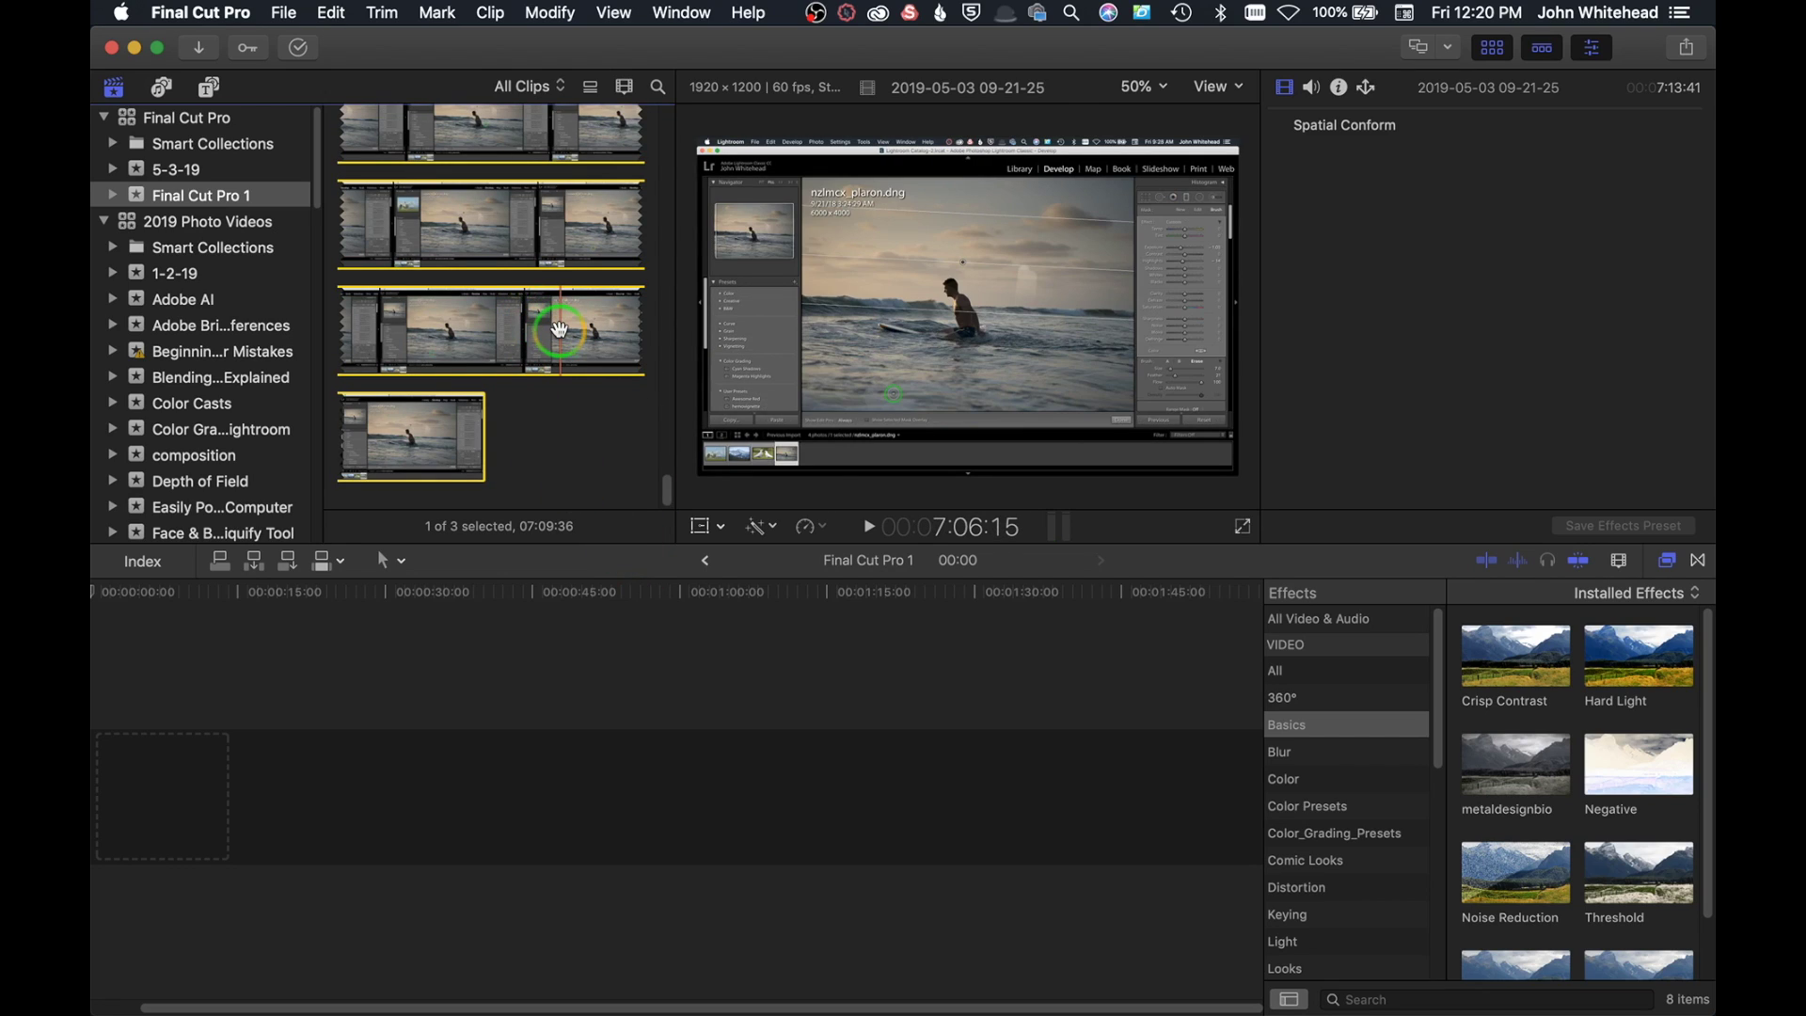
pyautogui.press('space')
pyautogui.press('space')
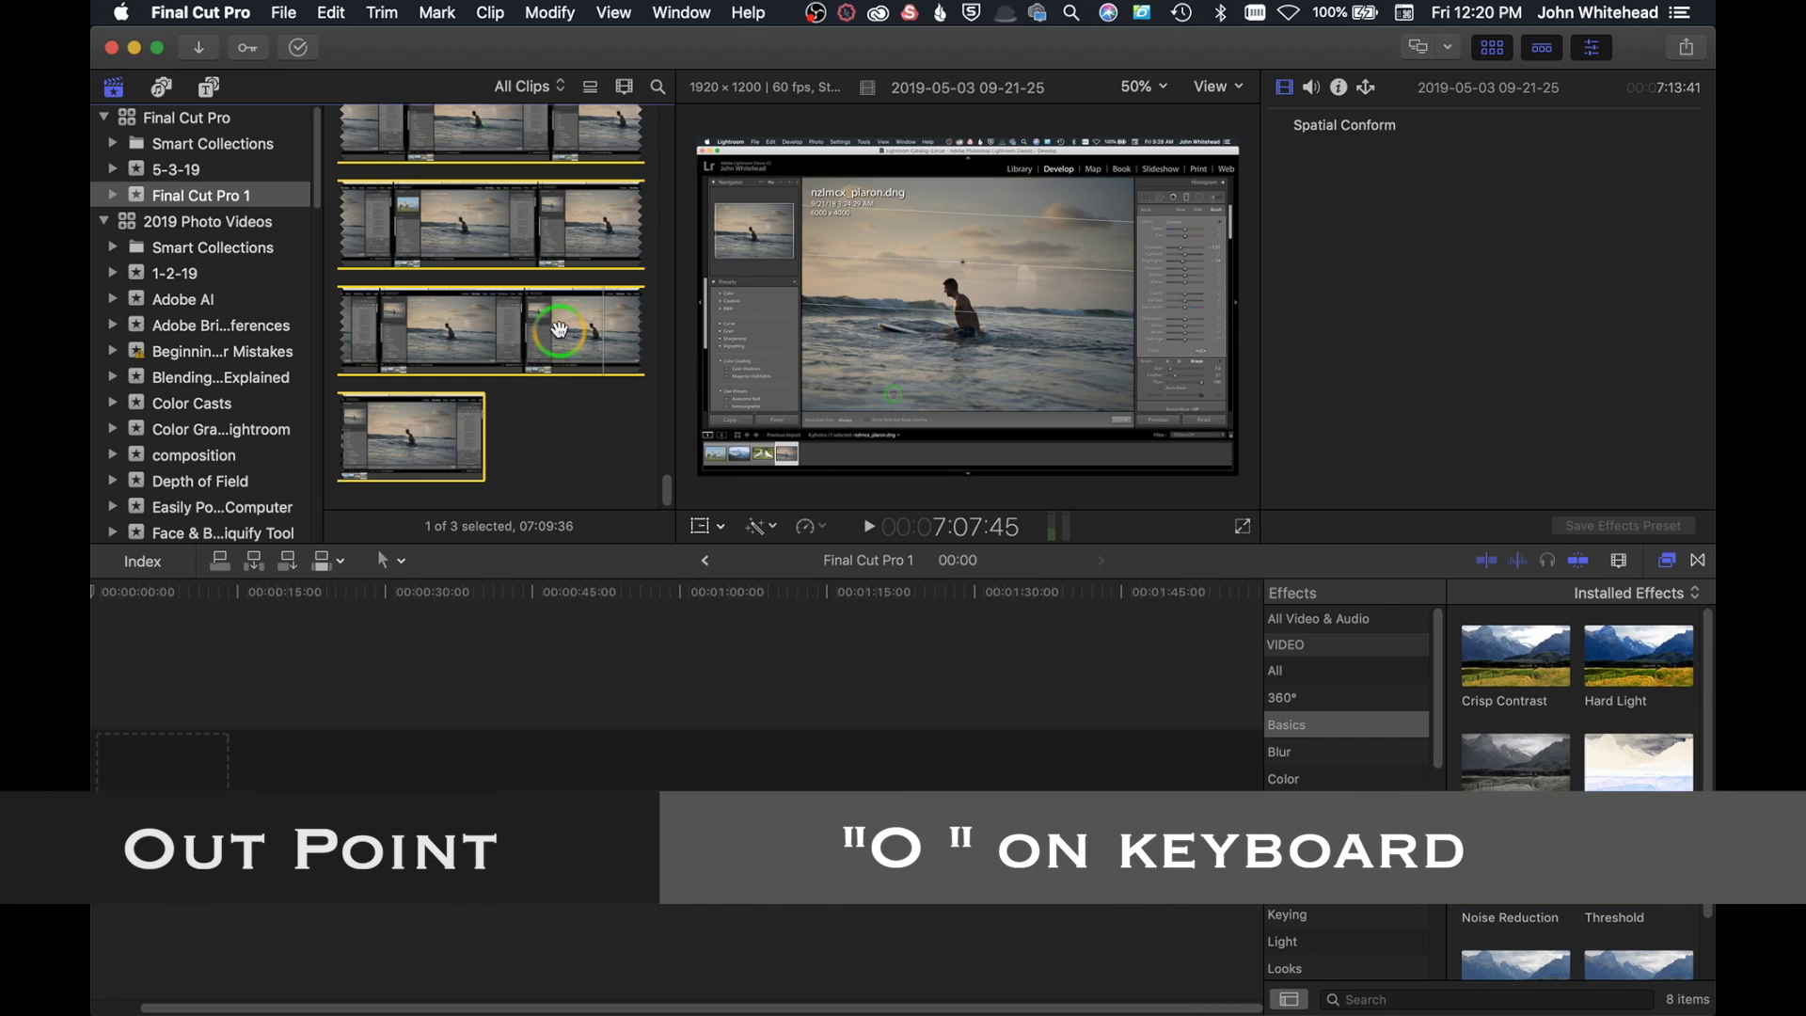
pyautogui.press('o')
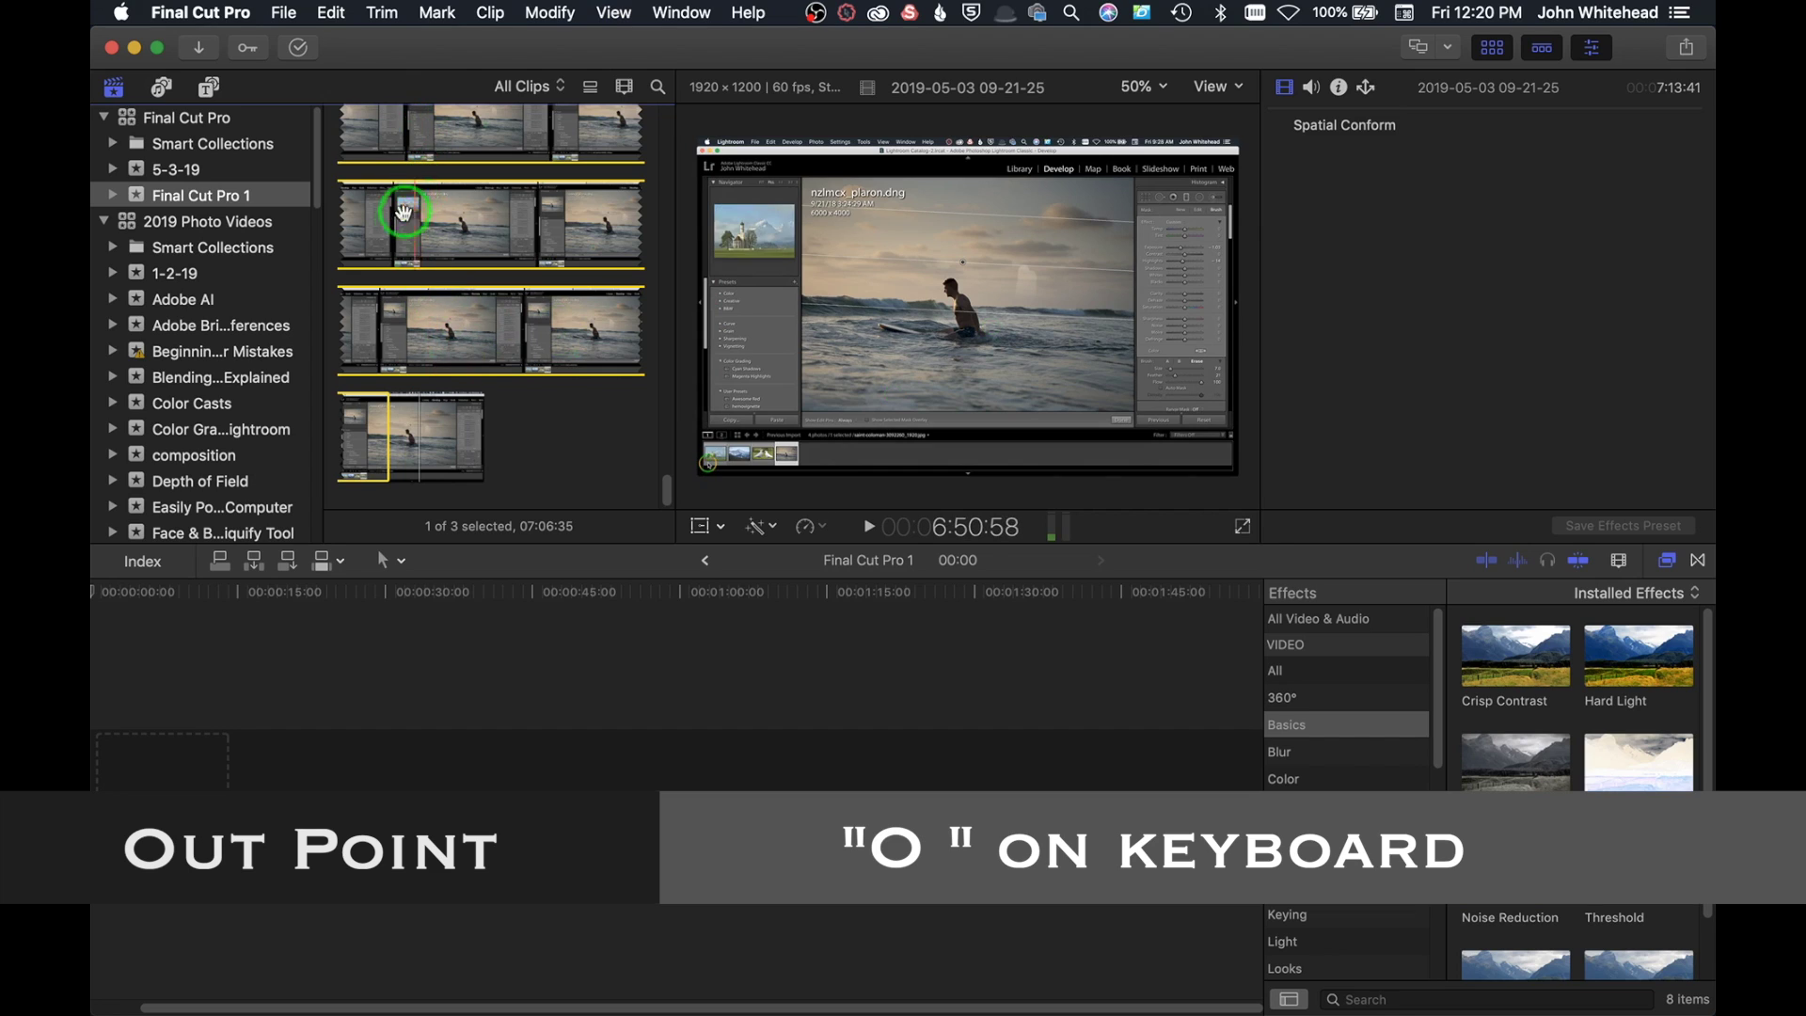
pyautogui.moveTo(402, 216); pyautogui.dragTo(132, 786)
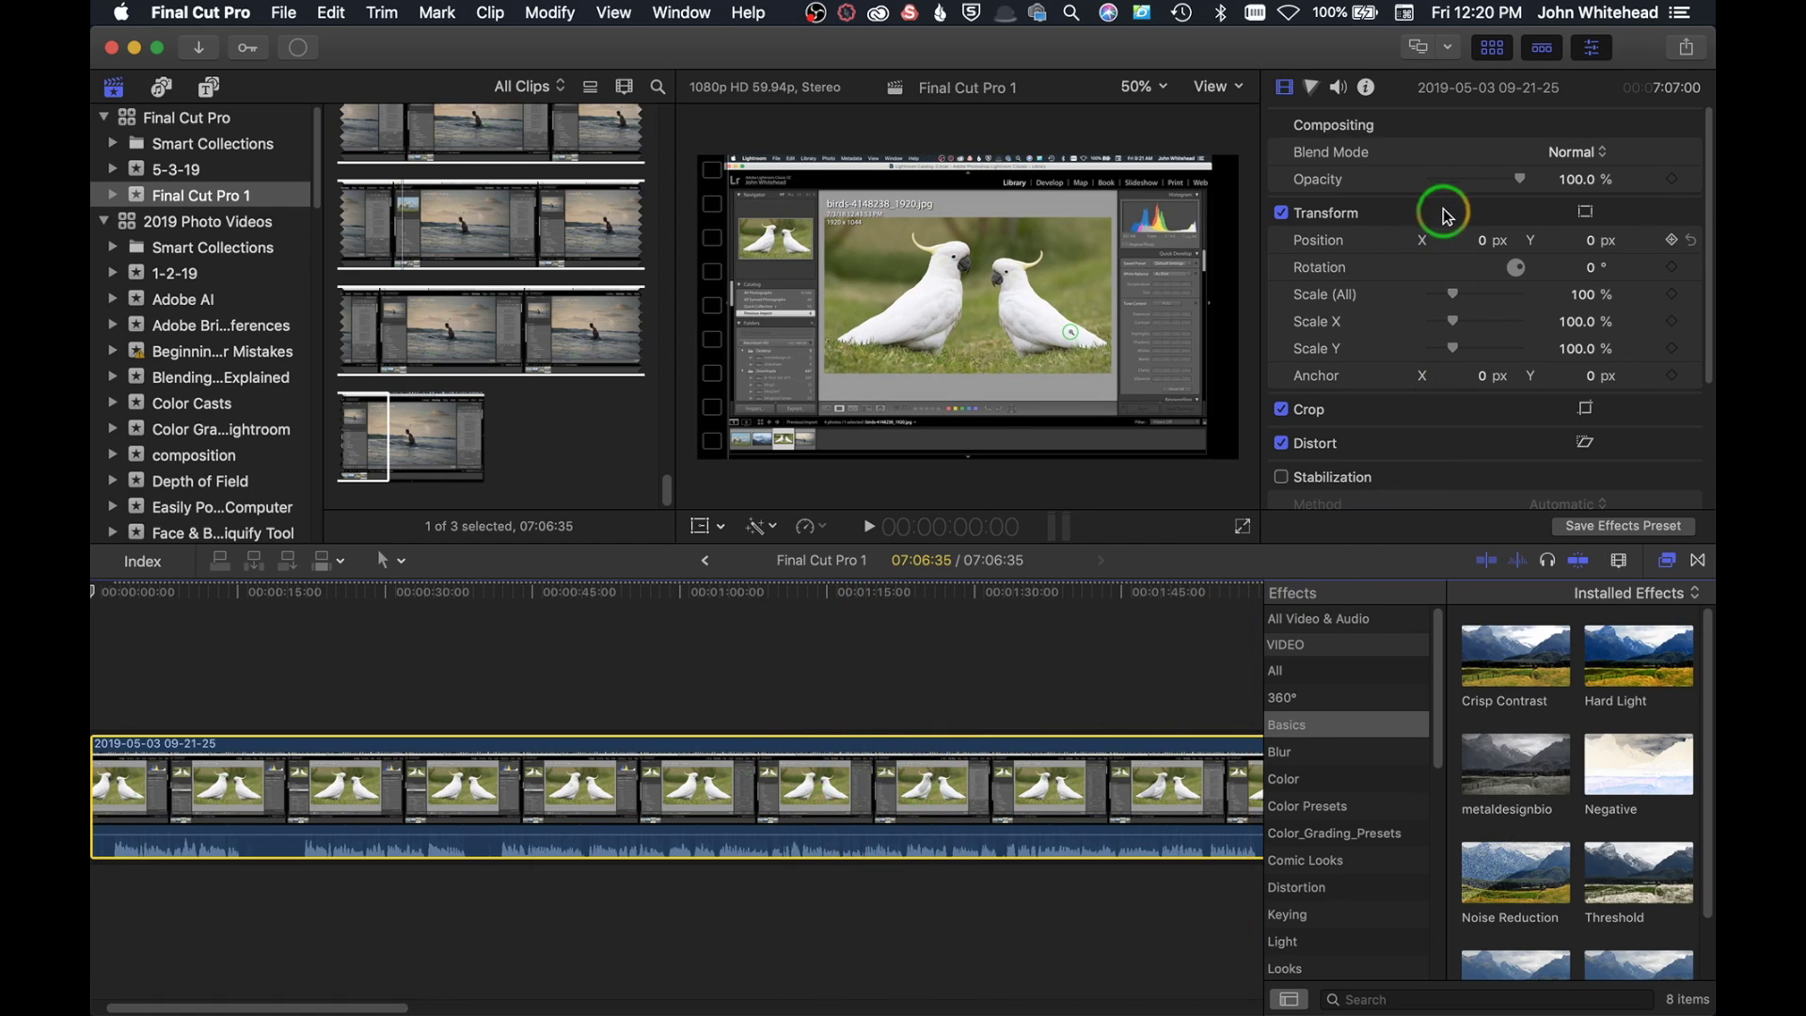
# Step: Change the timeline clip's audio configuration to Dual Mono
pyautogui.scroll(-3, 1452, 226)
pyautogui.click(1456, 321)
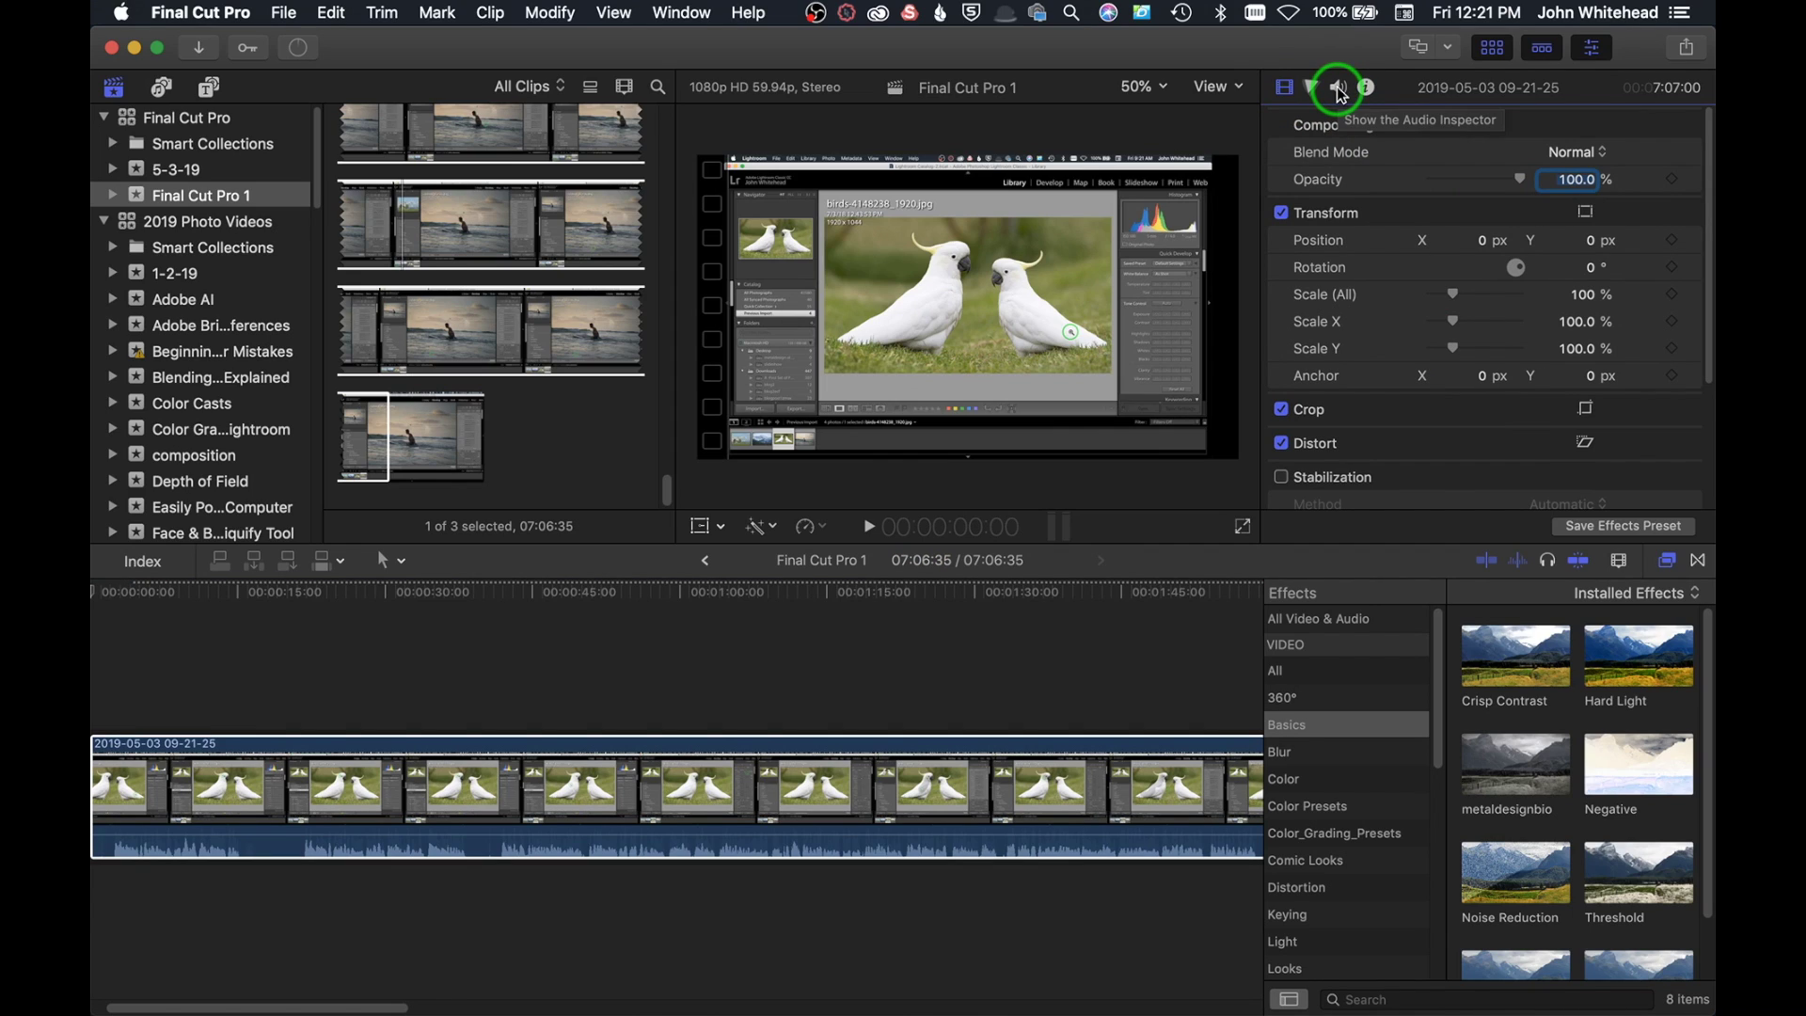
pyautogui.click(1339, 91)
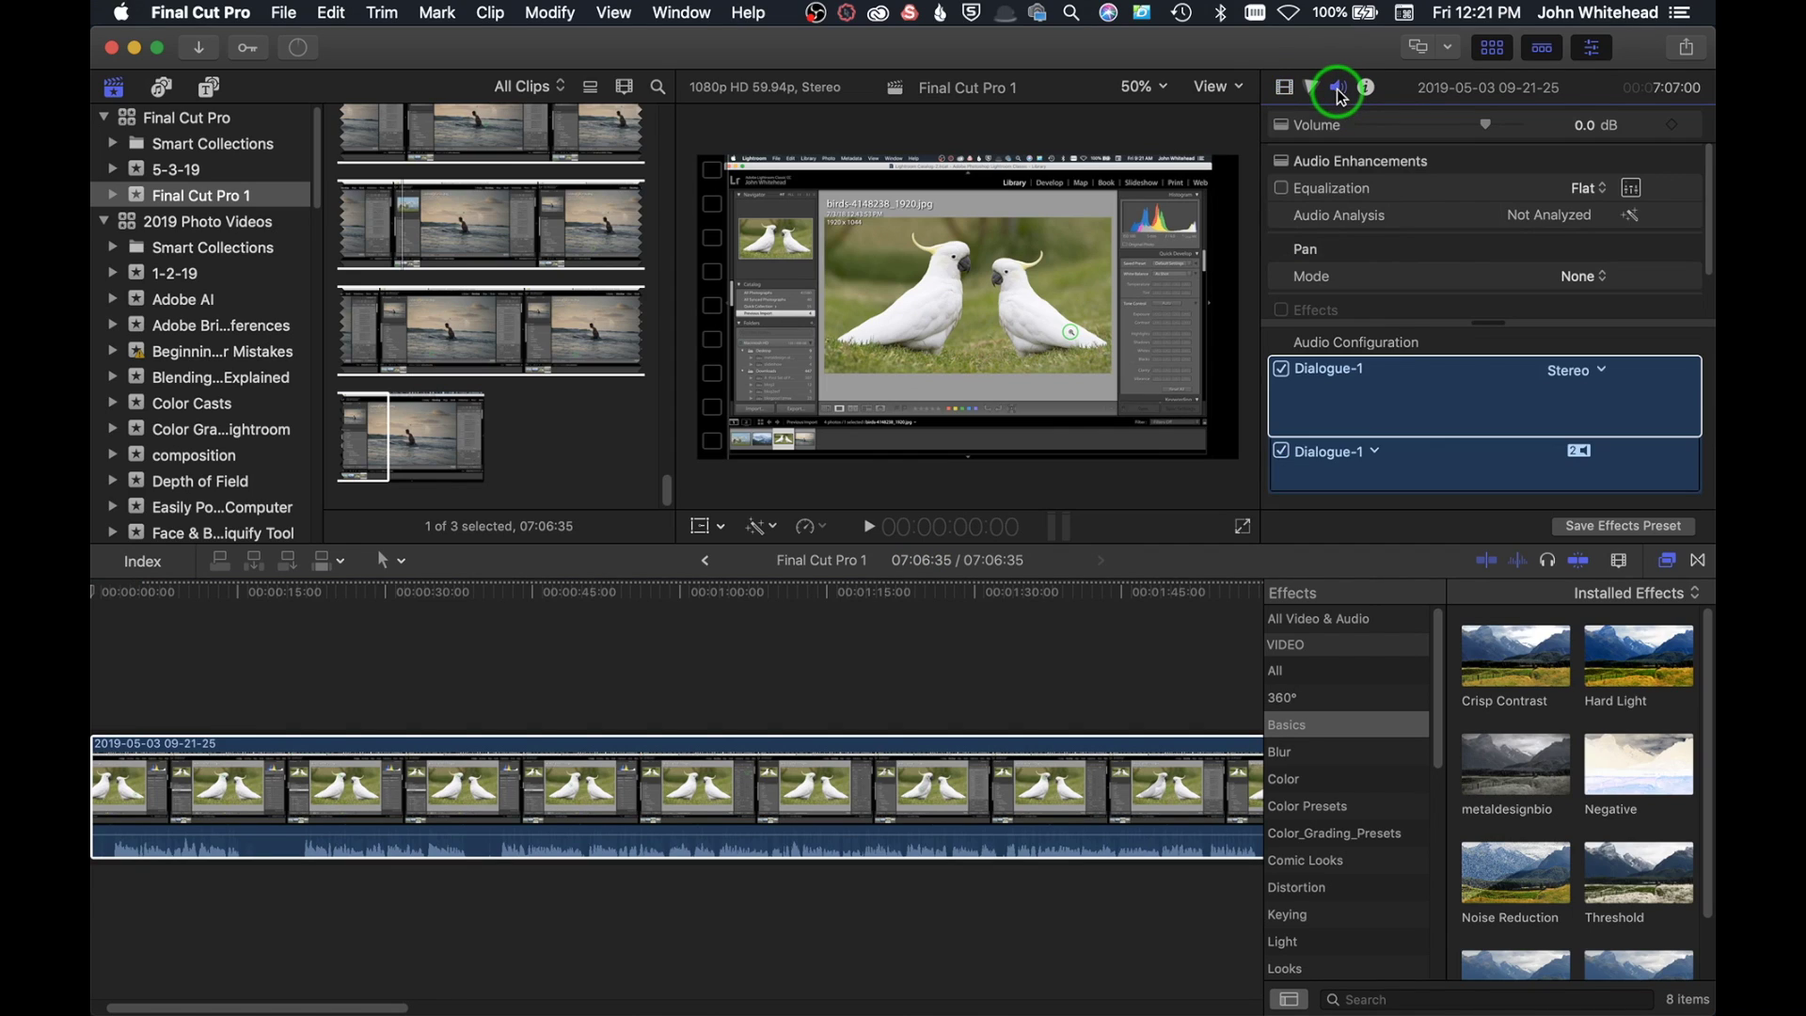
pyautogui.scroll(-2, 1479, 273)
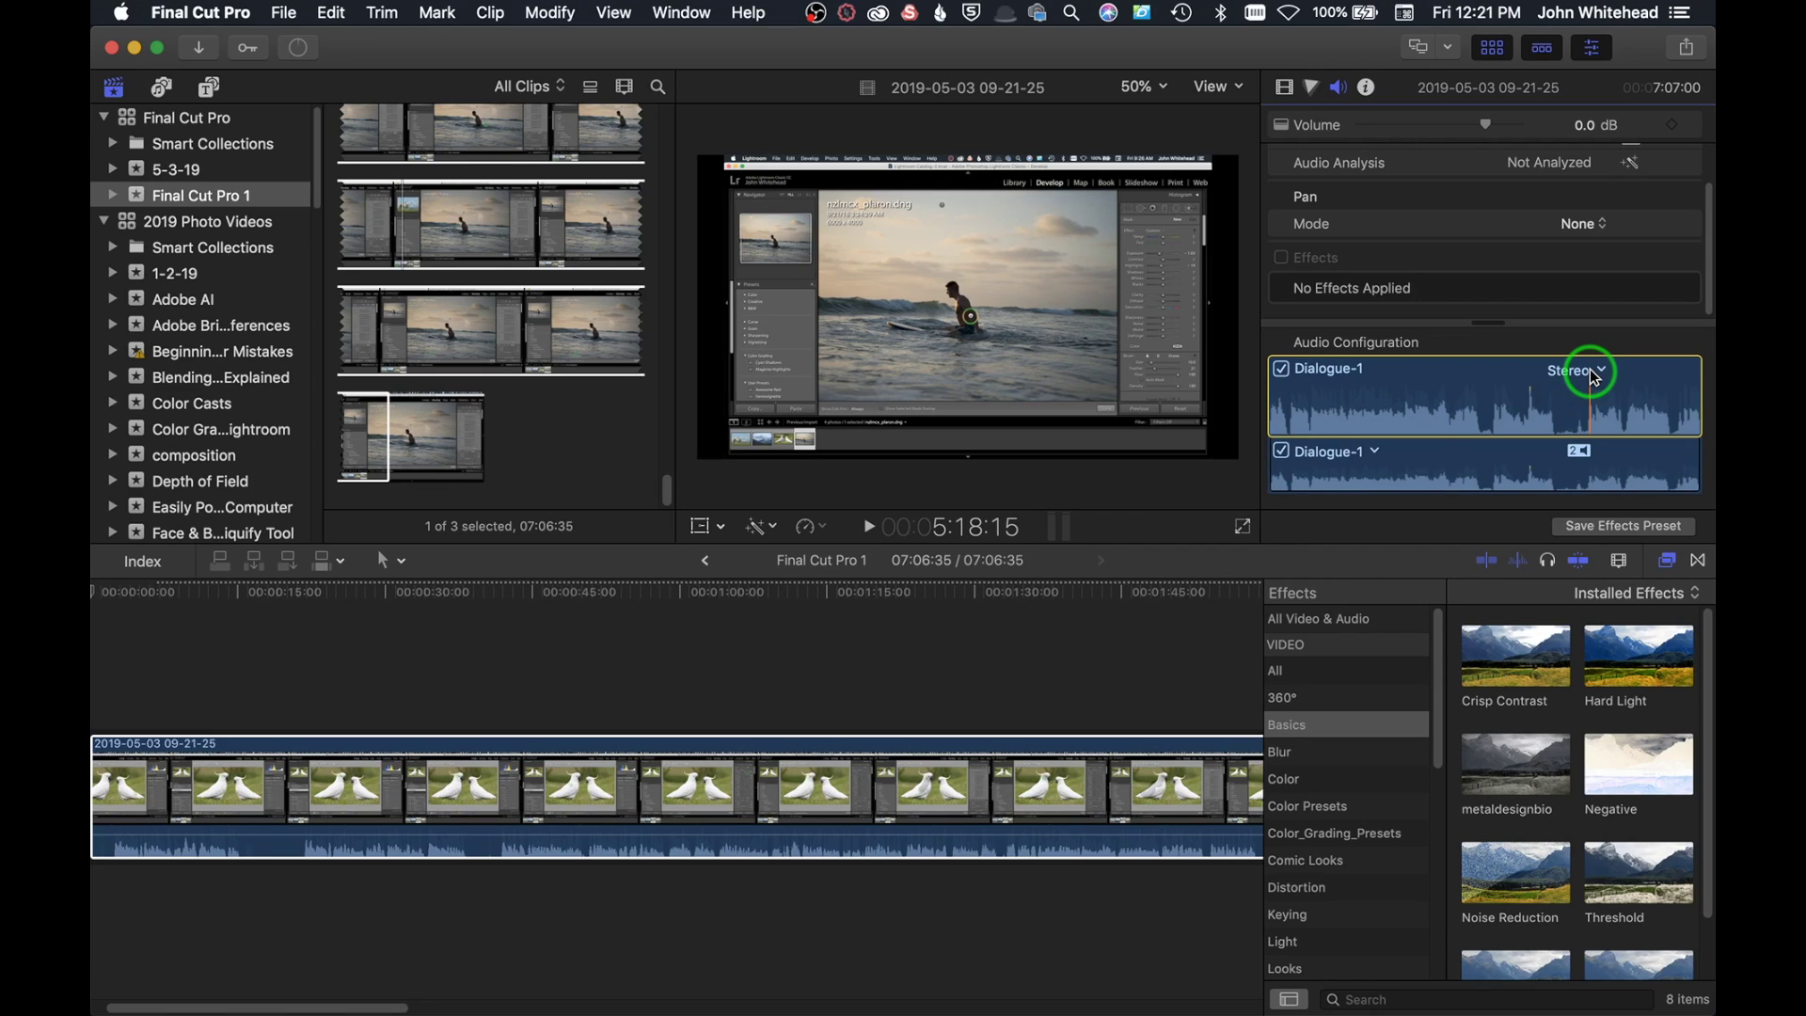
pyautogui.click(1595, 376)
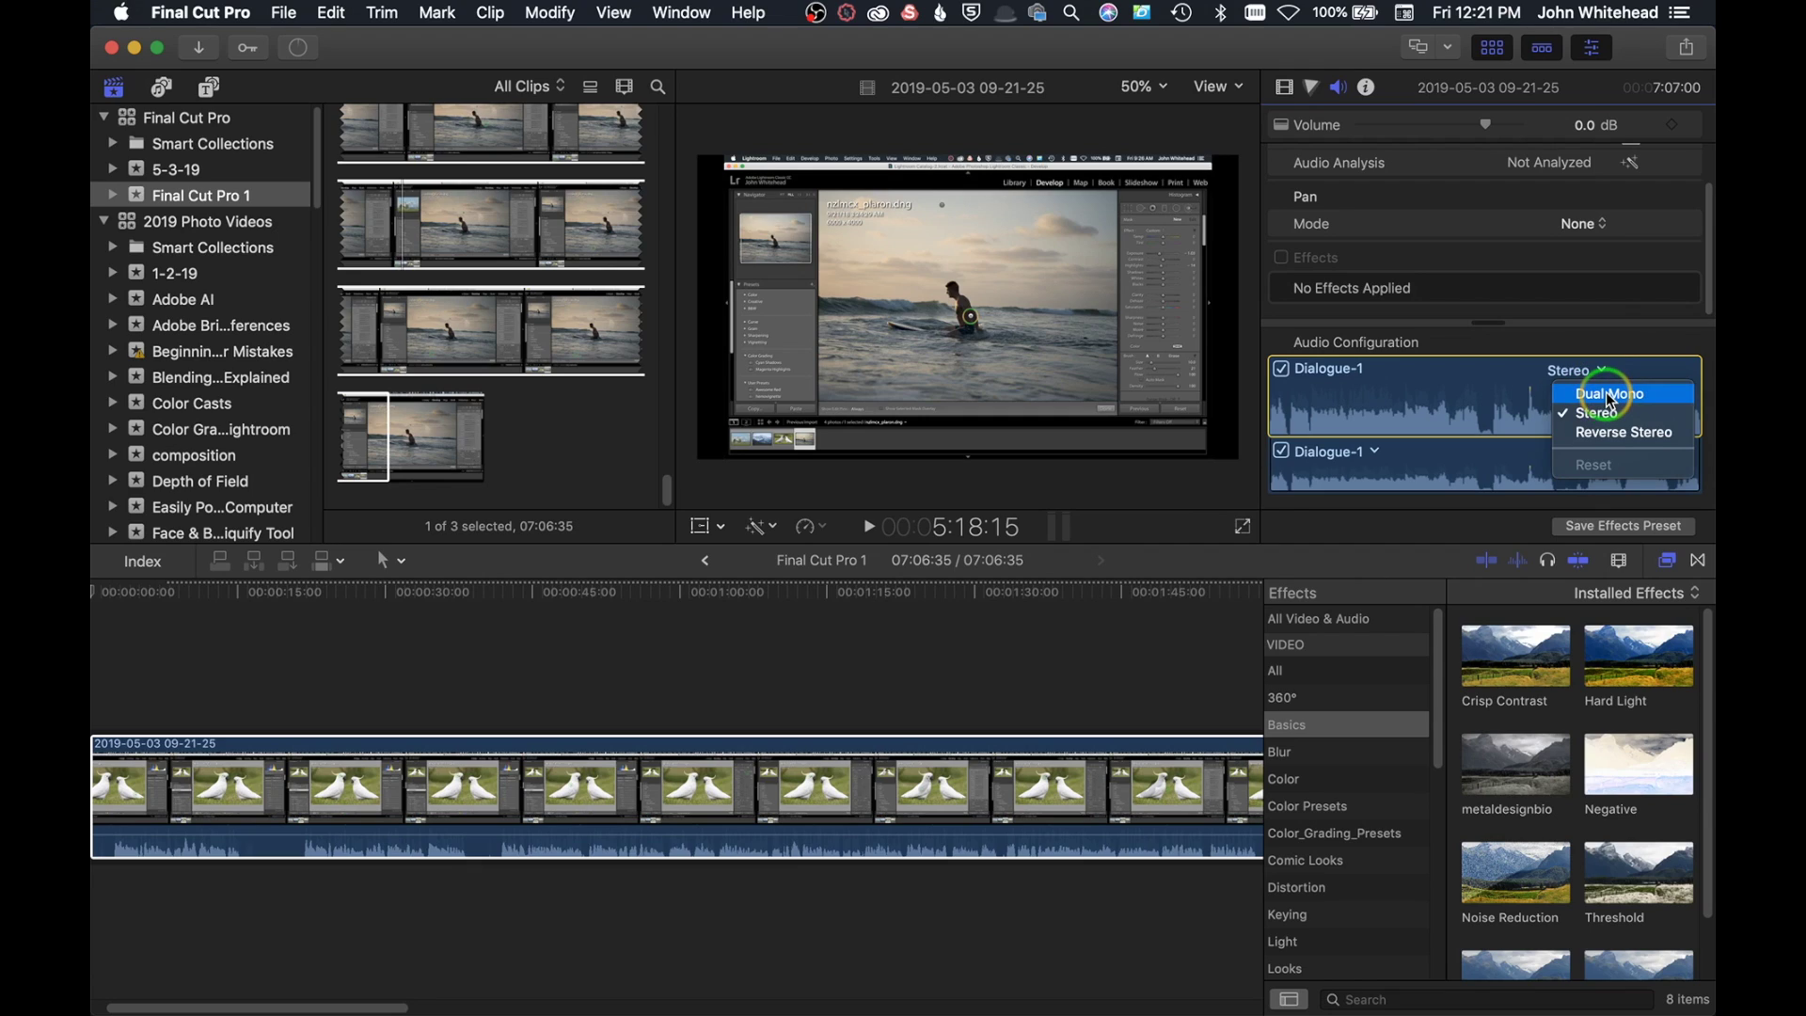
pyautogui.click(1611, 396)
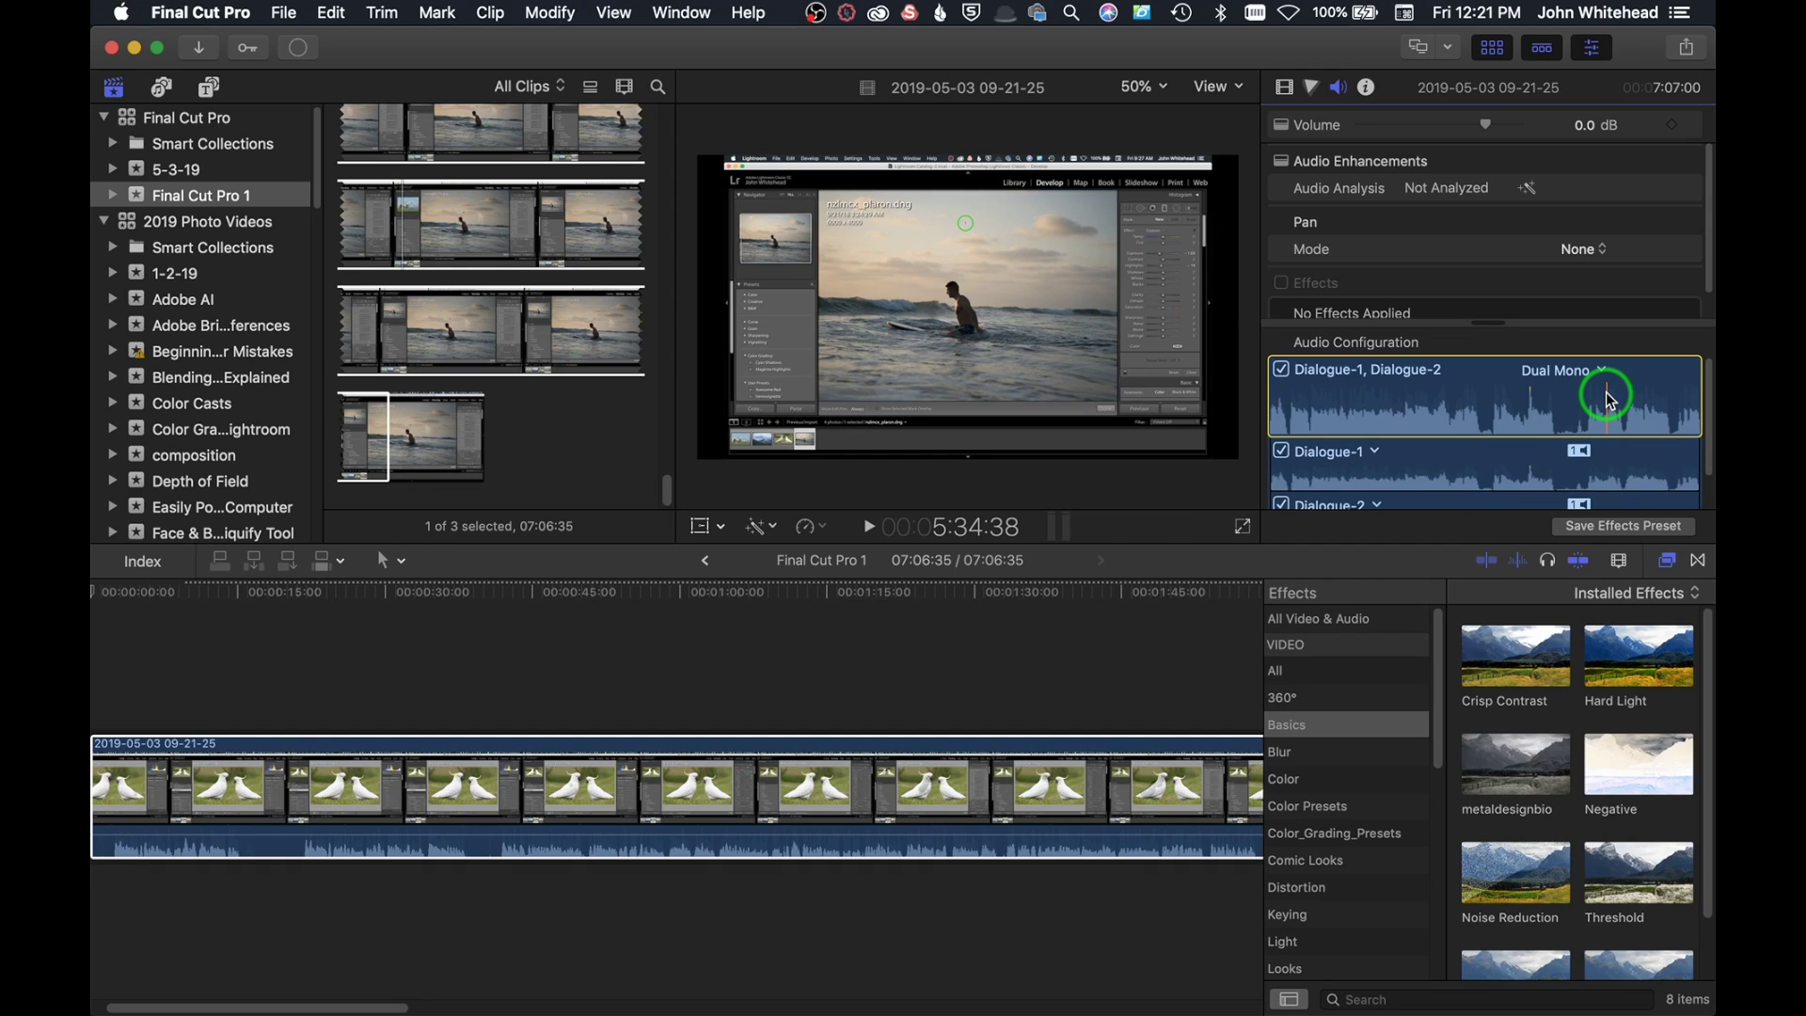
# Step: Search all video and audio effects for "shure" and apply the Shure voice Over effect to the timeline clip
pyautogui.click(800, 758)
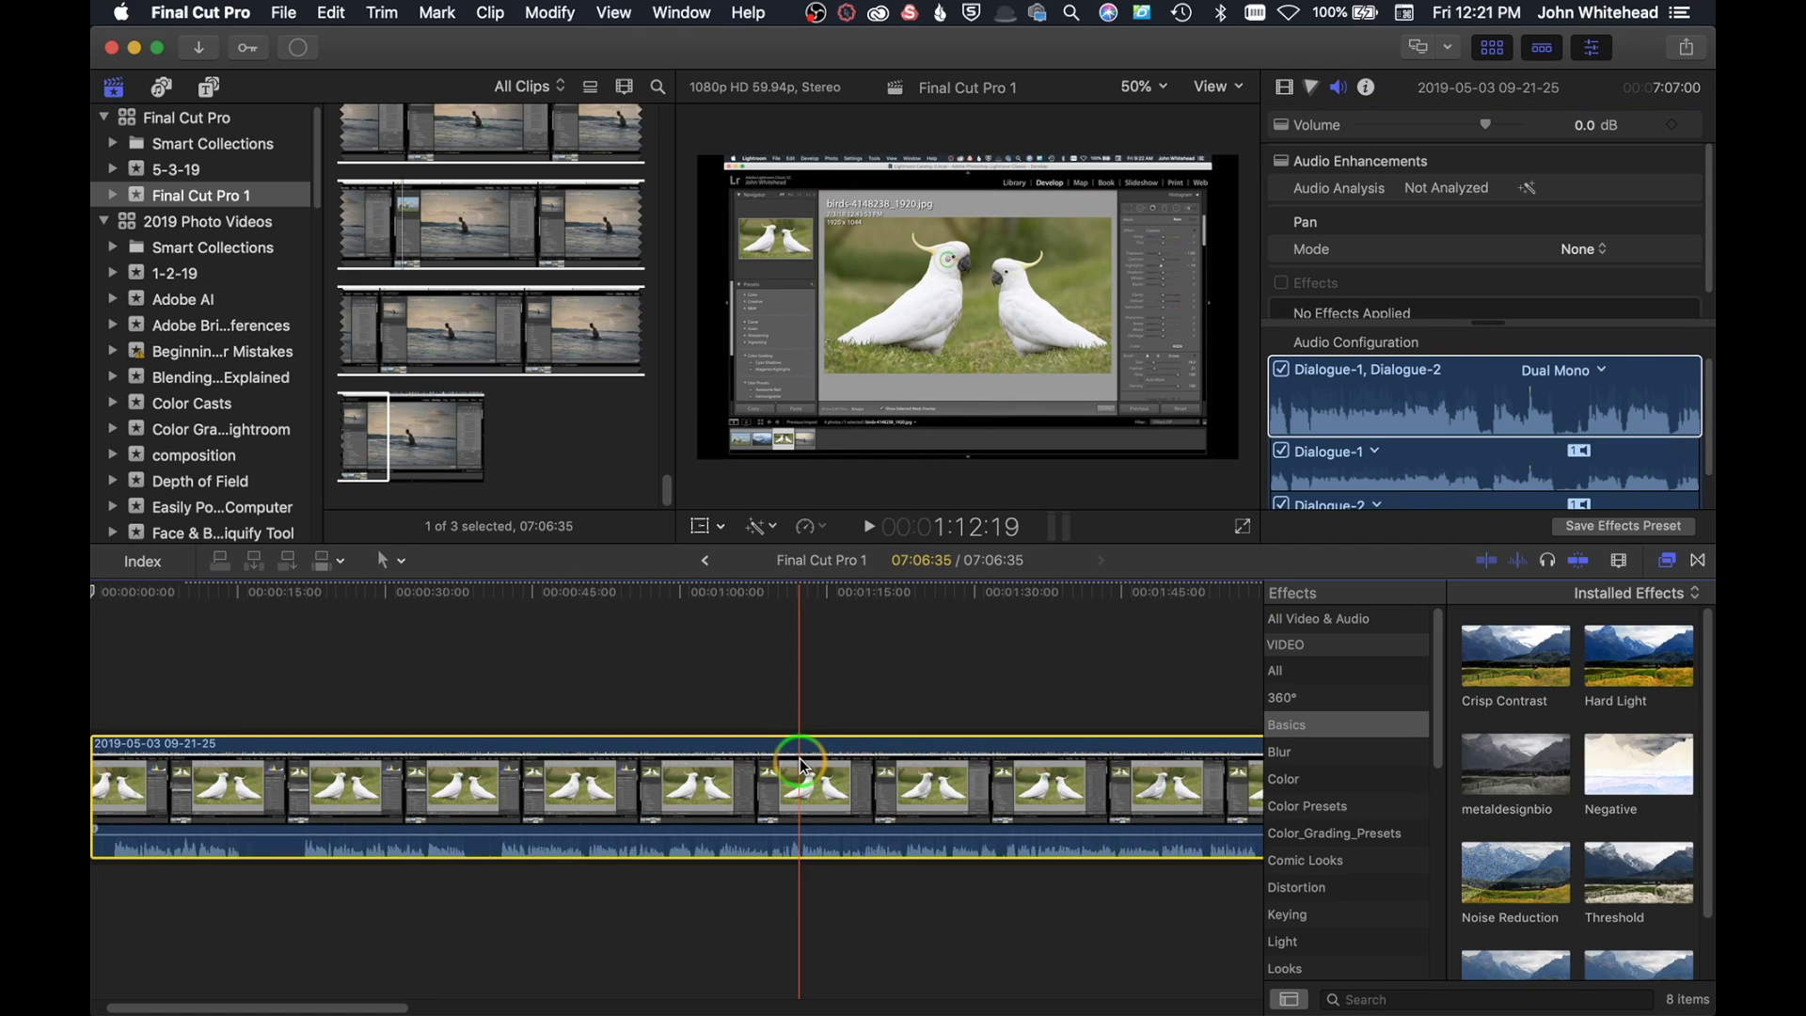
pyautogui.moveTo(817, 792); pyautogui.dragTo(759, 787)
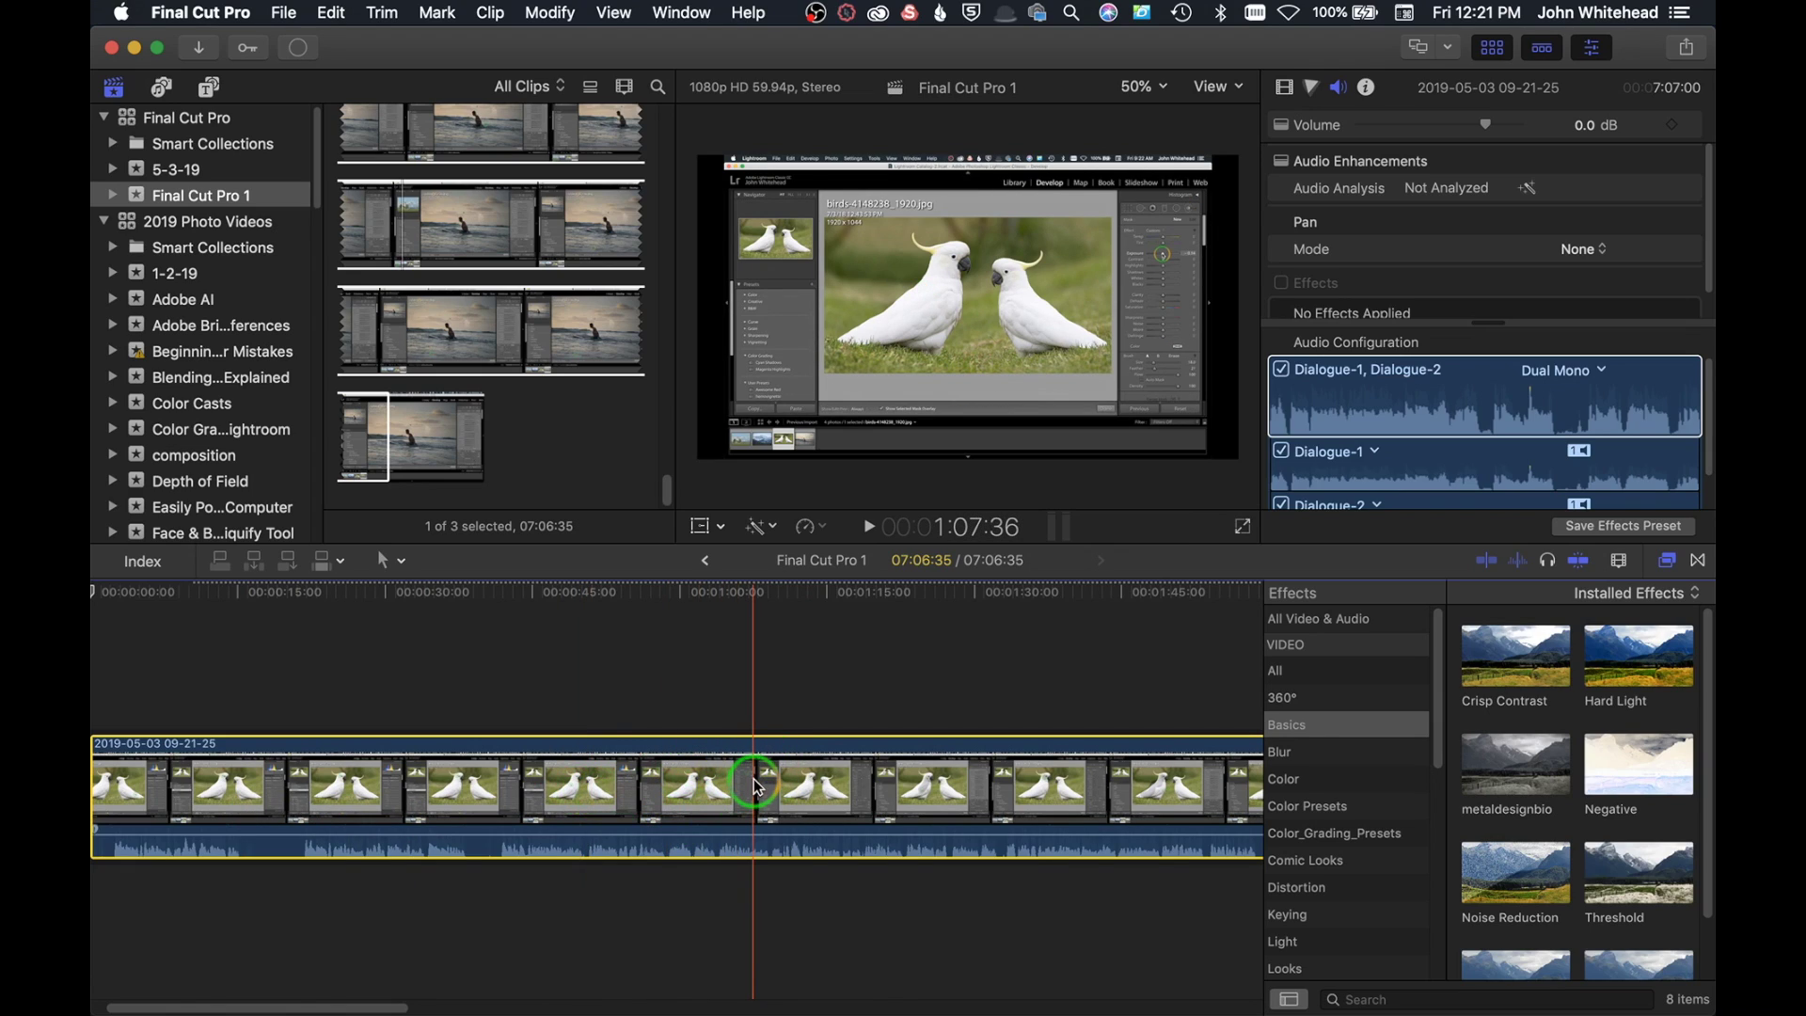
pyautogui.moveTo(758, 787)
pyautogui.mouseDown()
pyautogui.moveTo(1541, 717)
pyautogui.moveTo(1342, 693)
pyautogui.moveTo(1399, 736)
pyautogui.mouseUp()
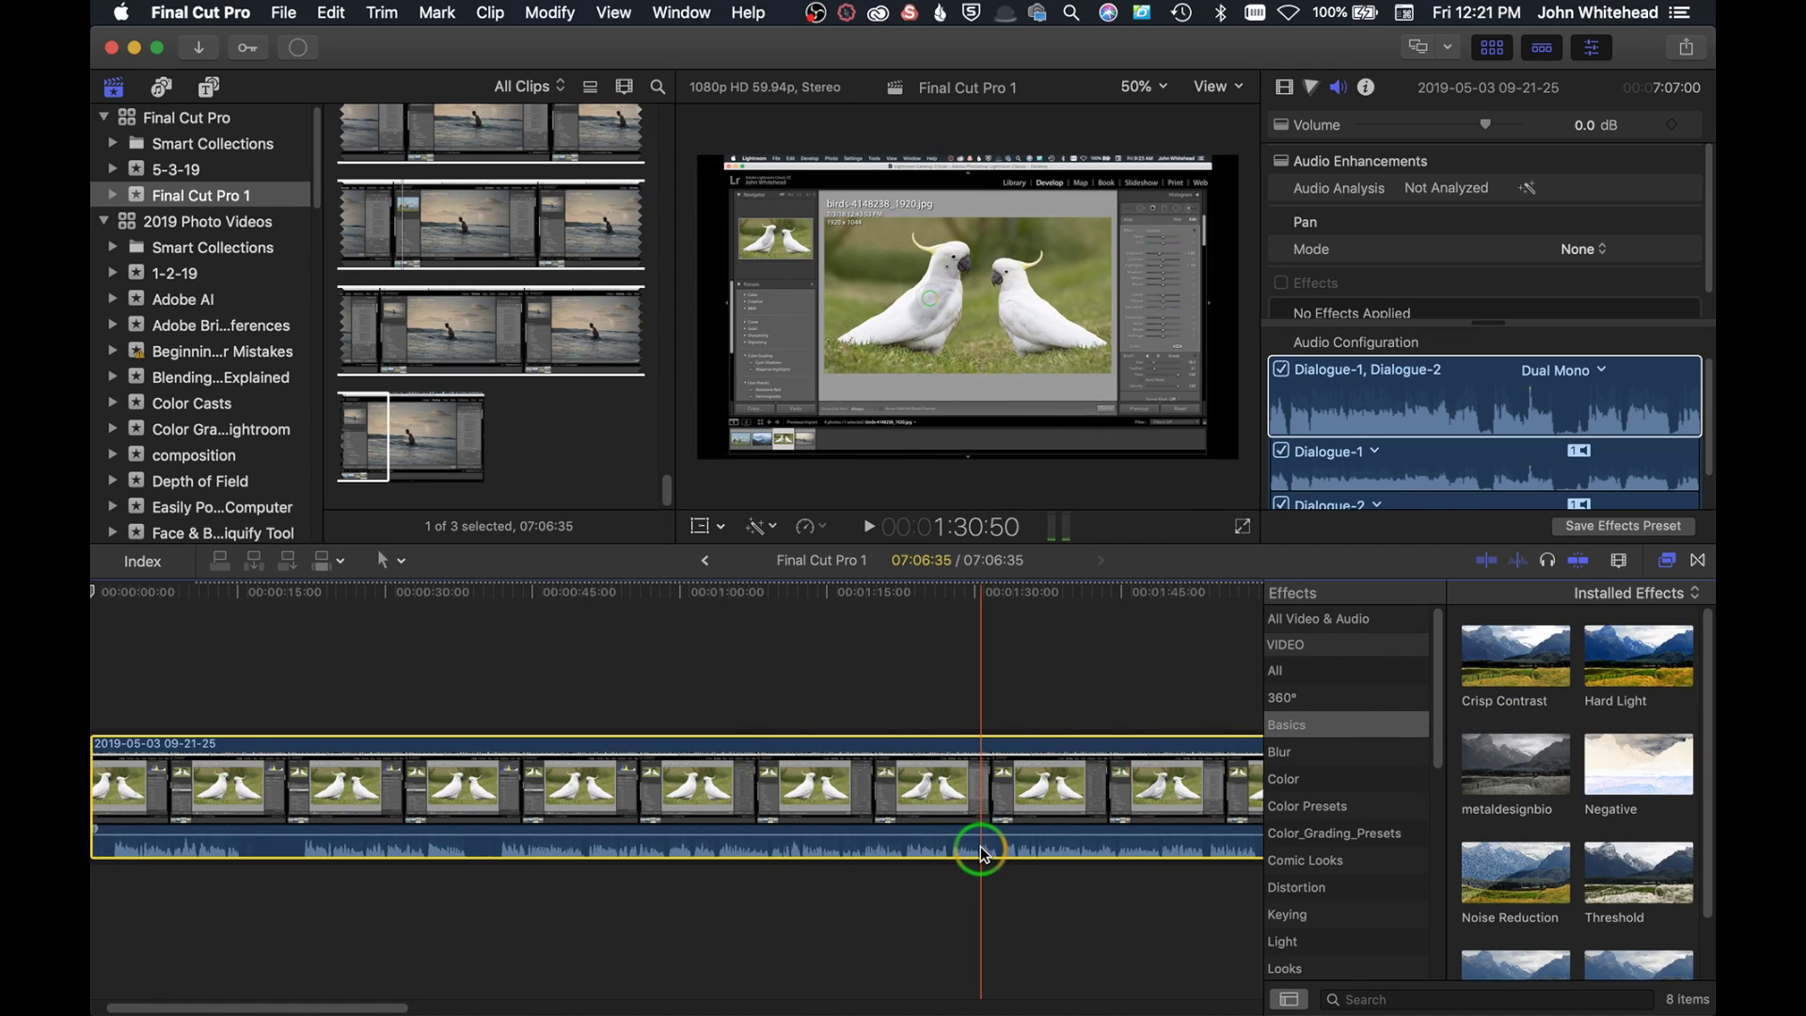
pyautogui.click(1418, 994)
pyautogui.write('shure')
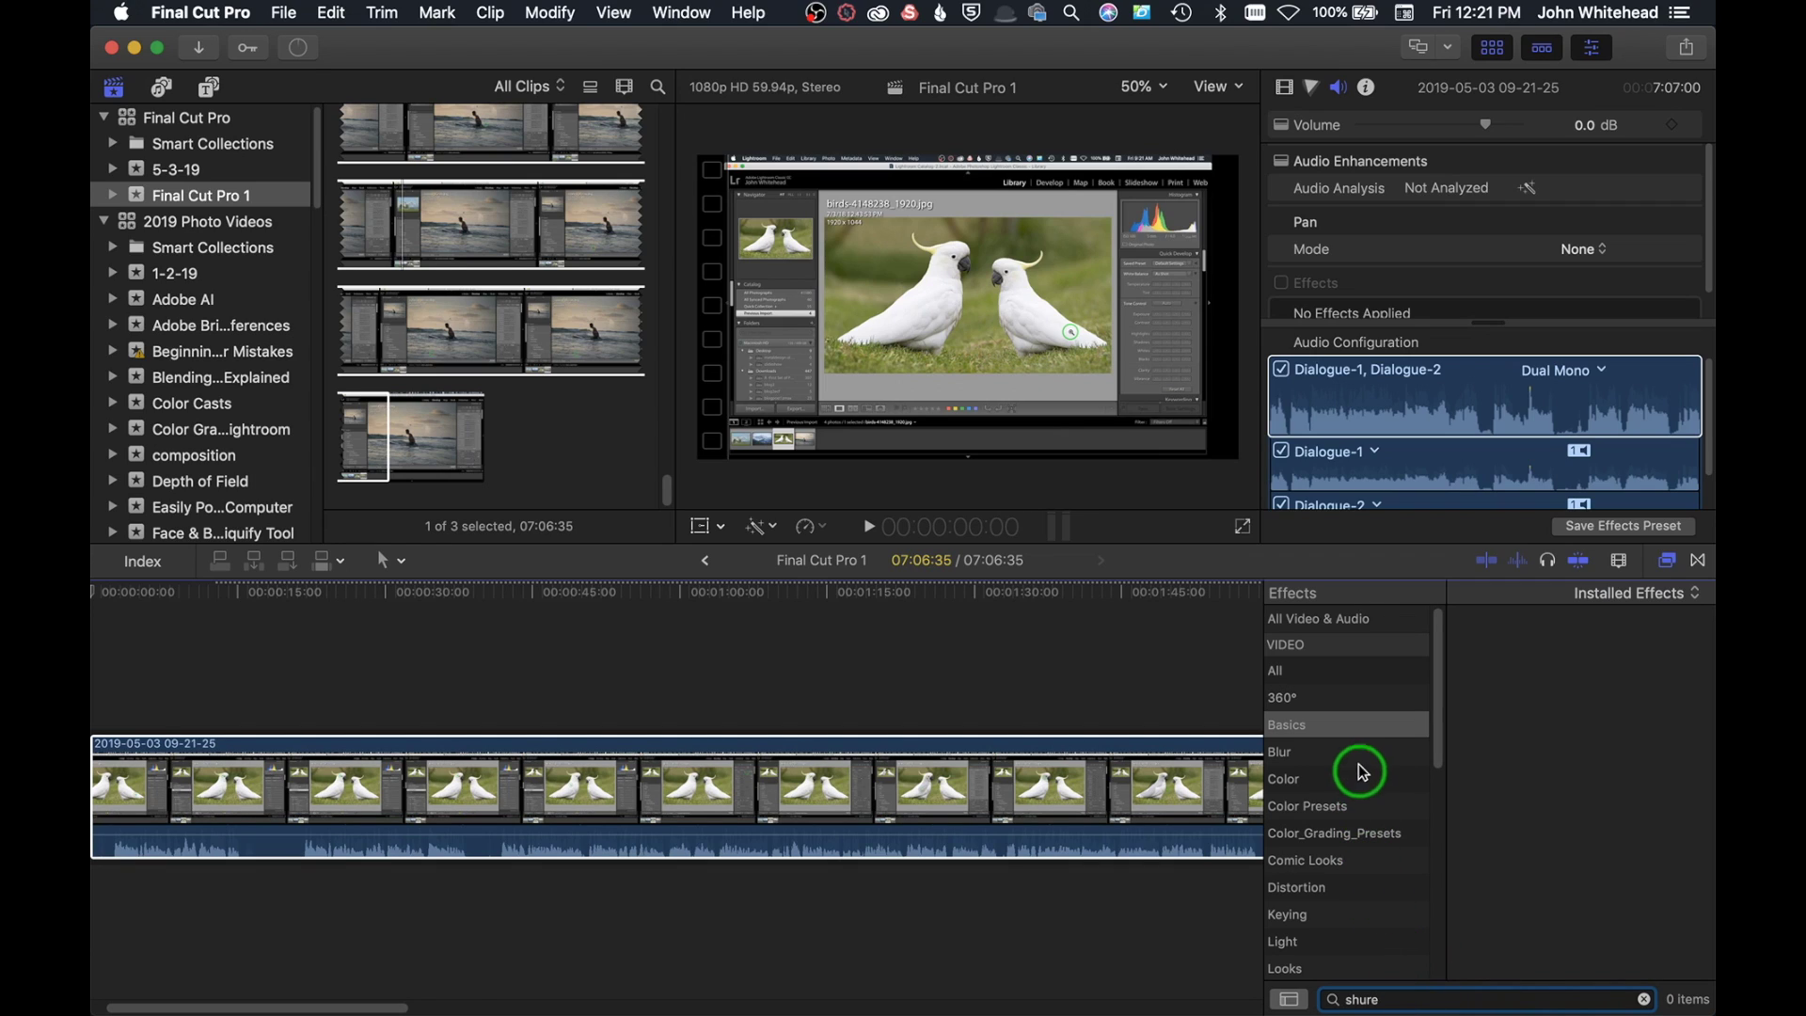
pyautogui.click(1330, 623)
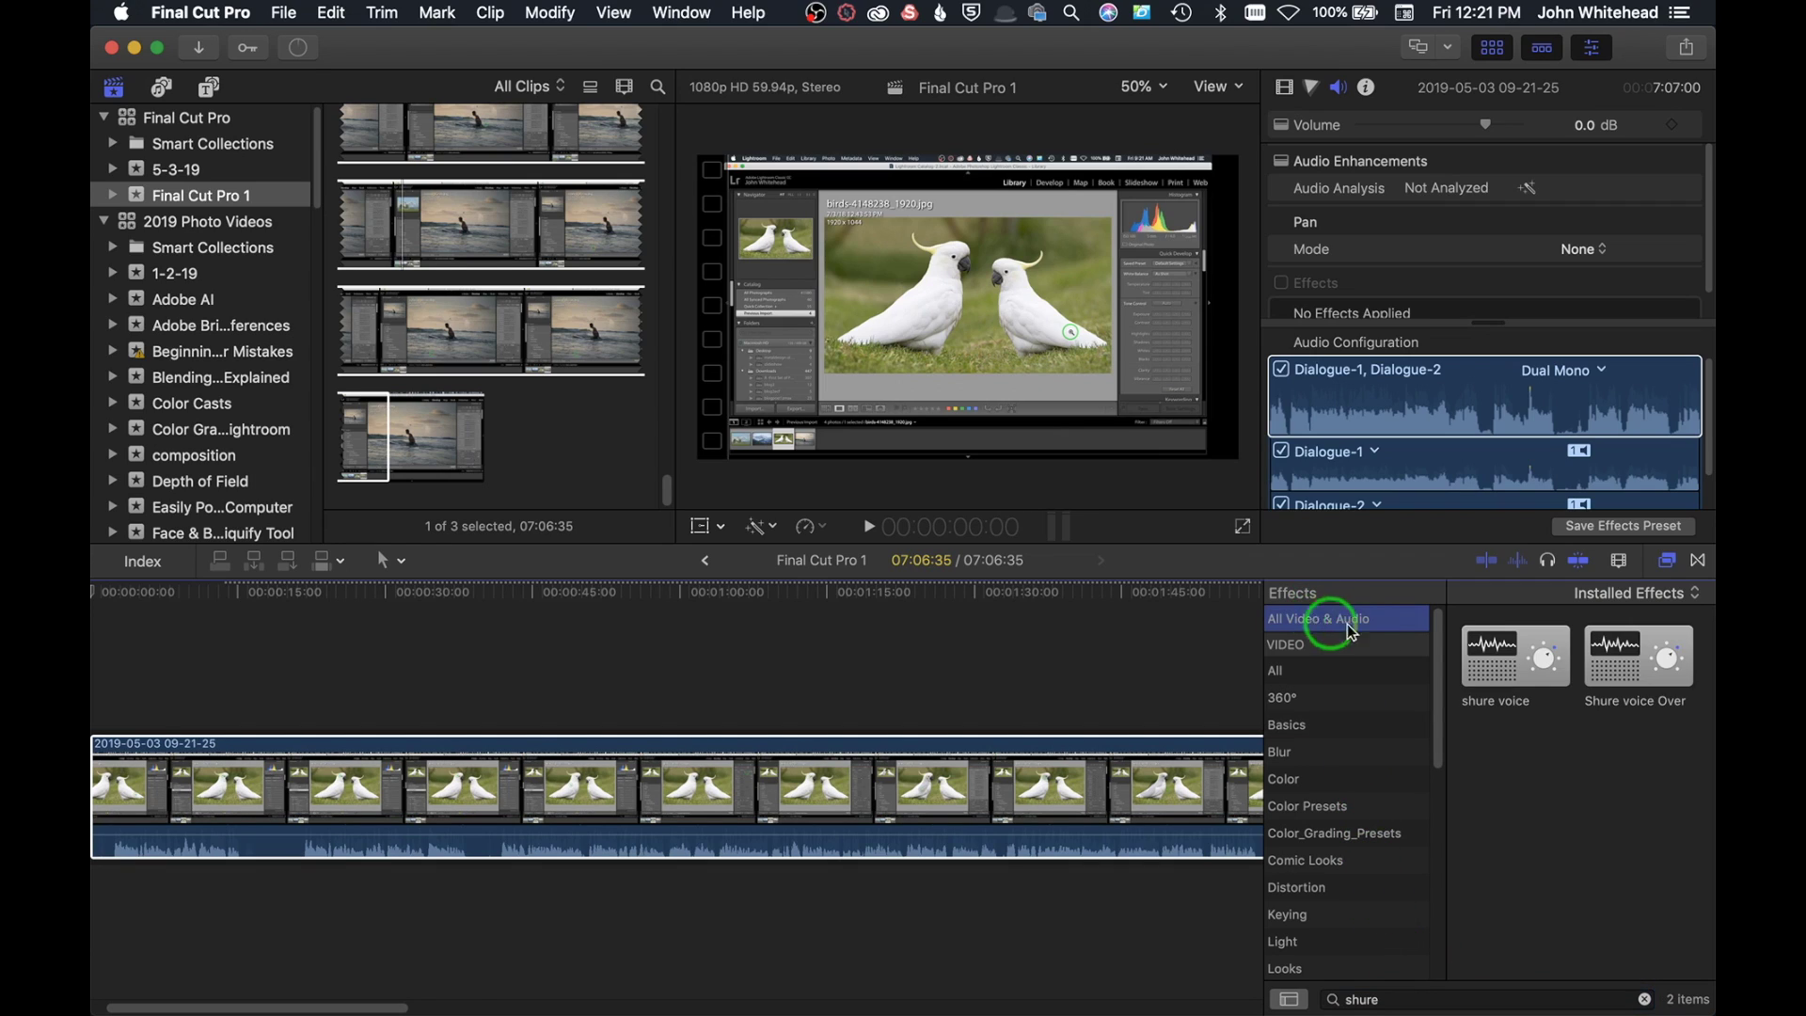
pyautogui.click(1635, 664)
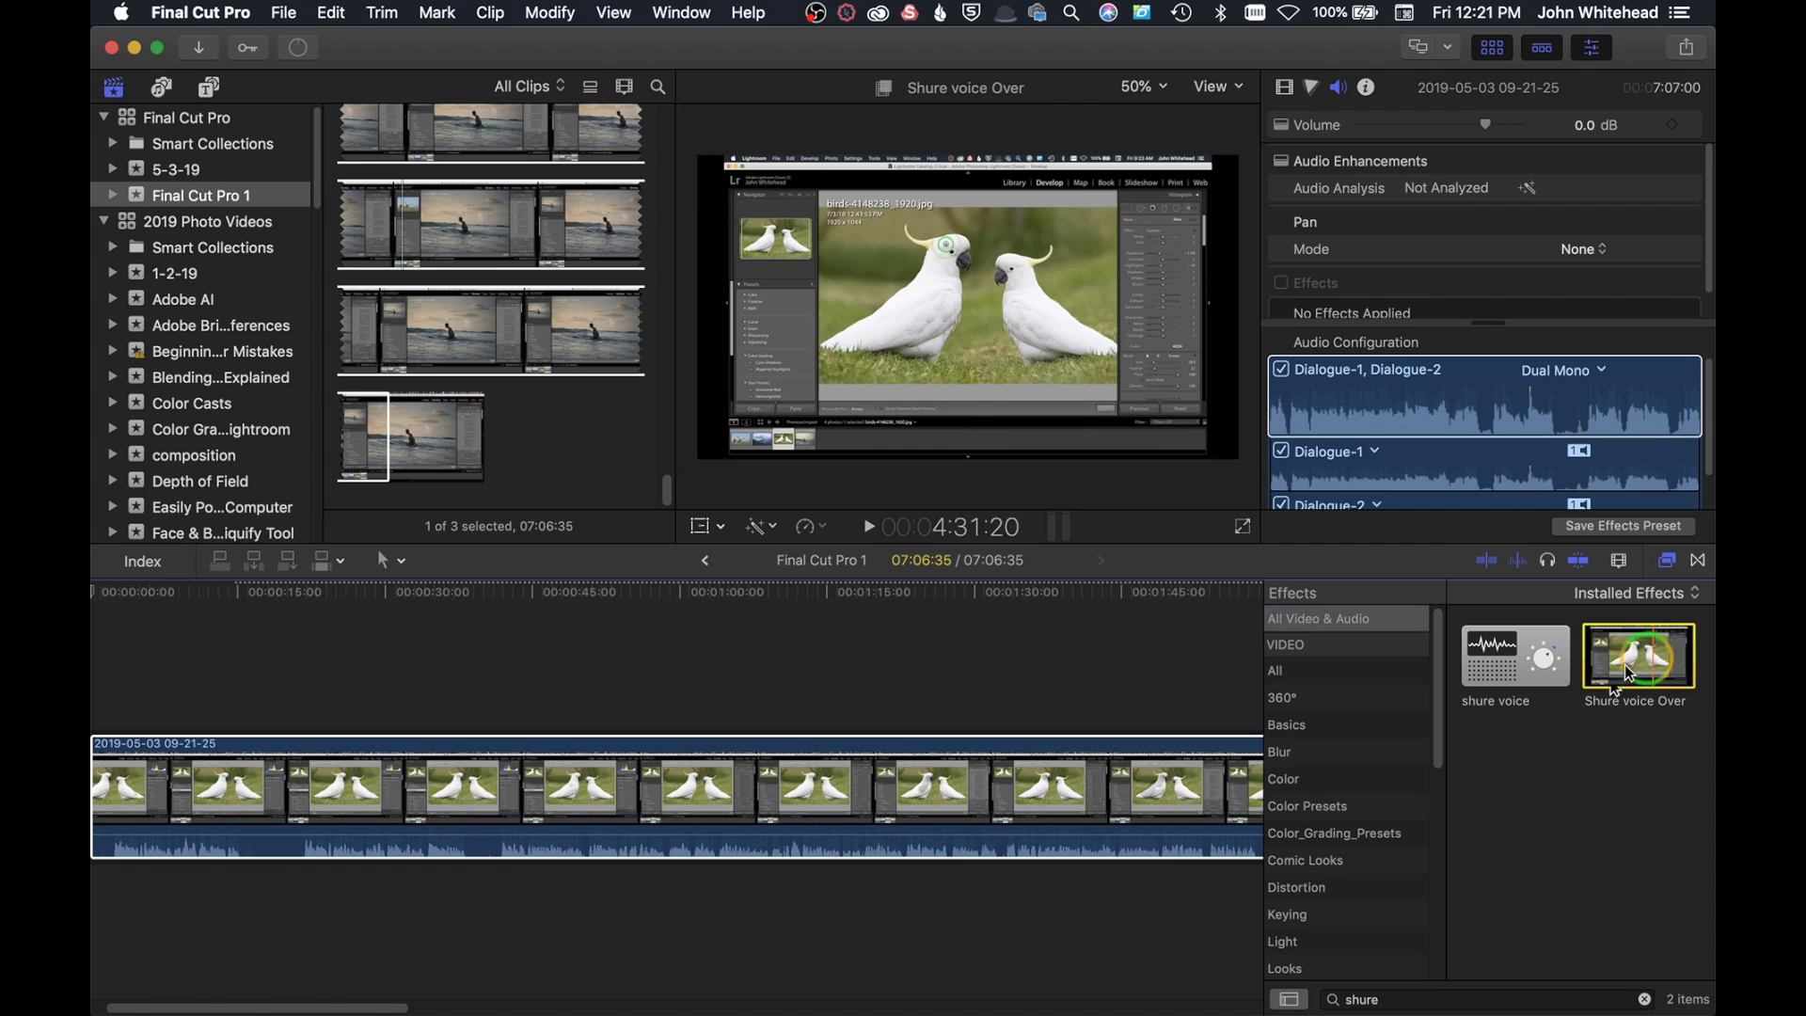
pyautogui.moveTo(1630, 674); pyautogui.dragTo(1041, 778)
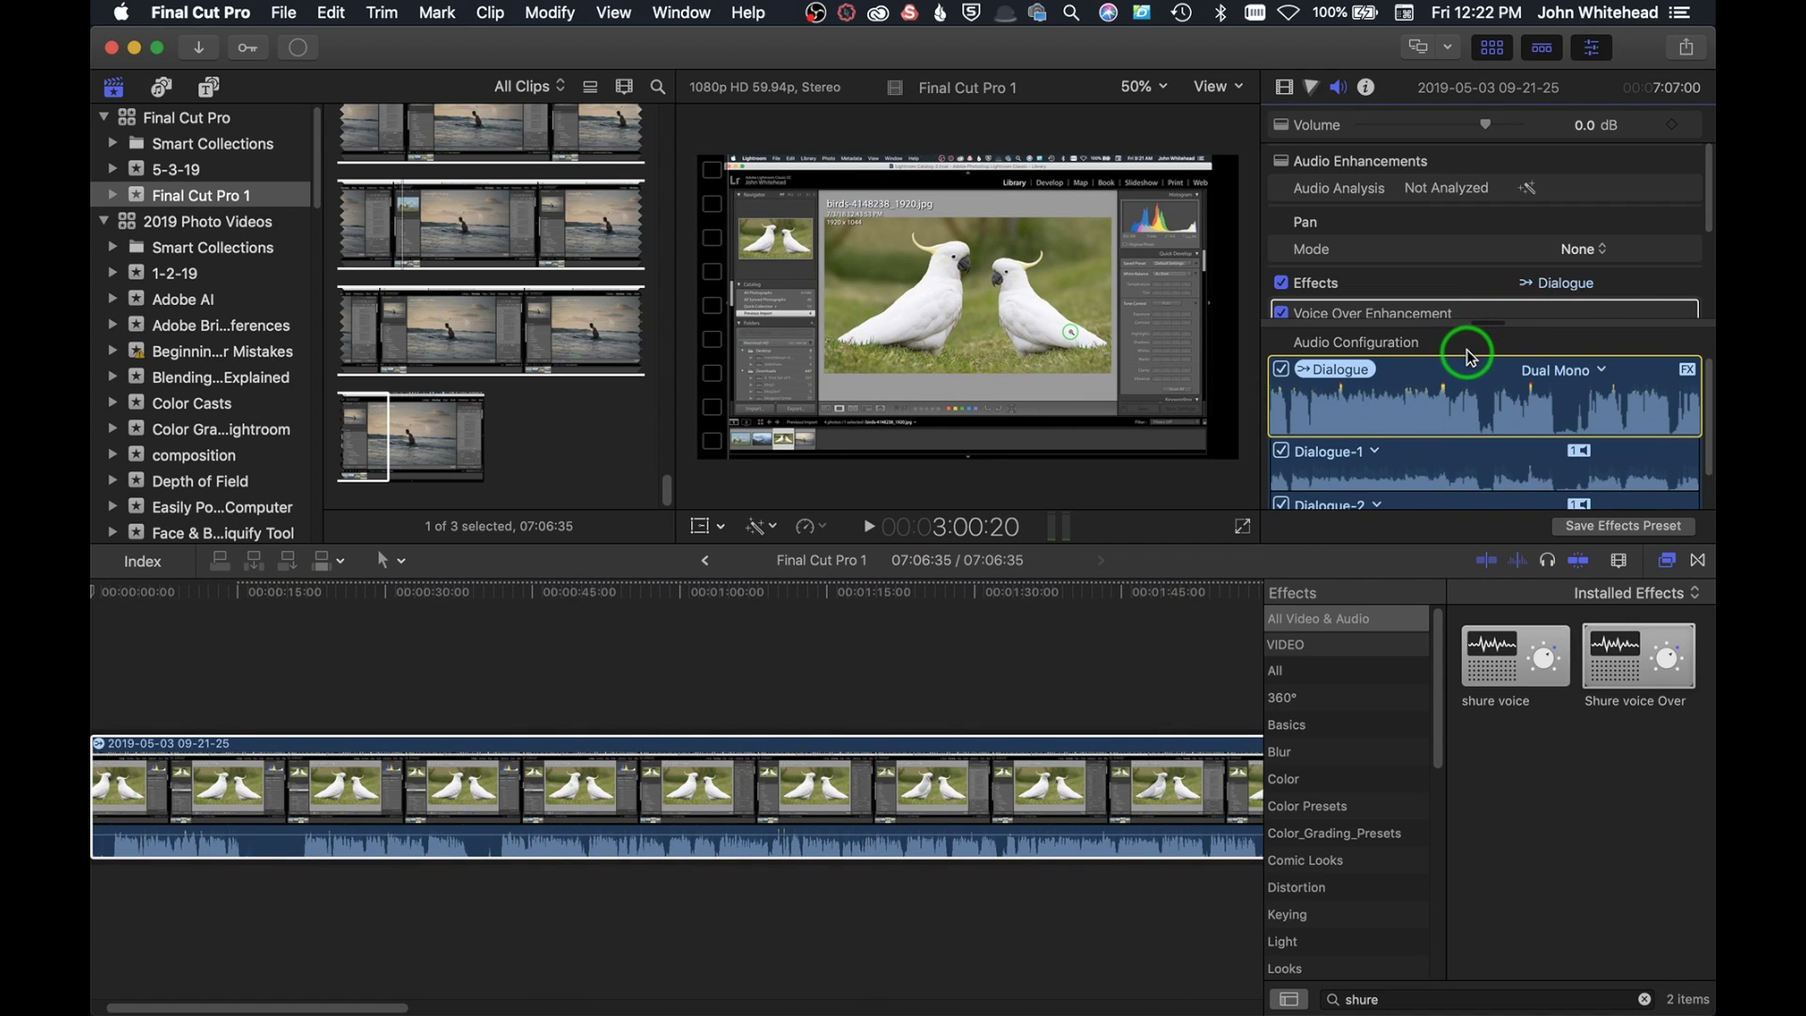
# Step: Examine the compressor settings of the clip's Voice Over Enhancement effect, and close the compressor window
pyautogui.click(1440, 312)
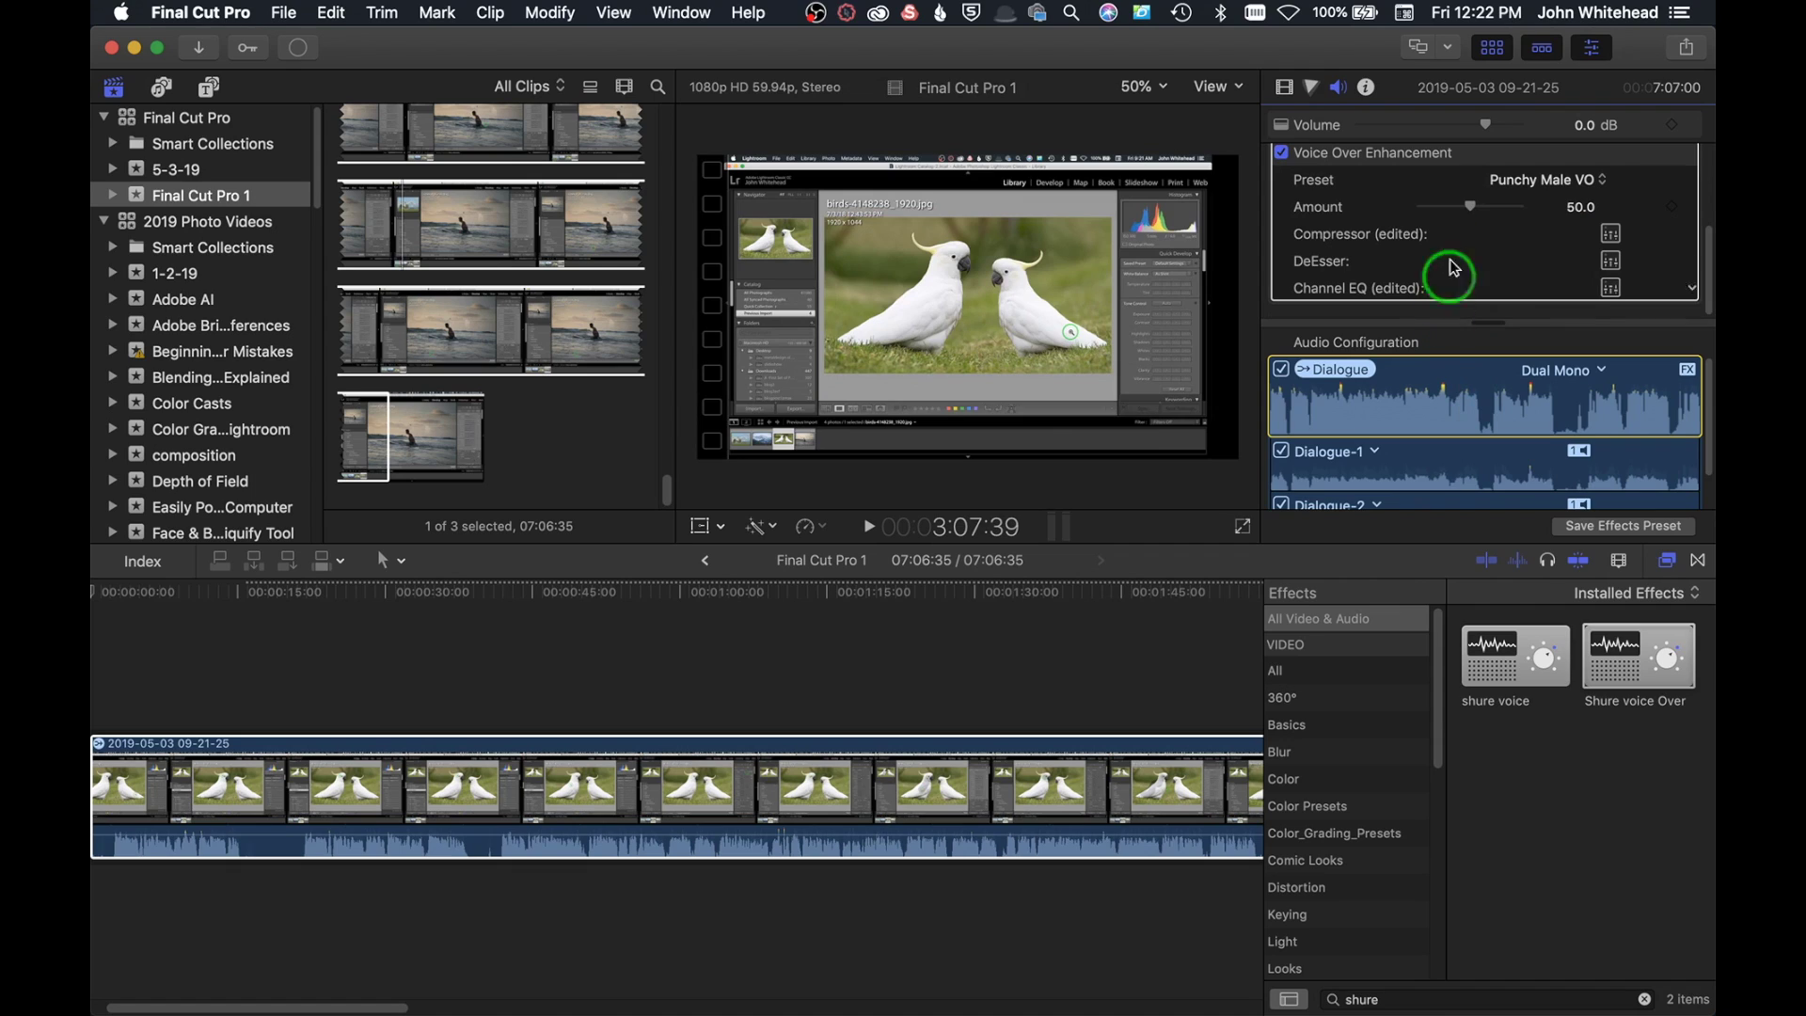
pyautogui.click(1611, 235)
pyautogui.click(1612, 235)
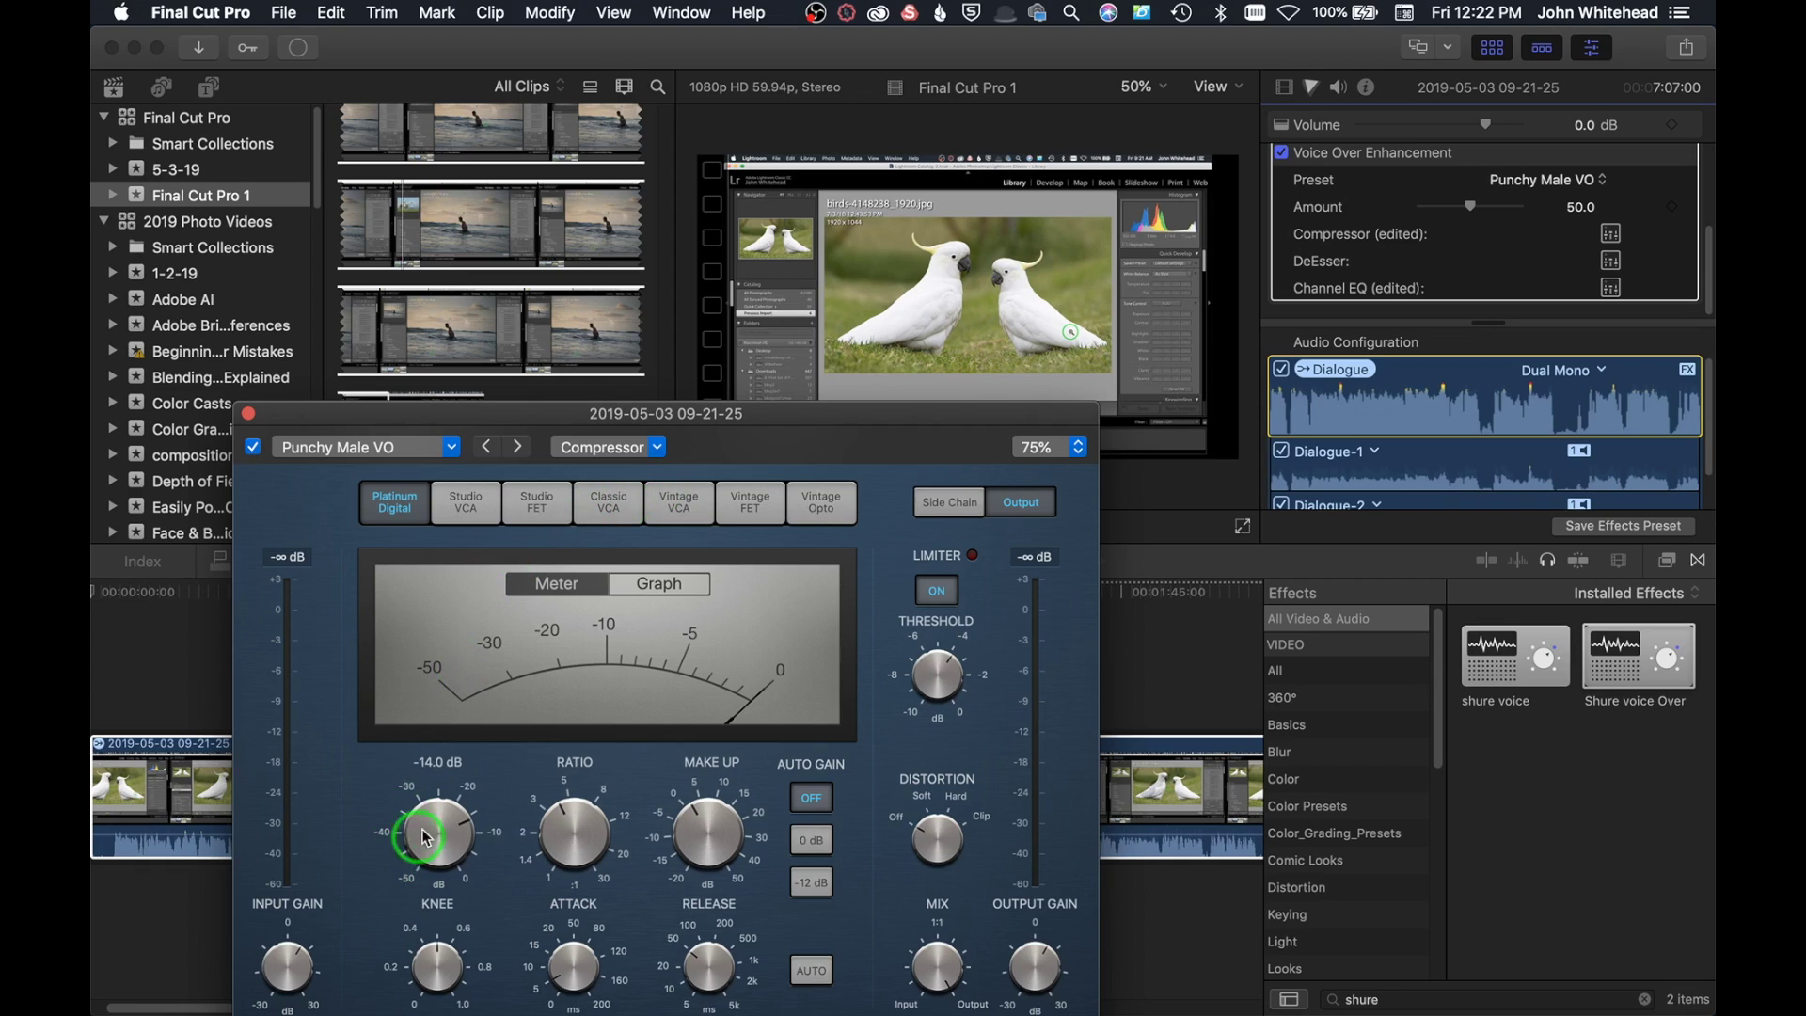
pyautogui.moveTo(290, 951); pyautogui.dragTo(294, 955)
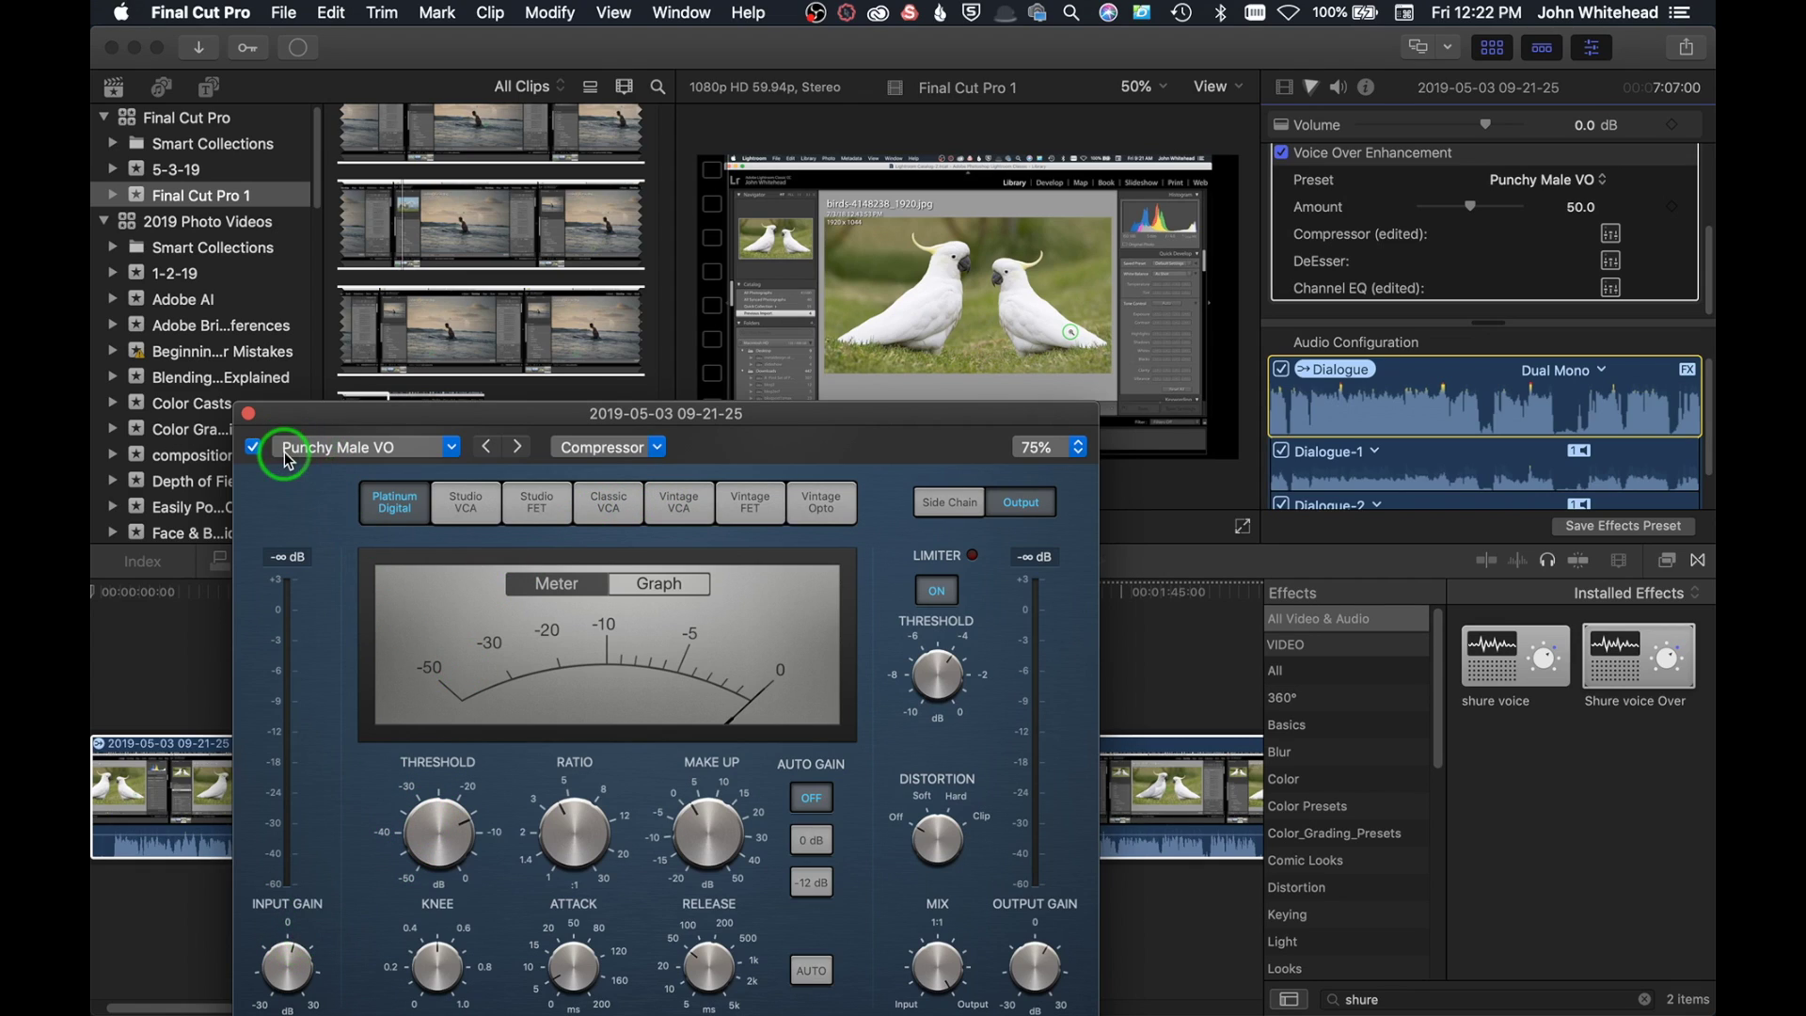
pyautogui.click(244, 420)
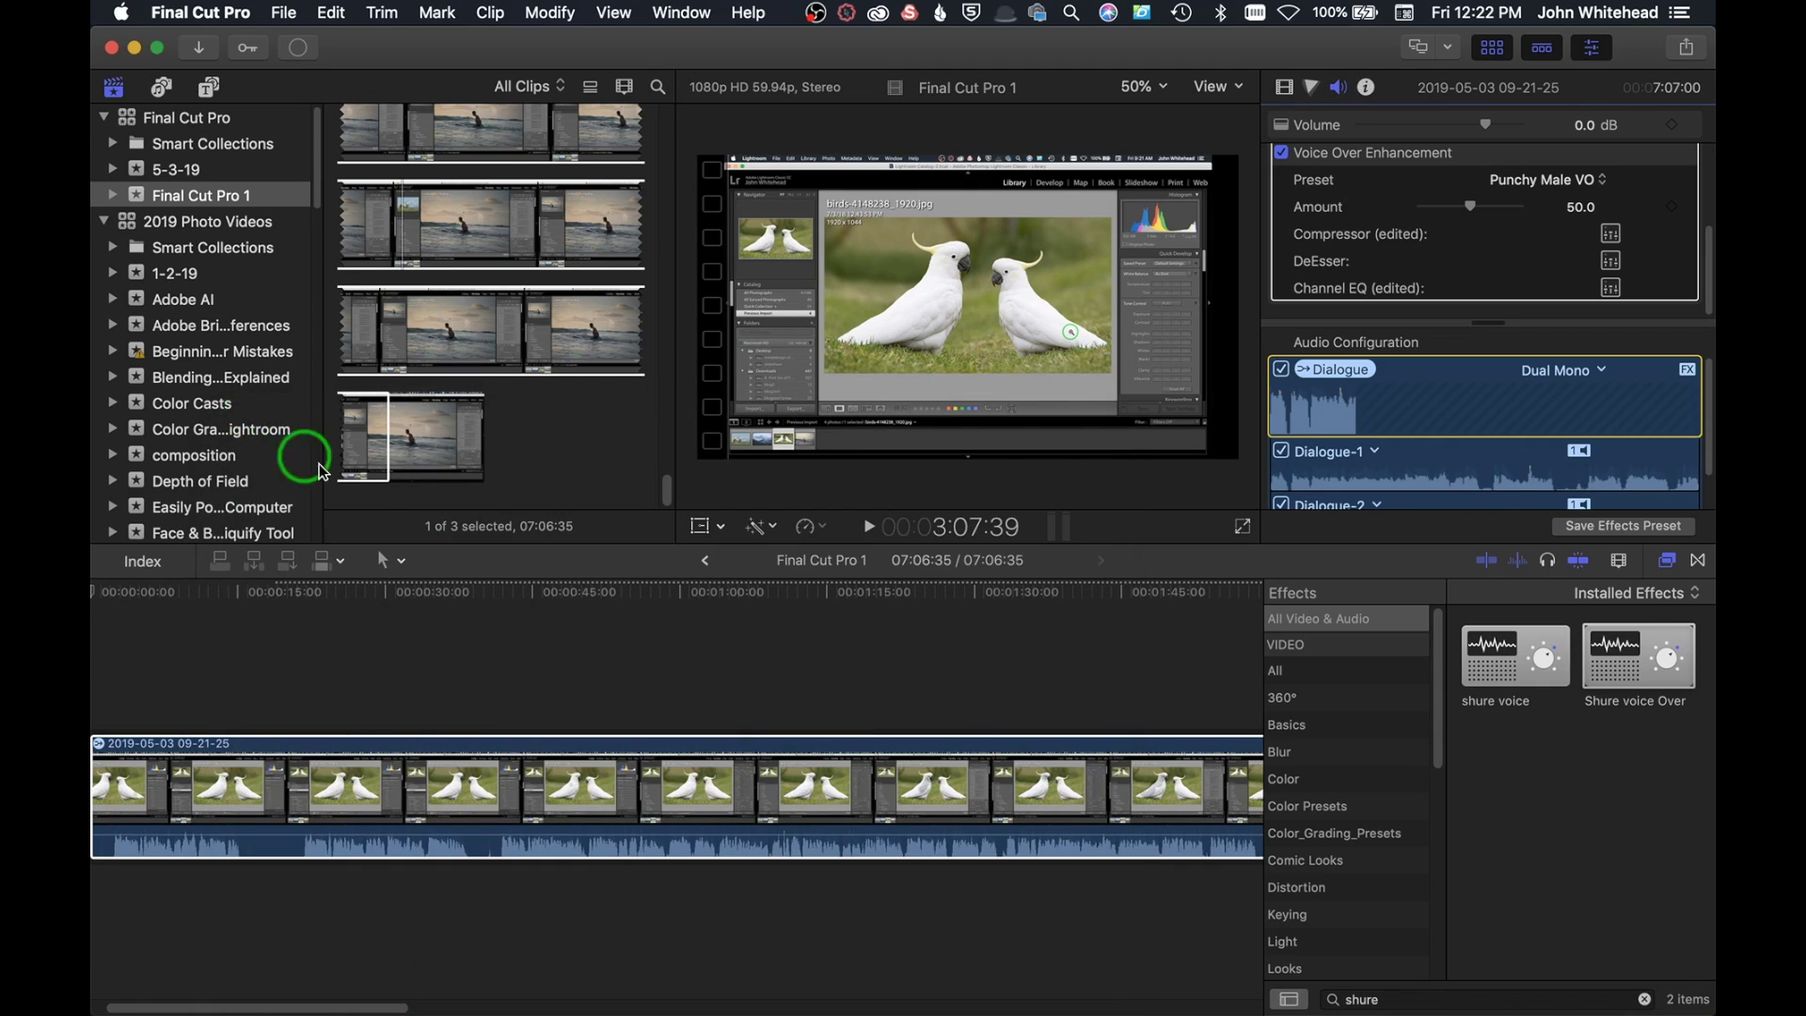
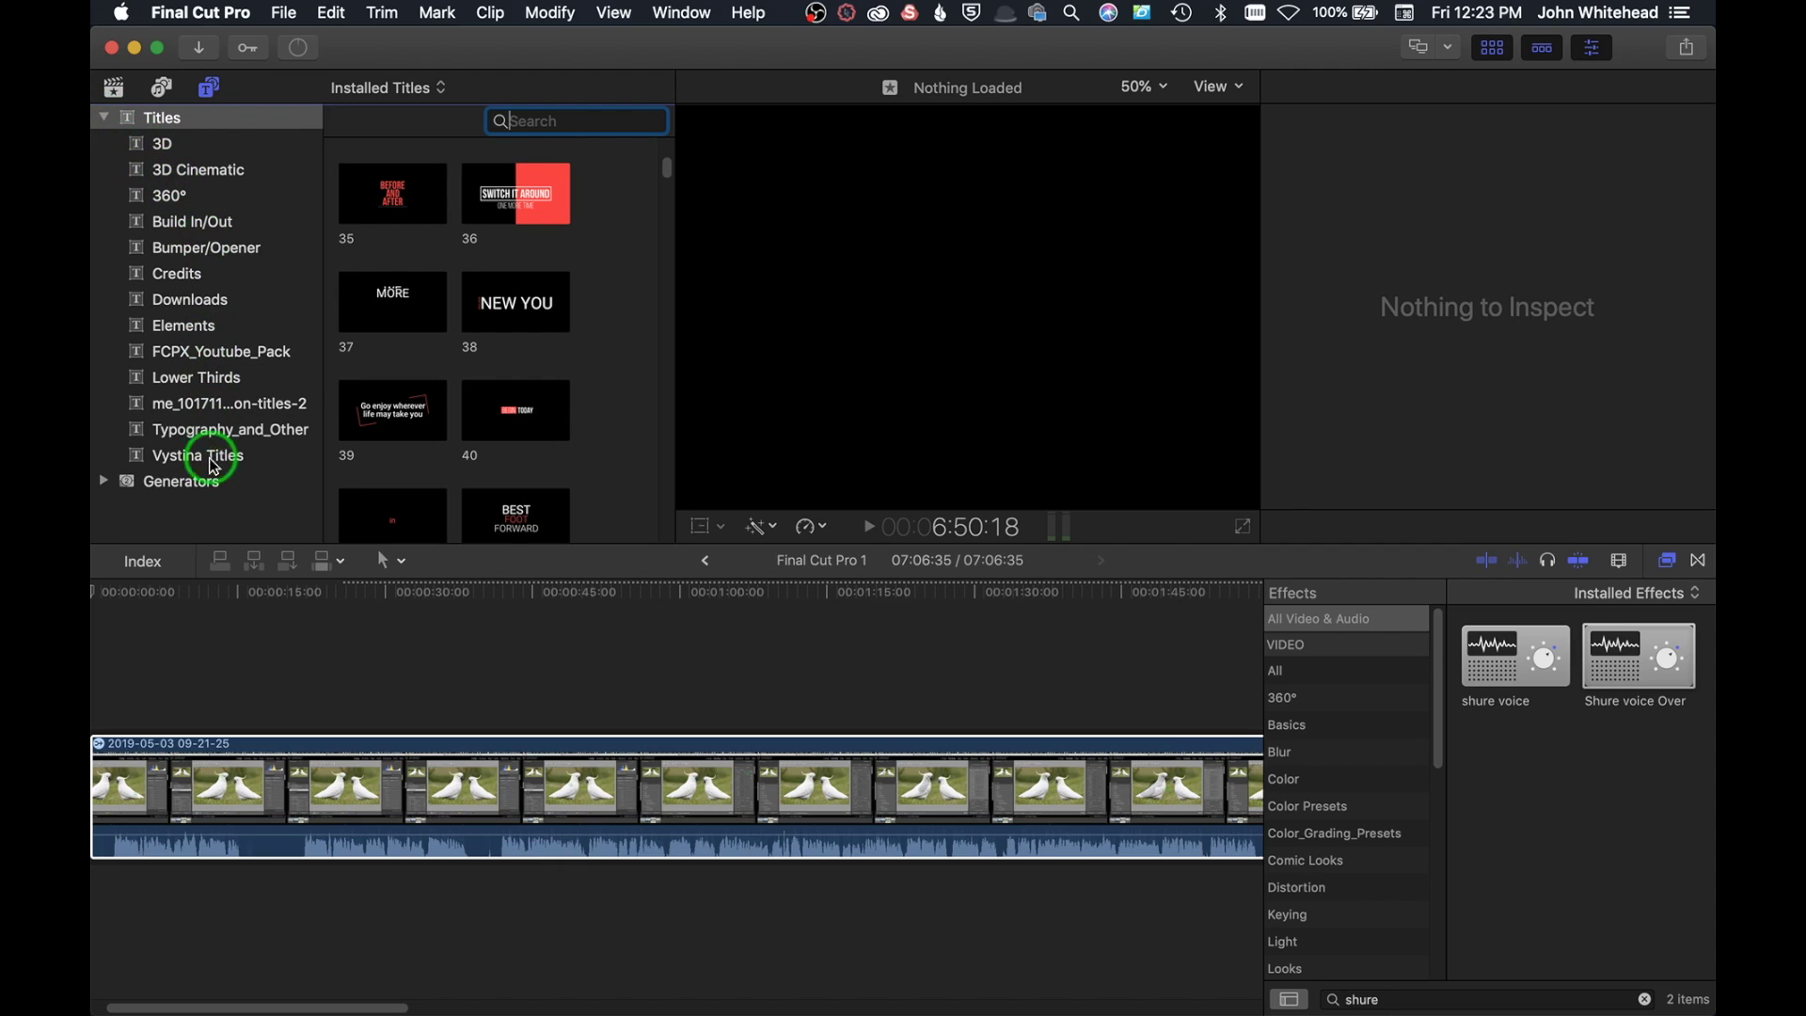
# Step: View the Photos and Audio and the Titles and Generators collections, and move the timeline playhead to about 27 seconds
pyautogui.click(167, 94)
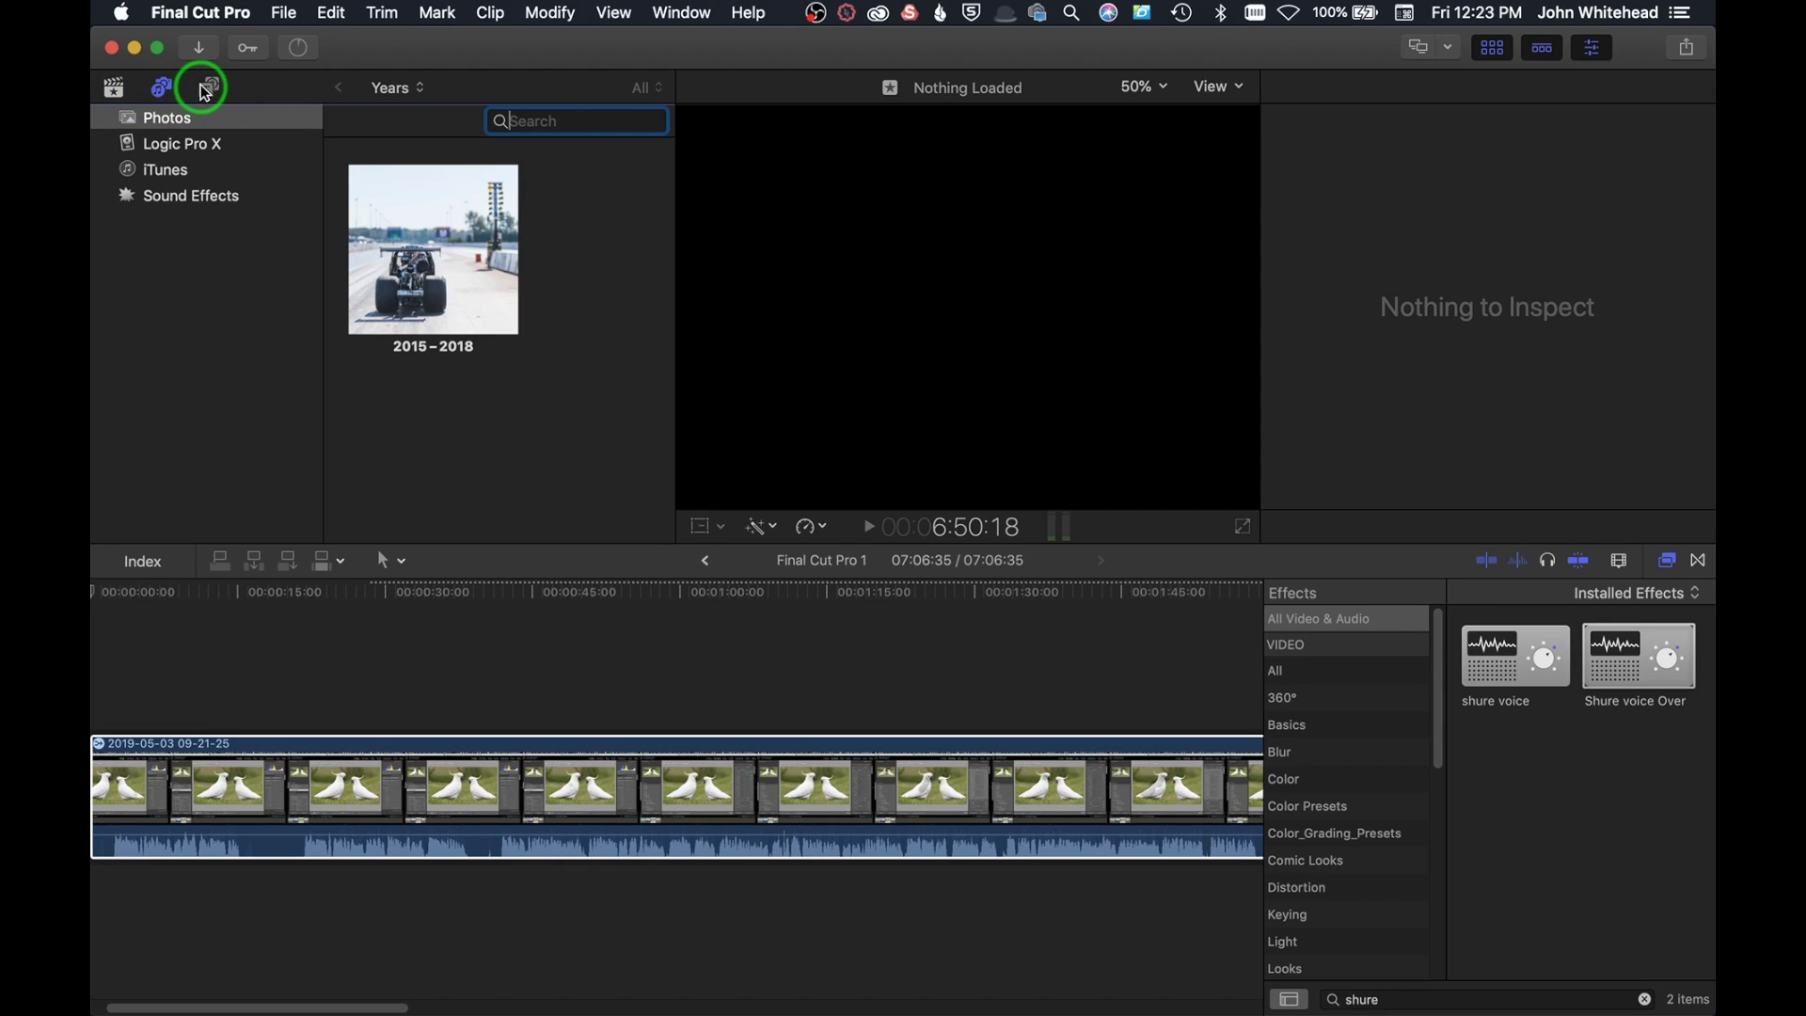
pyautogui.click(208, 90)
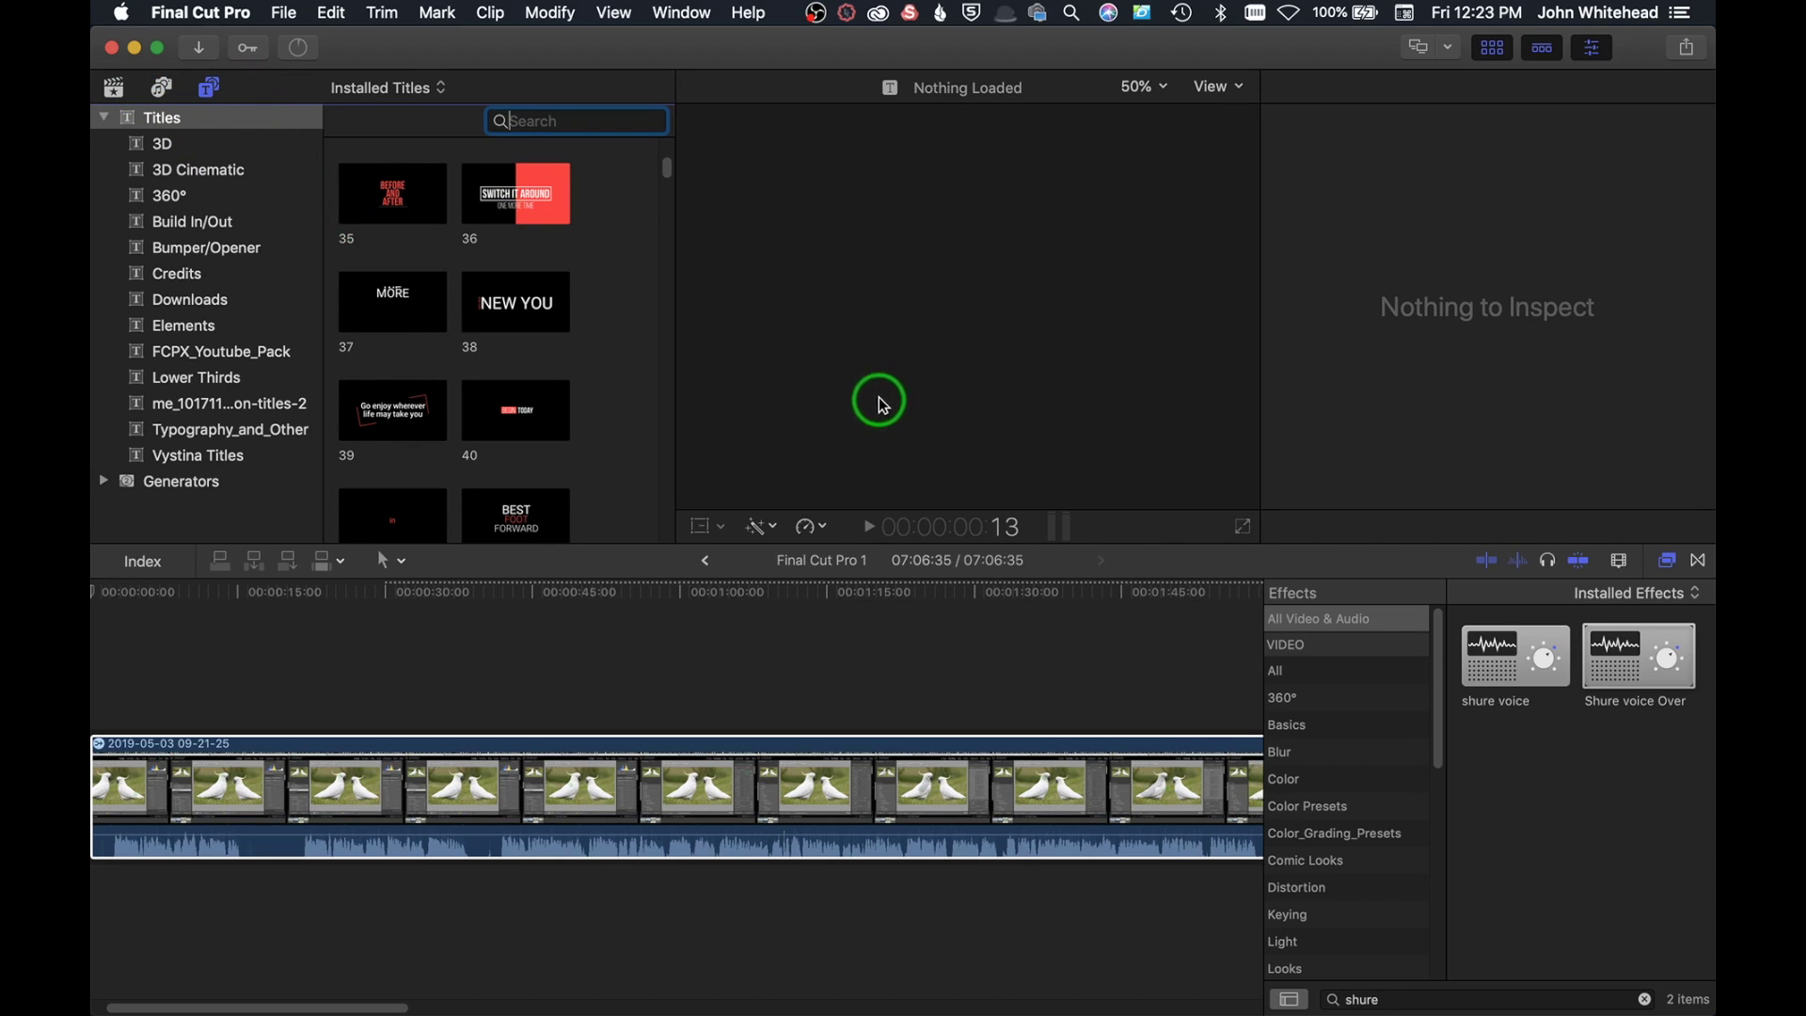
pyautogui.click(203, 815)
pyautogui.click(314, 702)
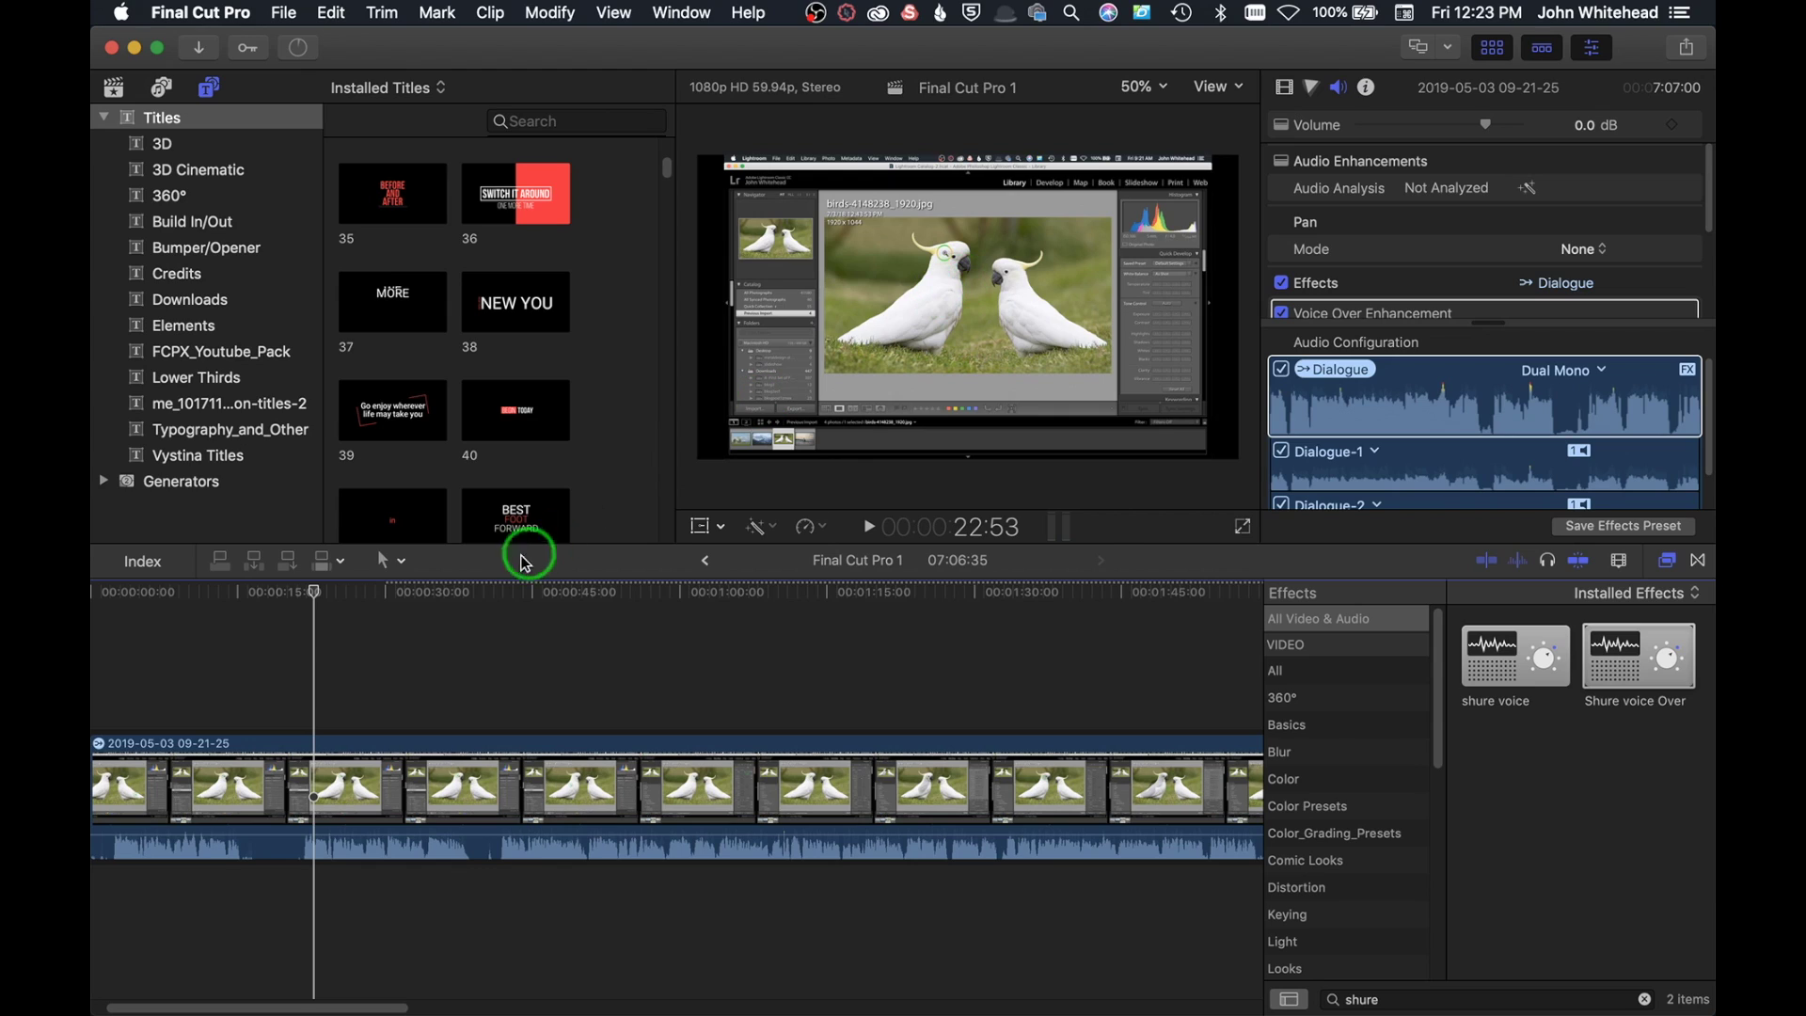
pyautogui.moveTo(335, 591); pyautogui.dragTo(381, 595)
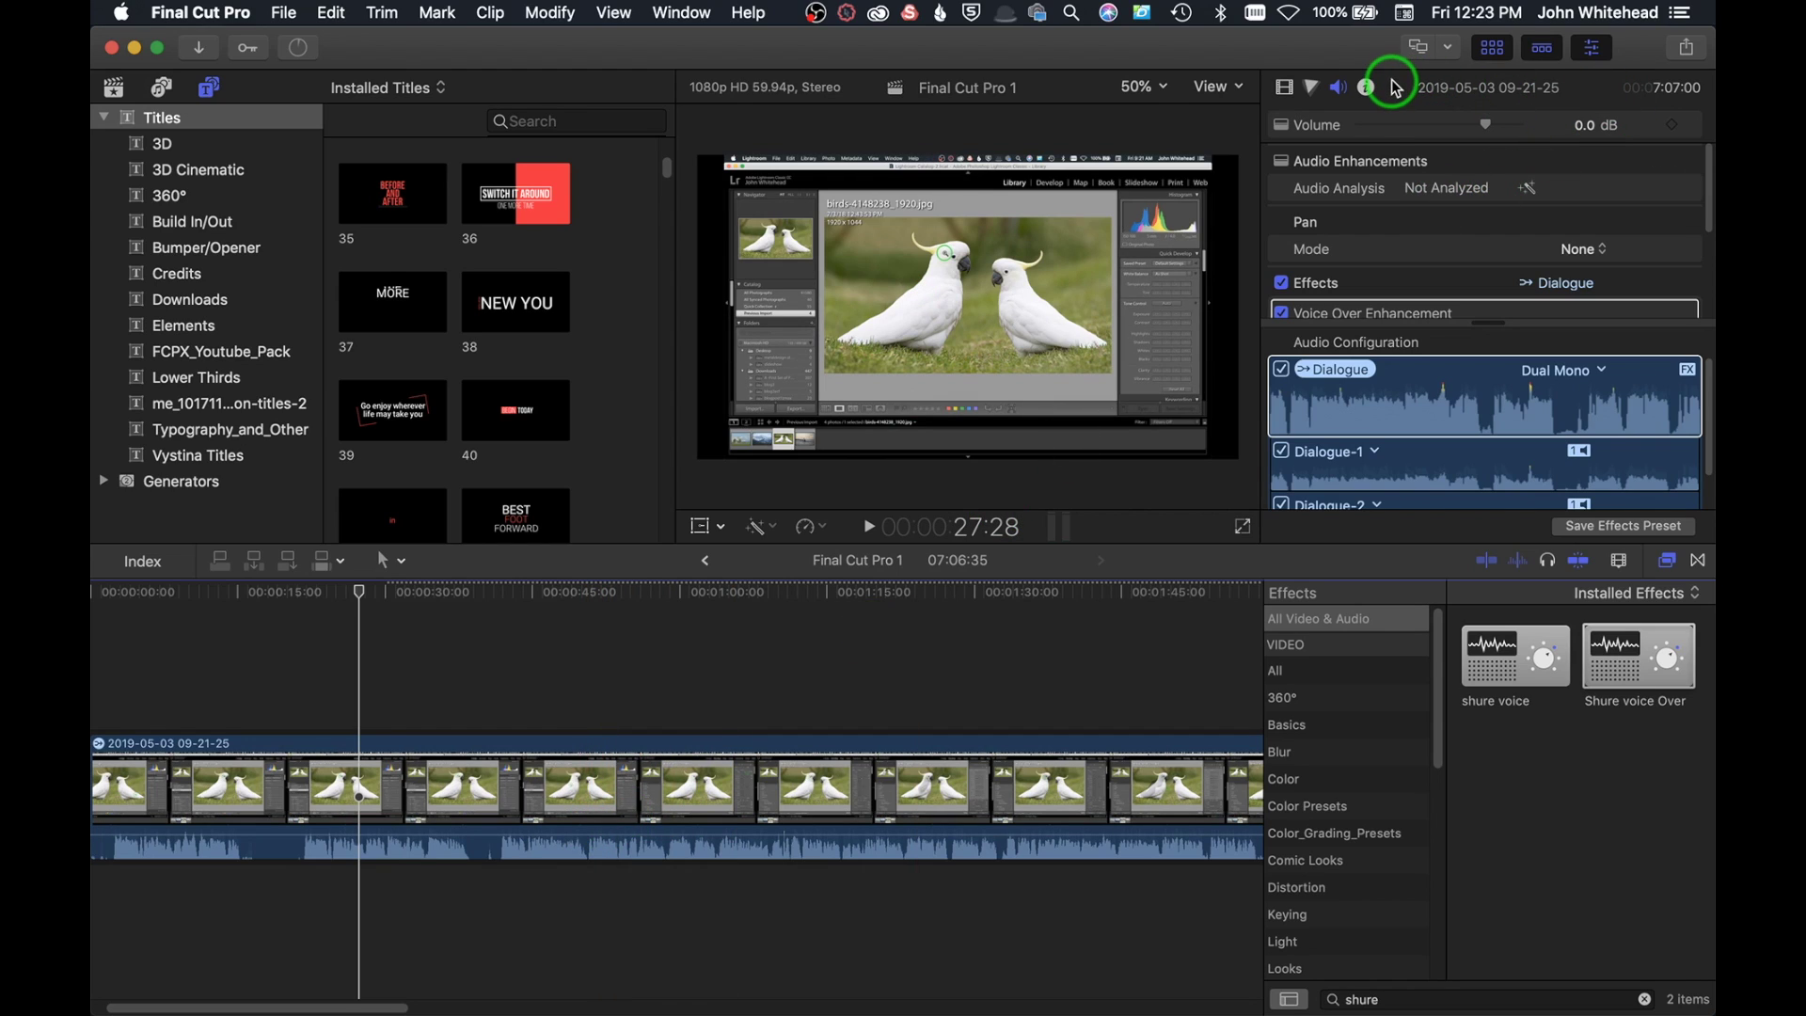
# Step: Review the timeline clip's video, color, audio and info properties, ending on the video properties
pyautogui.click(1285, 90)
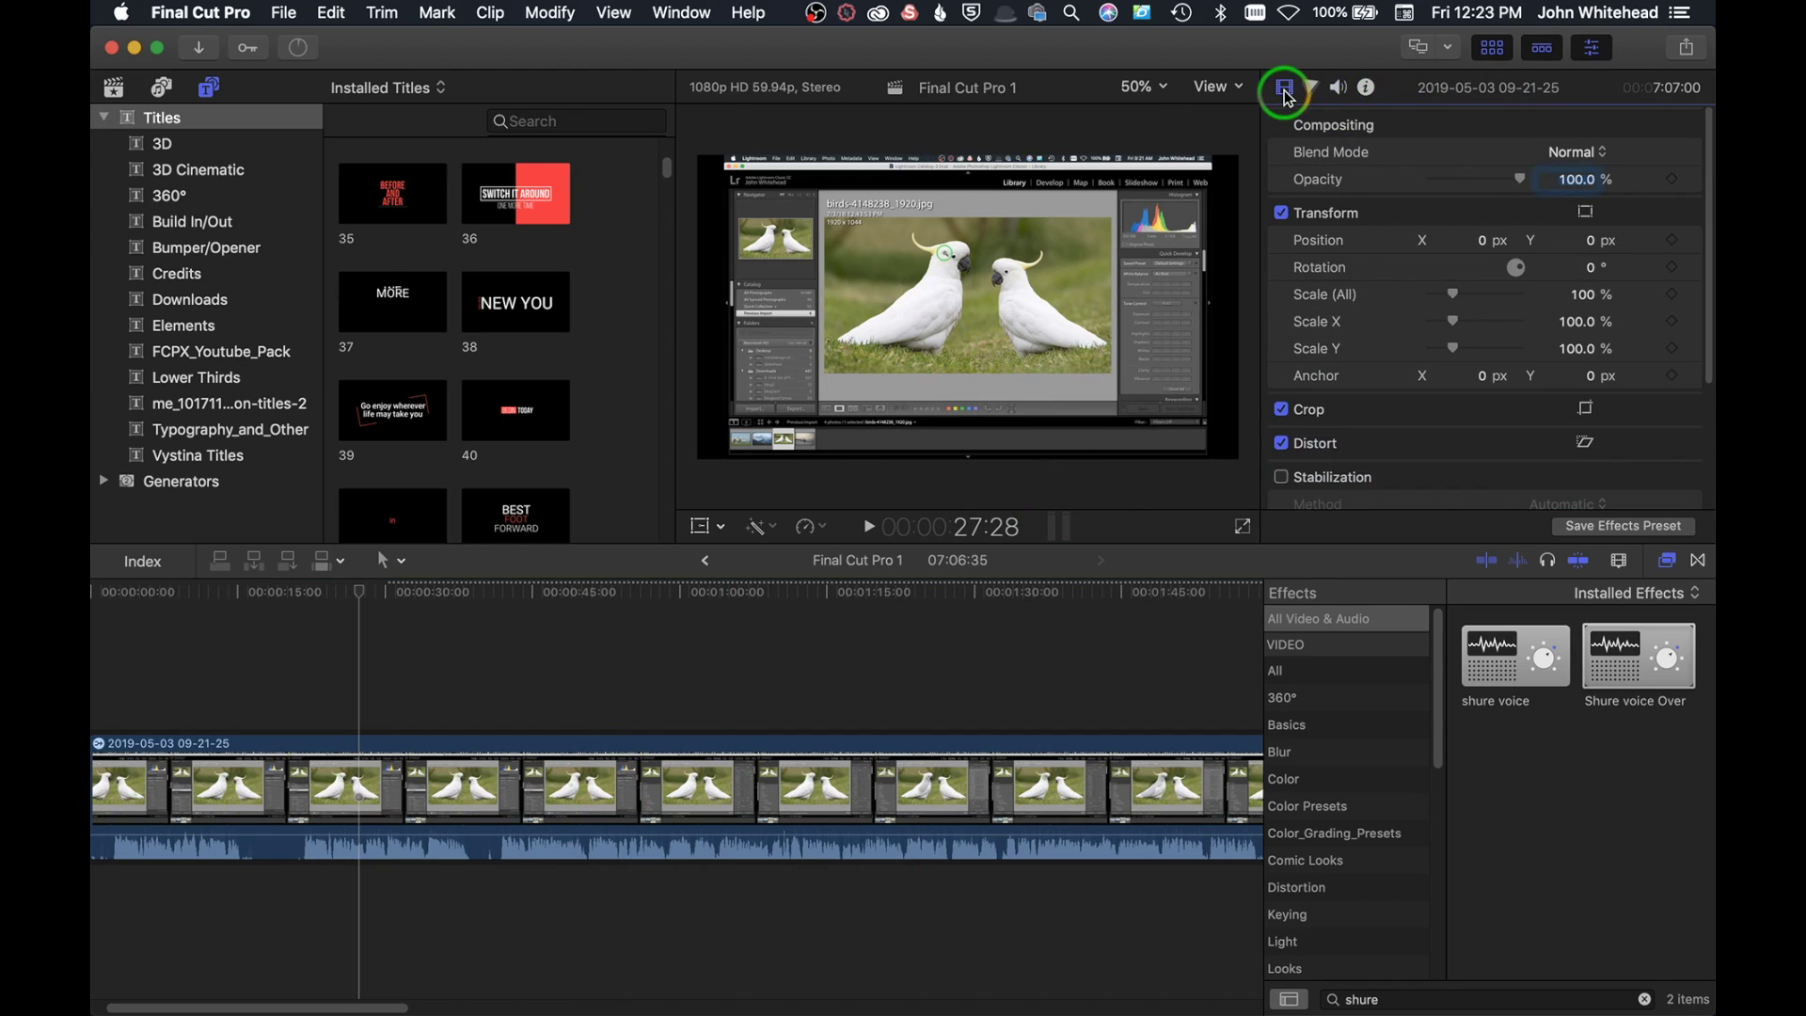
pyautogui.click(1312, 90)
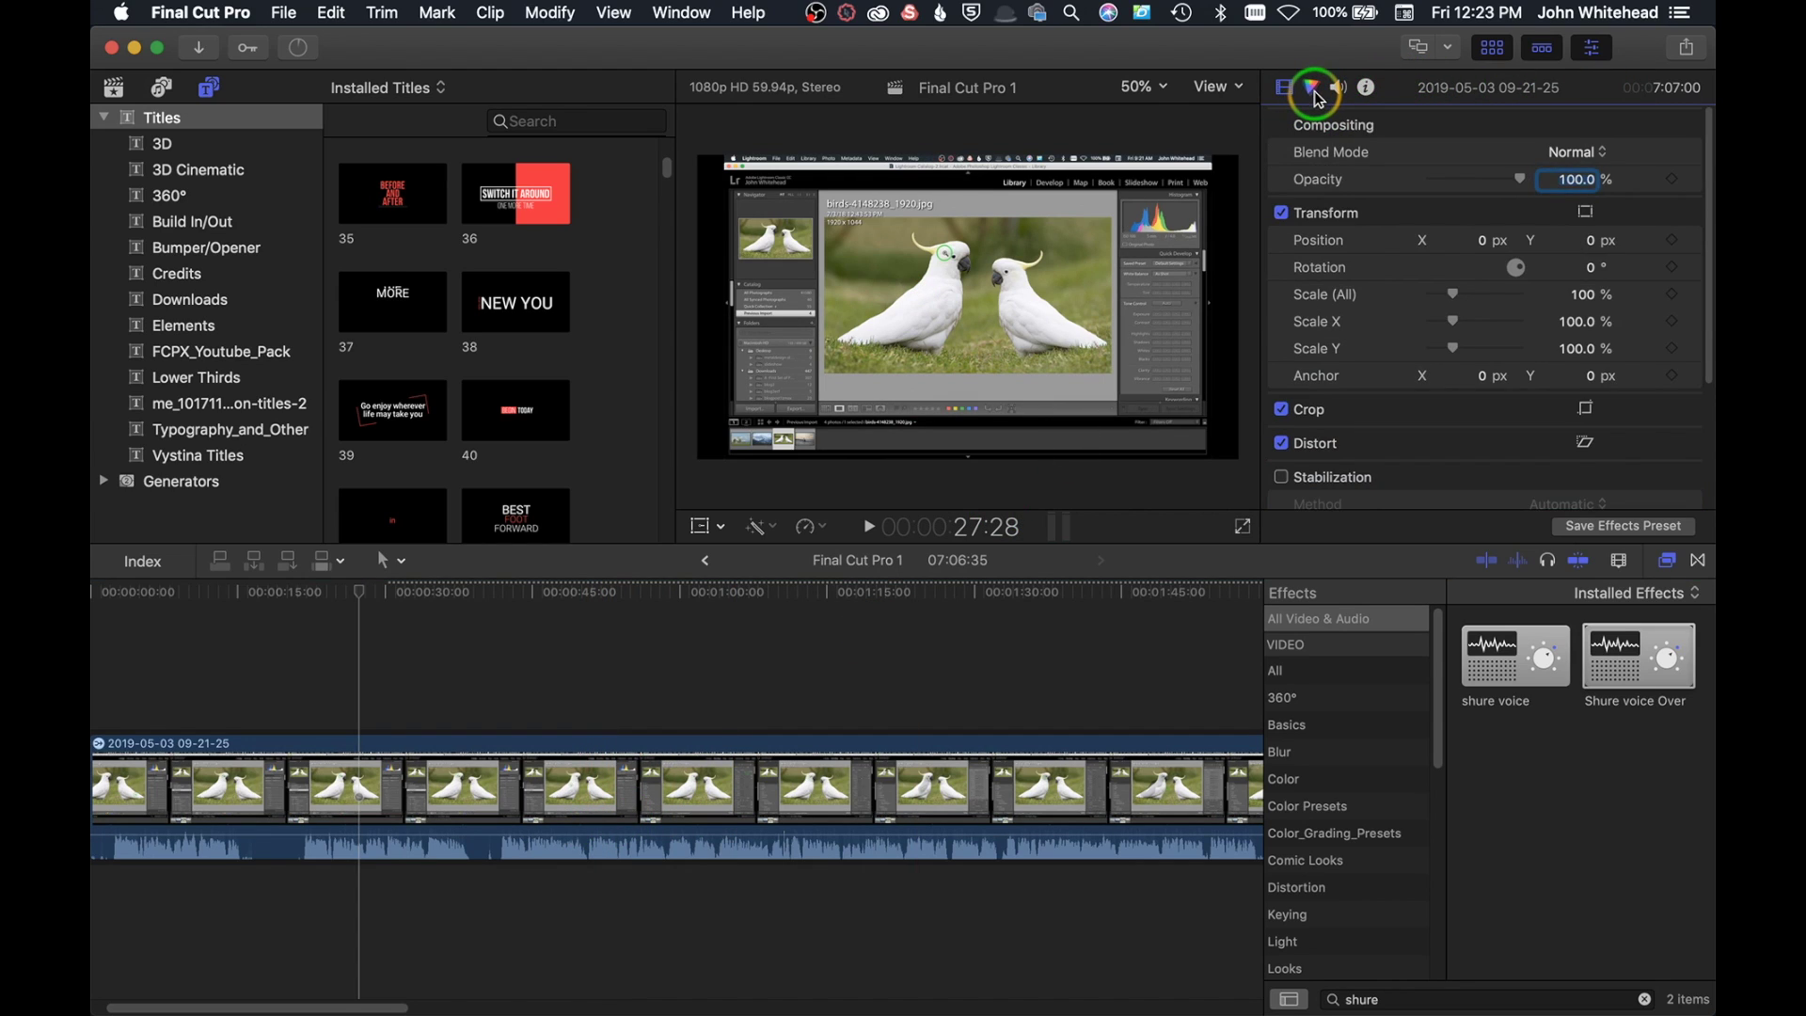
pyautogui.click(1341, 91)
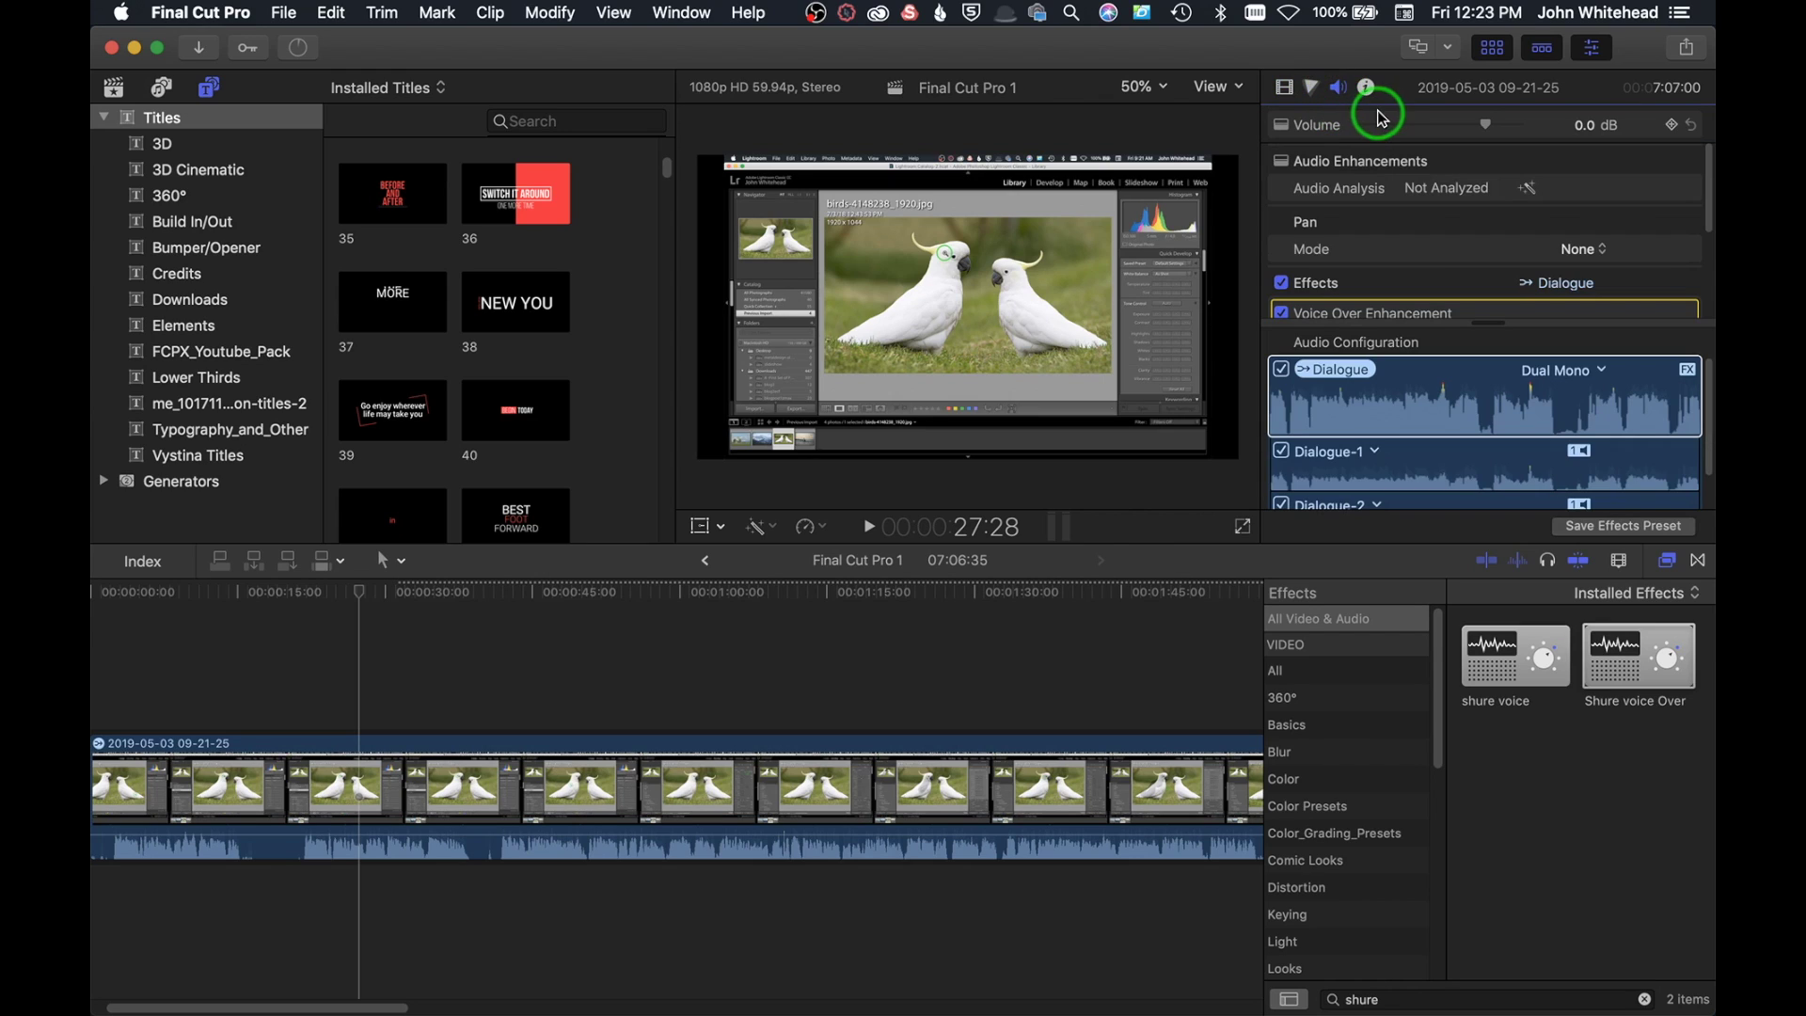
pyautogui.click(1368, 88)
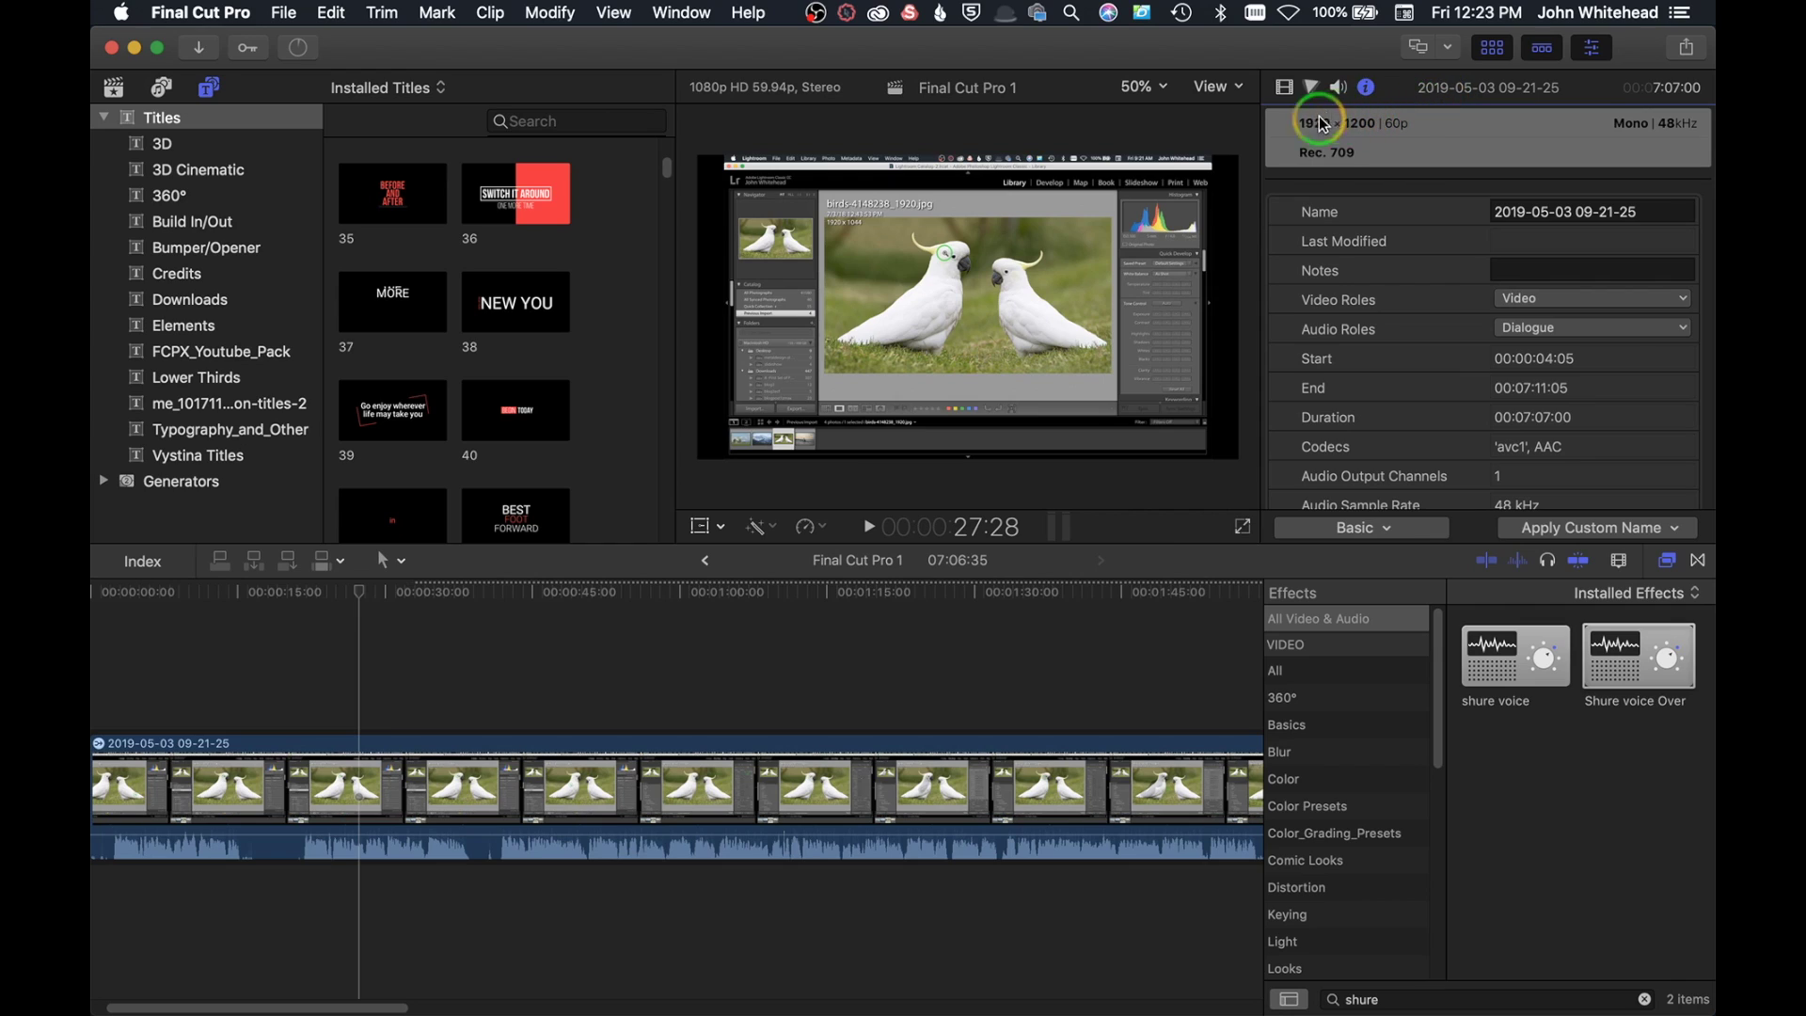
pyautogui.click(1342, 90)
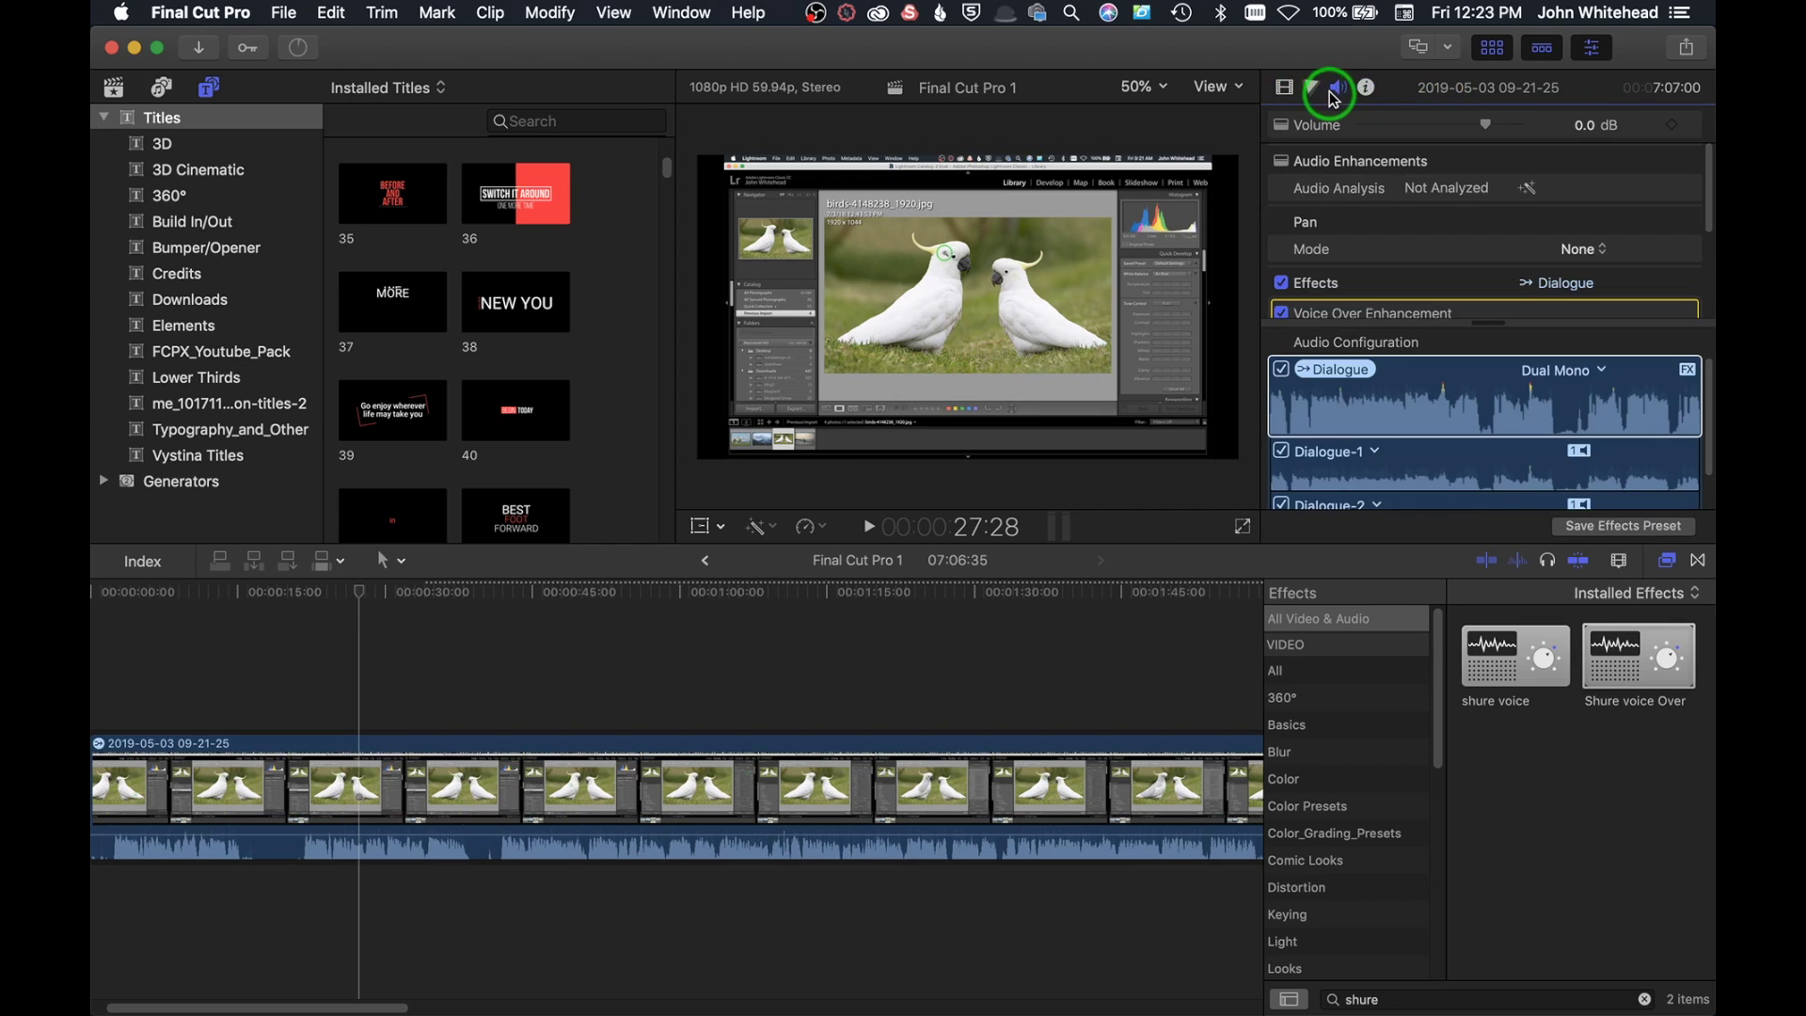
pyautogui.click(1285, 87)
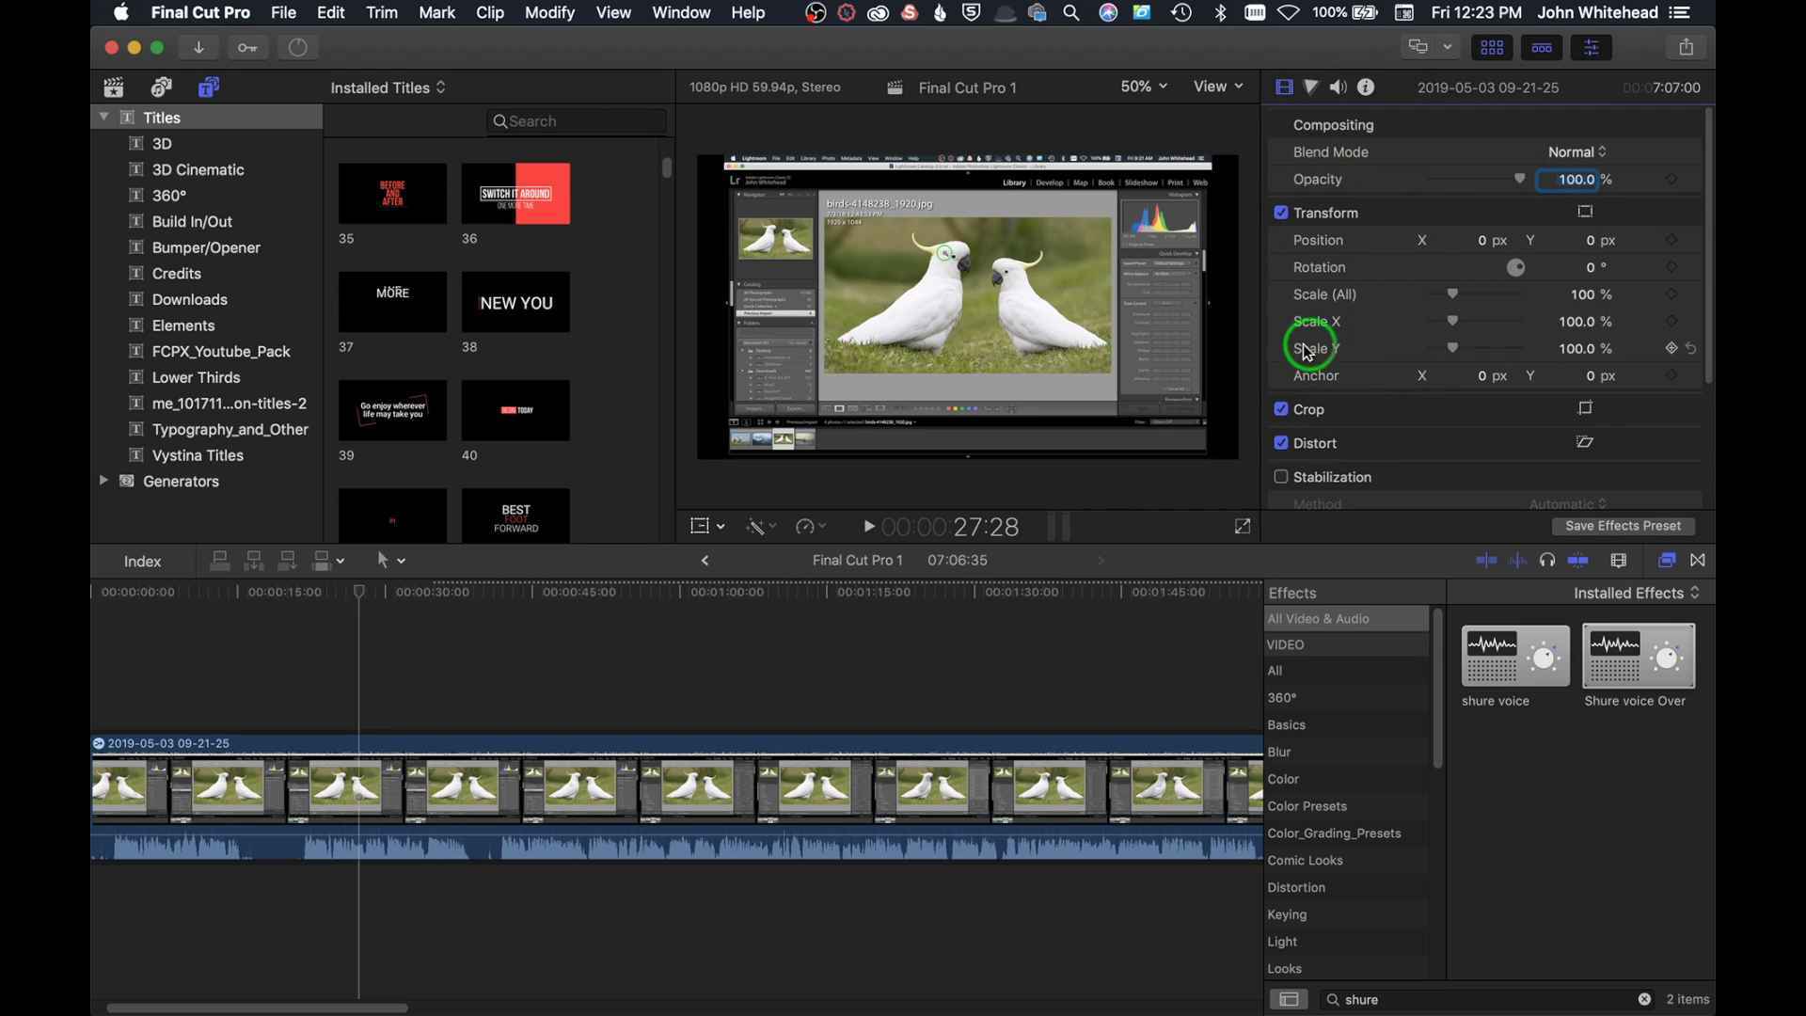
pyautogui.click(1113, 468)
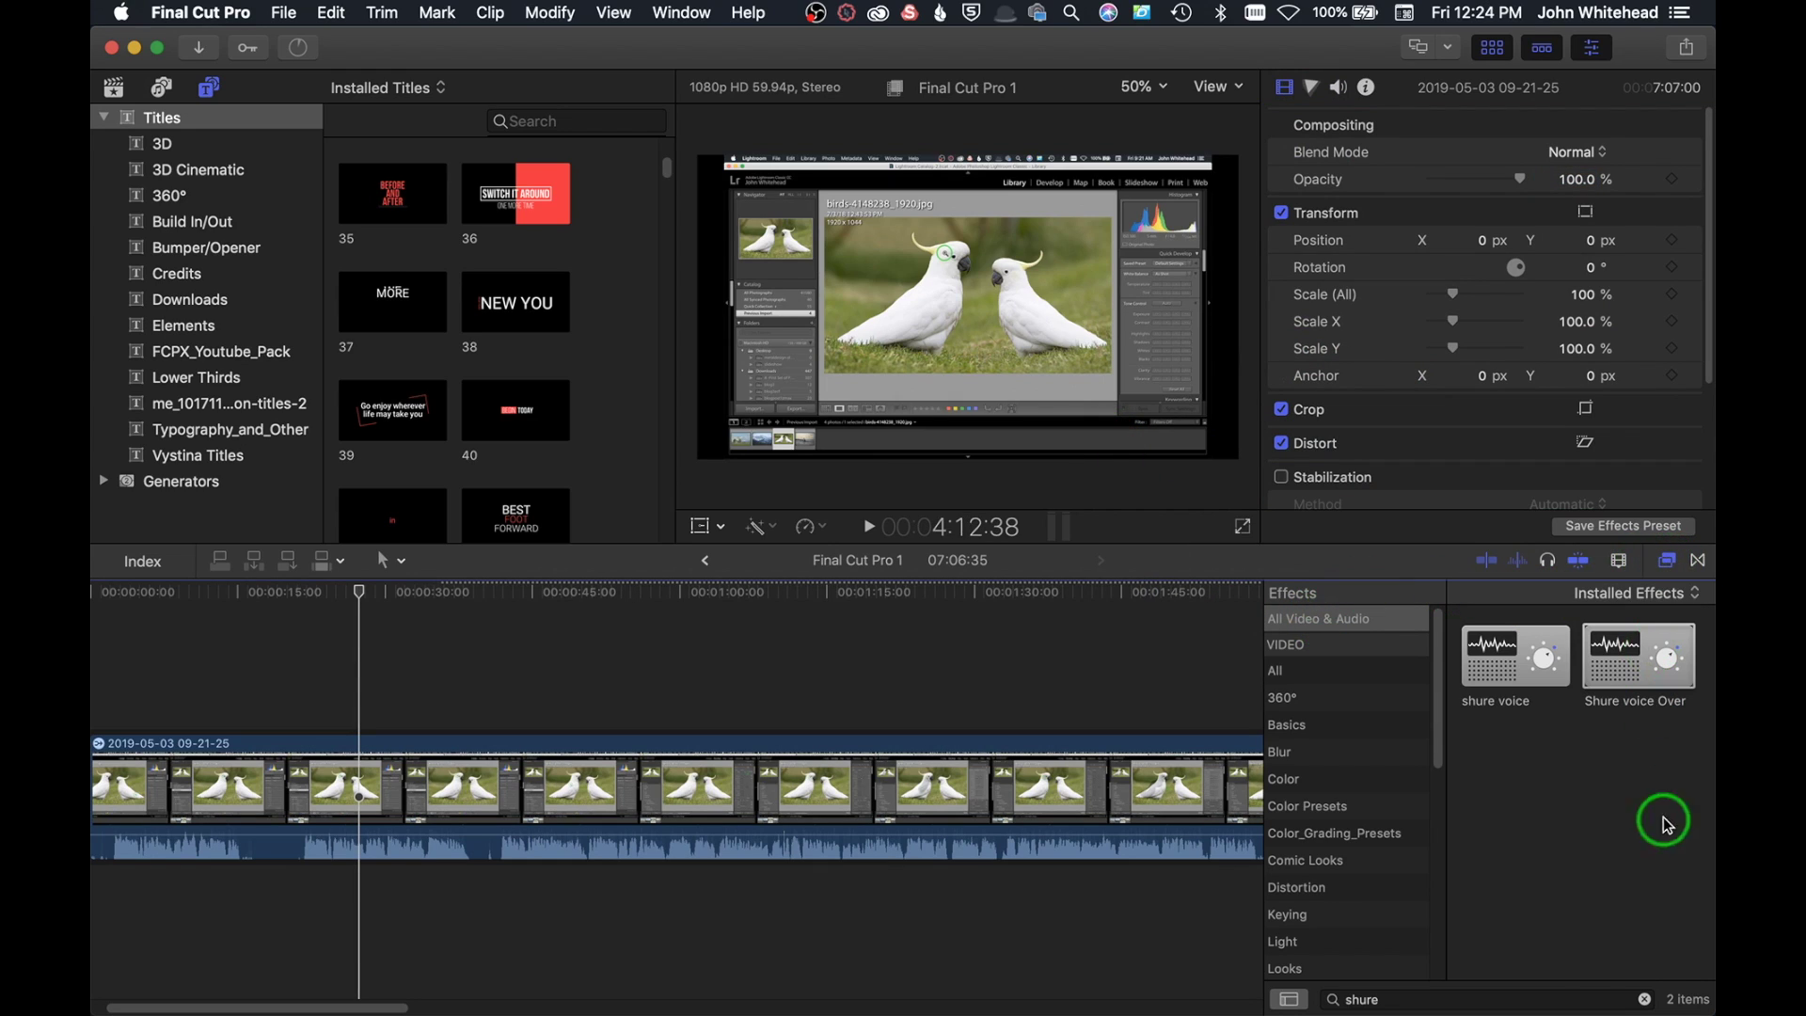
# Step: Clear the effects search and hide the effects browser so the timeline spans the full width
pyautogui.click(1635, 997)
pyautogui.press('BackSpace')
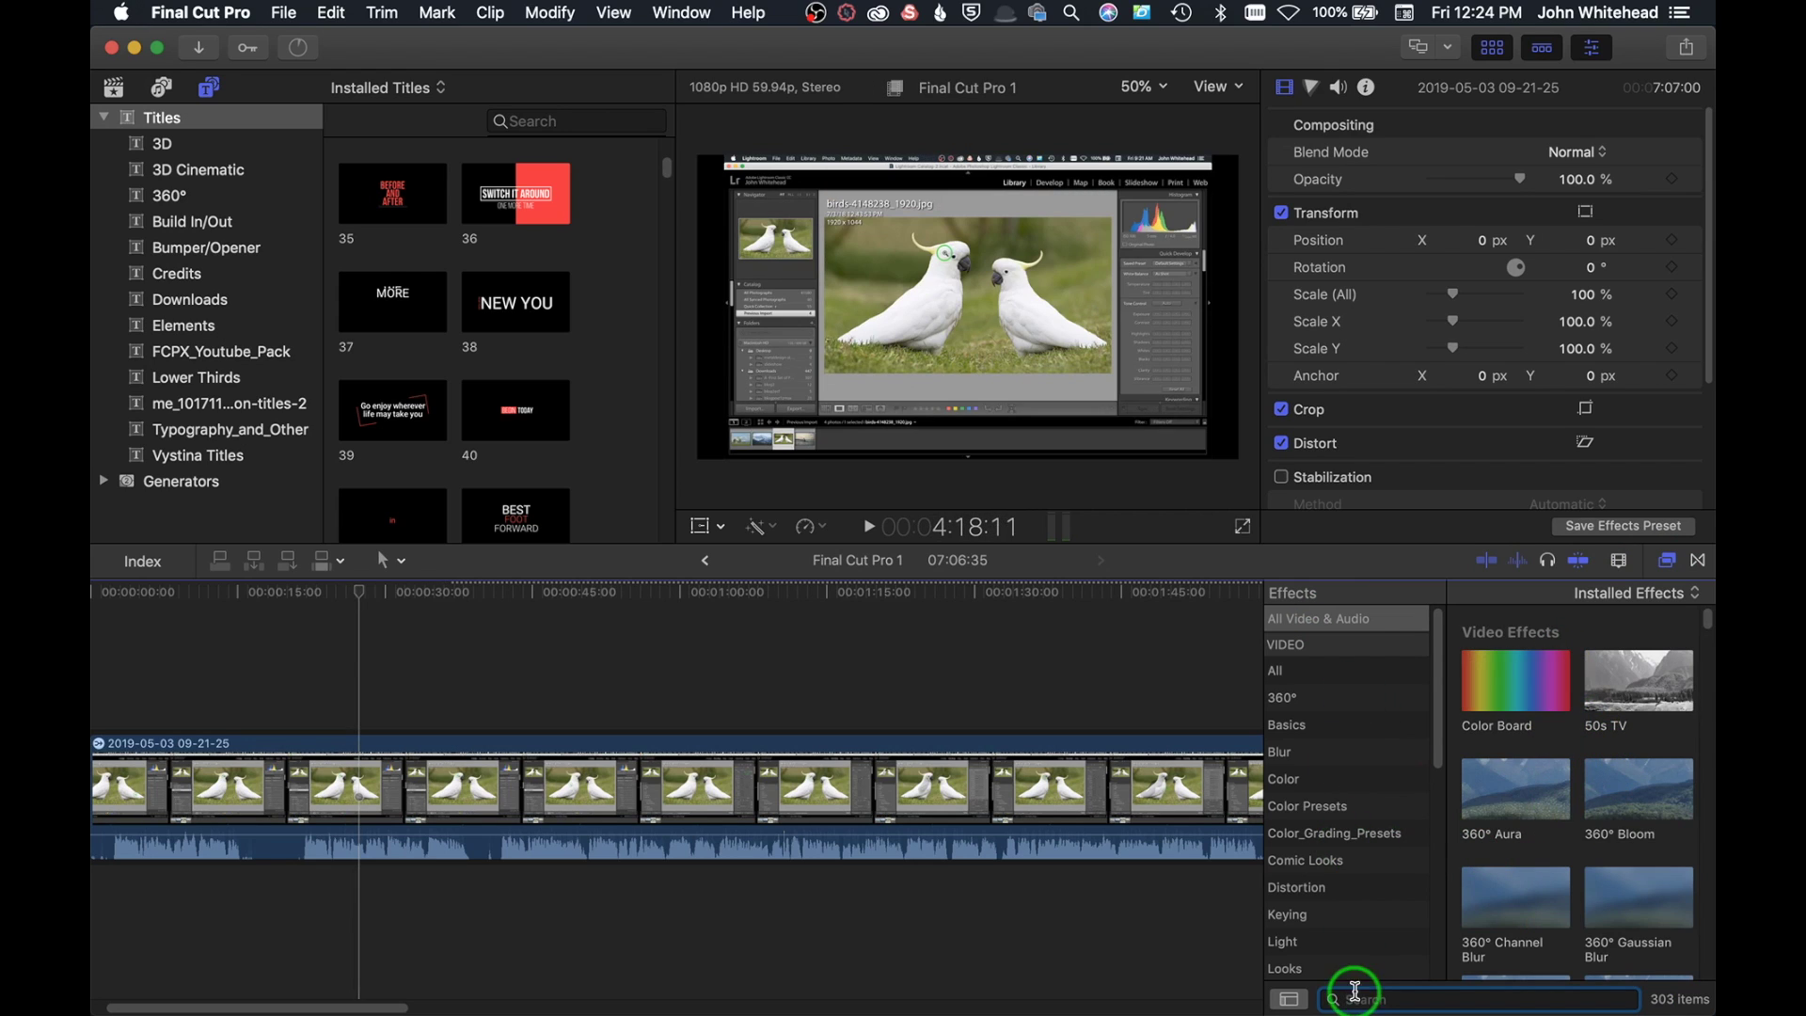
pyautogui.click(1698, 561)
pyautogui.click(1698, 562)
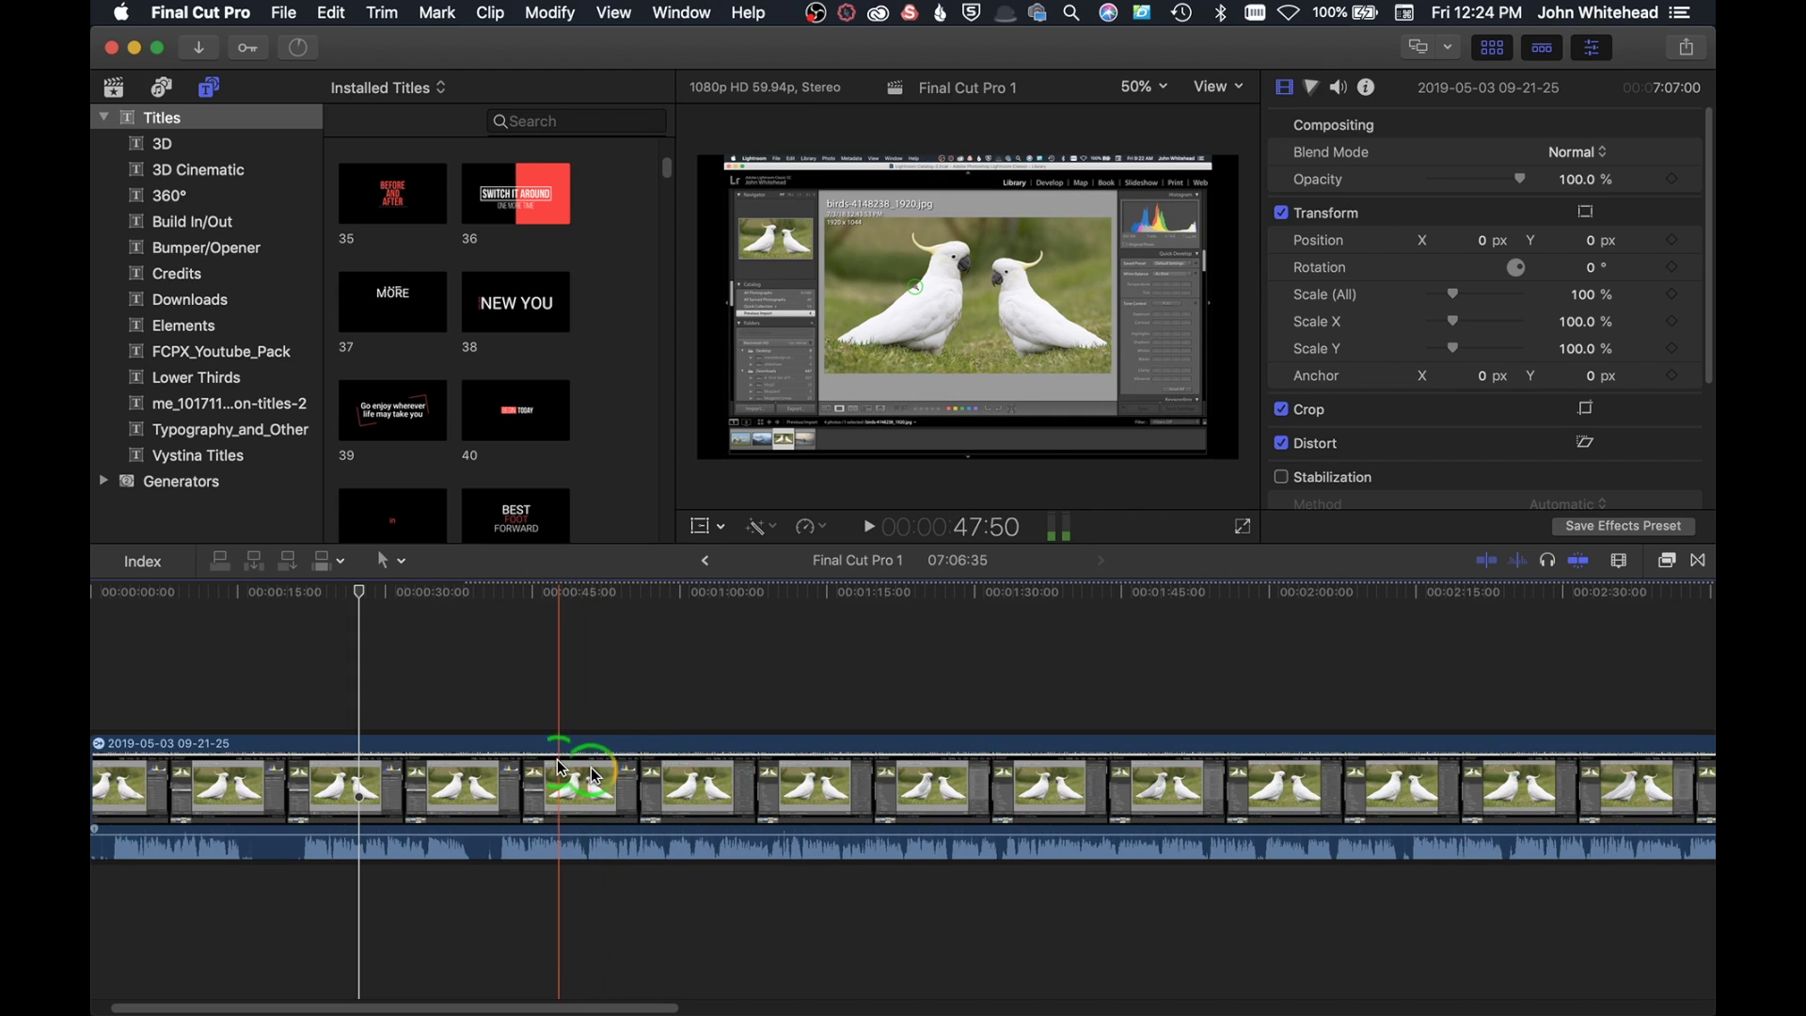
# Step: Zoom the timeline in and out around the 41-second mark, ending on a close view of the clip's waveform
pyautogui.moveTo(96, 741)
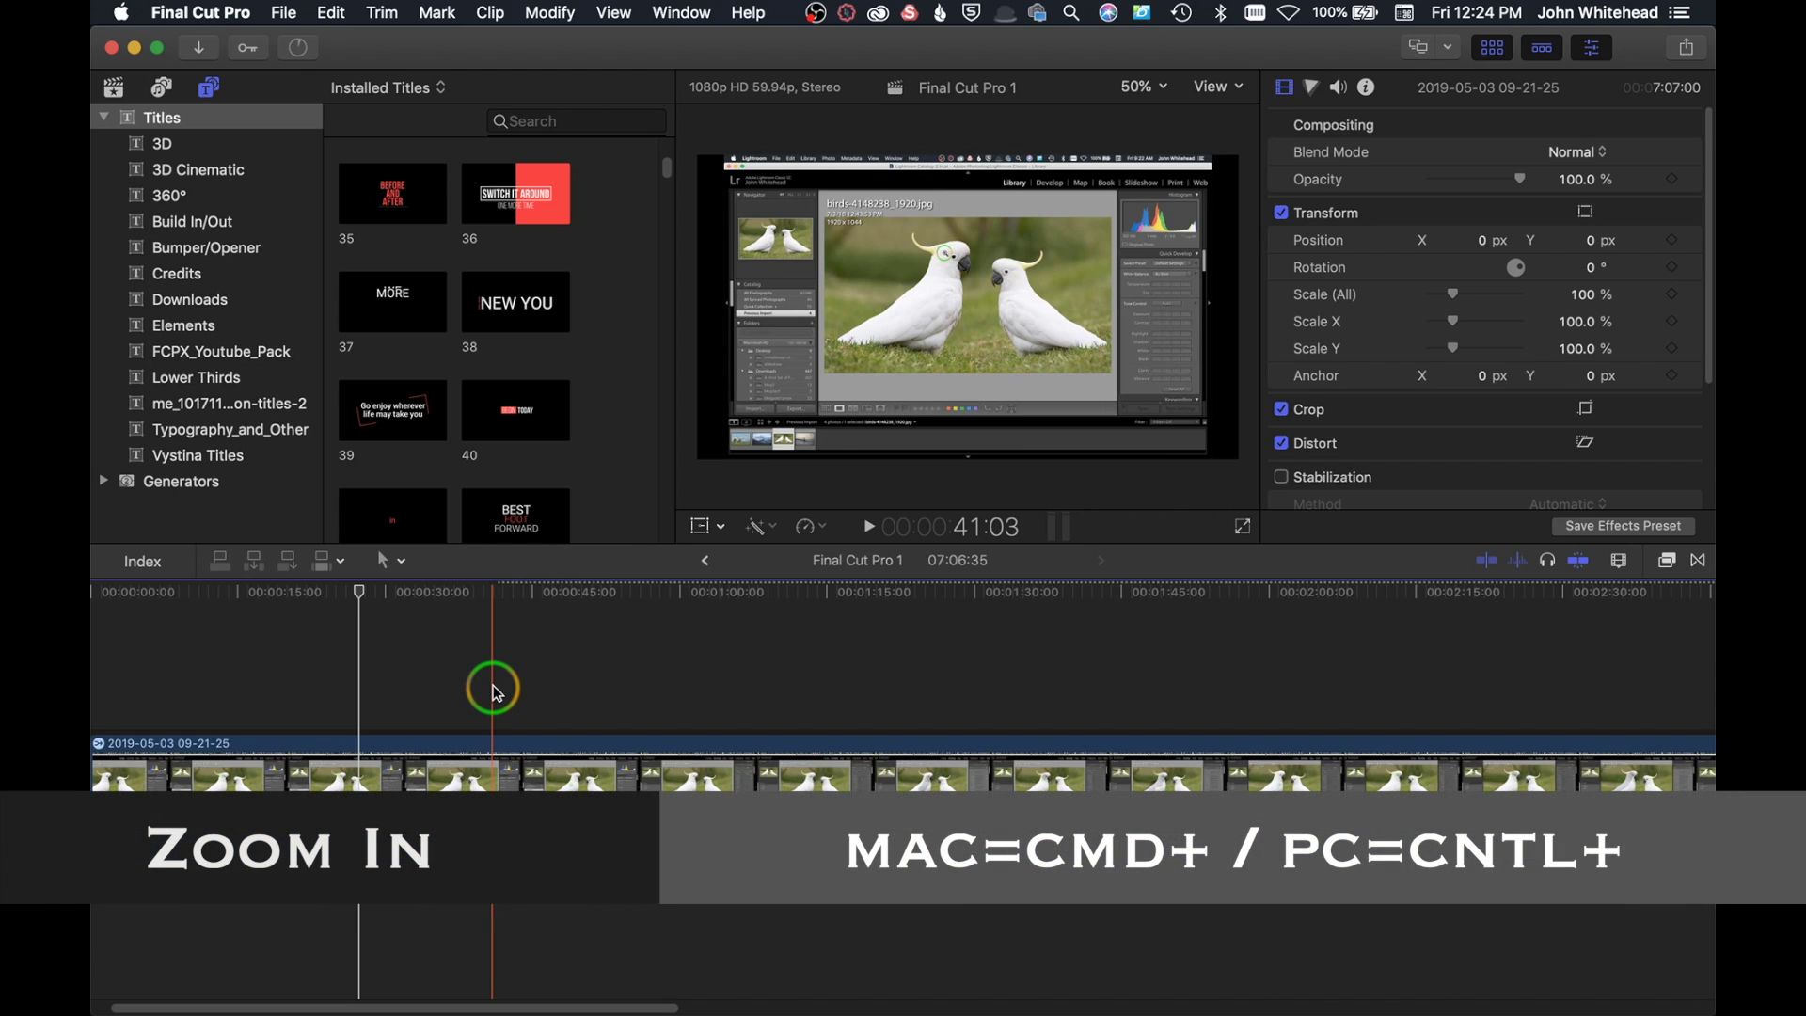
pyautogui.press('super+equal')
pyautogui.press('super+equal')
pyautogui.press('super+equal')
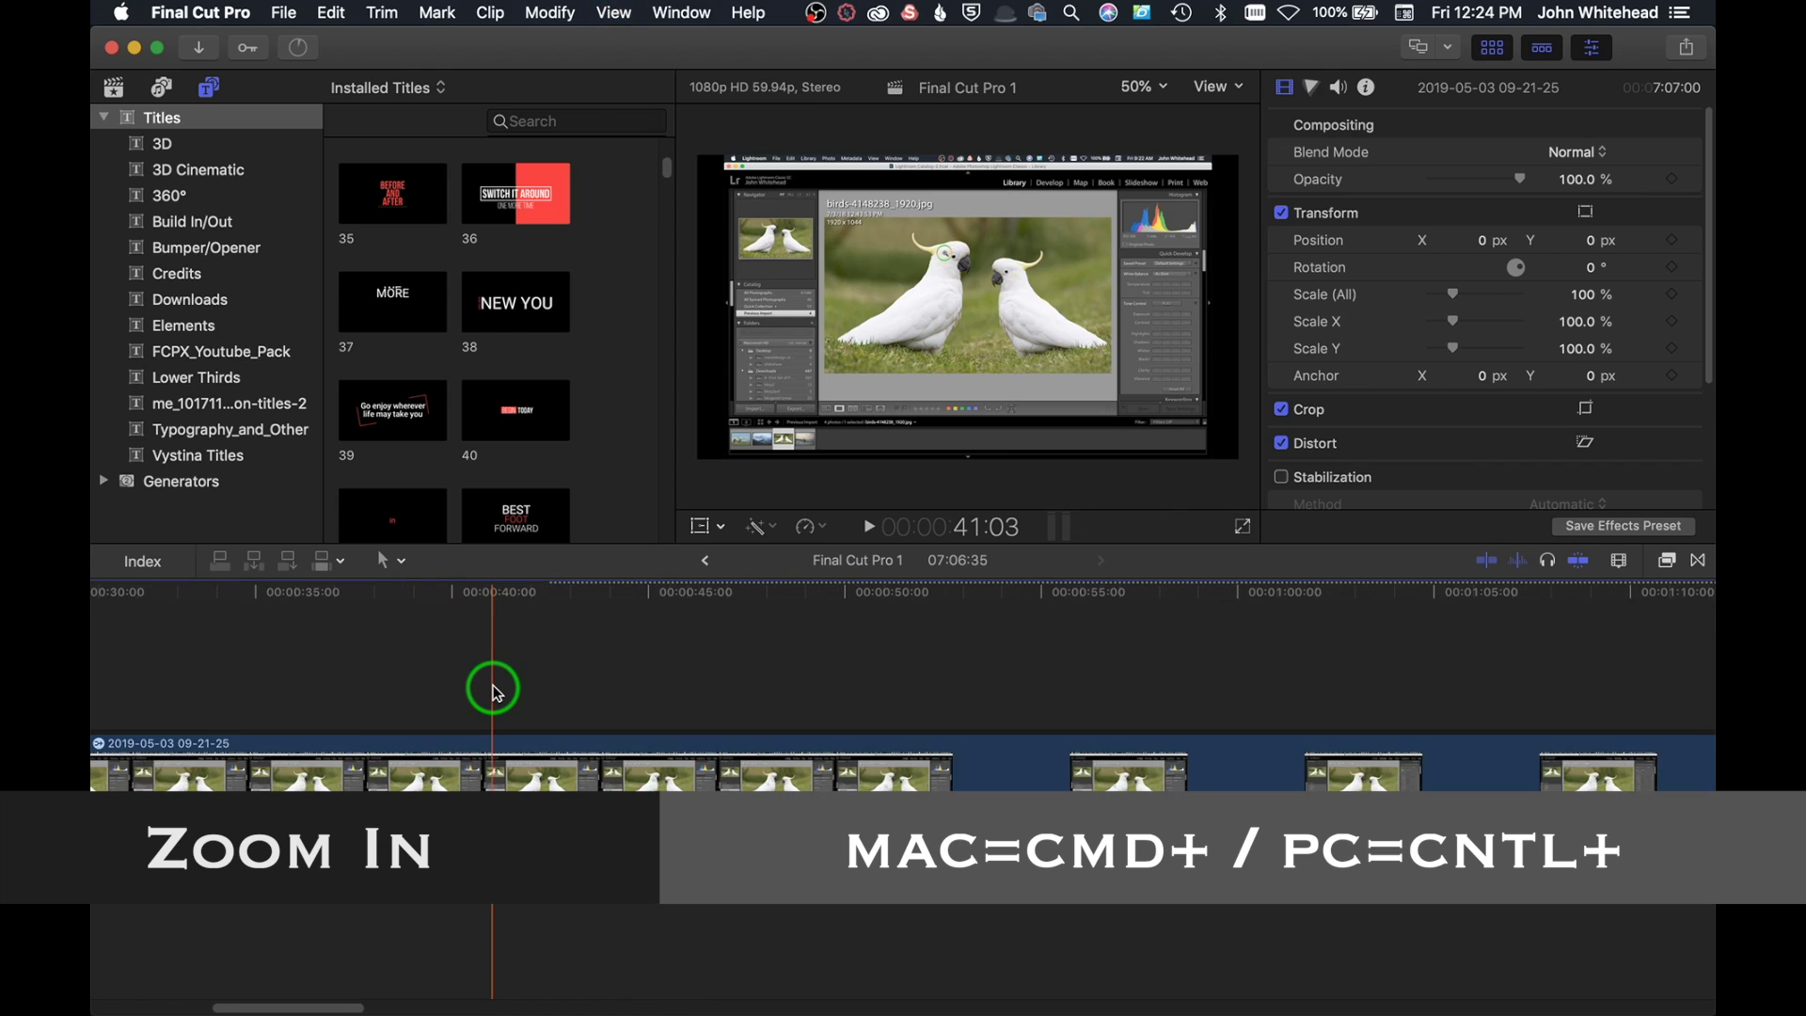
pyautogui.press('super+minus')
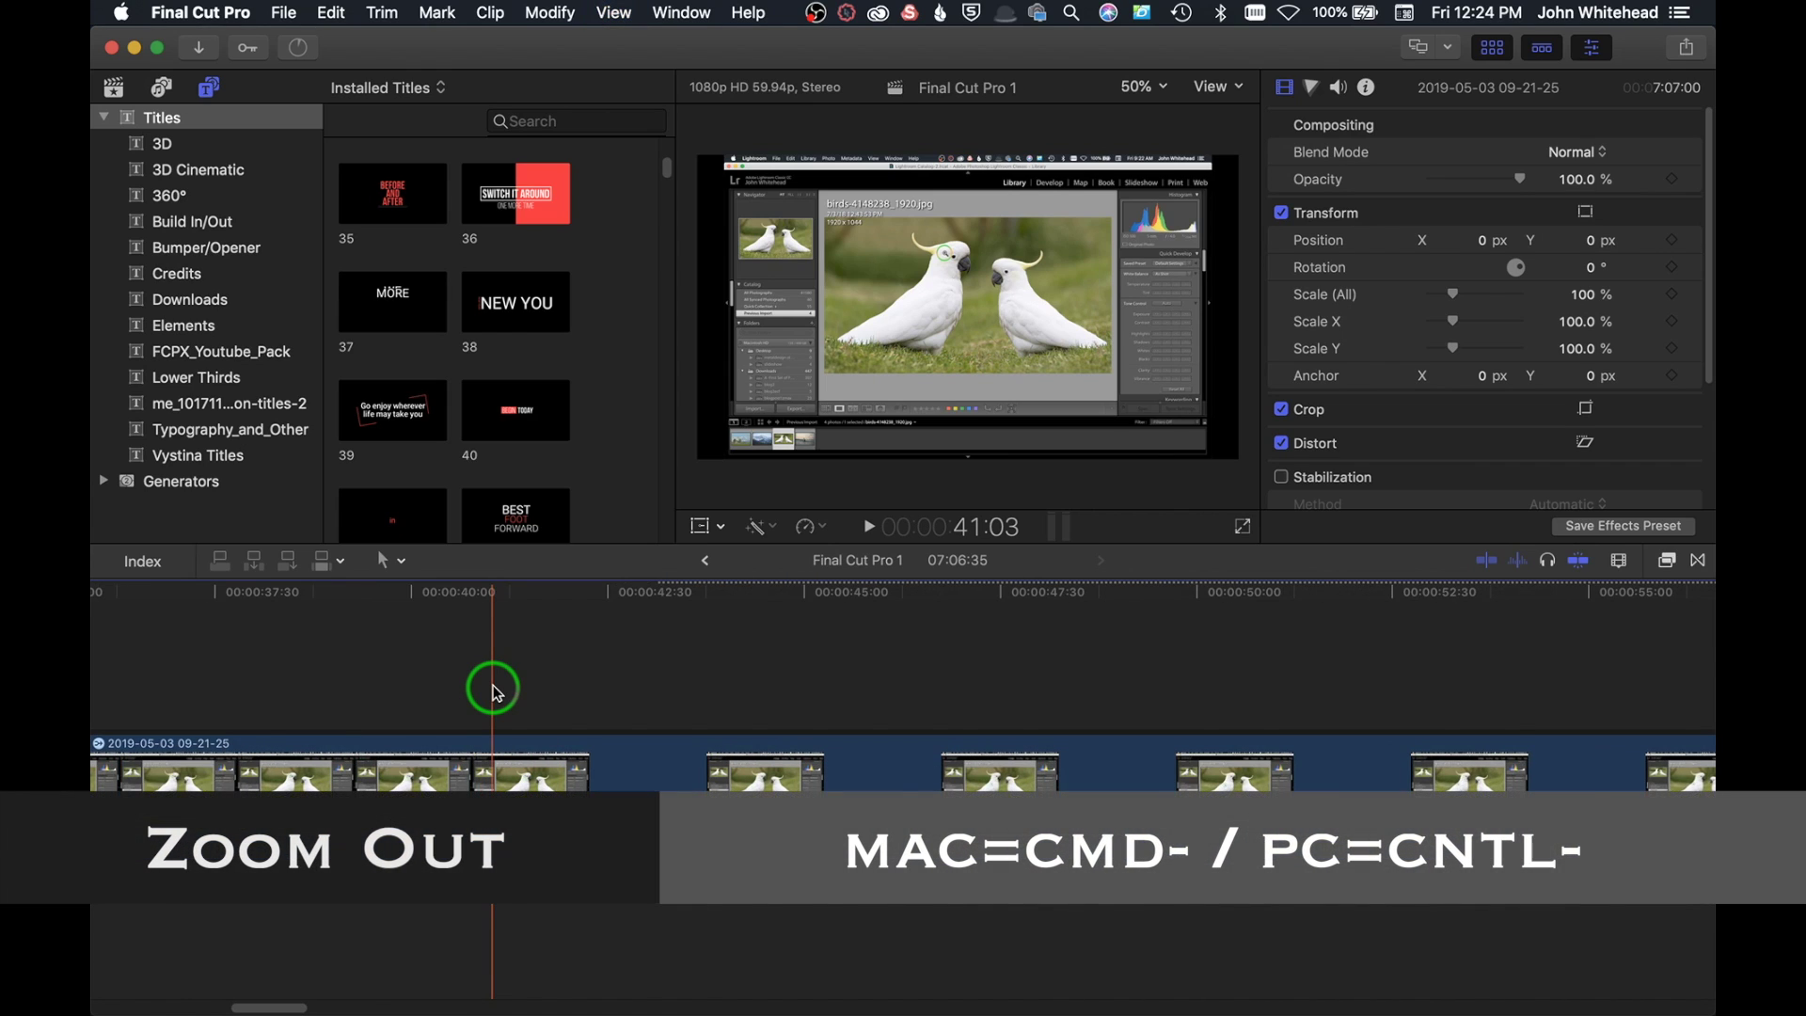
pyautogui.press('super+minus')
pyautogui.press('super+minus')
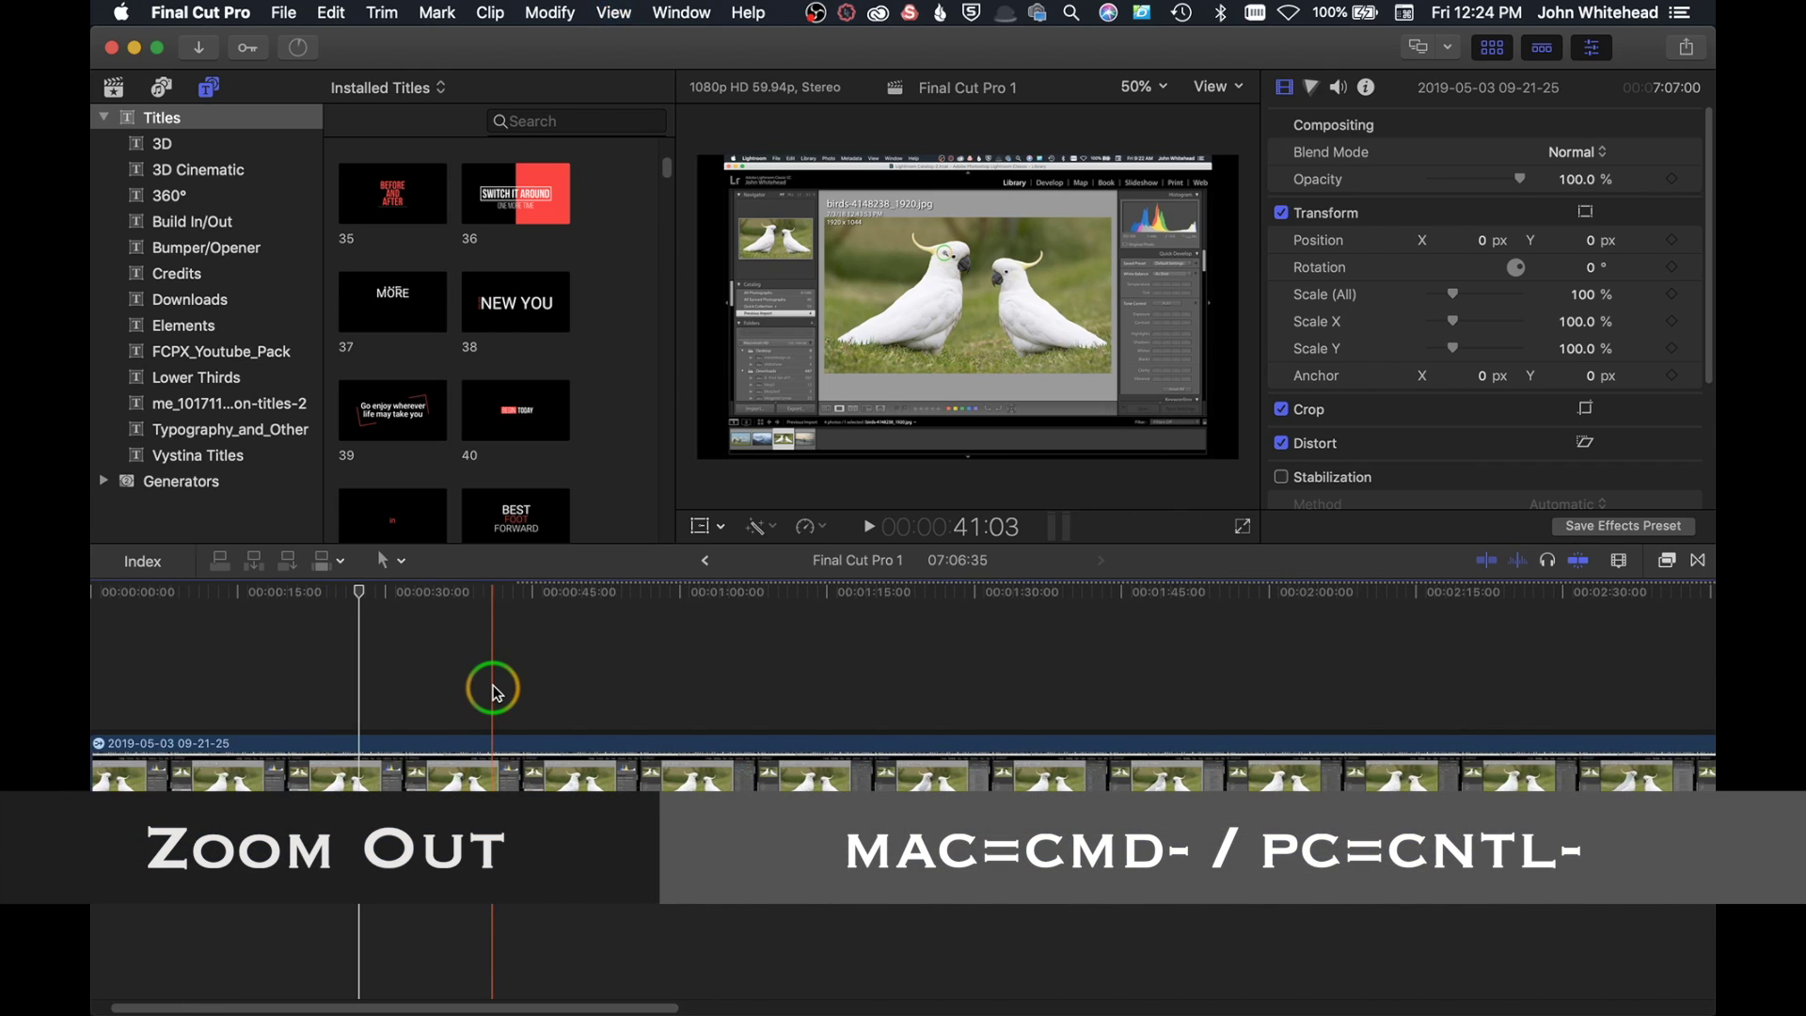
pyautogui.press('super+equal')
pyautogui.press('super+equal')
pyautogui.press('super+equal')
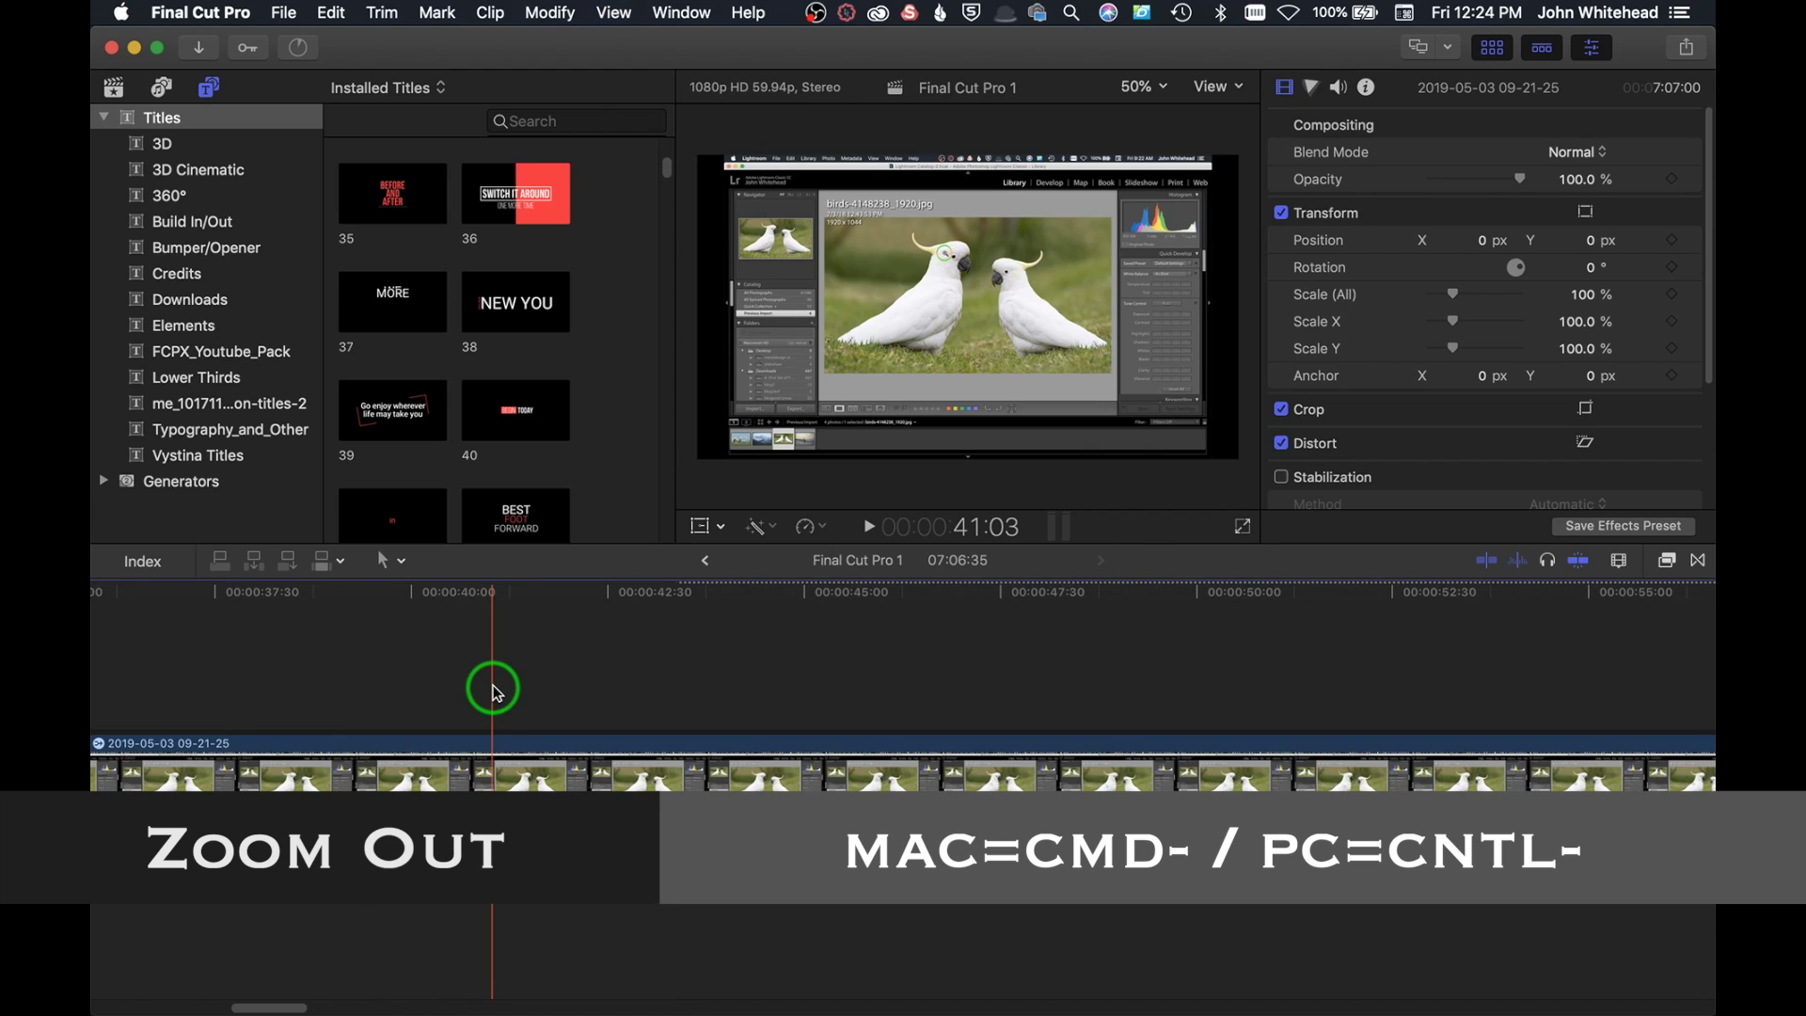
pyautogui.click(404, 786)
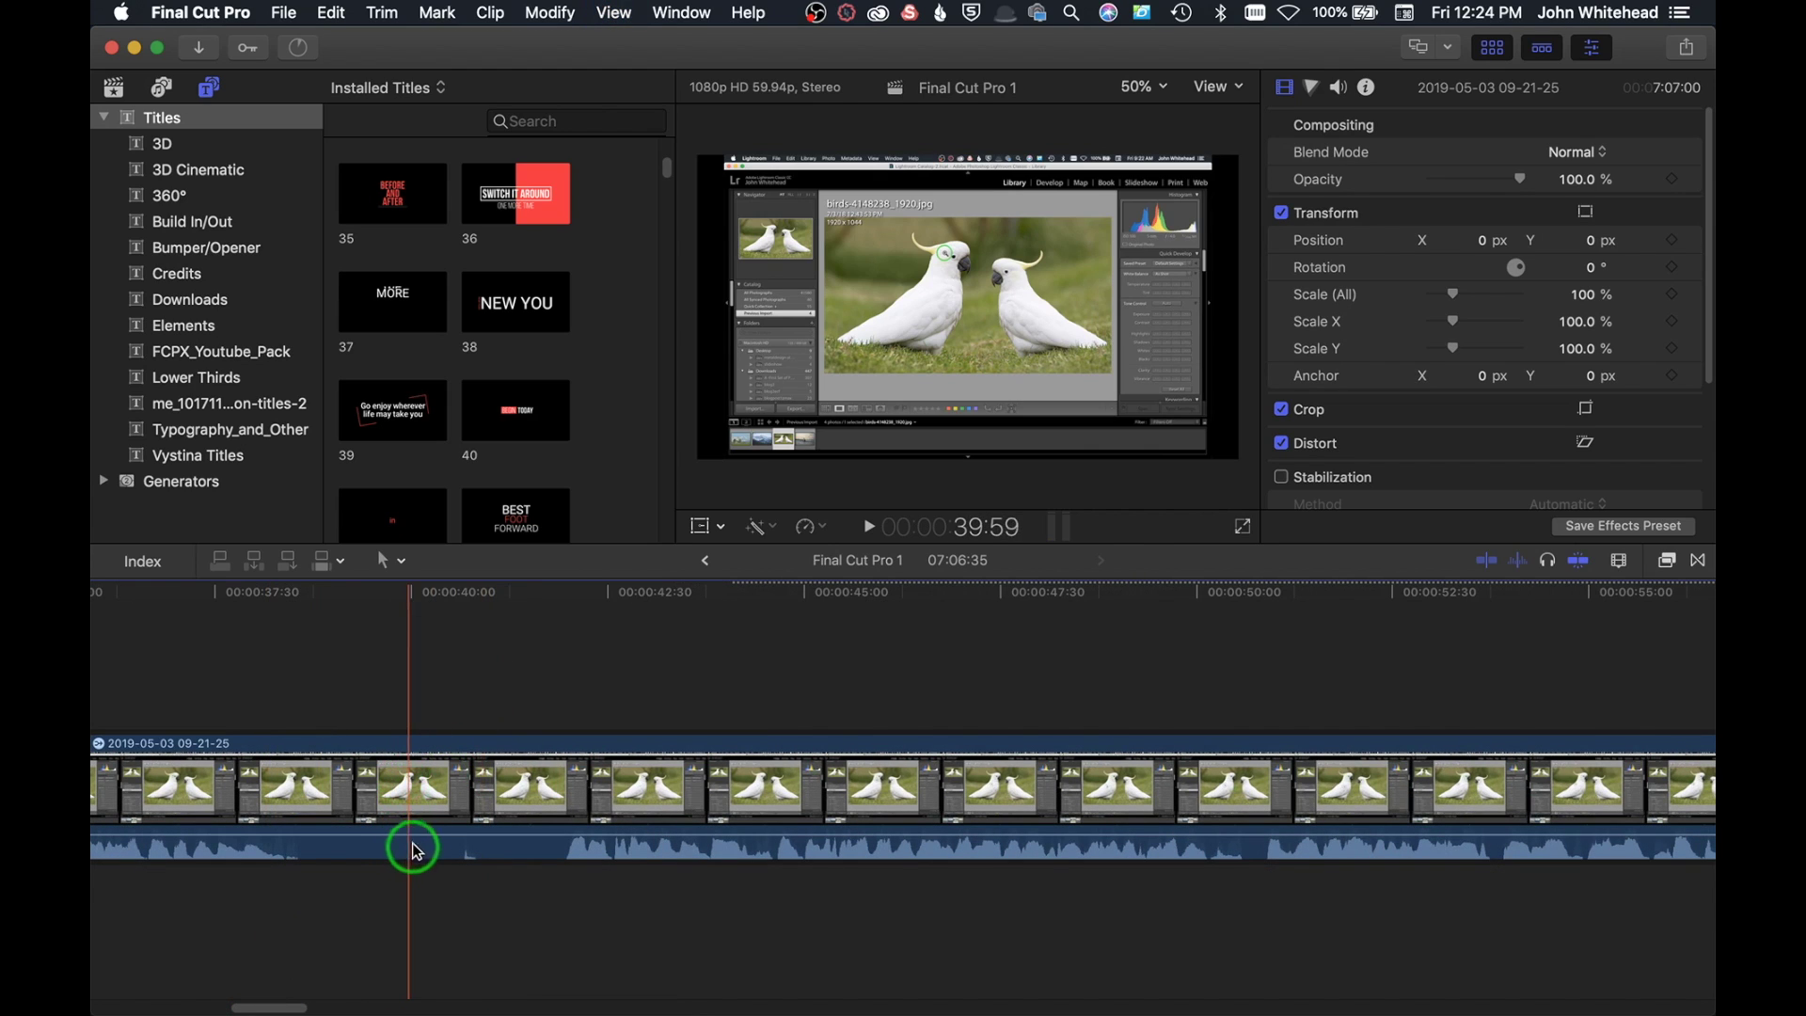
# Step: Blade the timeline clip at about 2 seconds 11 frames, just before the first speech in the waveform
pyautogui.moveTo(287, 1006); pyautogui.dragTo(99, 1005)
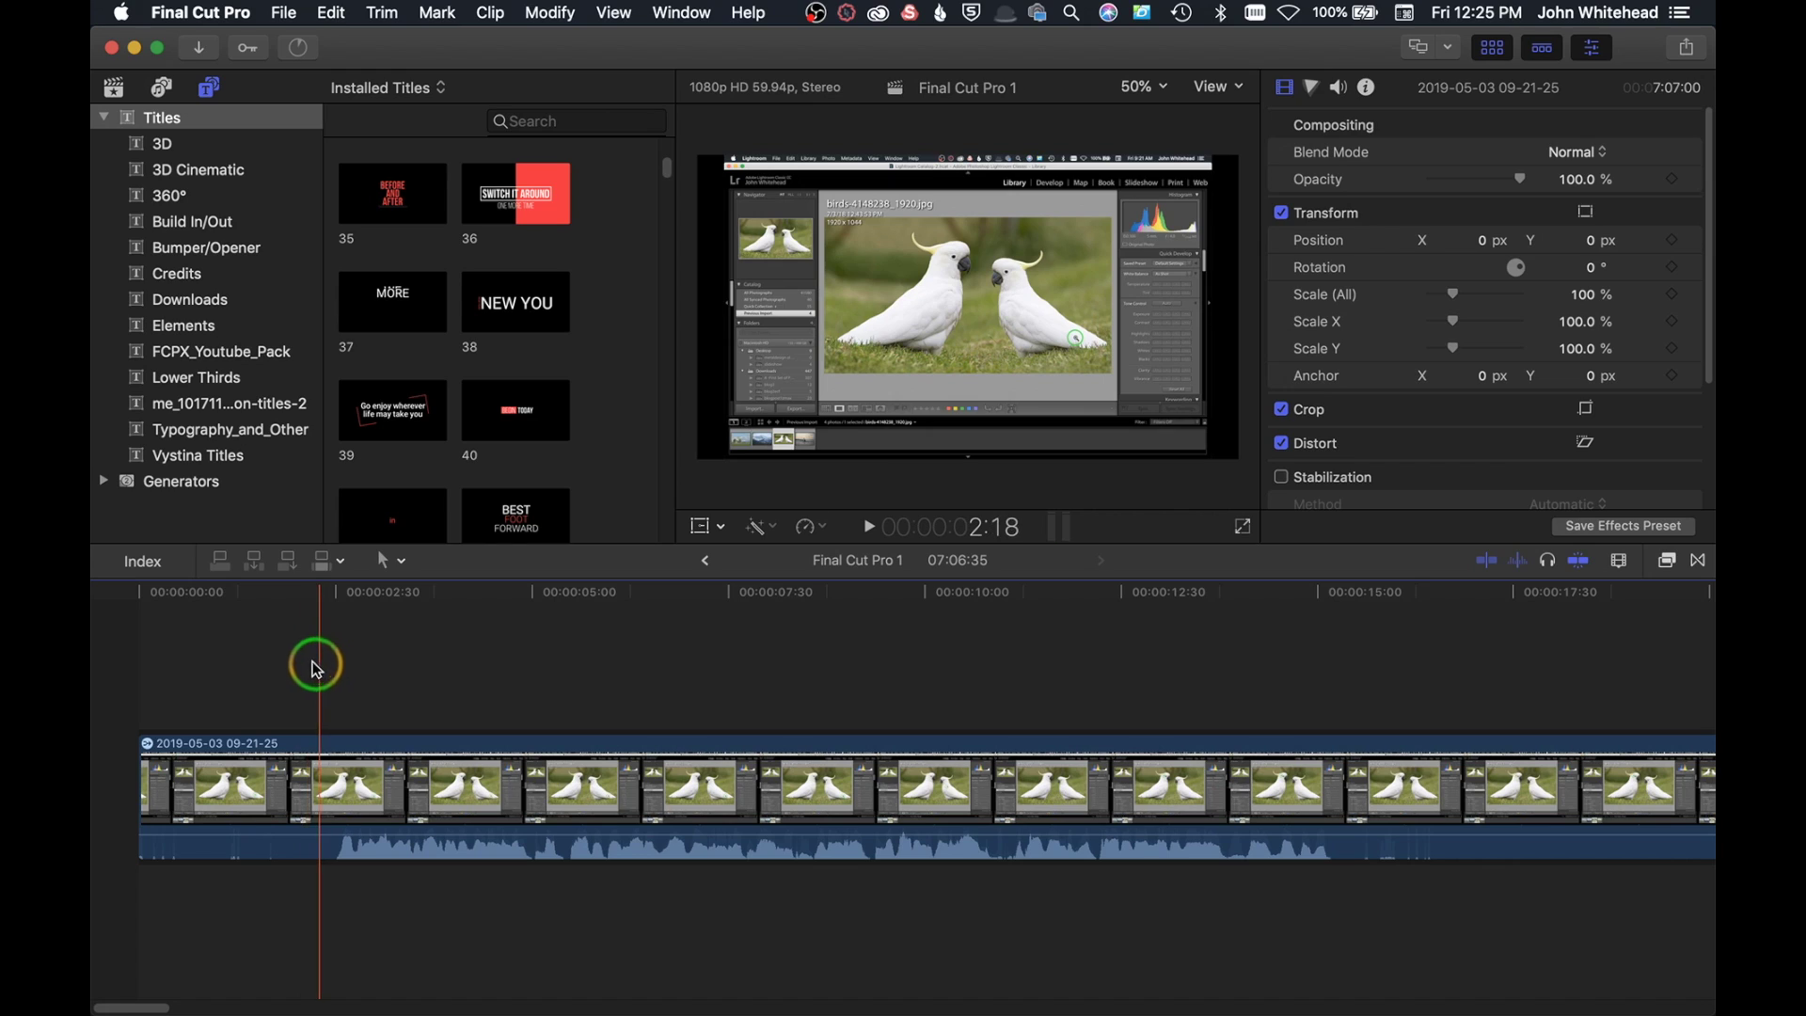
pyautogui.click(141, 727)
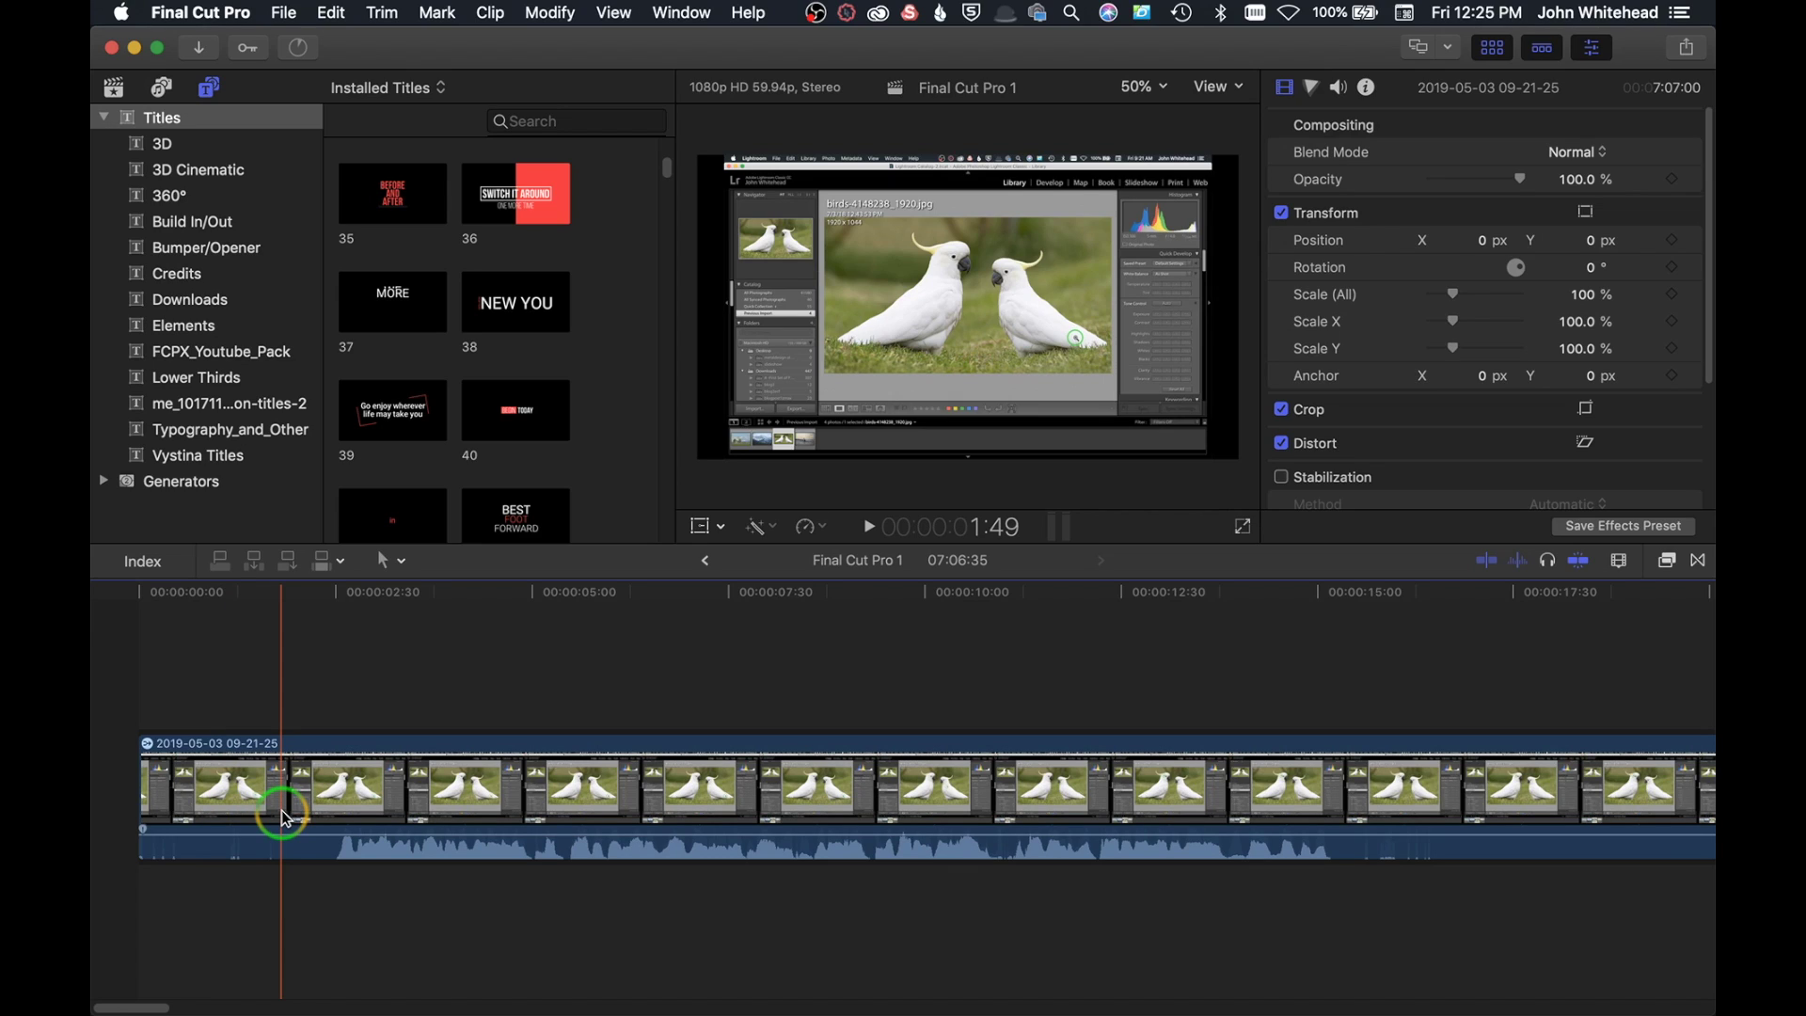
pyautogui.press('b')
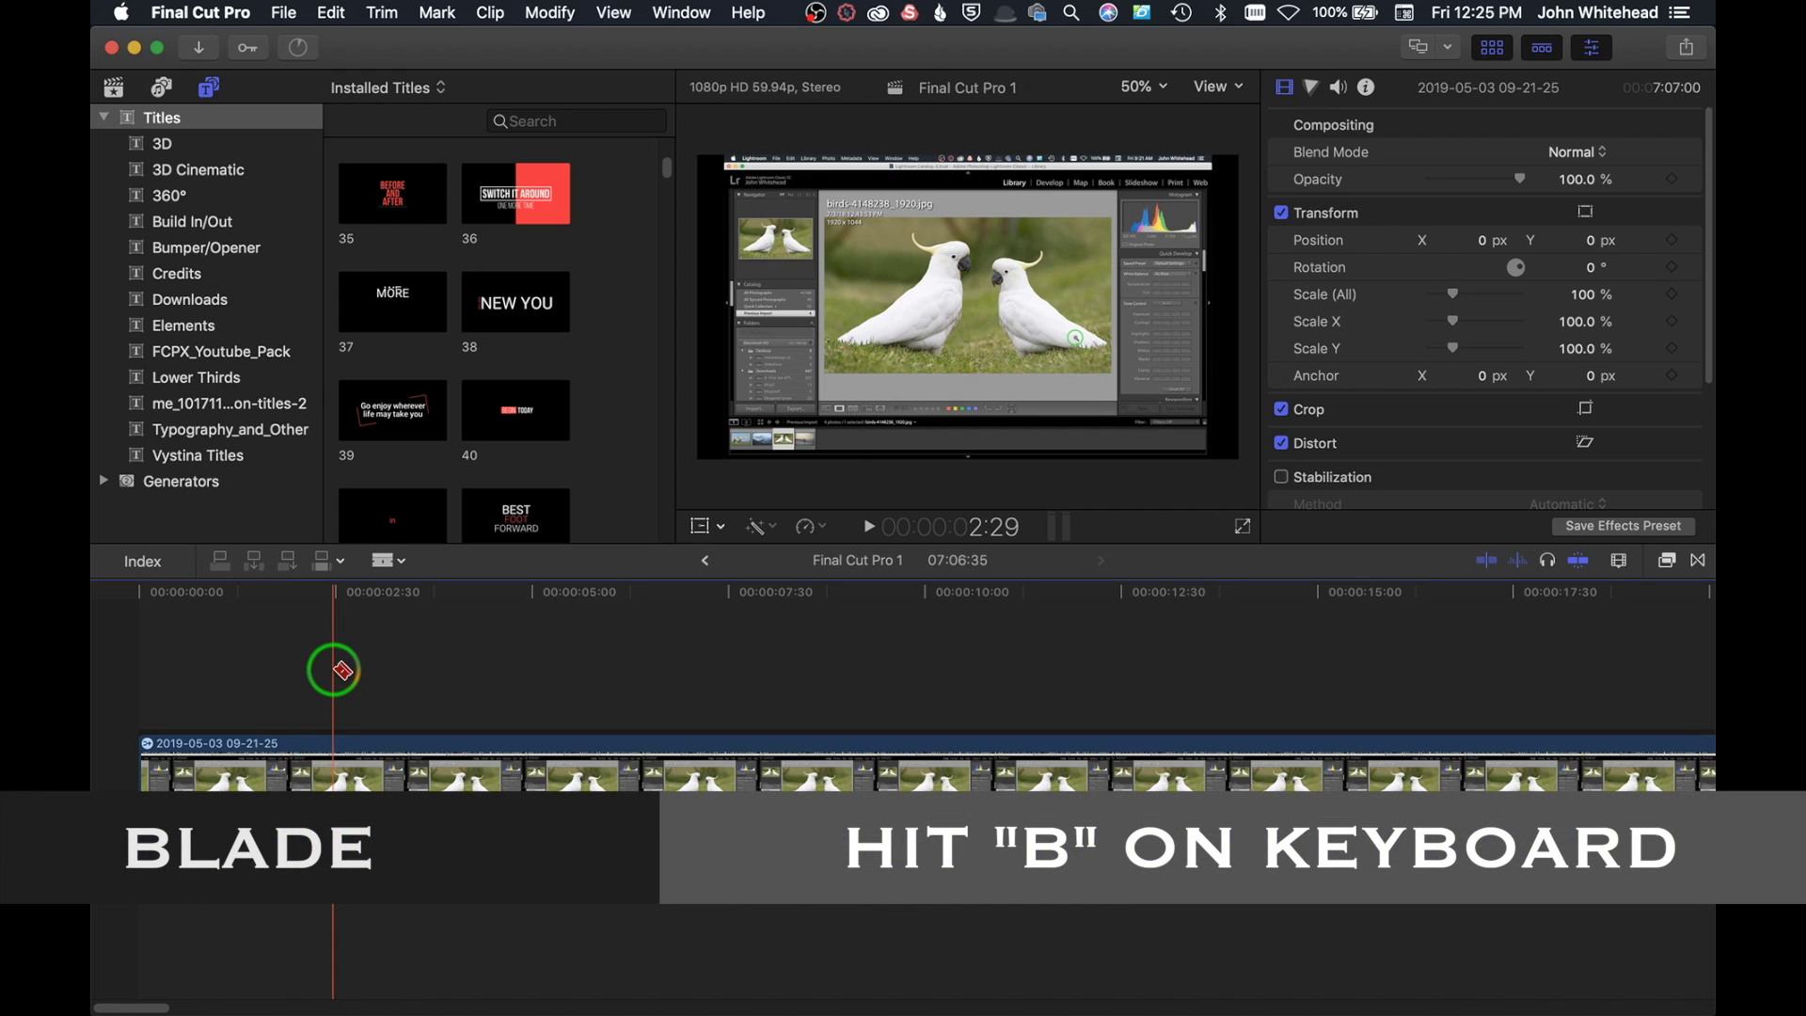
pyautogui.press('a')
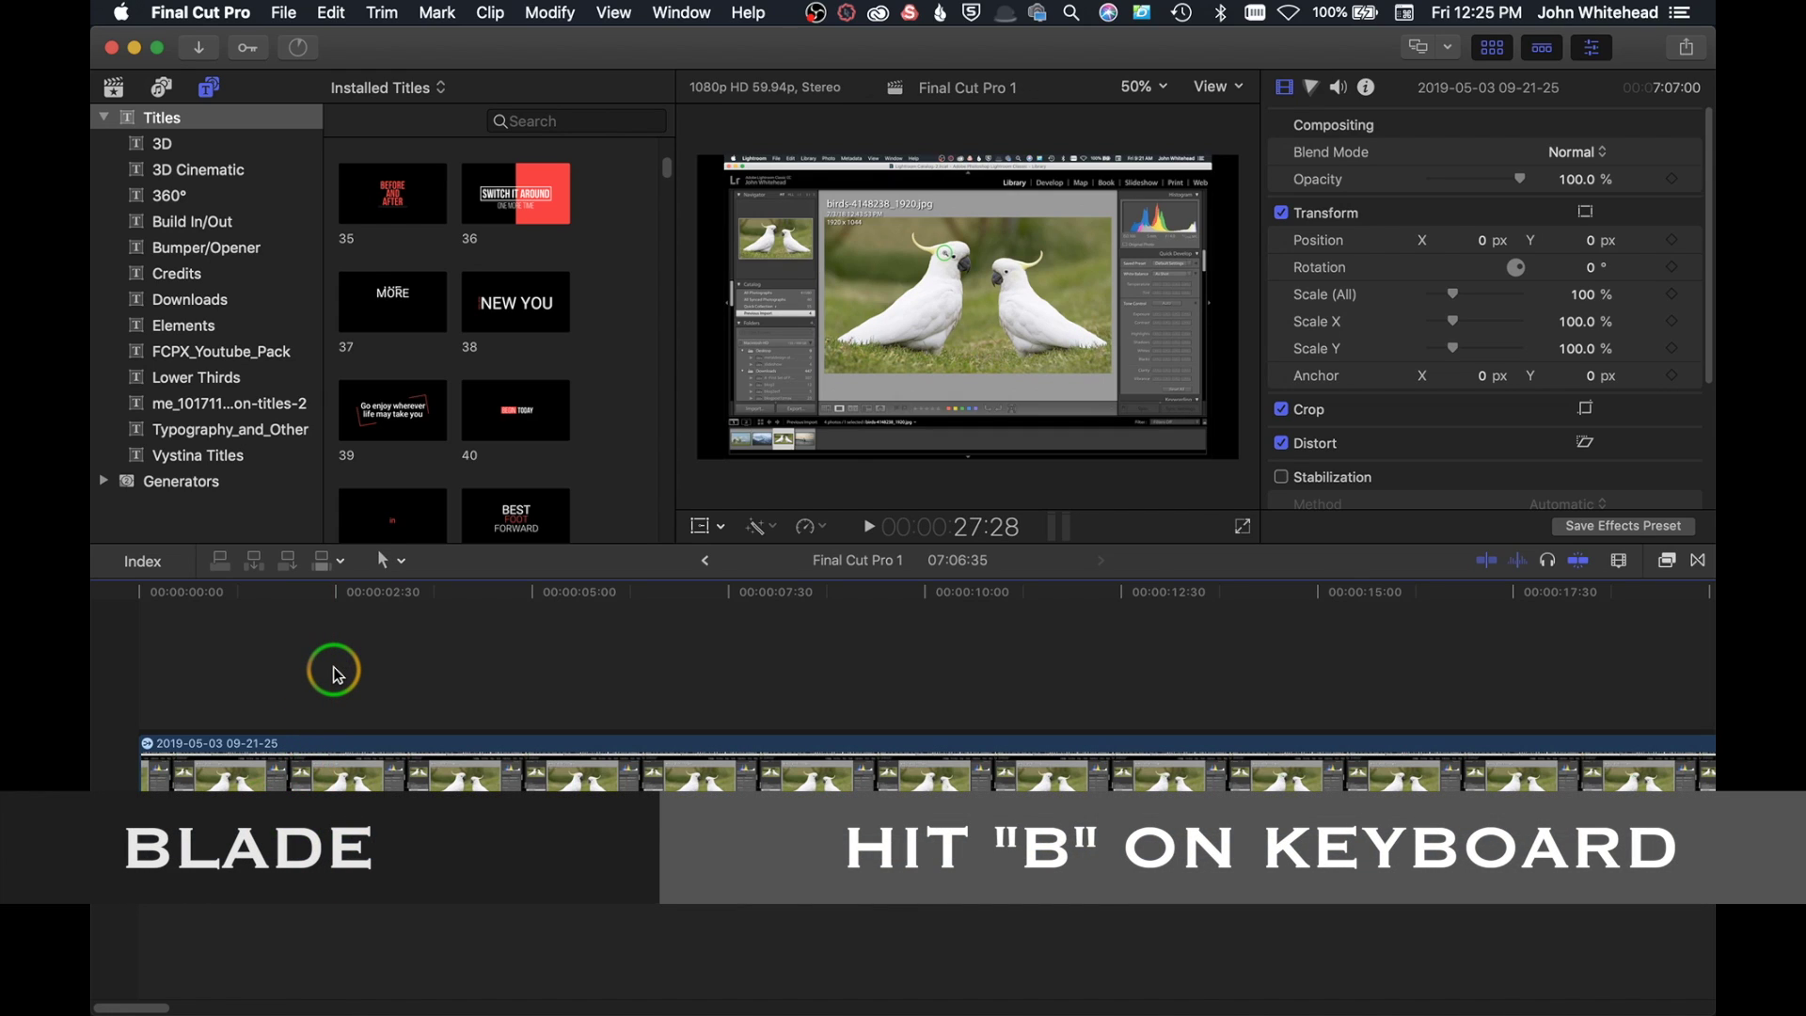
pyautogui.press('p')
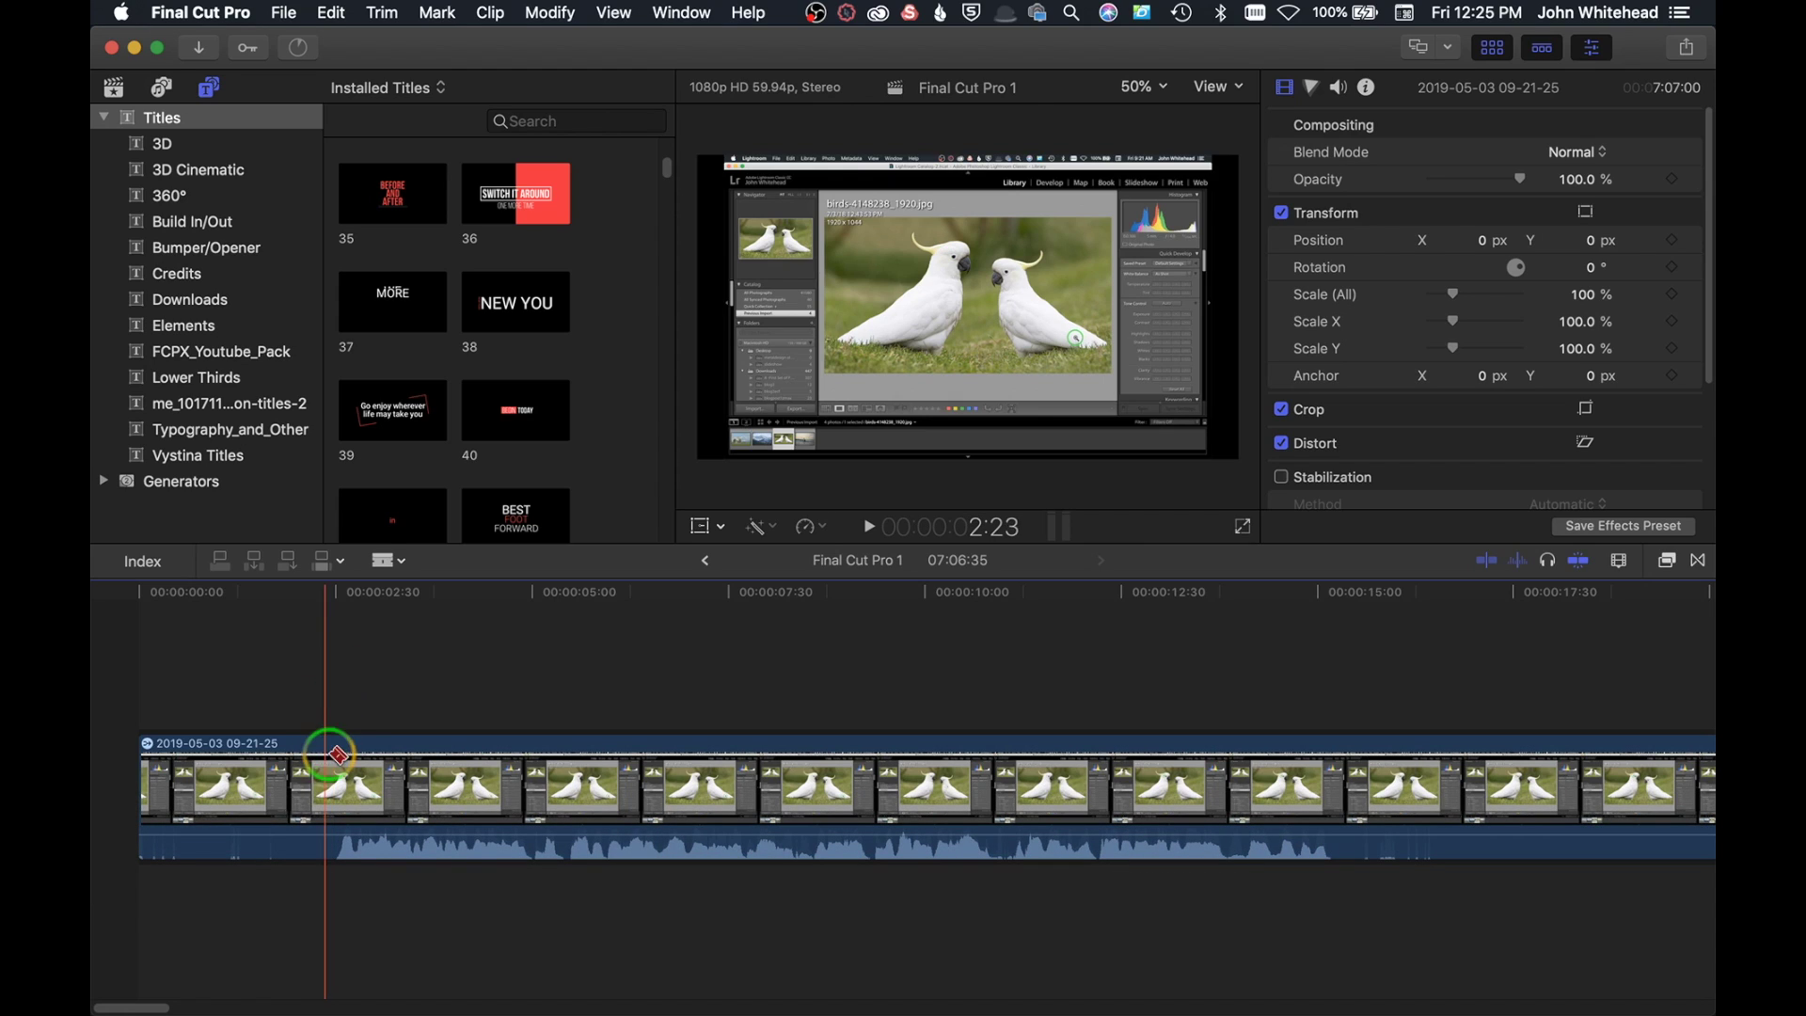
pyautogui.click(316, 809)
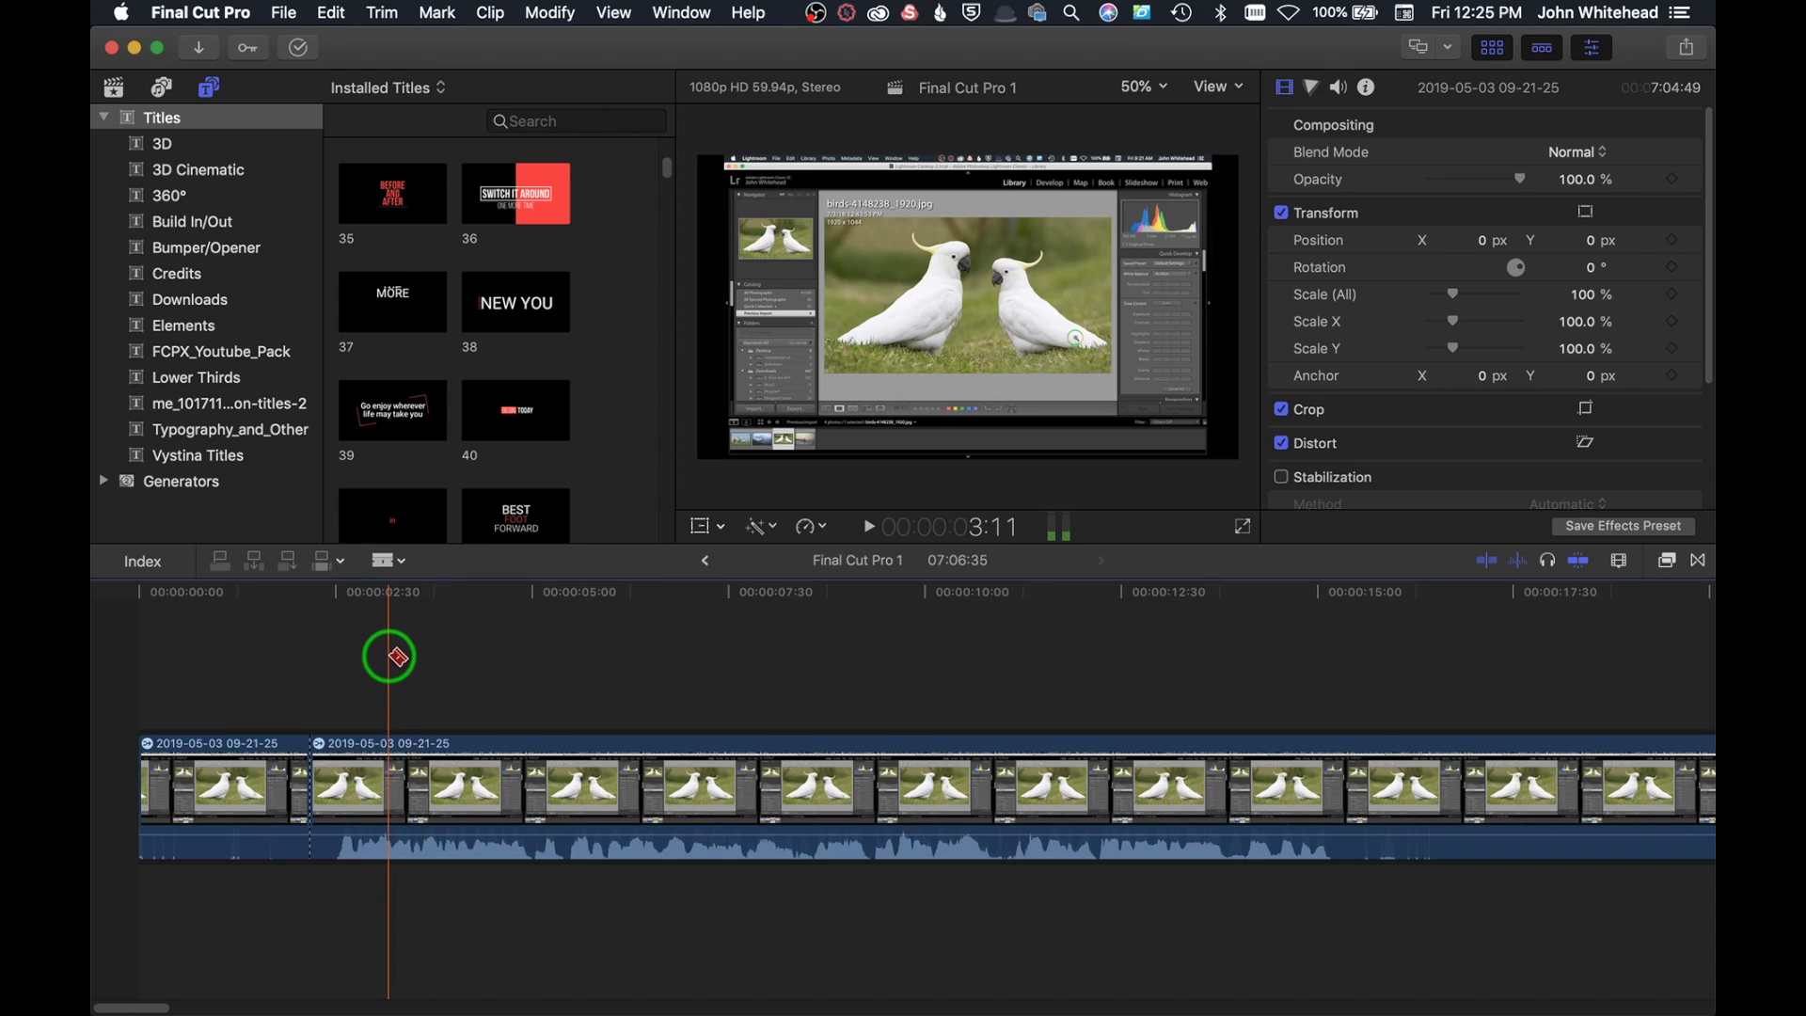
# Step: Delete the silent opening piece of the clip with the Select tool
pyautogui.press('a')
pyautogui.click(254, 774)
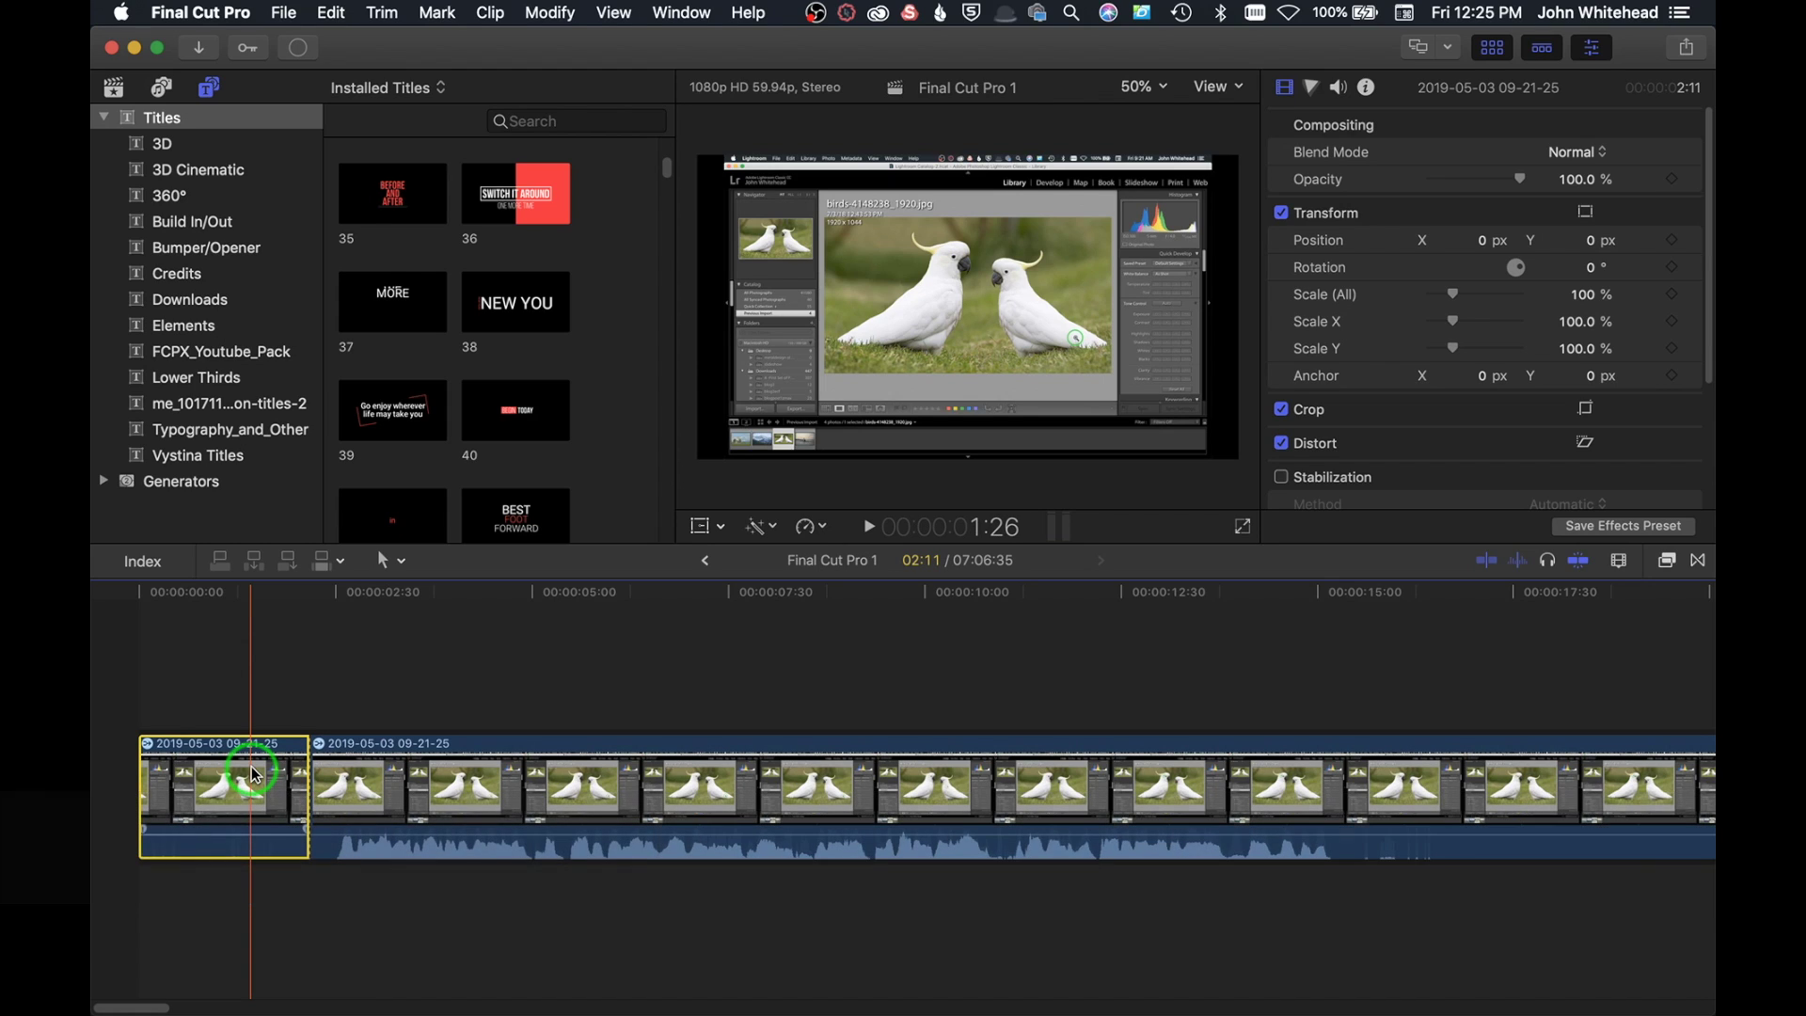
pyautogui.press('Delete')
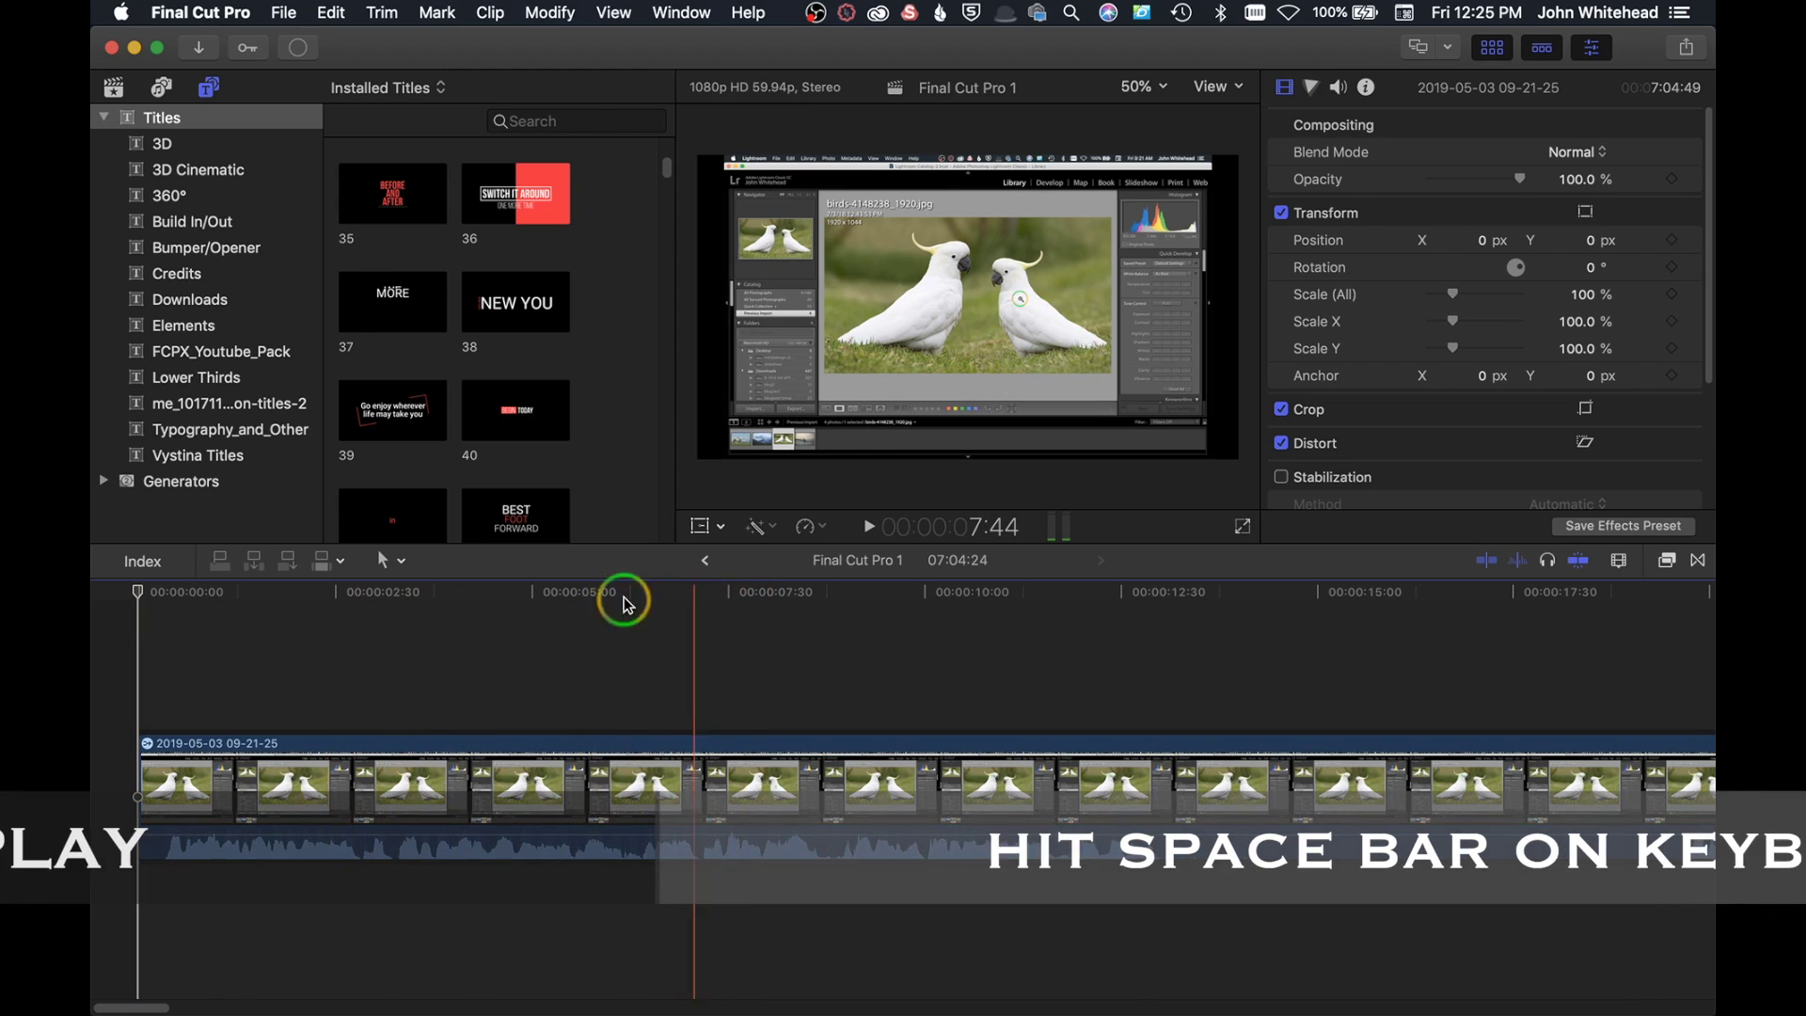
# Step: Play the trimmed project from its beginning for about four seconds, and stop playback
pyautogui.moveTo(94, 578)
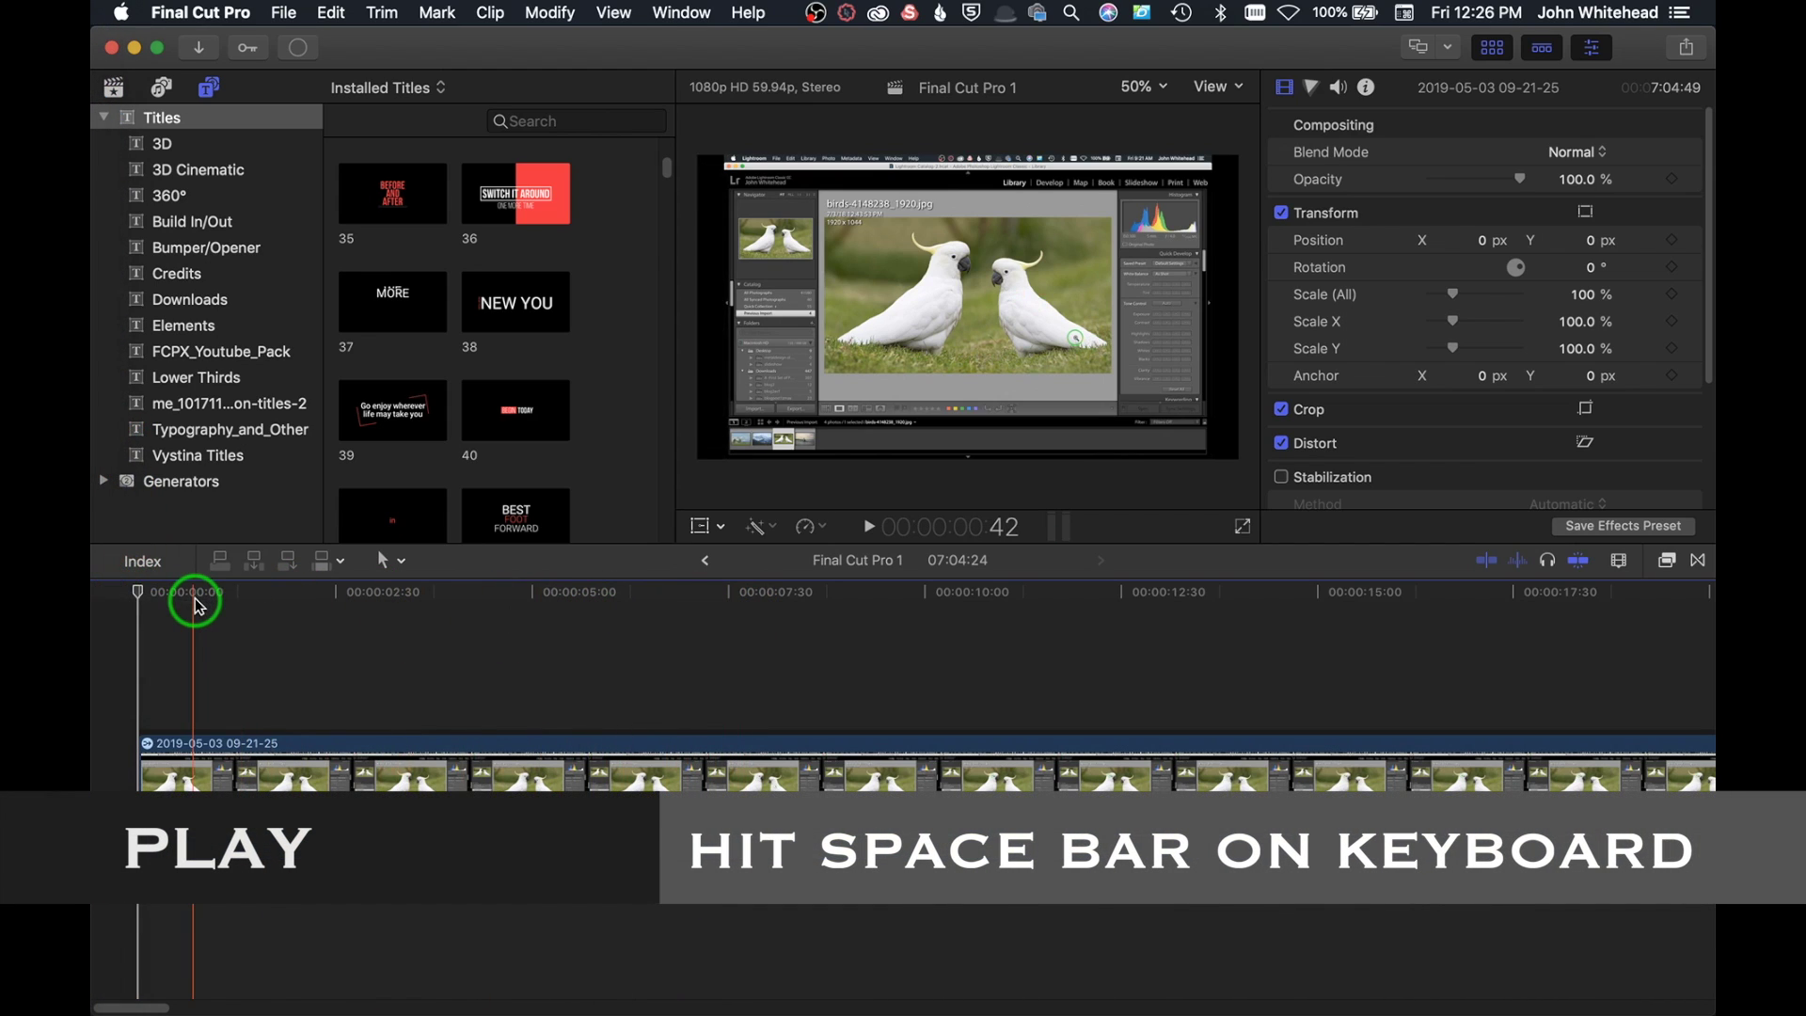
pyautogui.press('space')
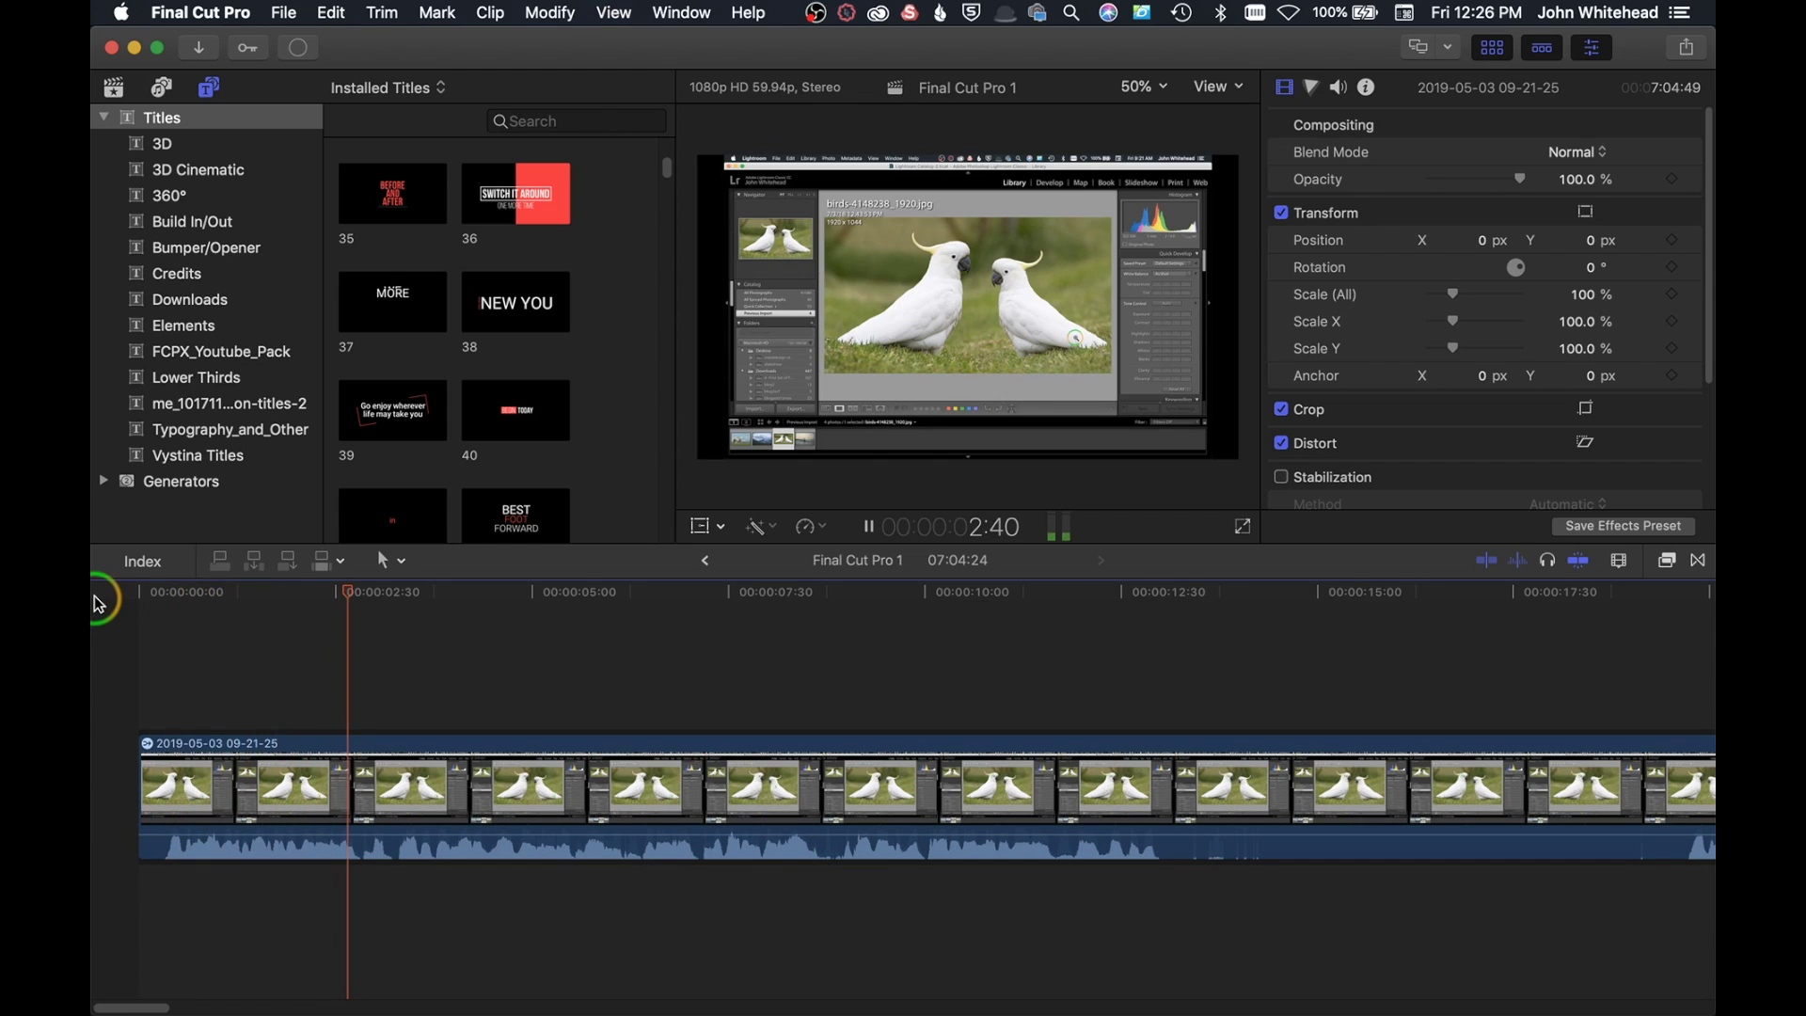
pyautogui.press('space')
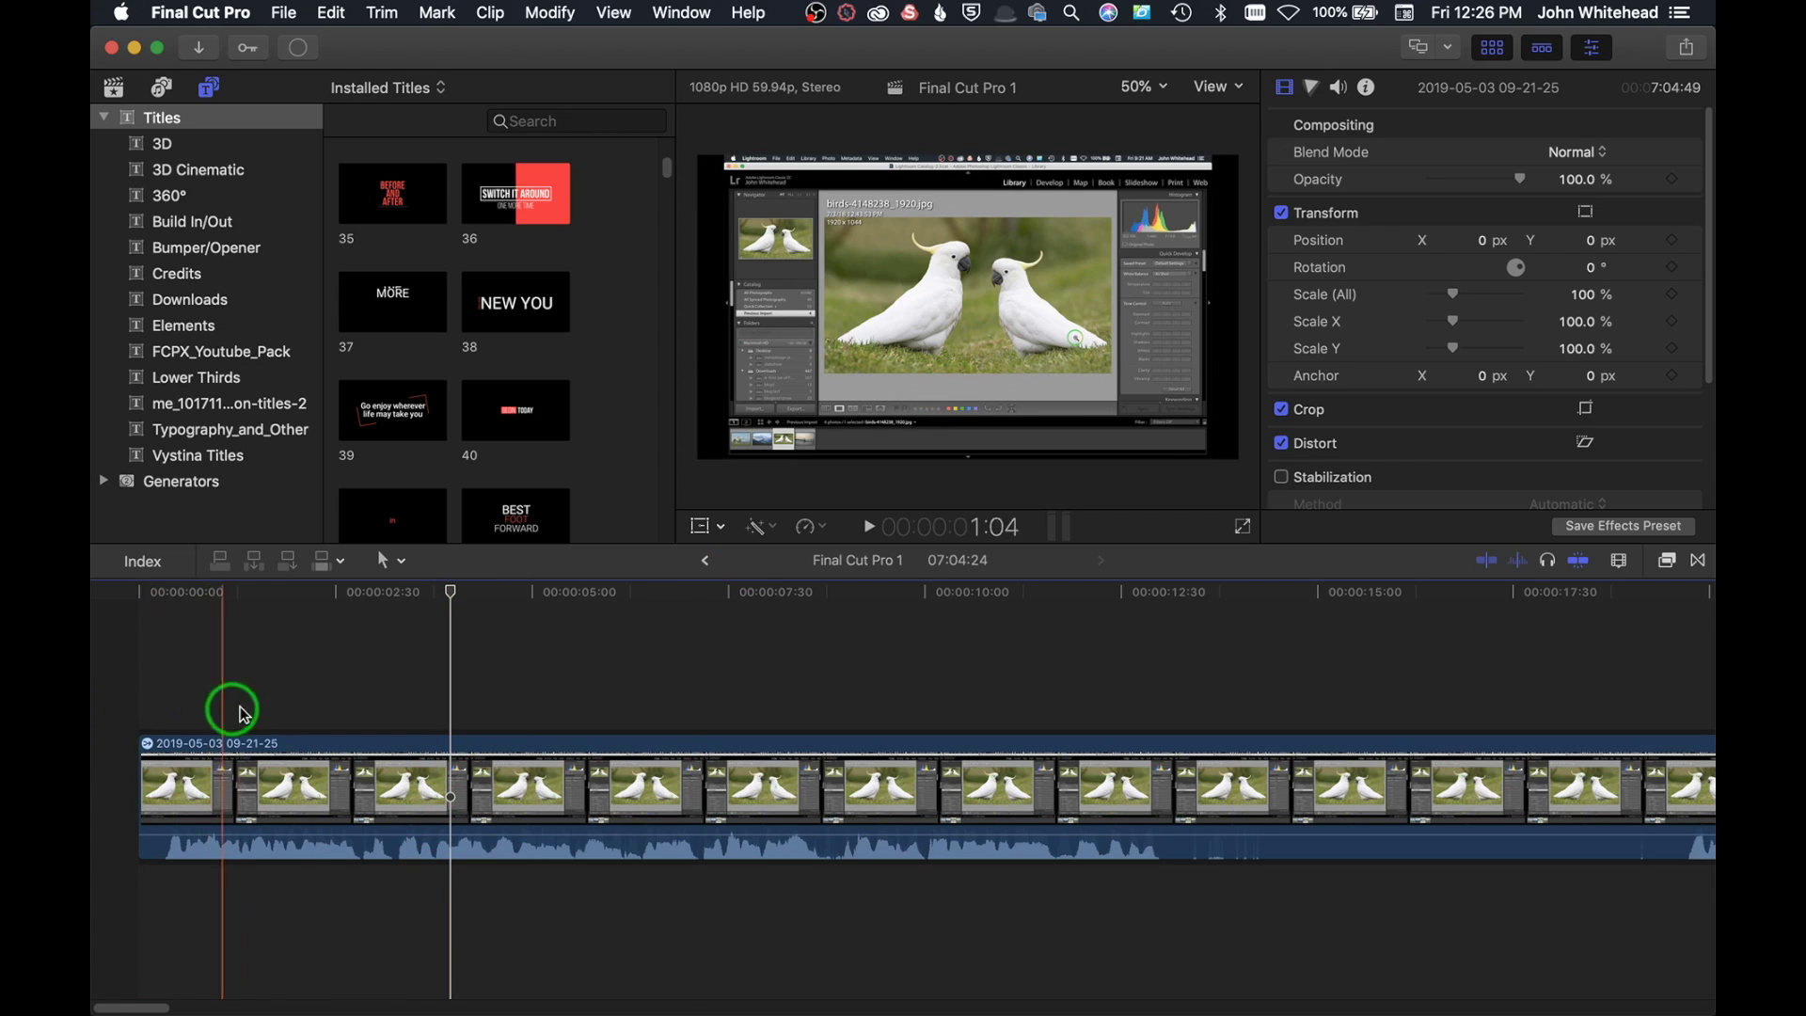
# Step: Play the clip to locate the gap in the speech, and isolate it with blade cuts at about 6:25 and 6:10
pyautogui.press('super+equal')
pyautogui.press('super+equal')
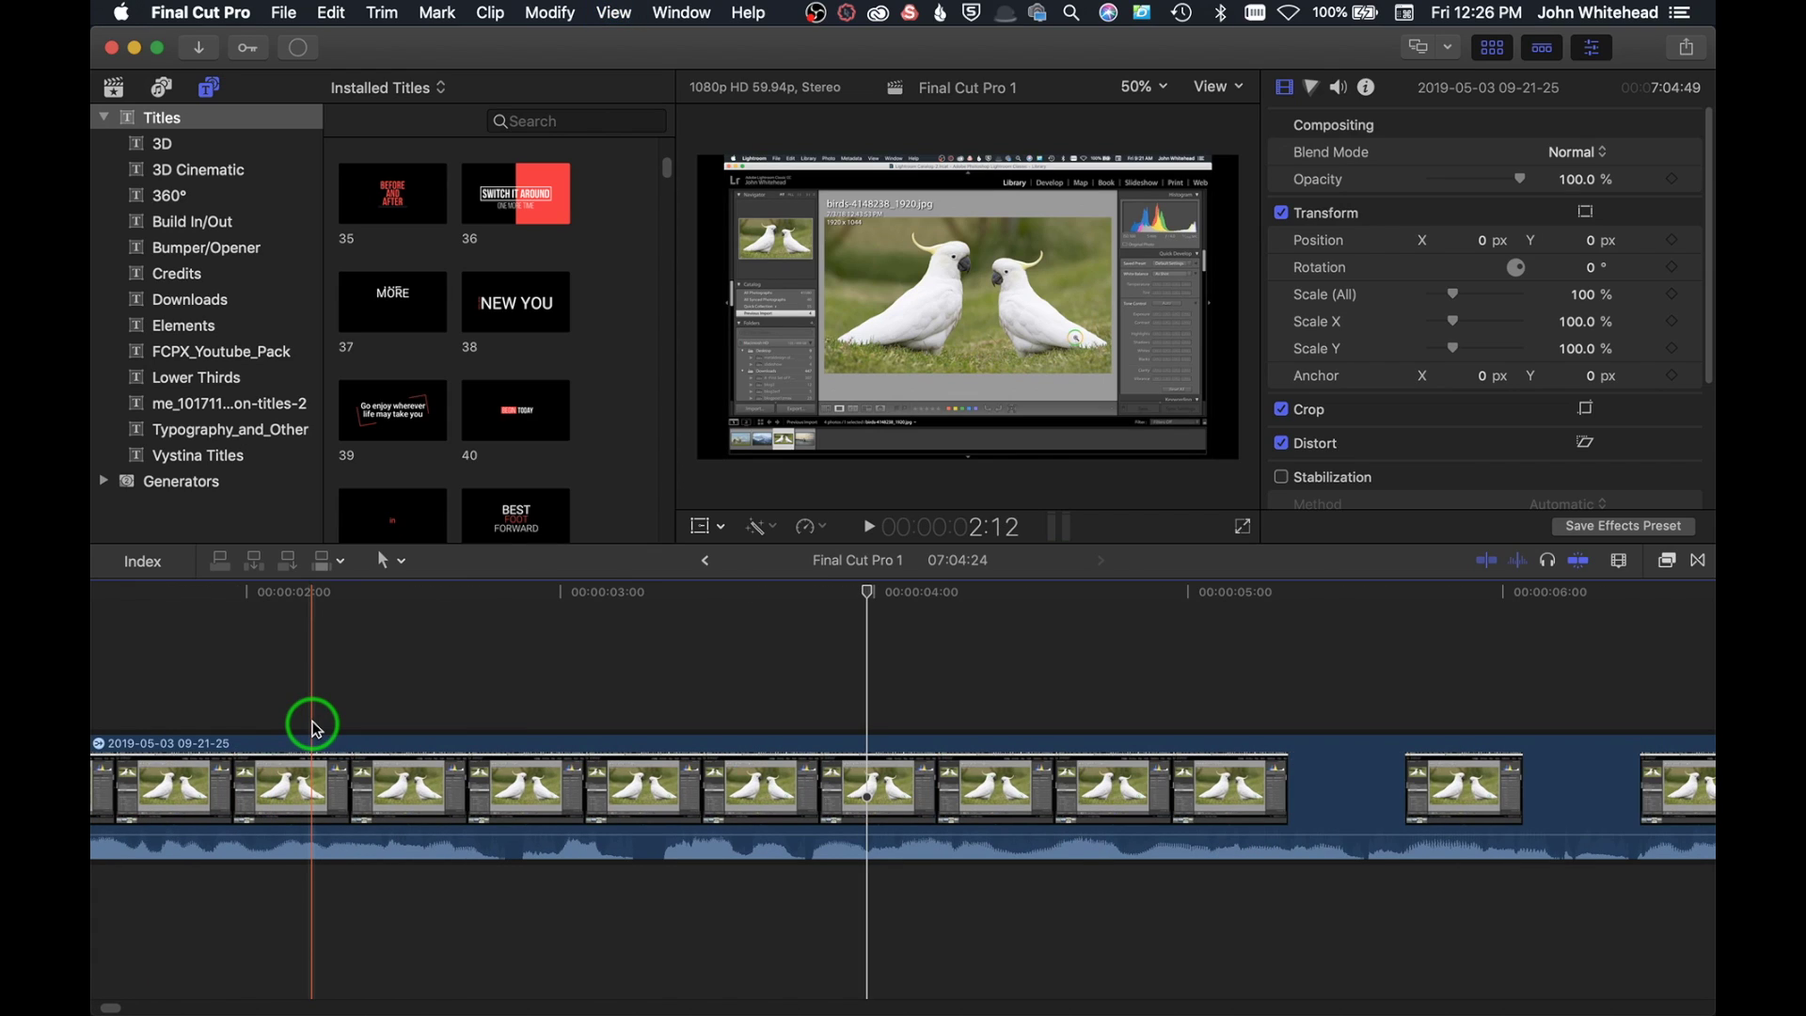
pyautogui.moveTo(111, 1007); pyautogui.dragTo(100, 1007)
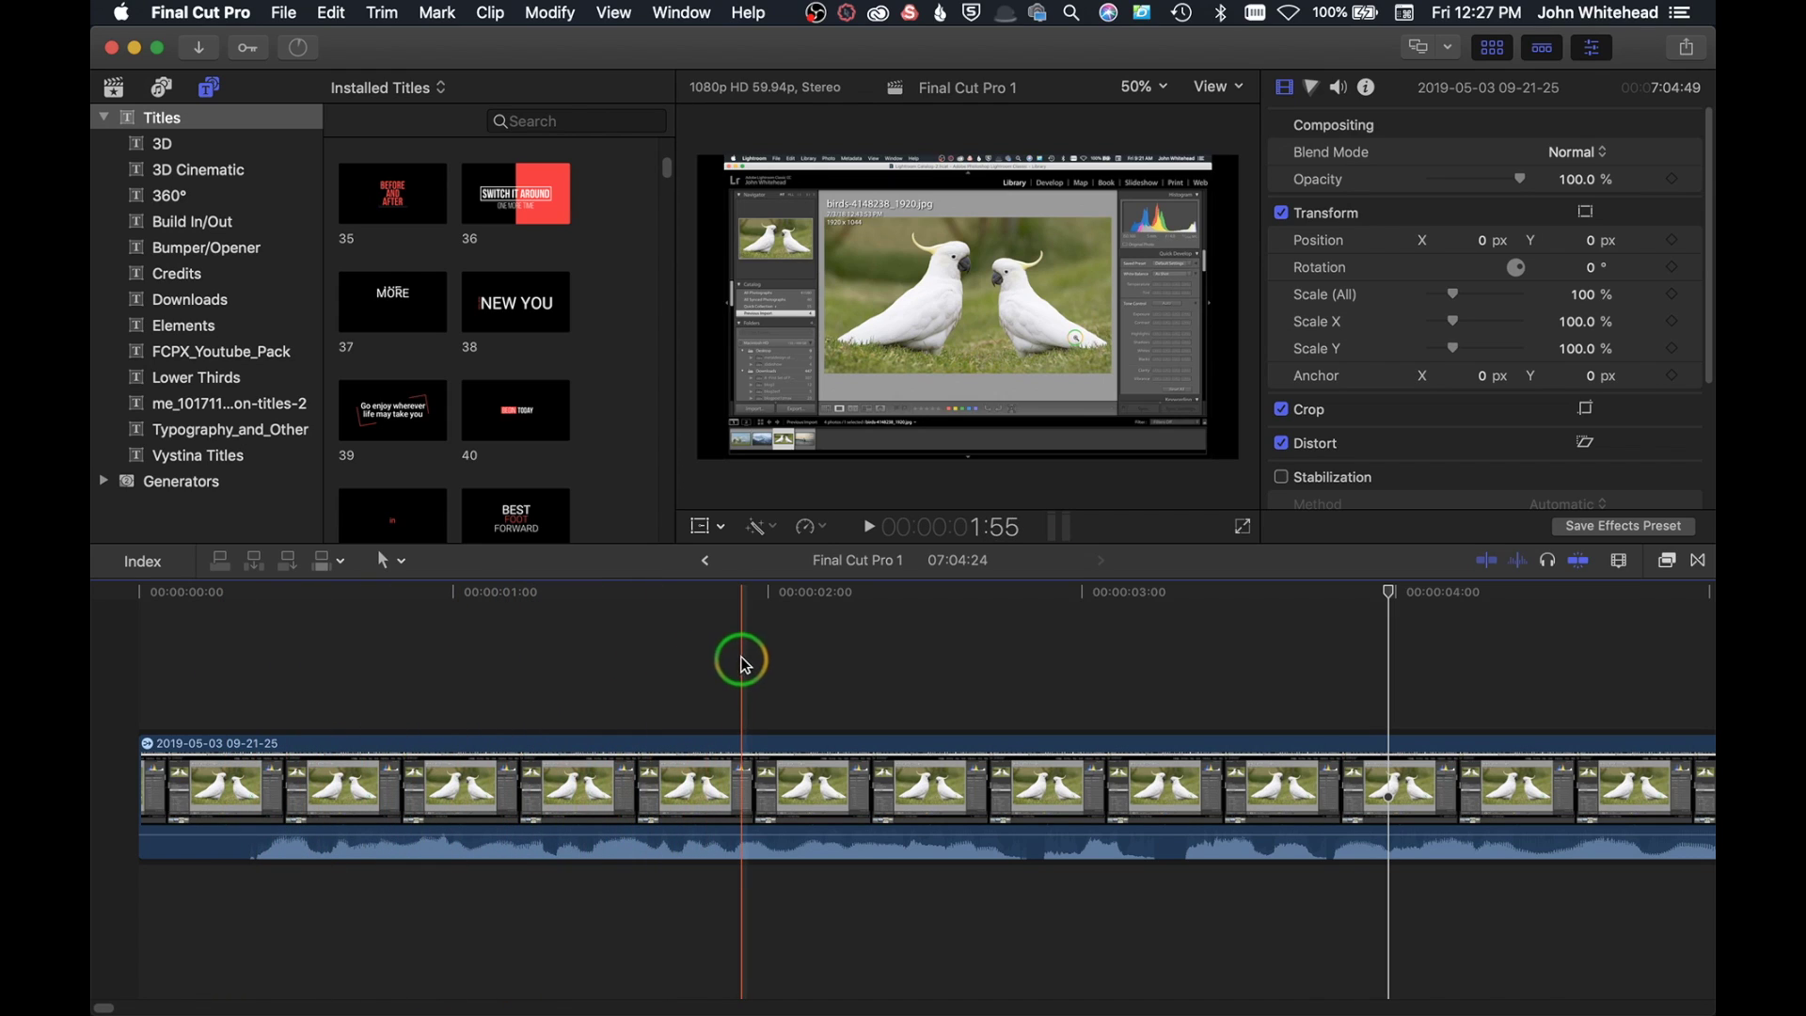
pyautogui.click(236, 645)
pyautogui.press('space')
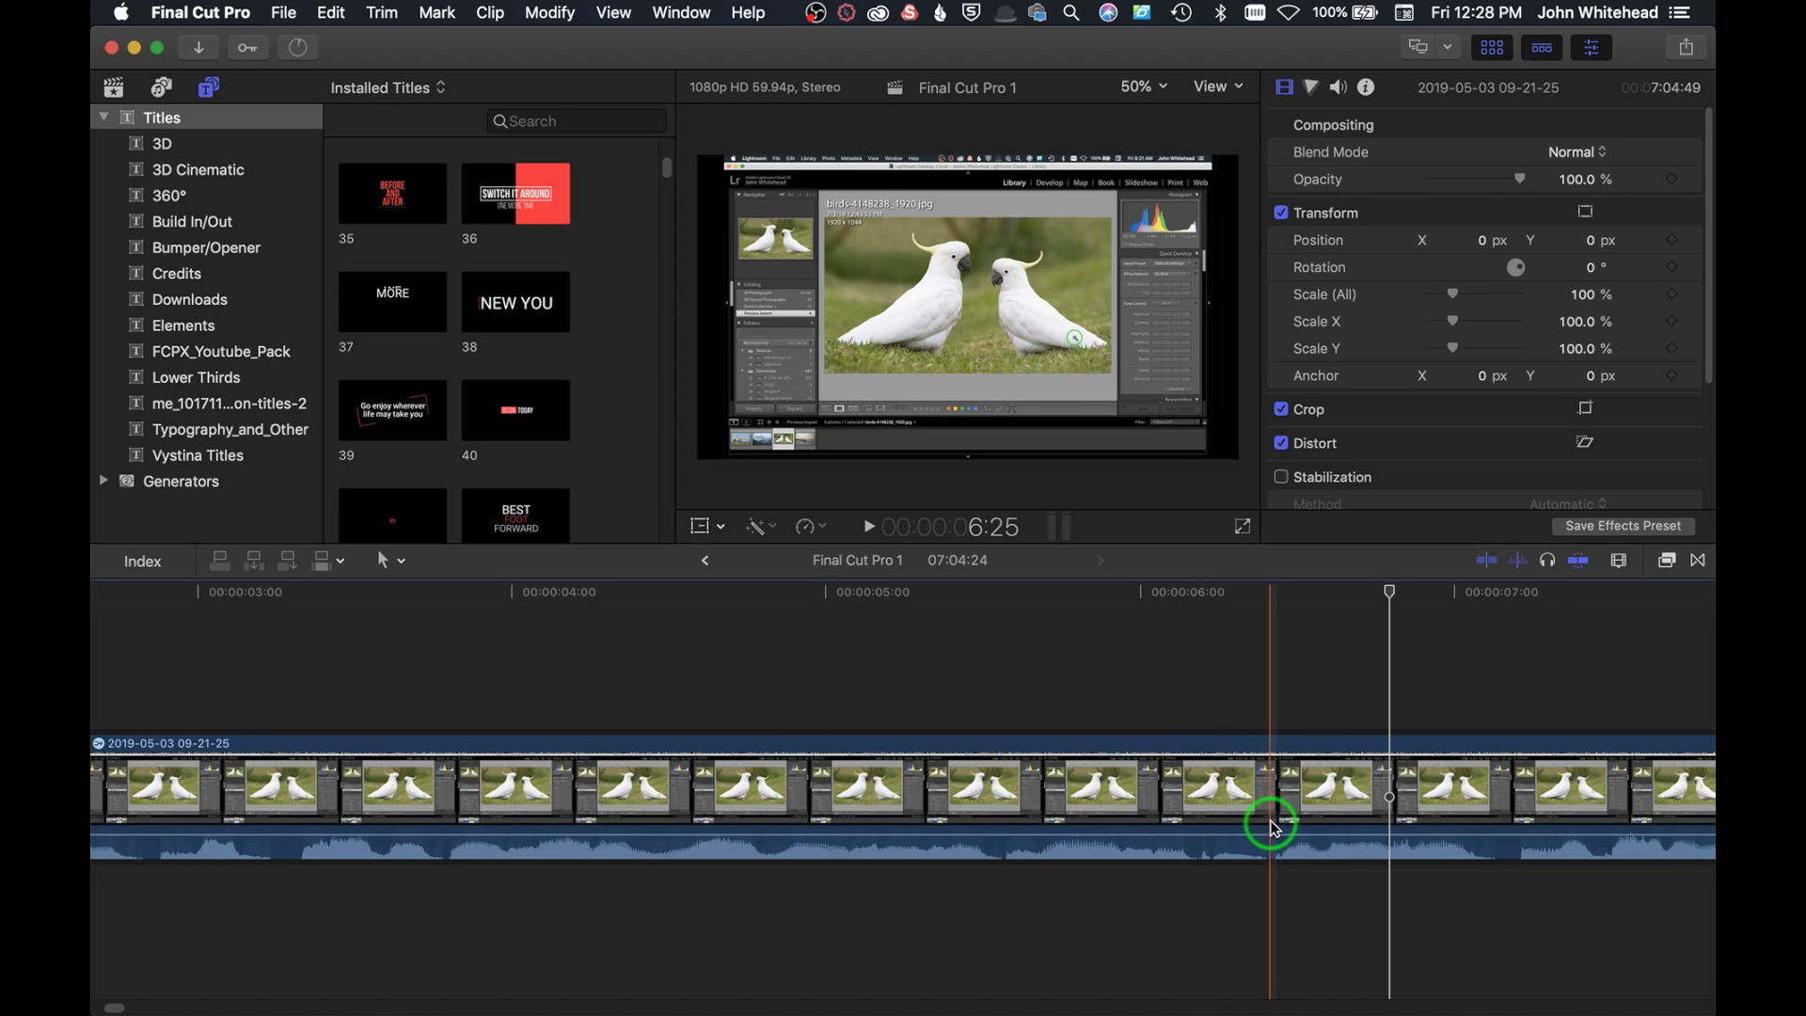
pyautogui.press('p')
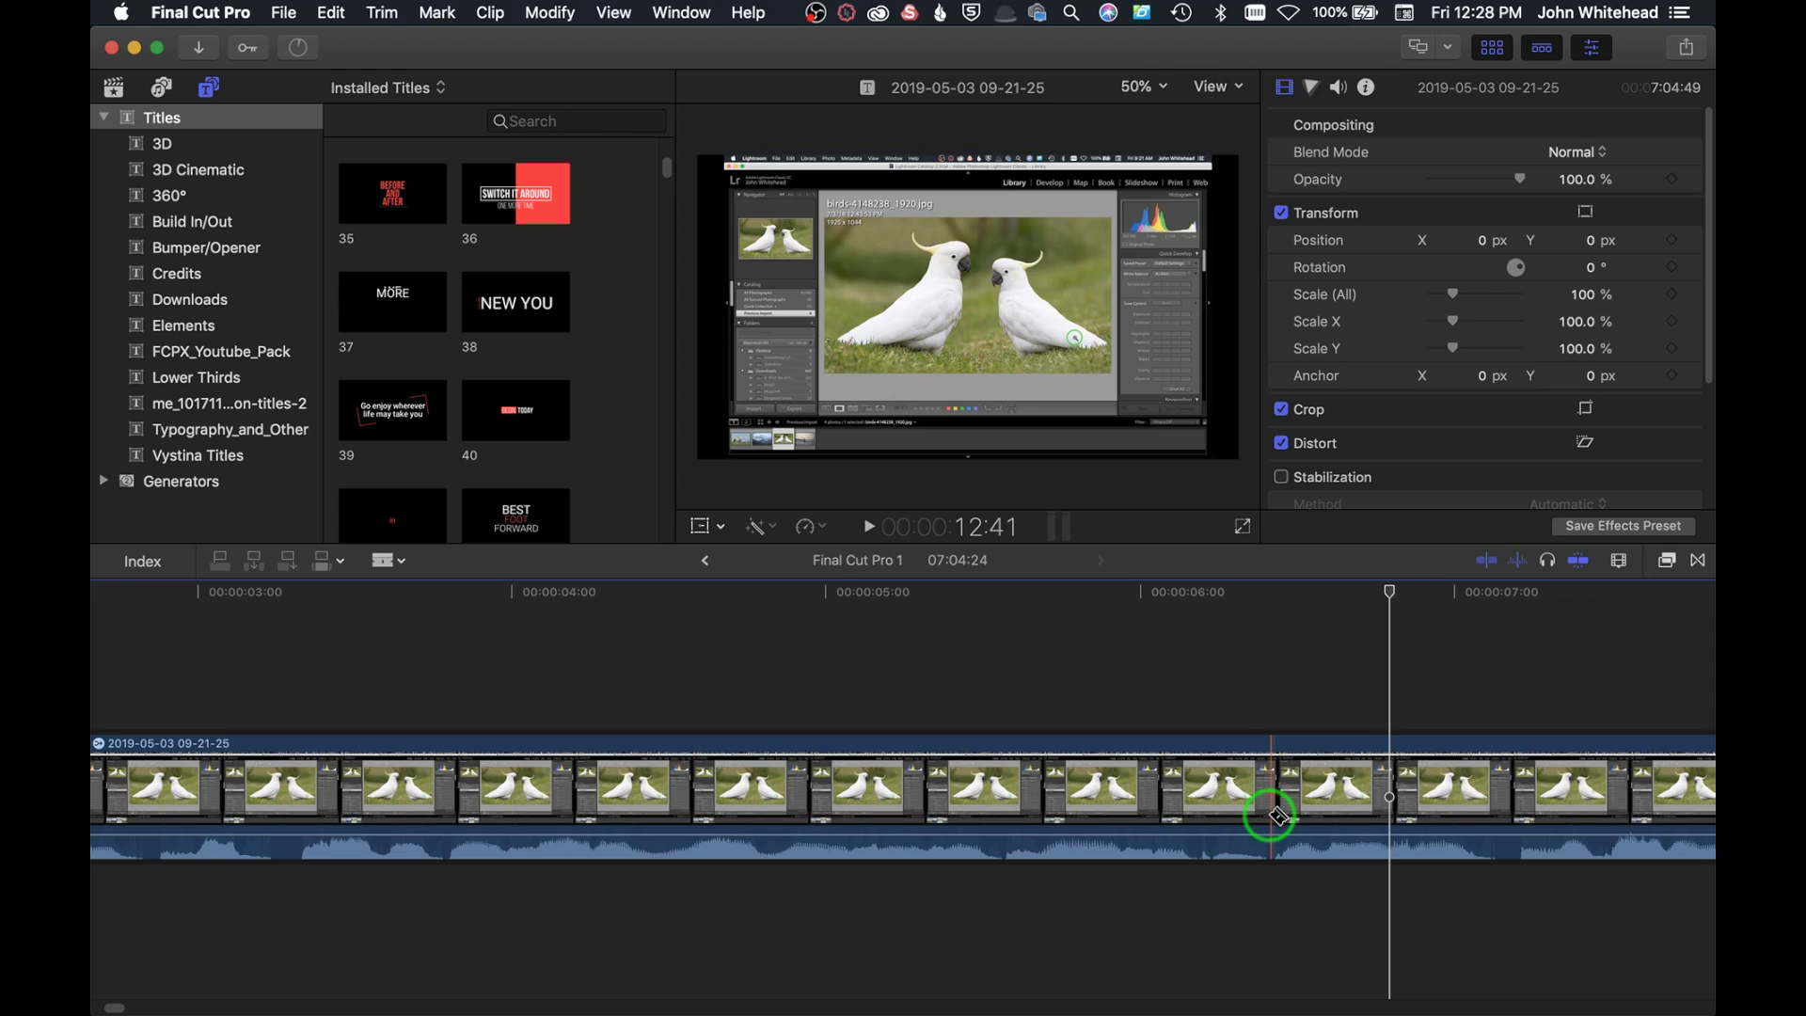
pyautogui.click(1277, 817)
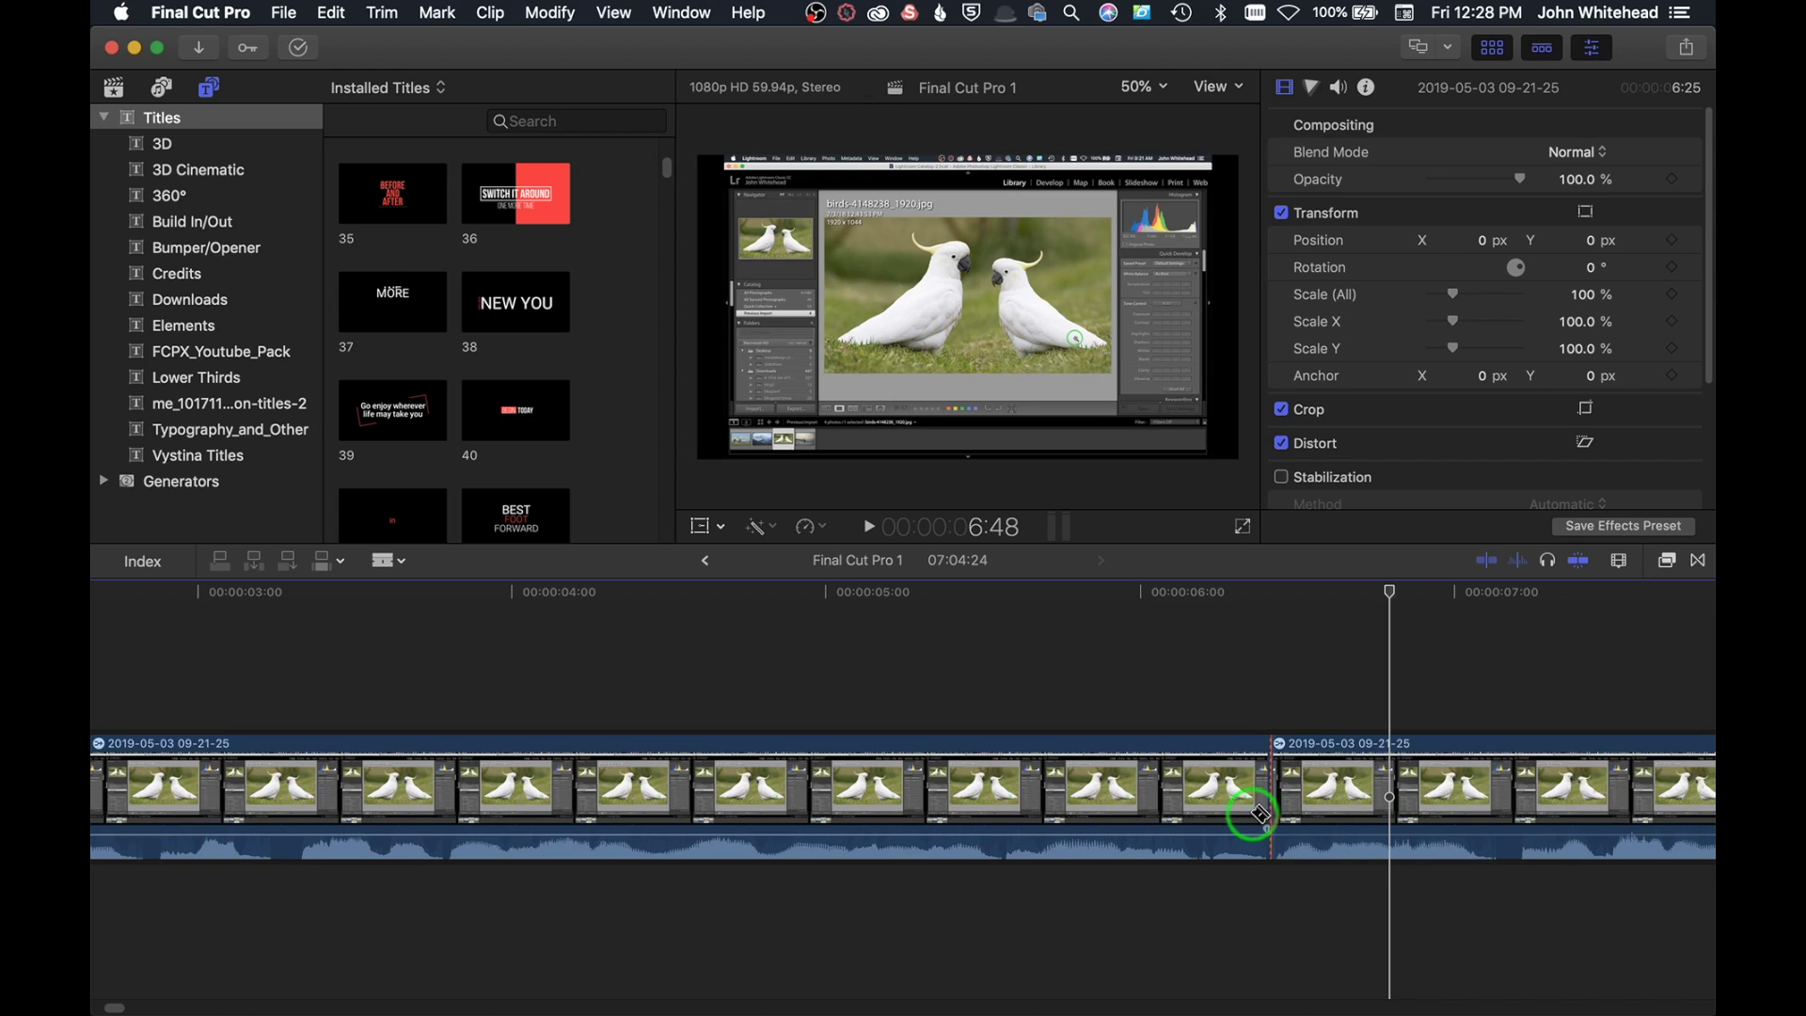
pyautogui.click(1197, 817)
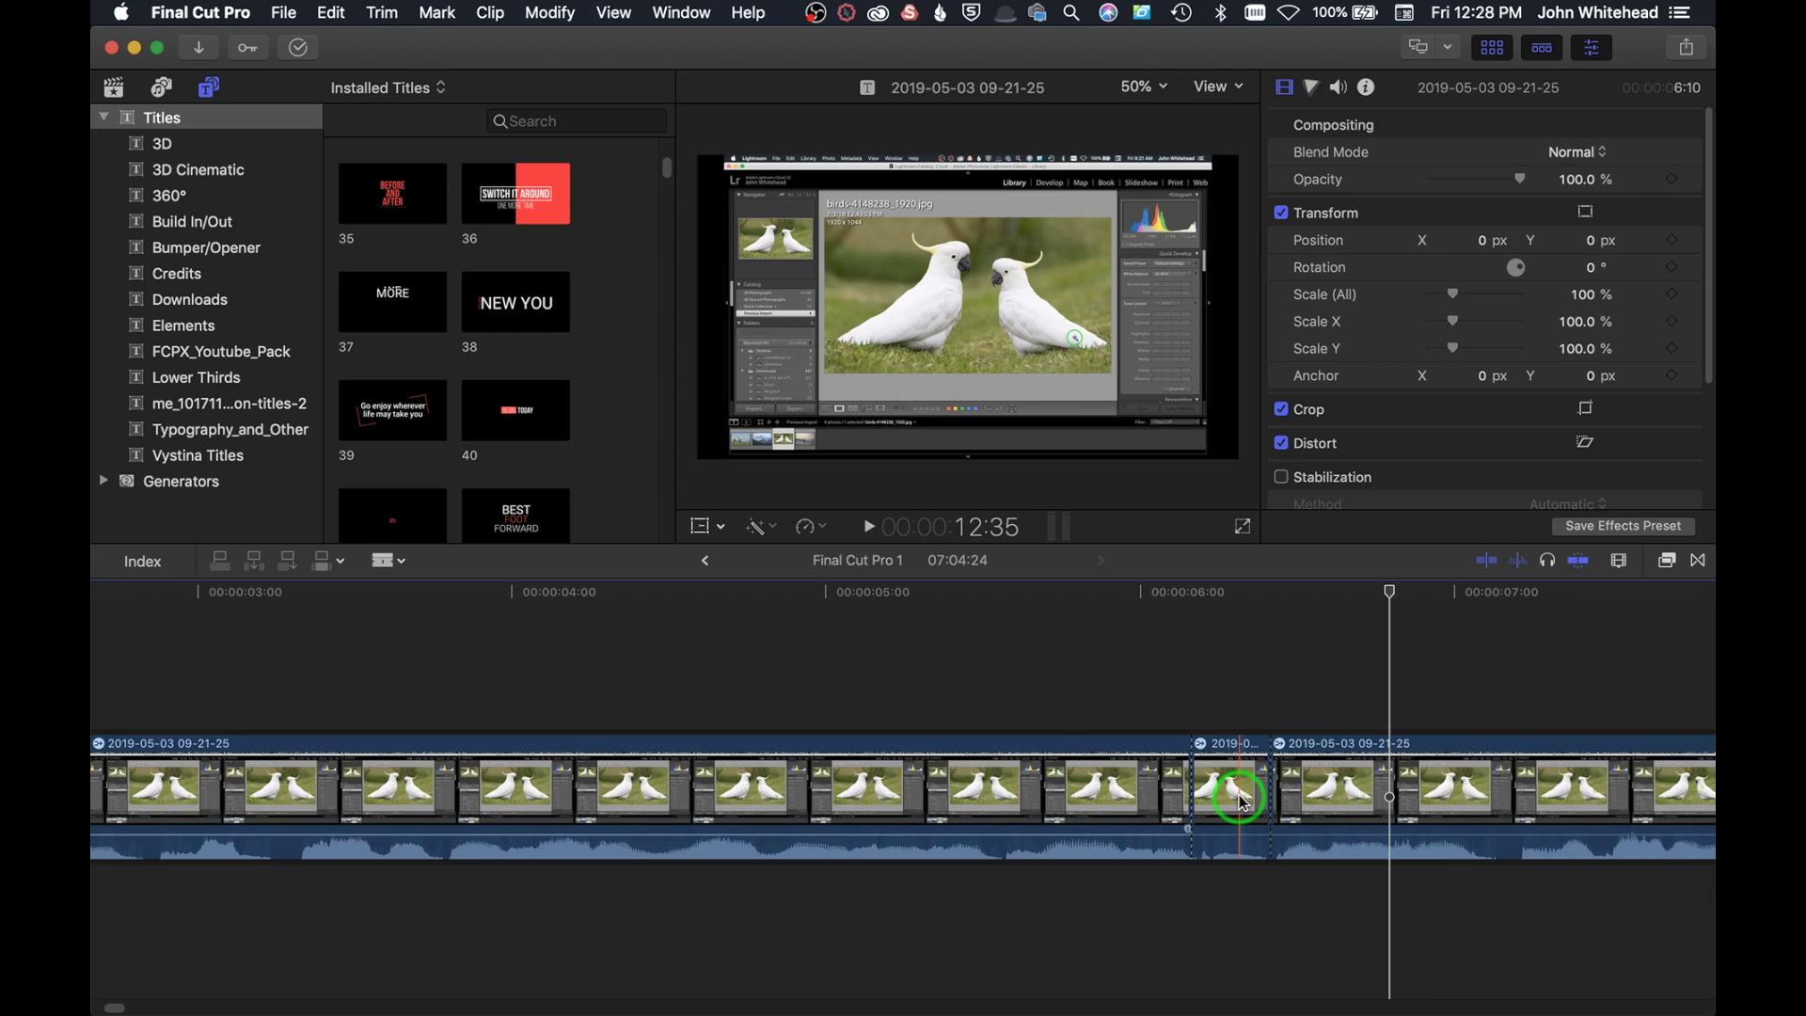
# Step: Lower the volume of the short isolated piece to silence, and play back across its cuts
pyautogui.press('a')
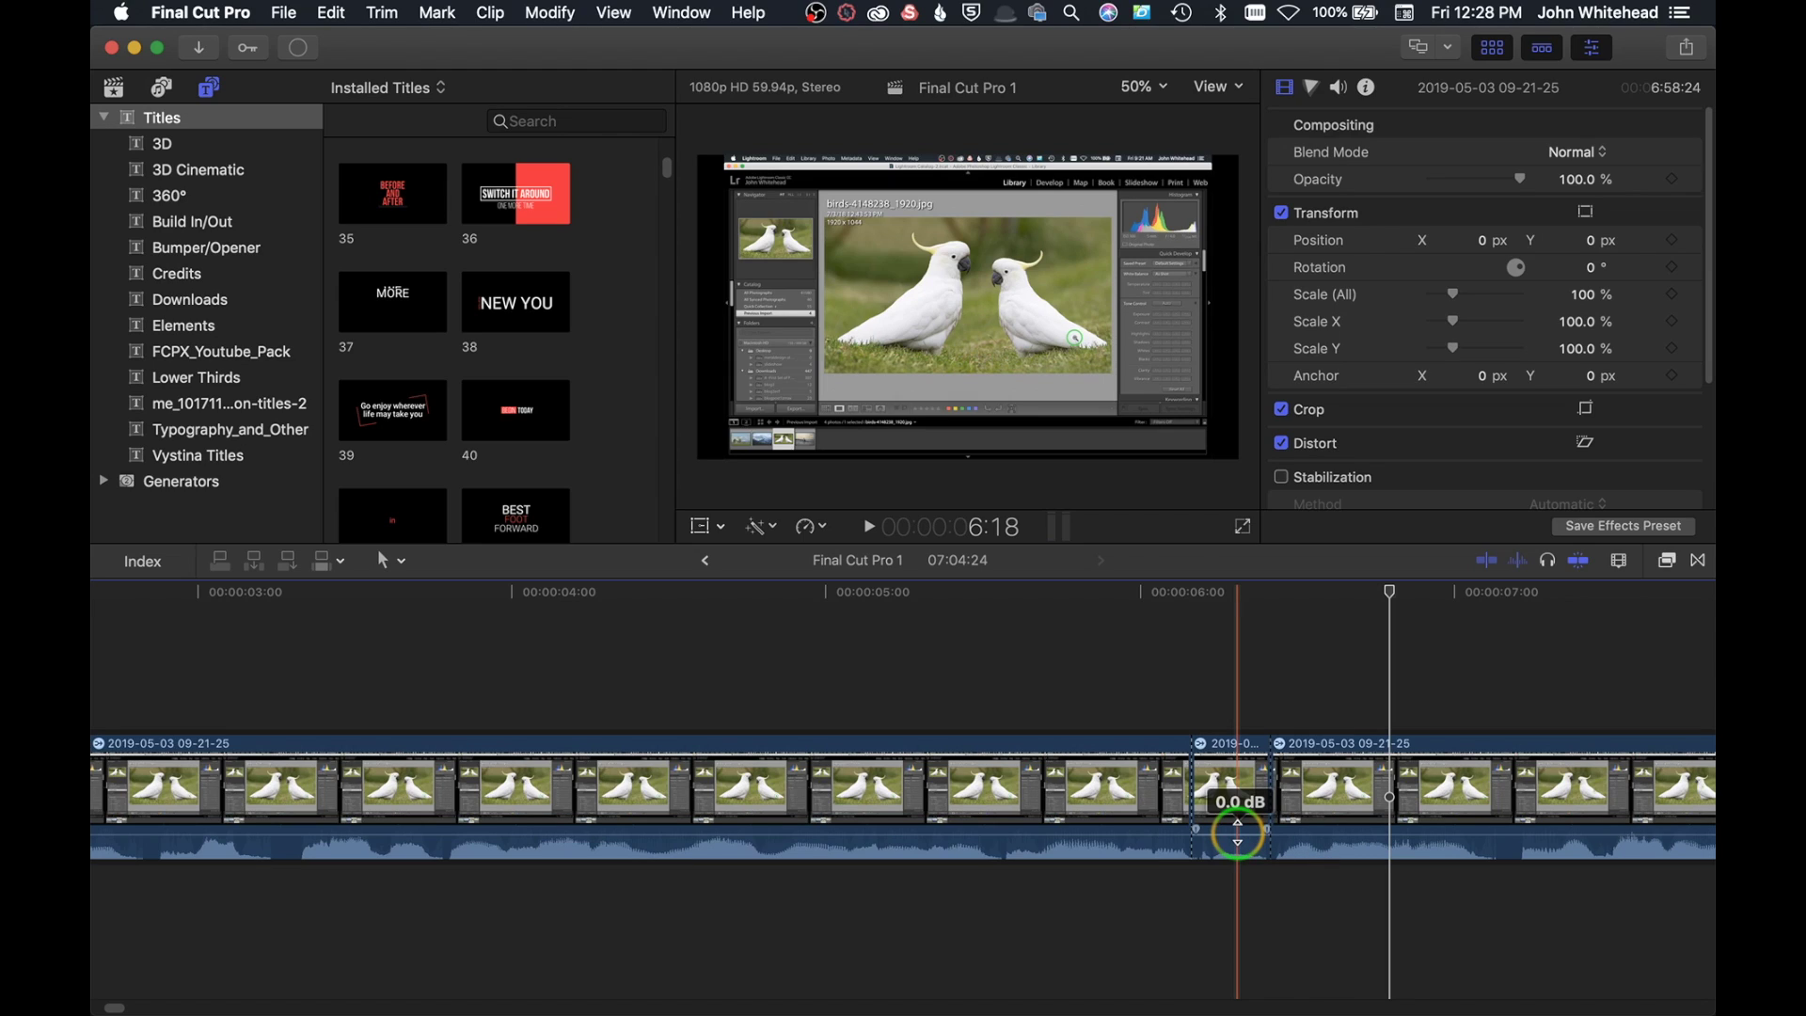
pyautogui.moveTo(1238, 832); pyautogui.dragTo(1238, 866)
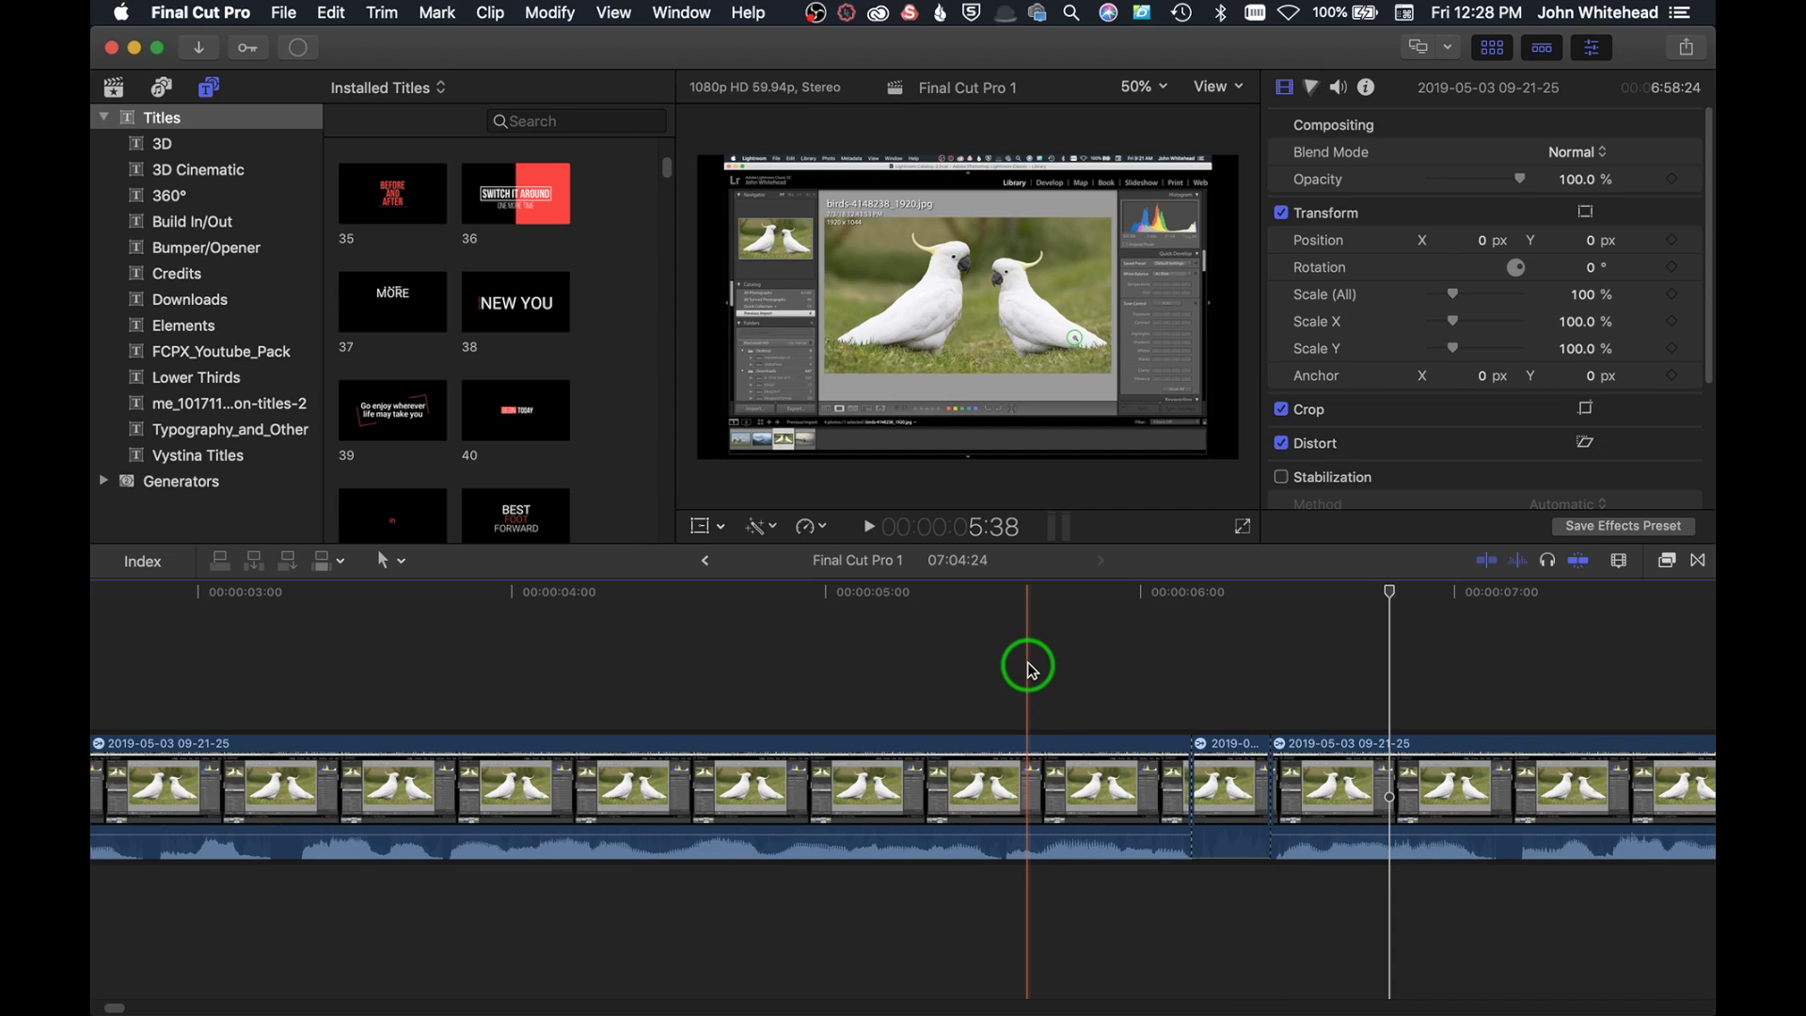
pyautogui.press('space')
pyautogui.press('space')
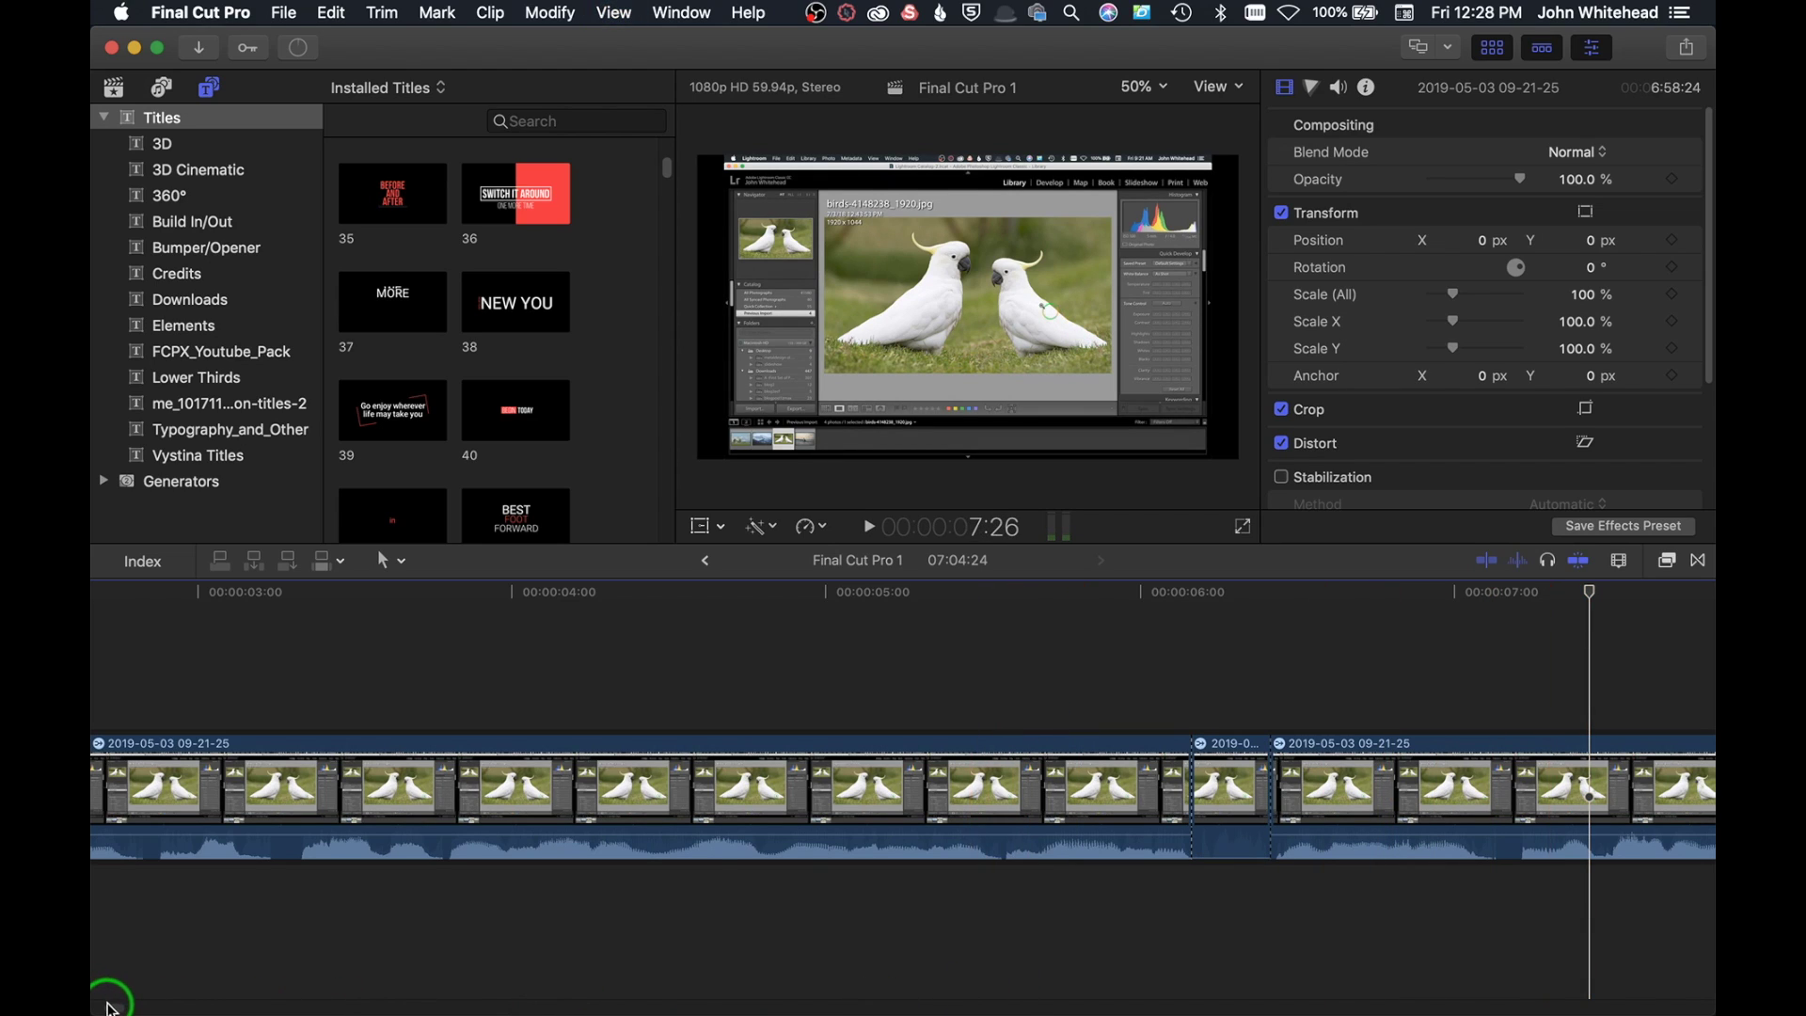
# Step: Find where speech resumes after the long silence, and blade the clip just before it at about 19 seconds 41 frames
pyautogui.hscroll(10, 96, 1002)
pyautogui.moveTo(1580, 834)
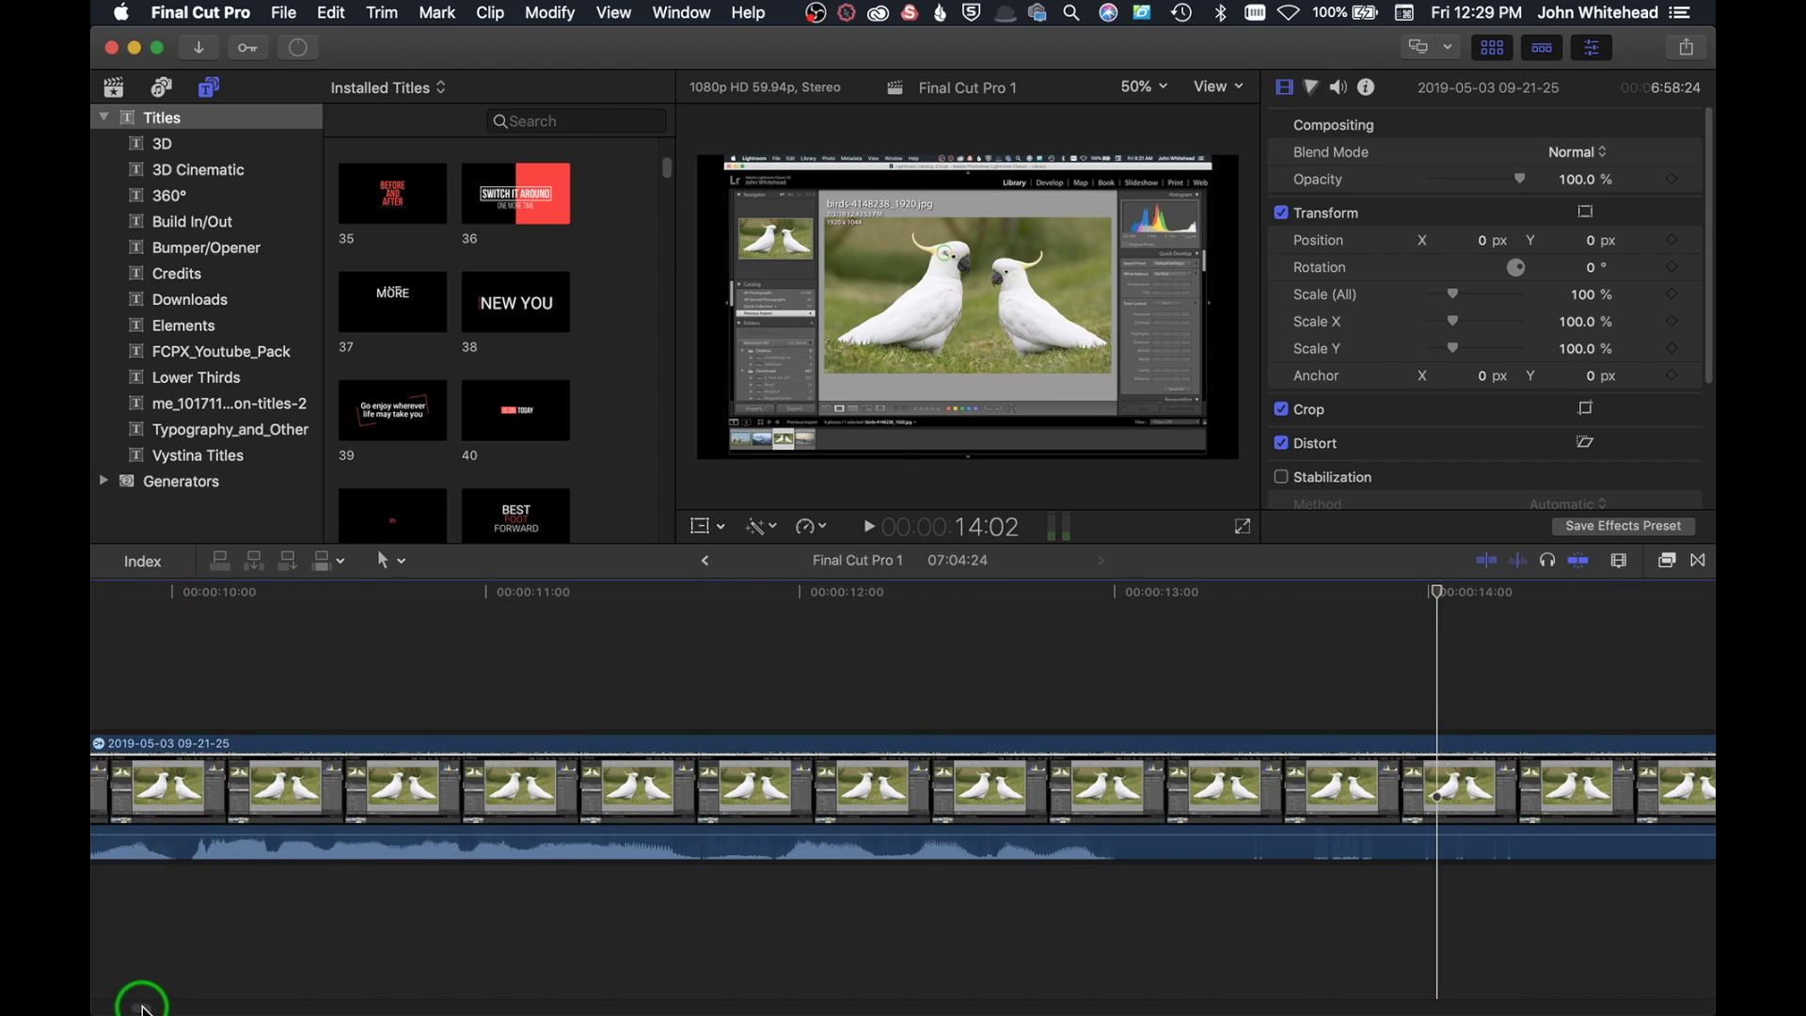
pyautogui.hscroll(5, 141, 986)
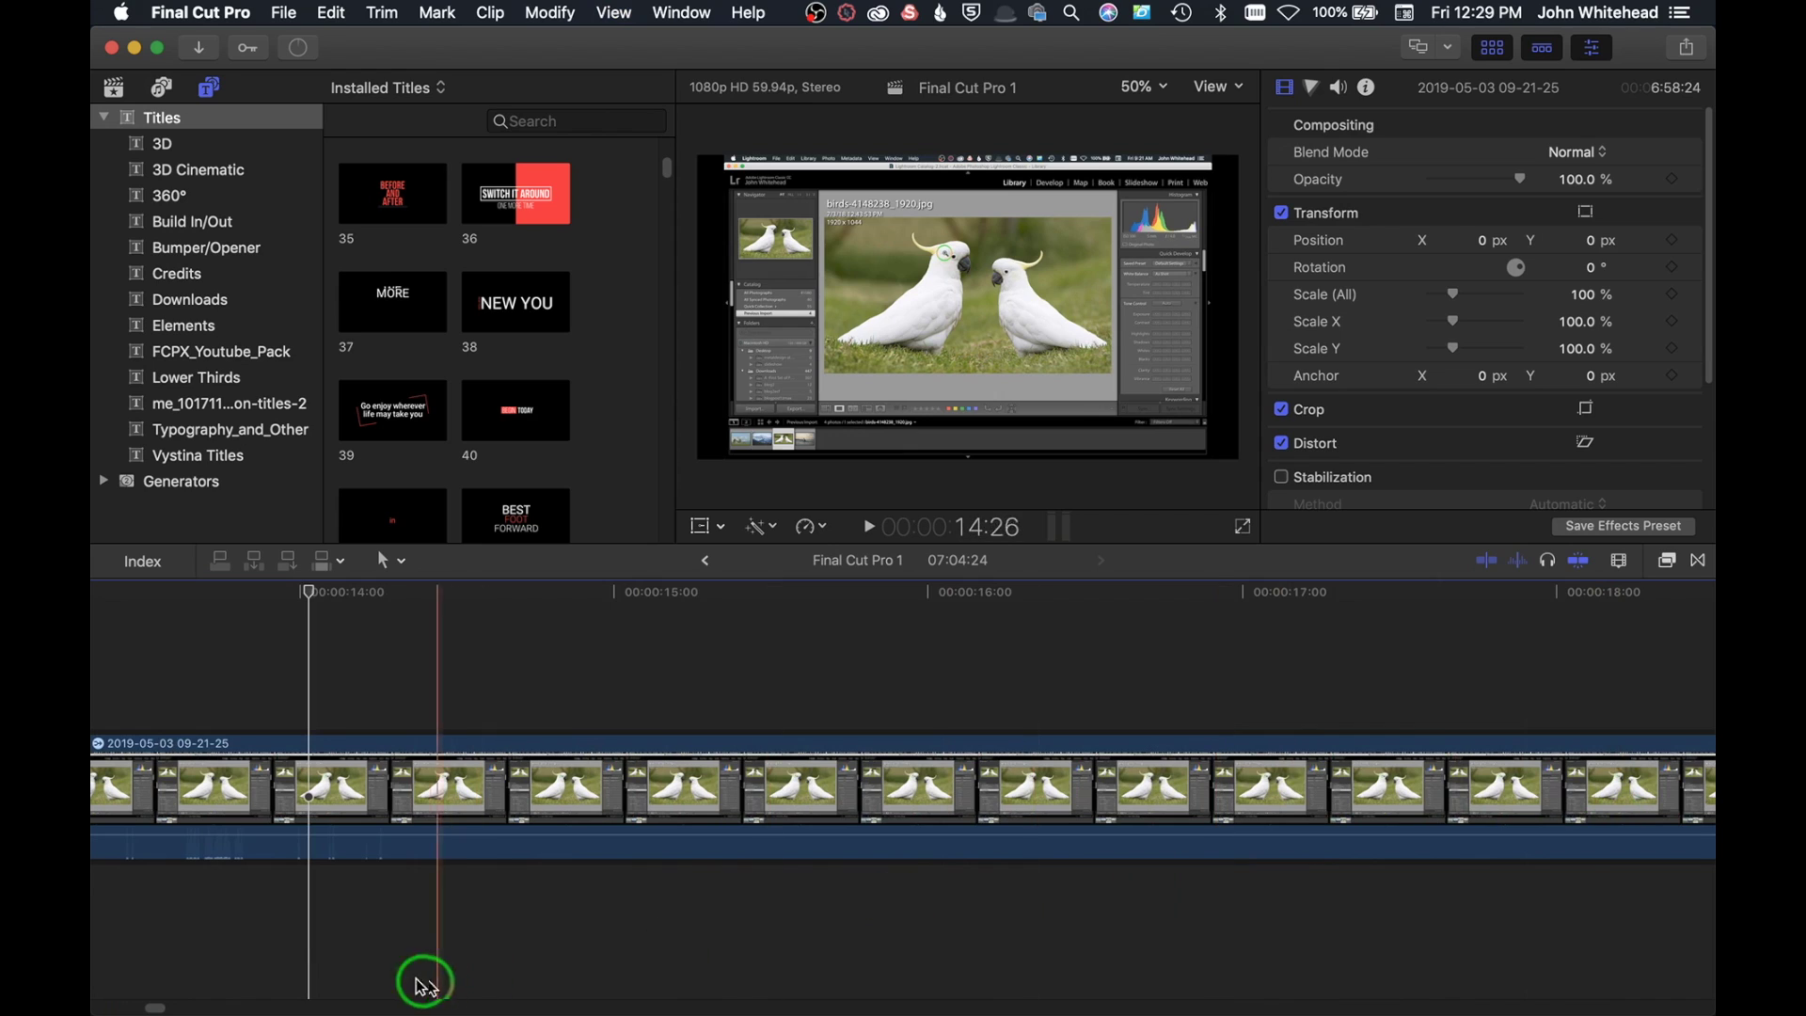
pyautogui.hscroll(3, 167, 1005)
pyautogui.hscroll(4, 168, 1005)
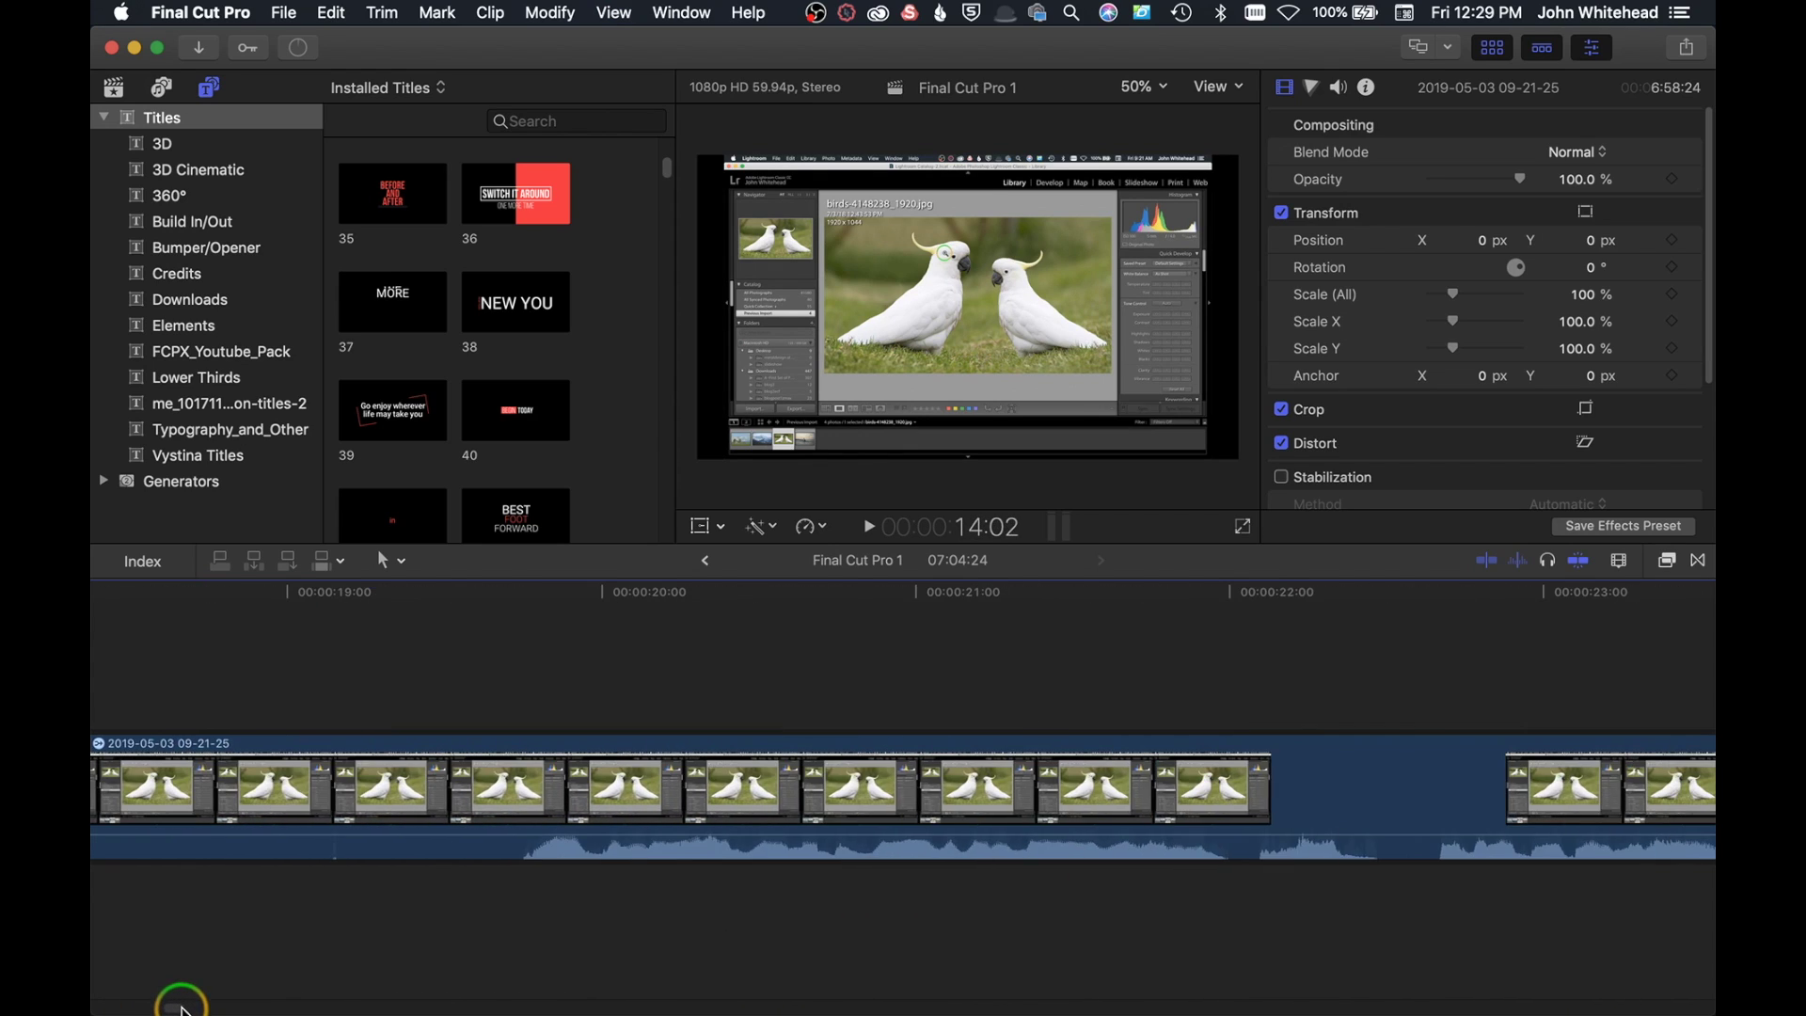
pyautogui.click(522, 663)
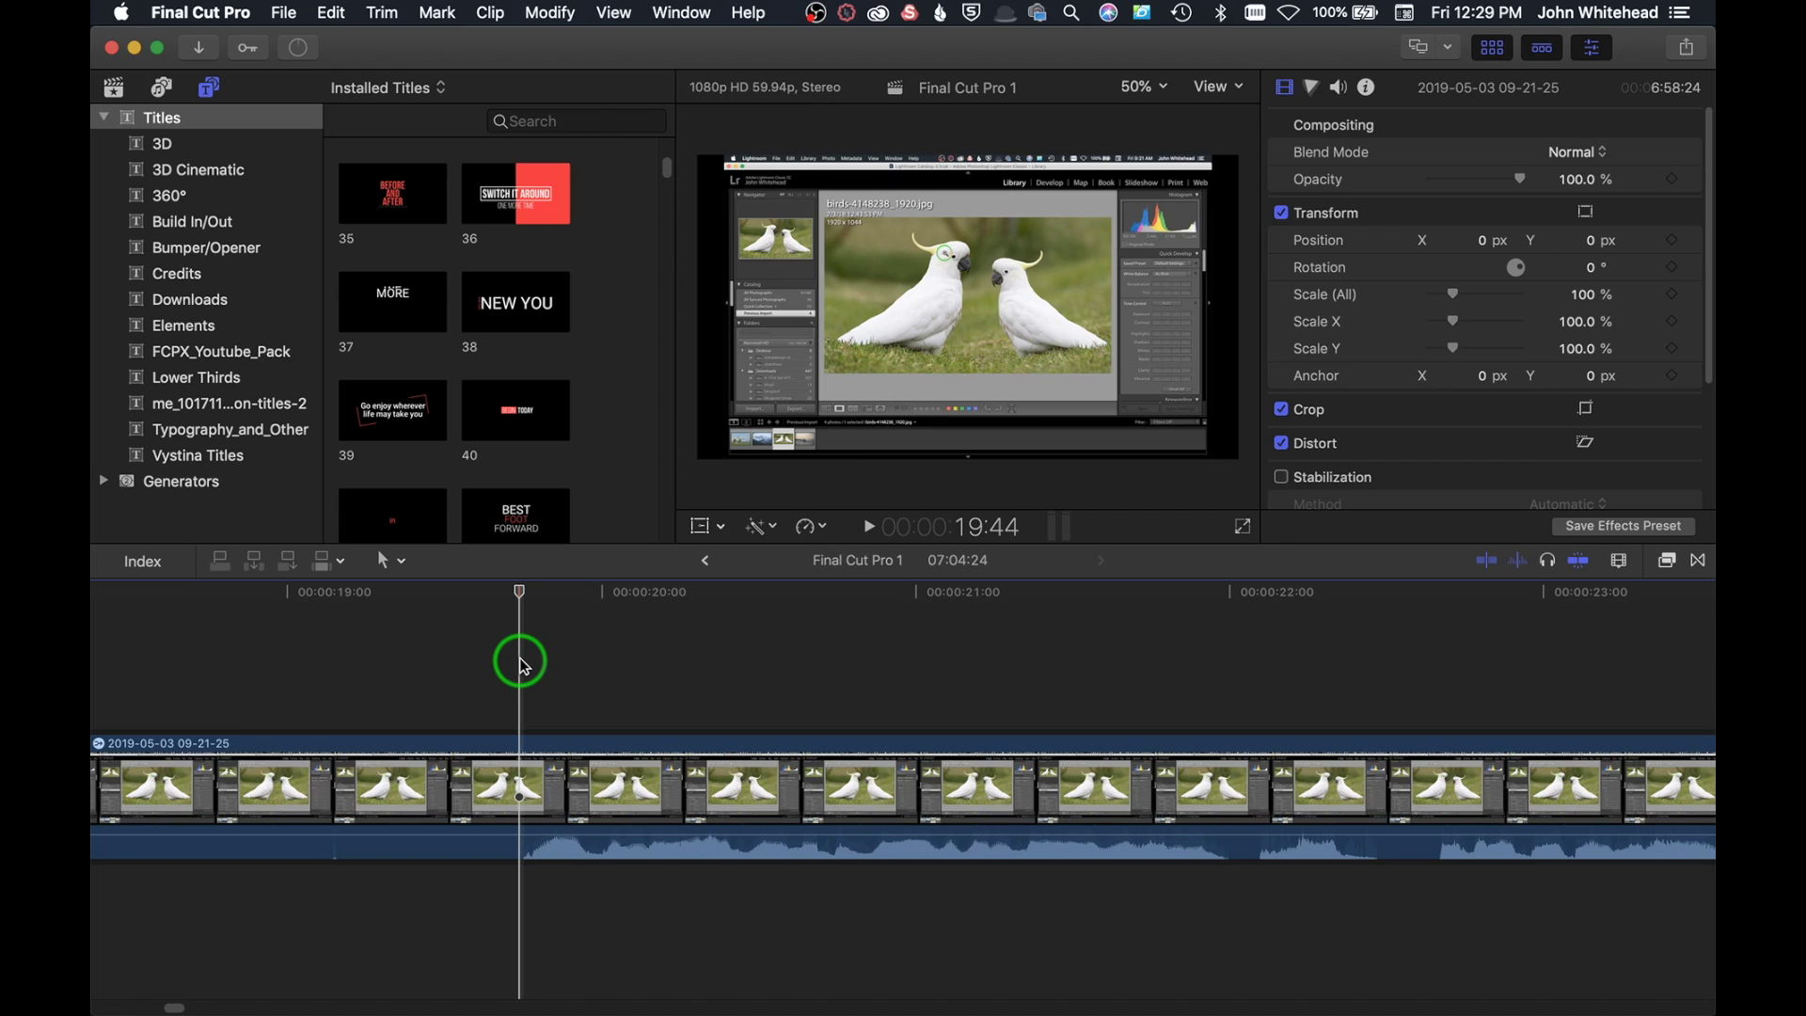
pyautogui.press('space')
pyautogui.press('space')
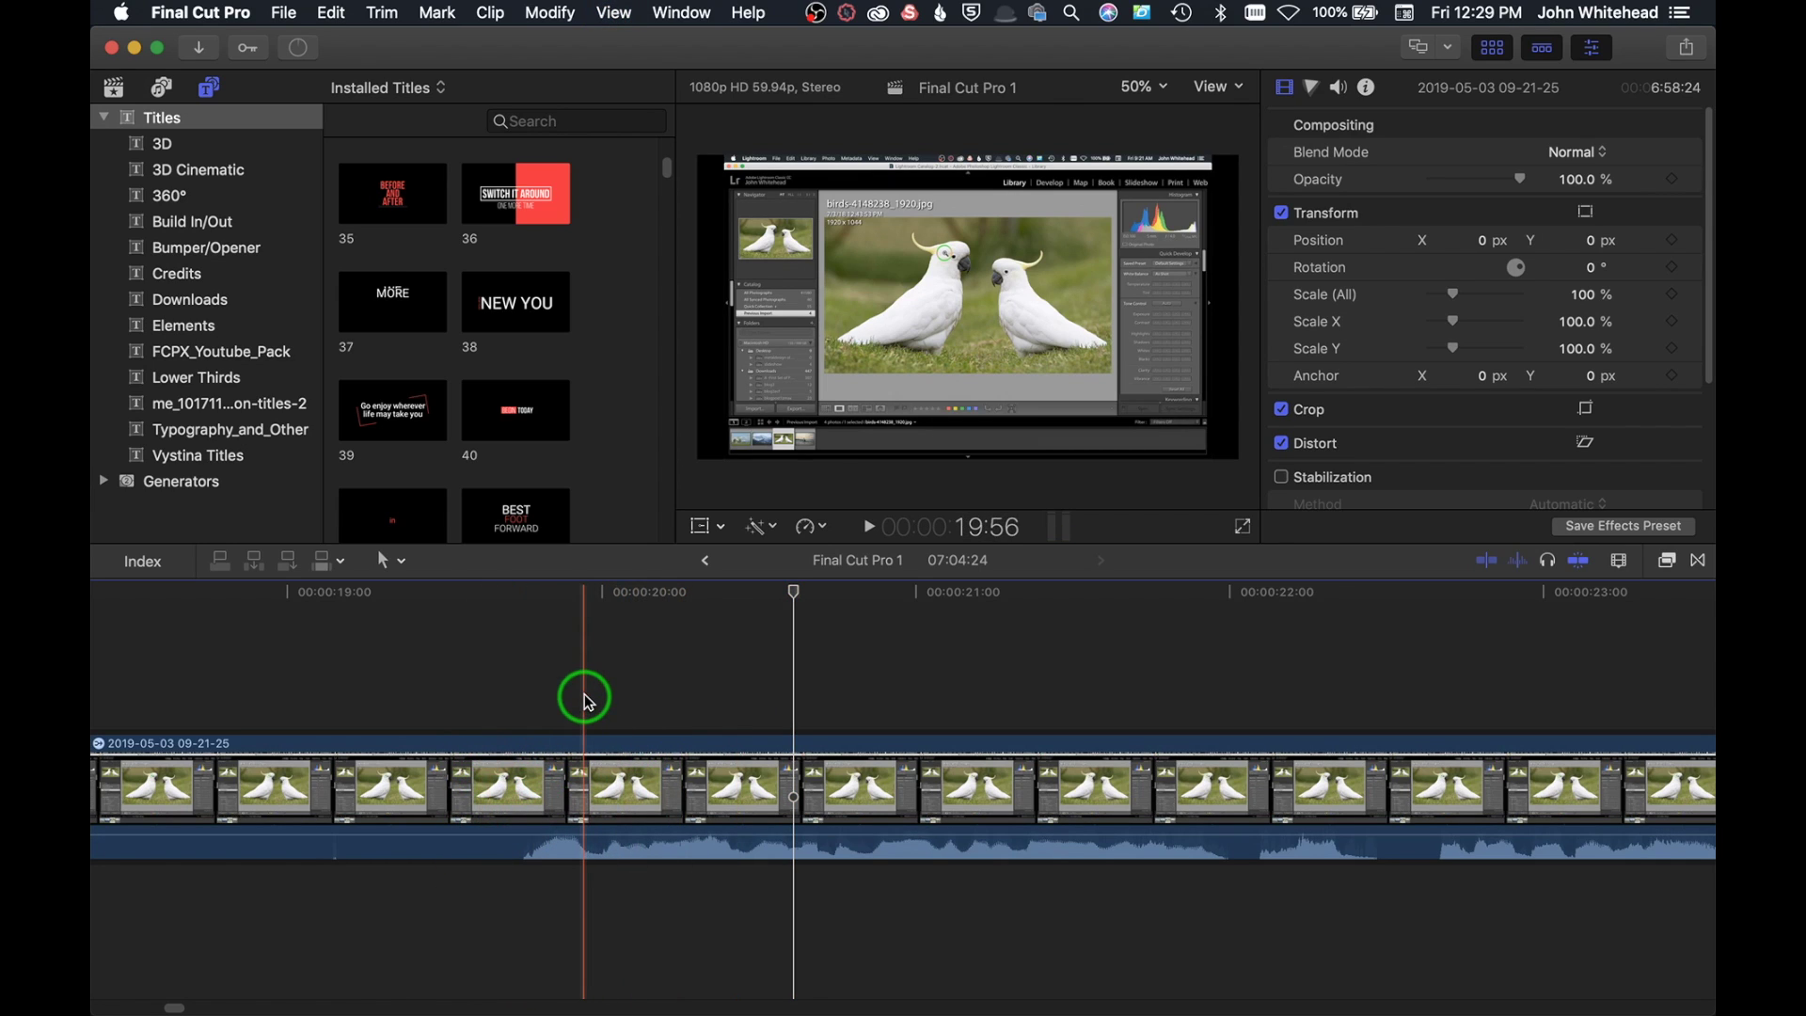
pyautogui.press('t')
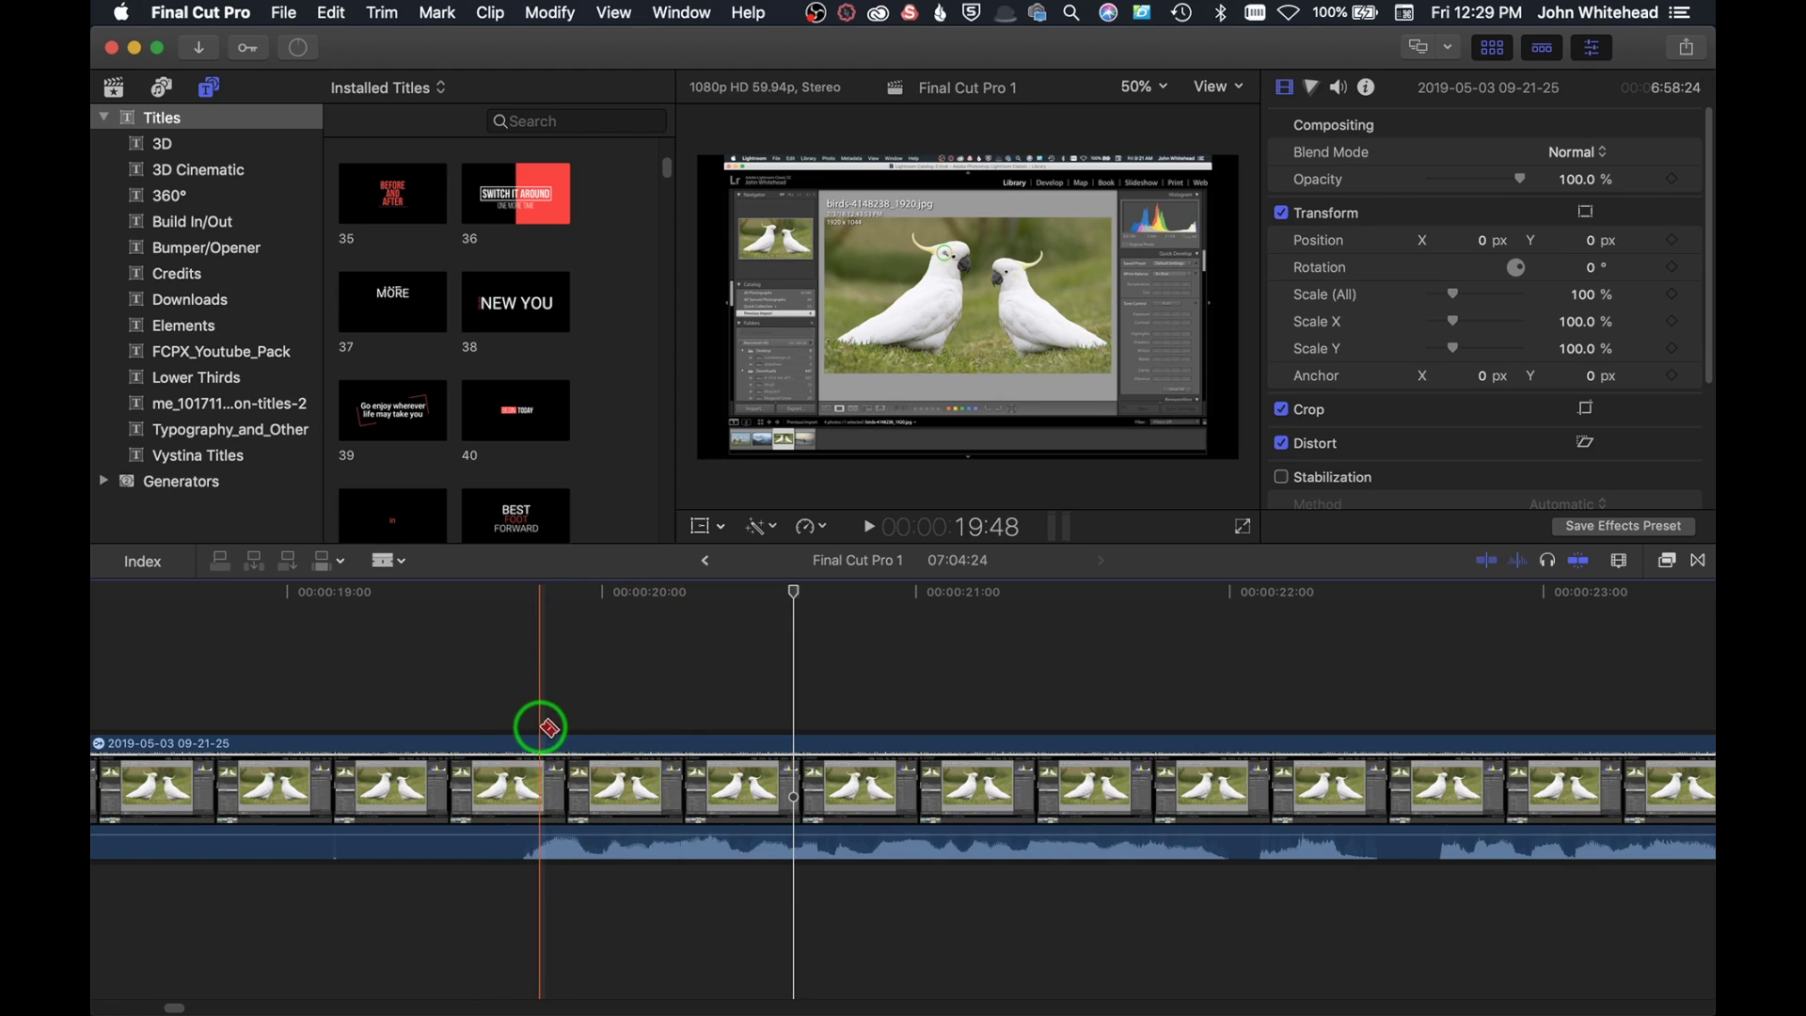
pyautogui.click(503, 776)
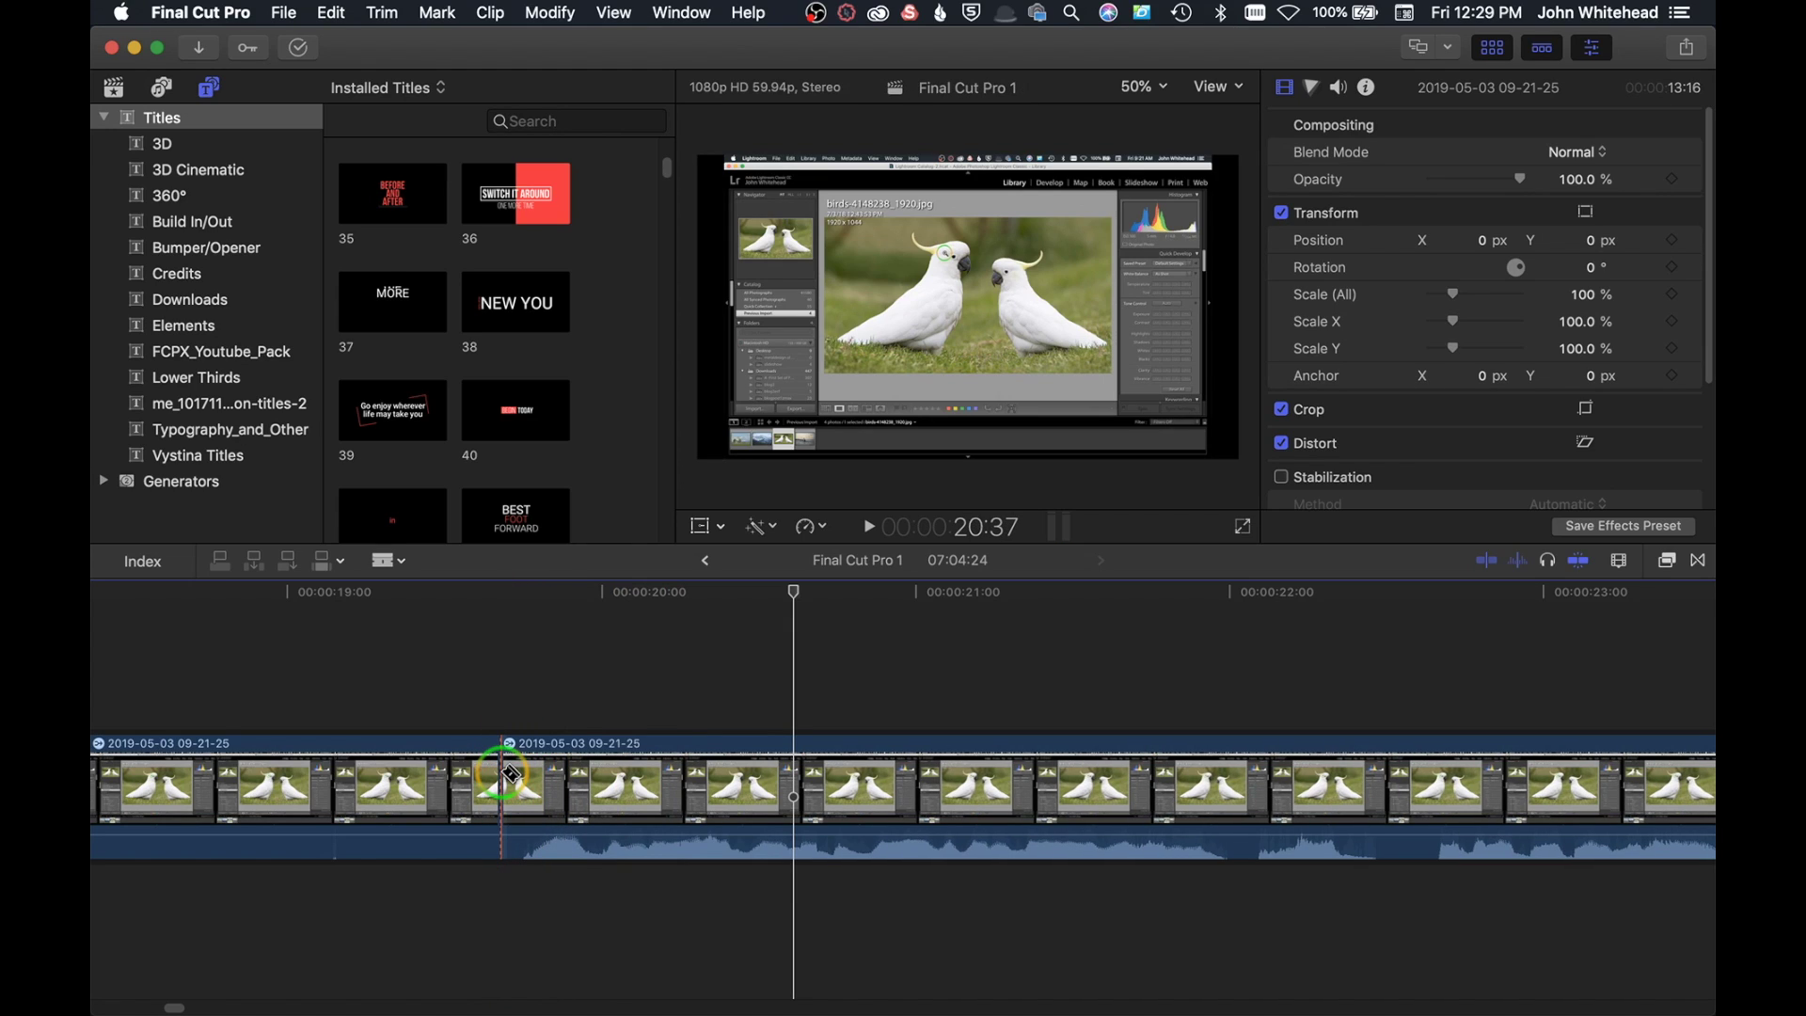
# Step: Delete the long silent piece that ends at the cut at about 19 seconds 41 frames
pyautogui.press('a')
pyautogui.click(353, 798)
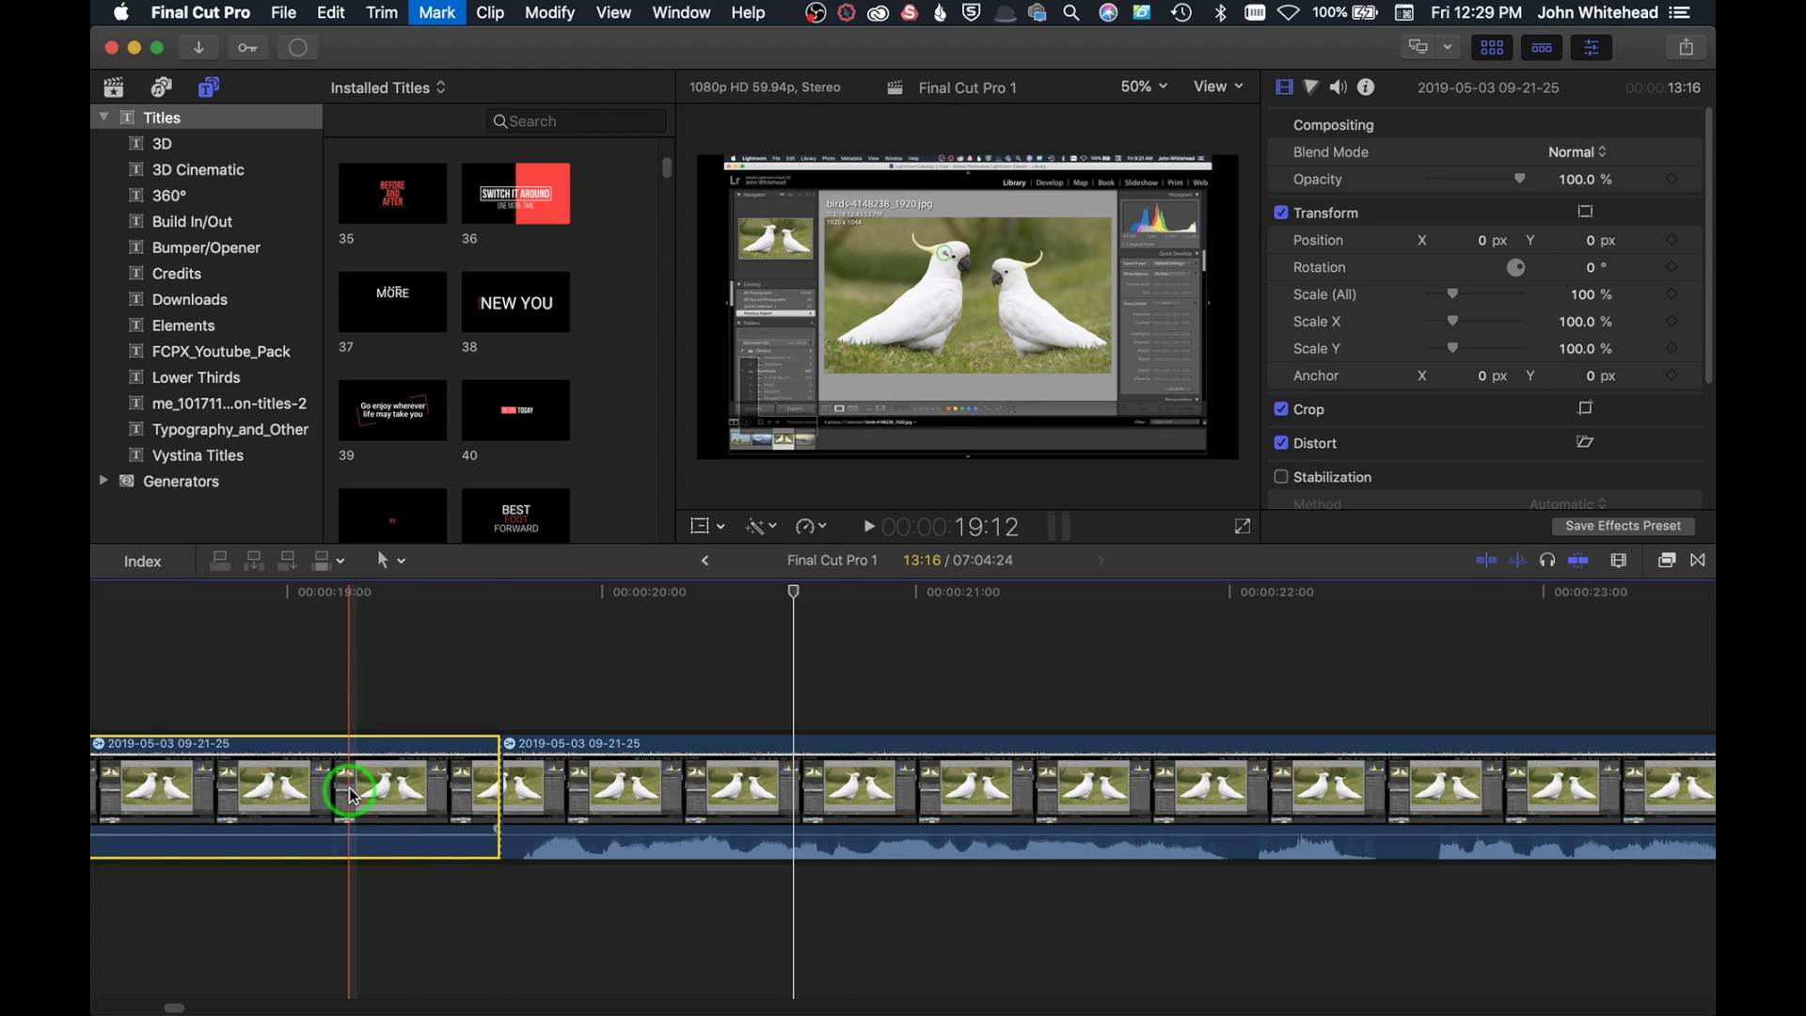
pyautogui.press('Delete')
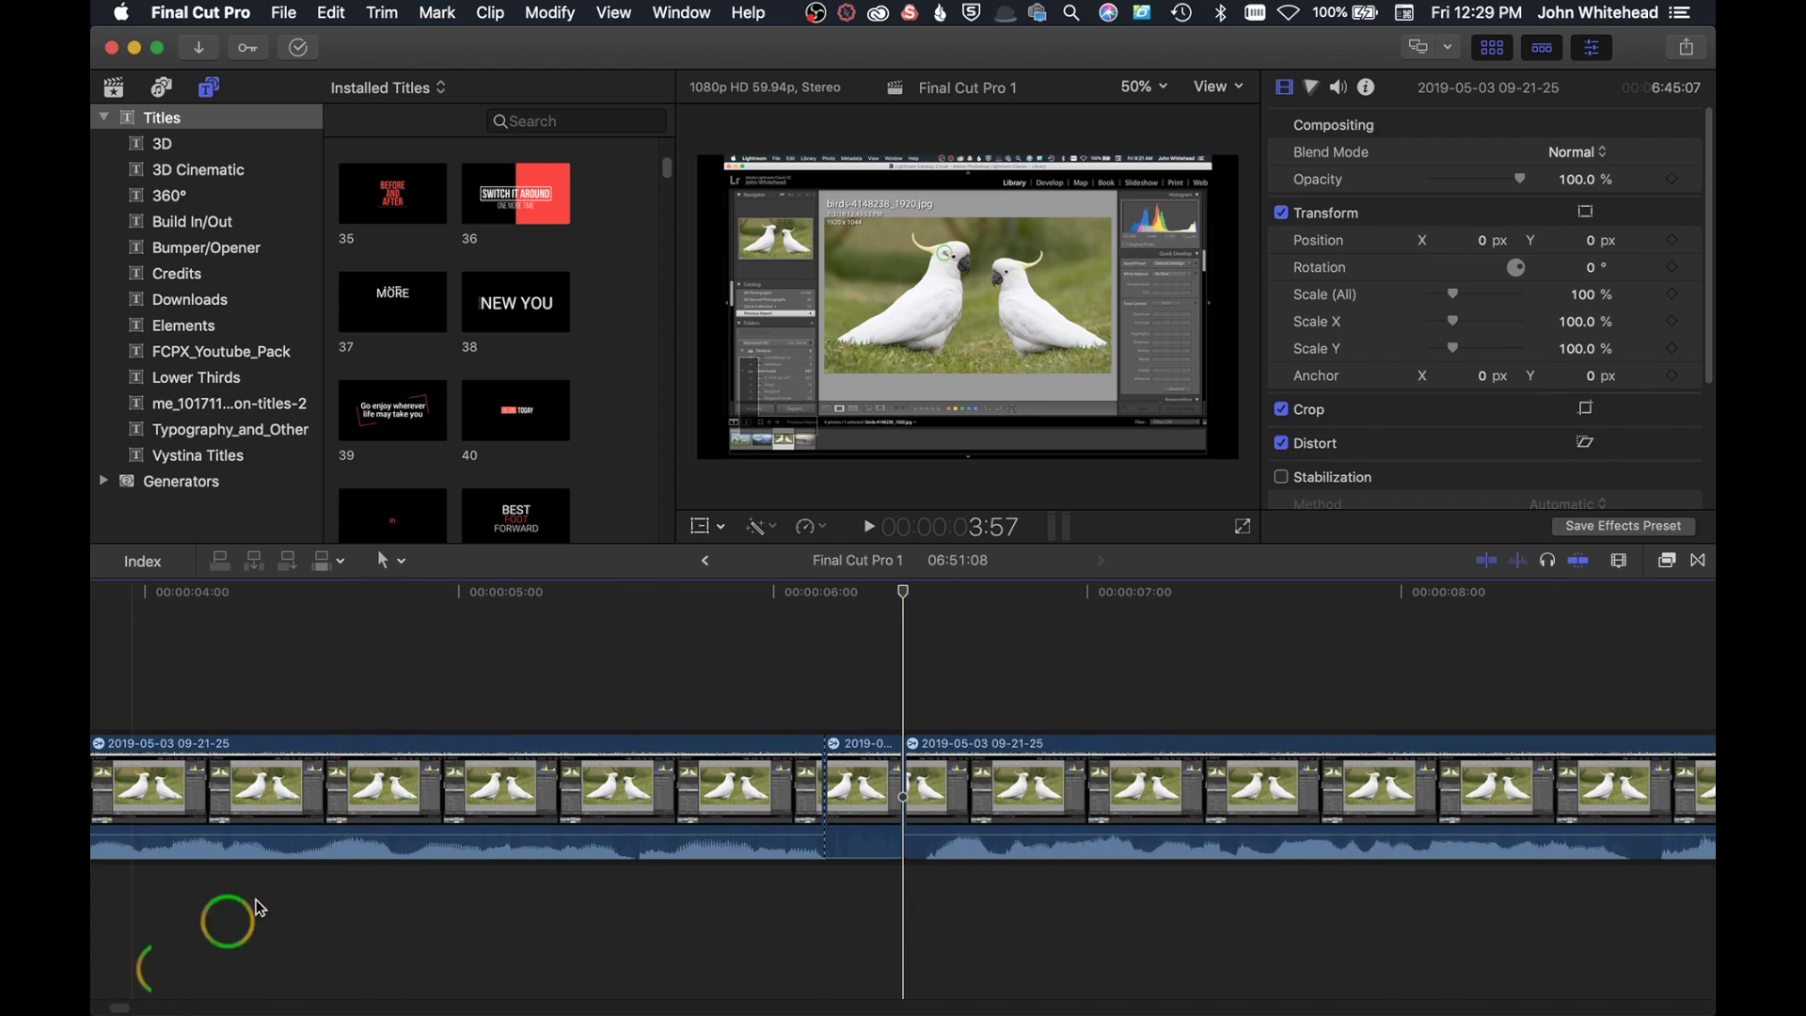
# Step: Delete the opening piece and the short silenced piece before the cut at about 6:25, and place the playhead at the project start
pyautogui.click(853, 677)
pyautogui.click(852, 679)
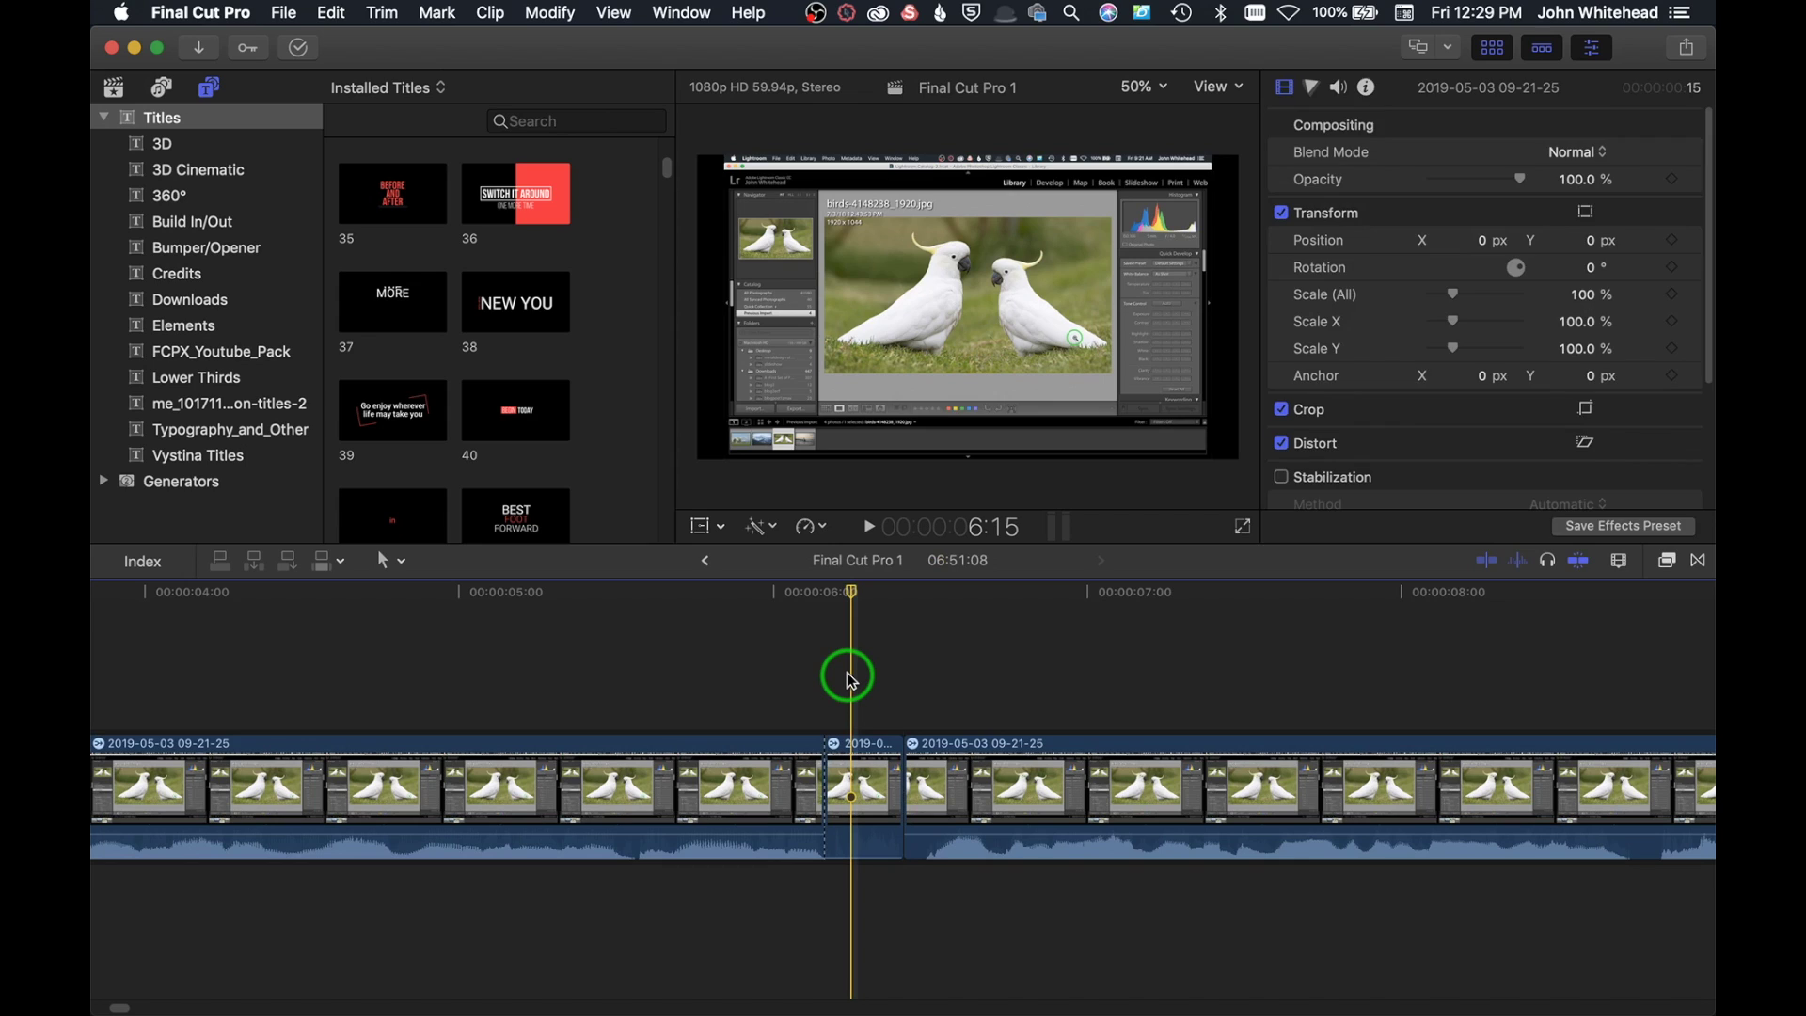
pyautogui.moveTo(847, 699); pyautogui.dragTo(117, 898)
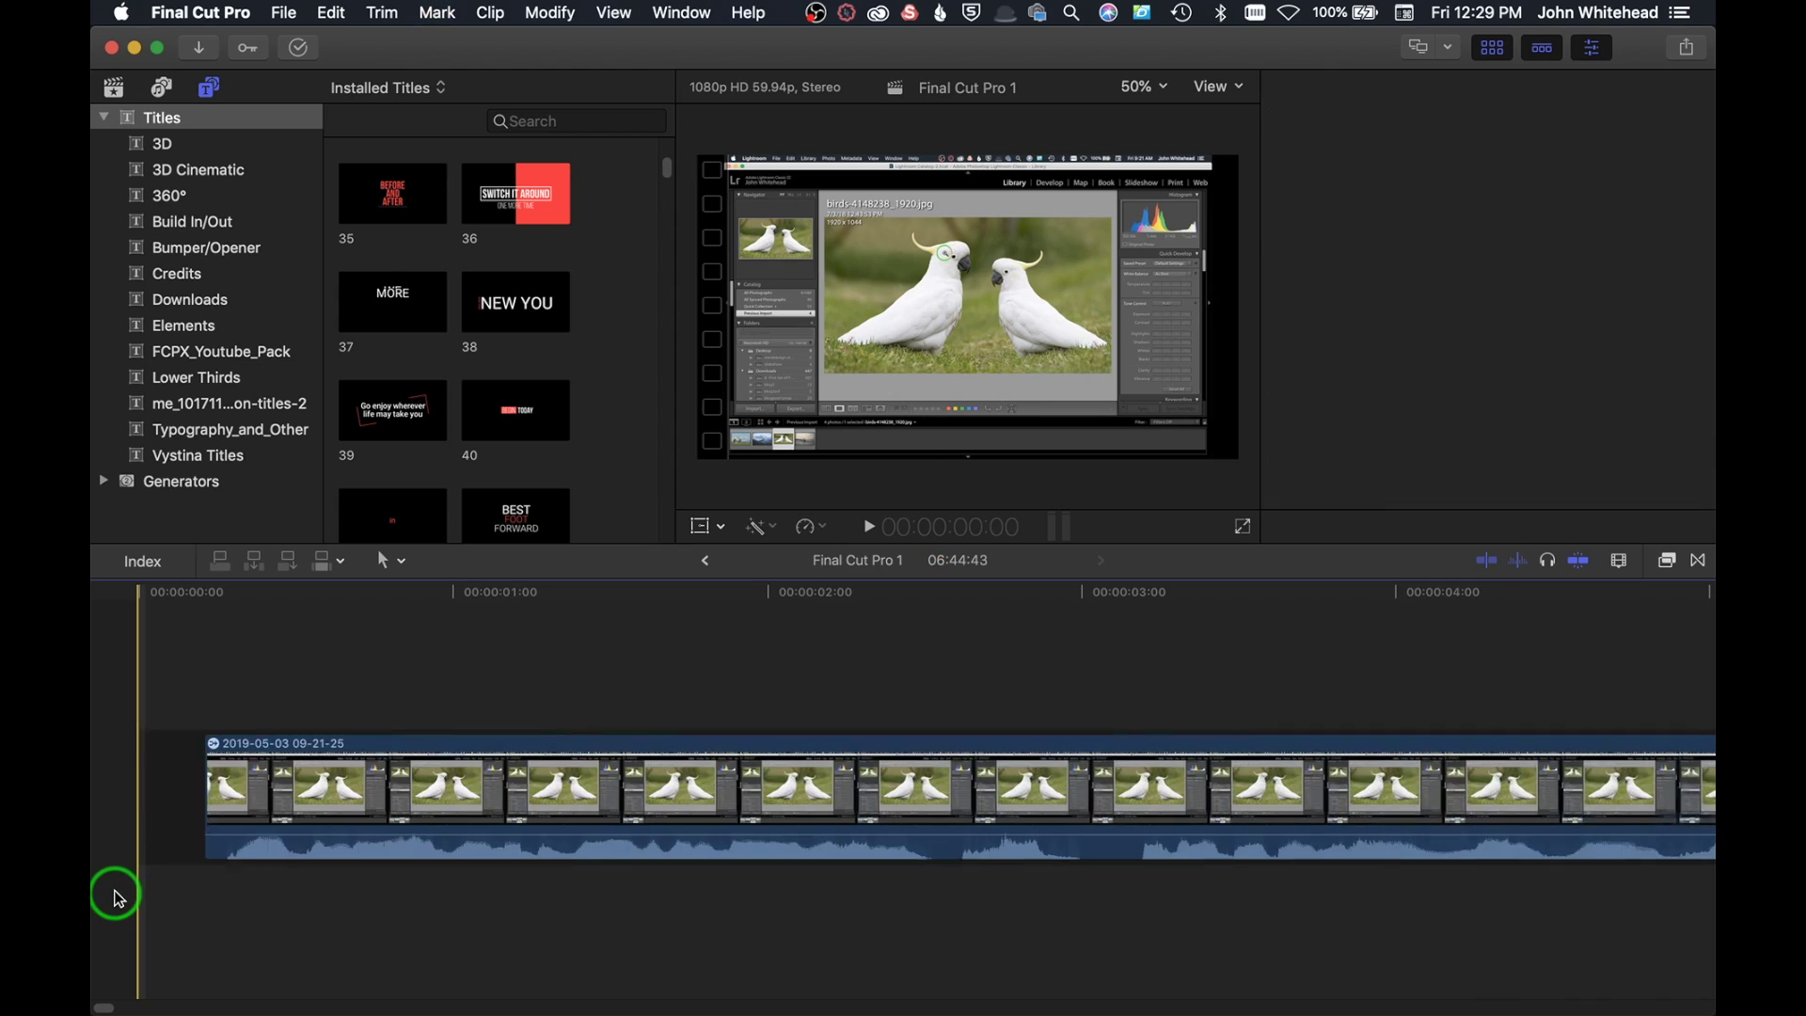
pyautogui.click(170, 741)
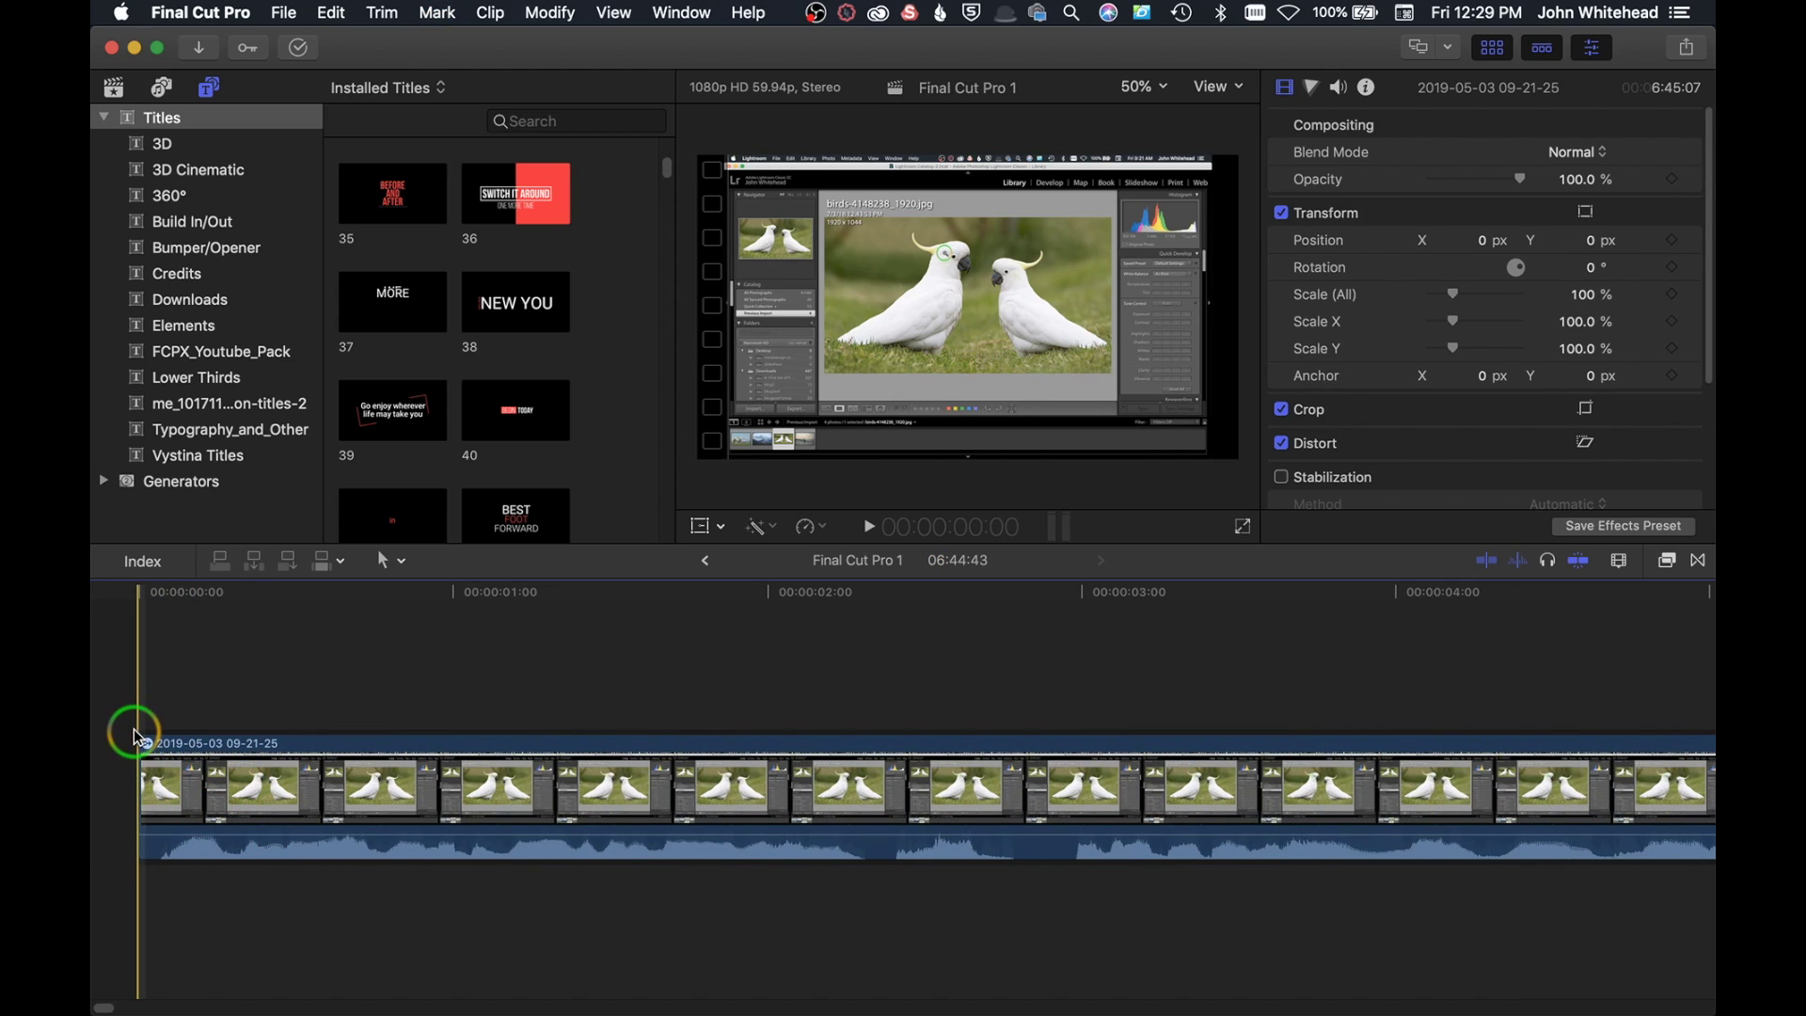
pyautogui.click(139, 730)
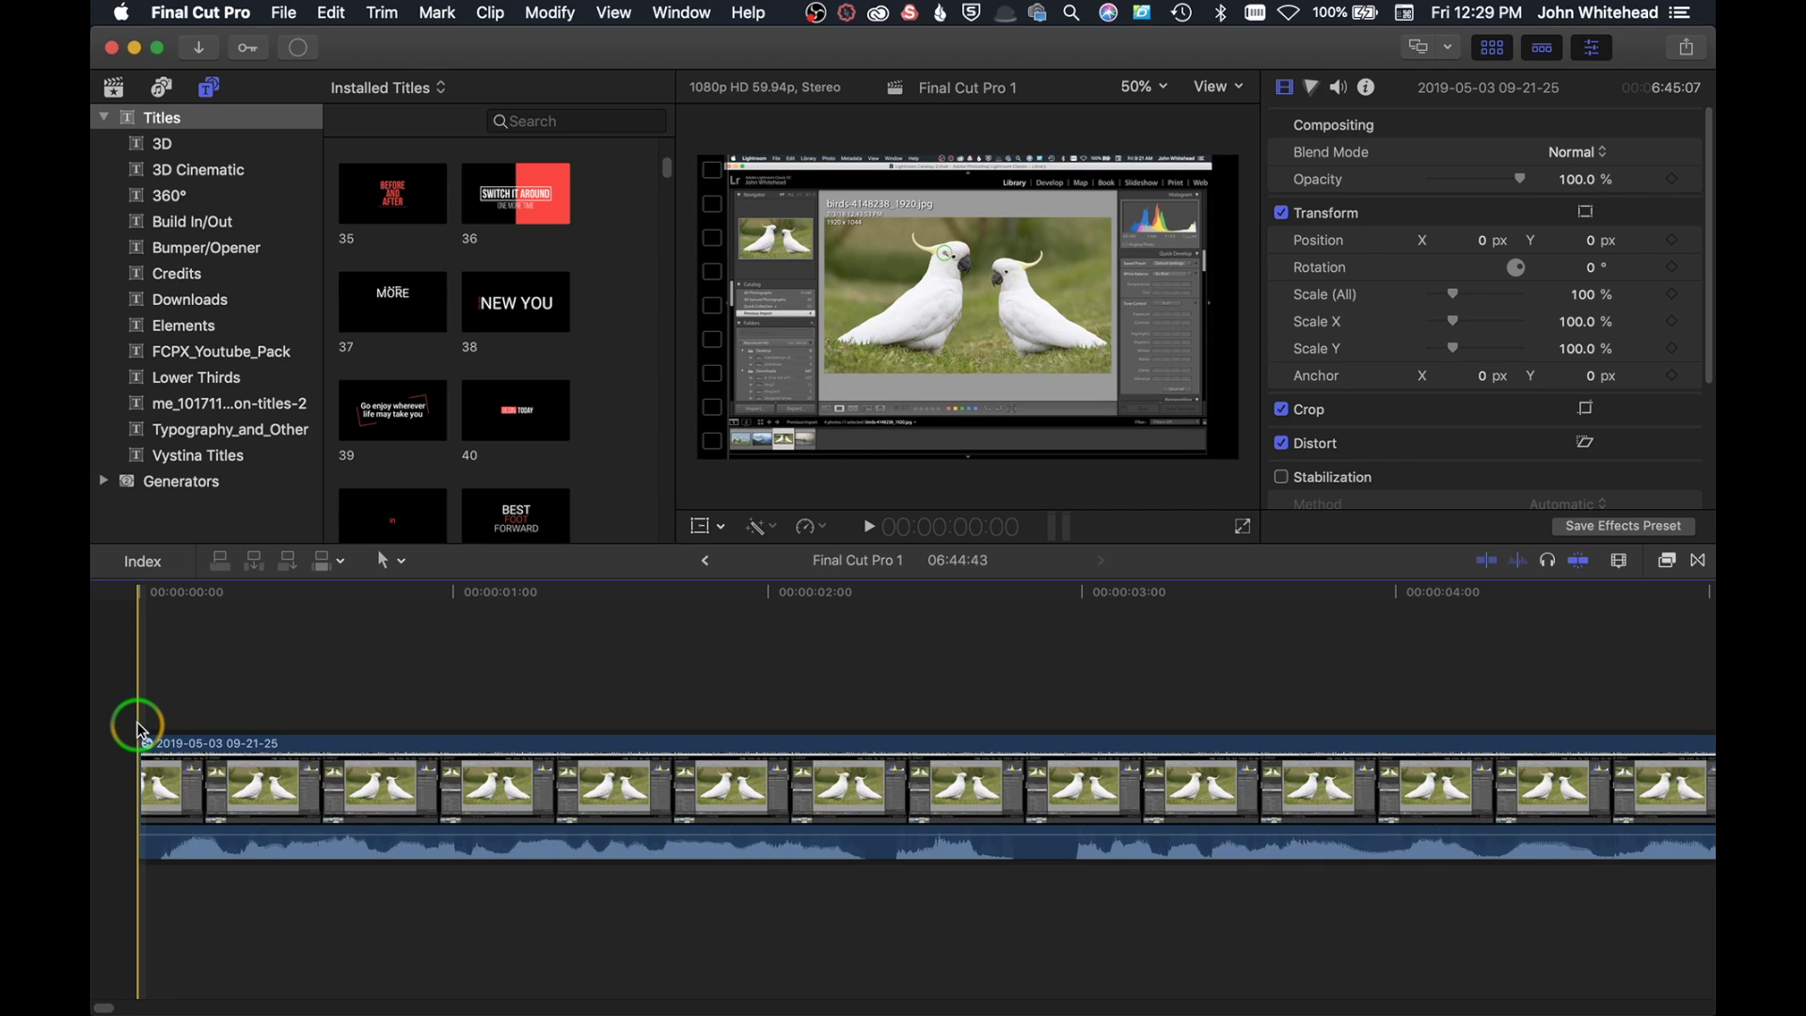
# Step: Isolate the speech gap with blade cuts at about 6:18 and 5:58, and lower the short piece's volume to silence
pyautogui.press('Down')
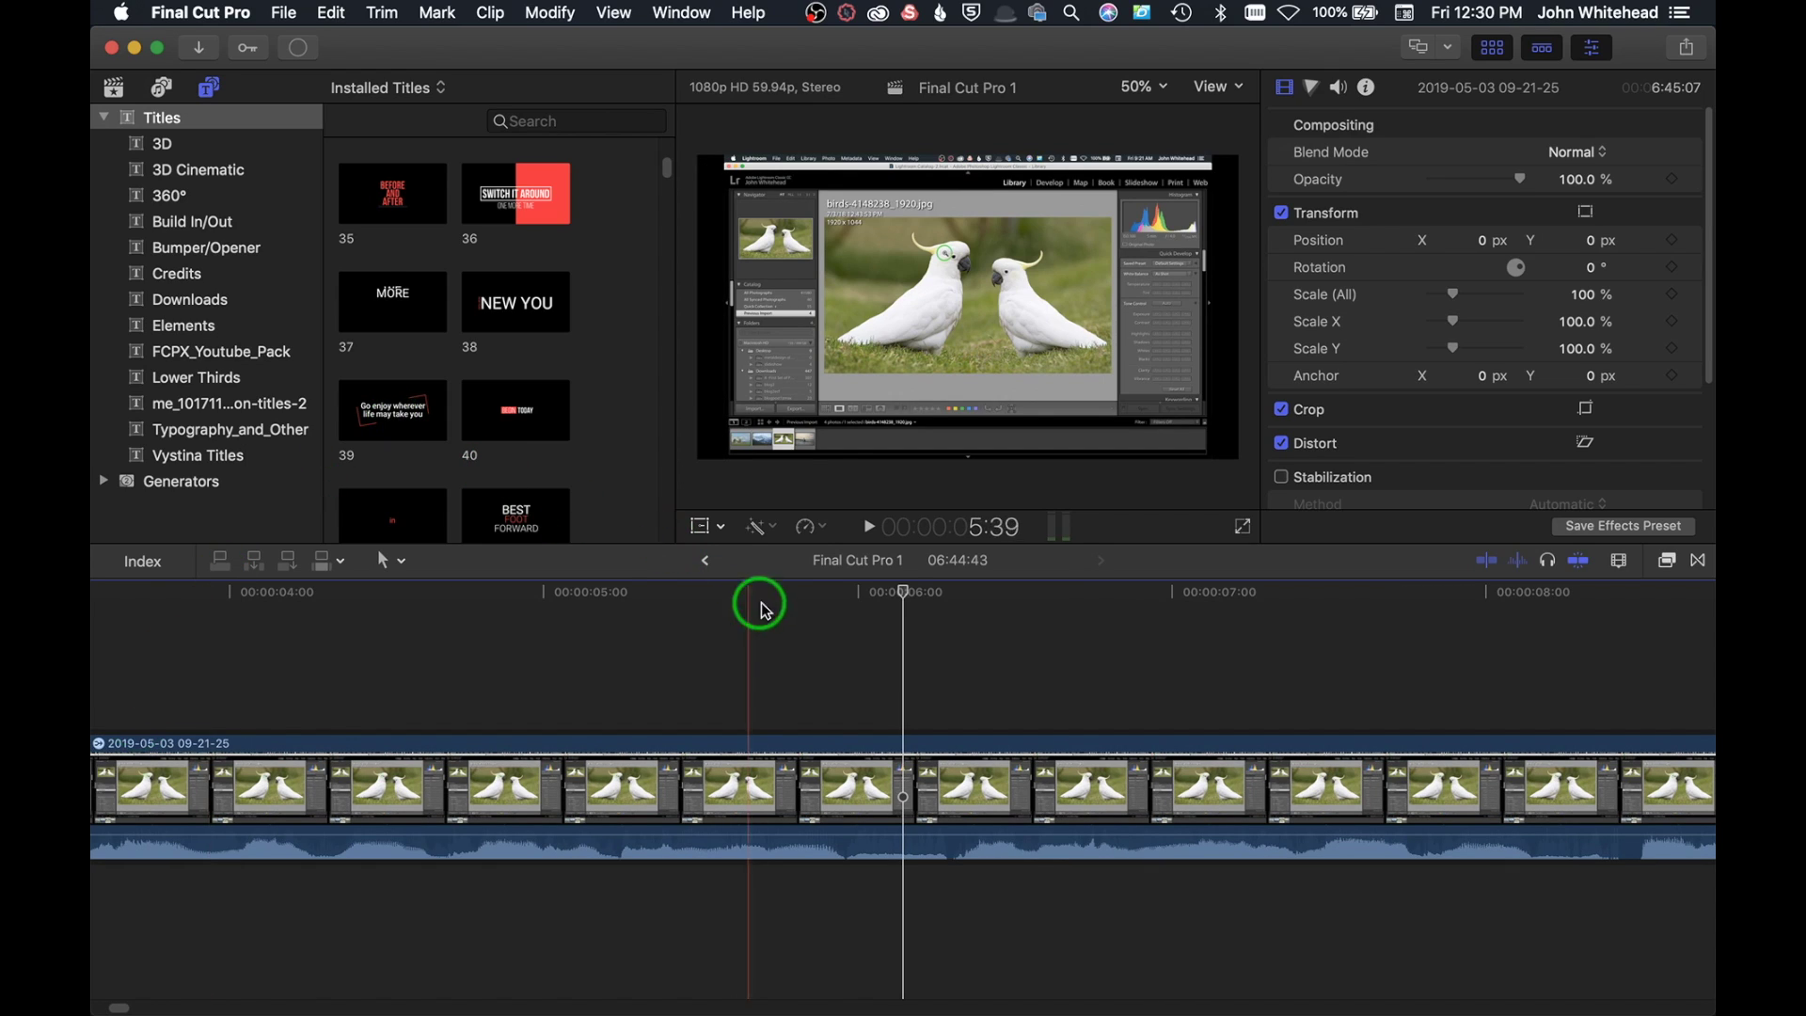
pyautogui.moveTo(929, 588); pyautogui.dragTo(1000, 590)
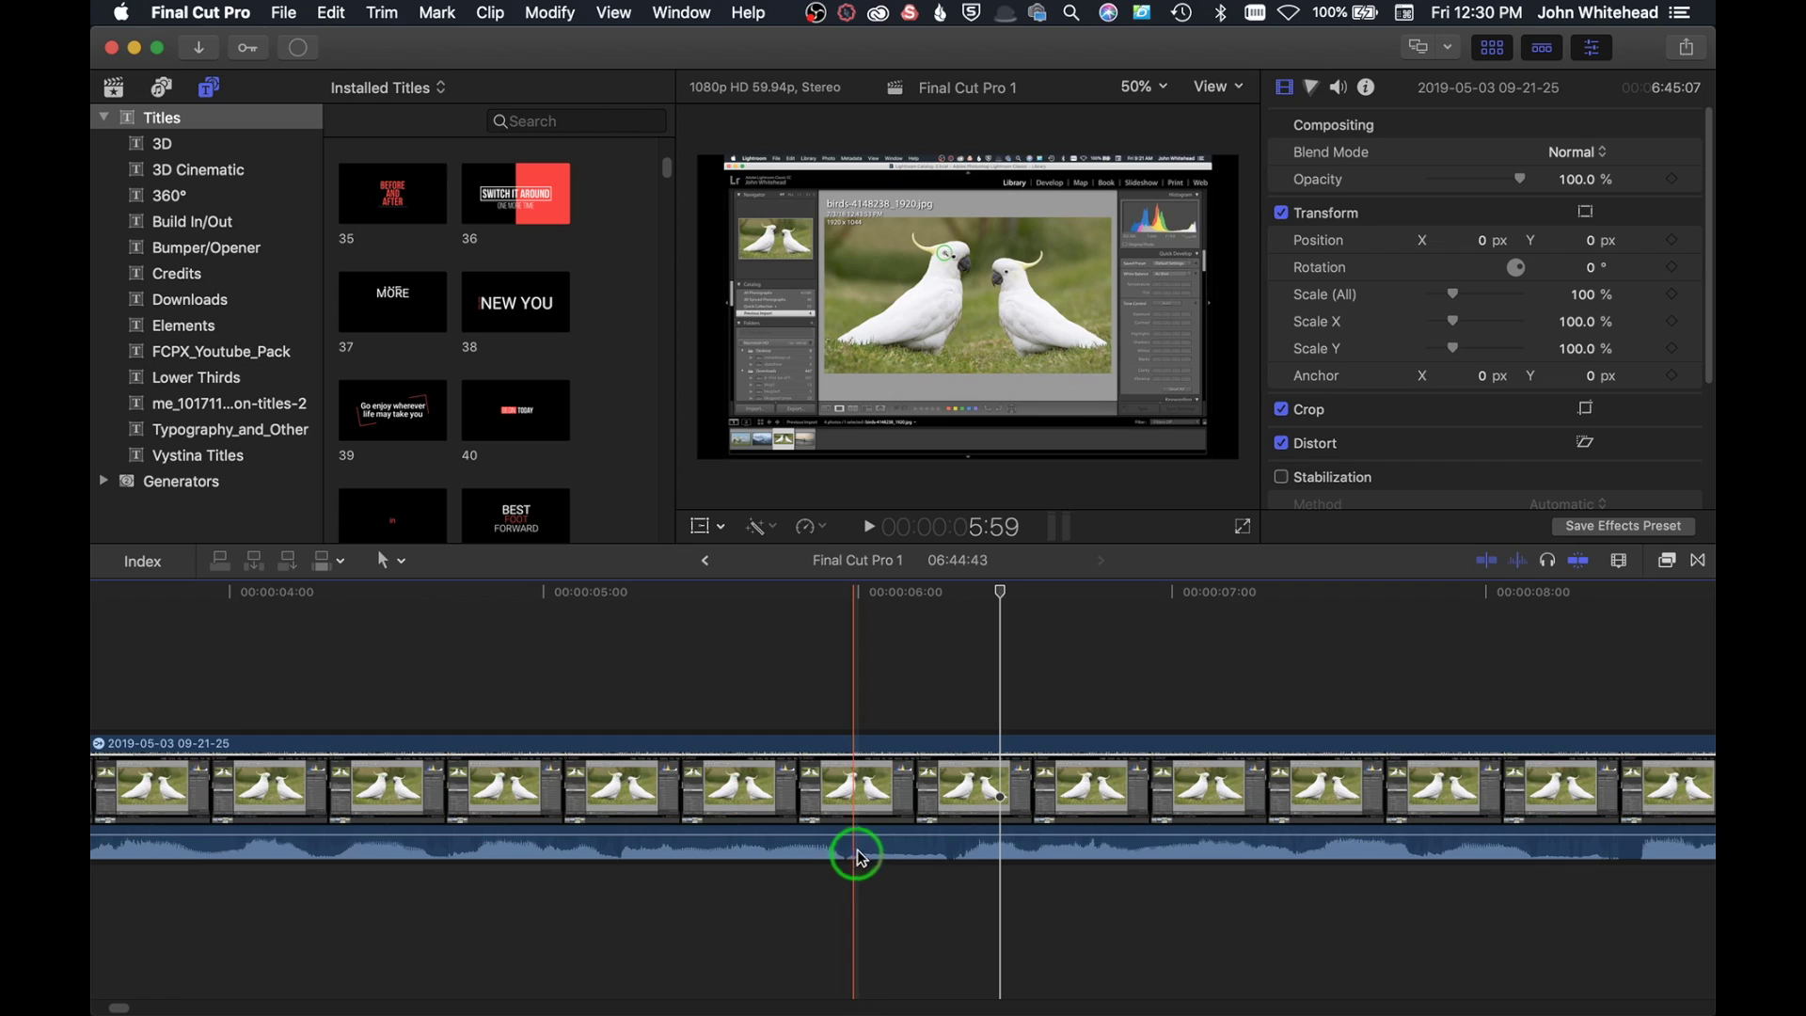
pyautogui.press('b')
pyautogui.click(956, 815)
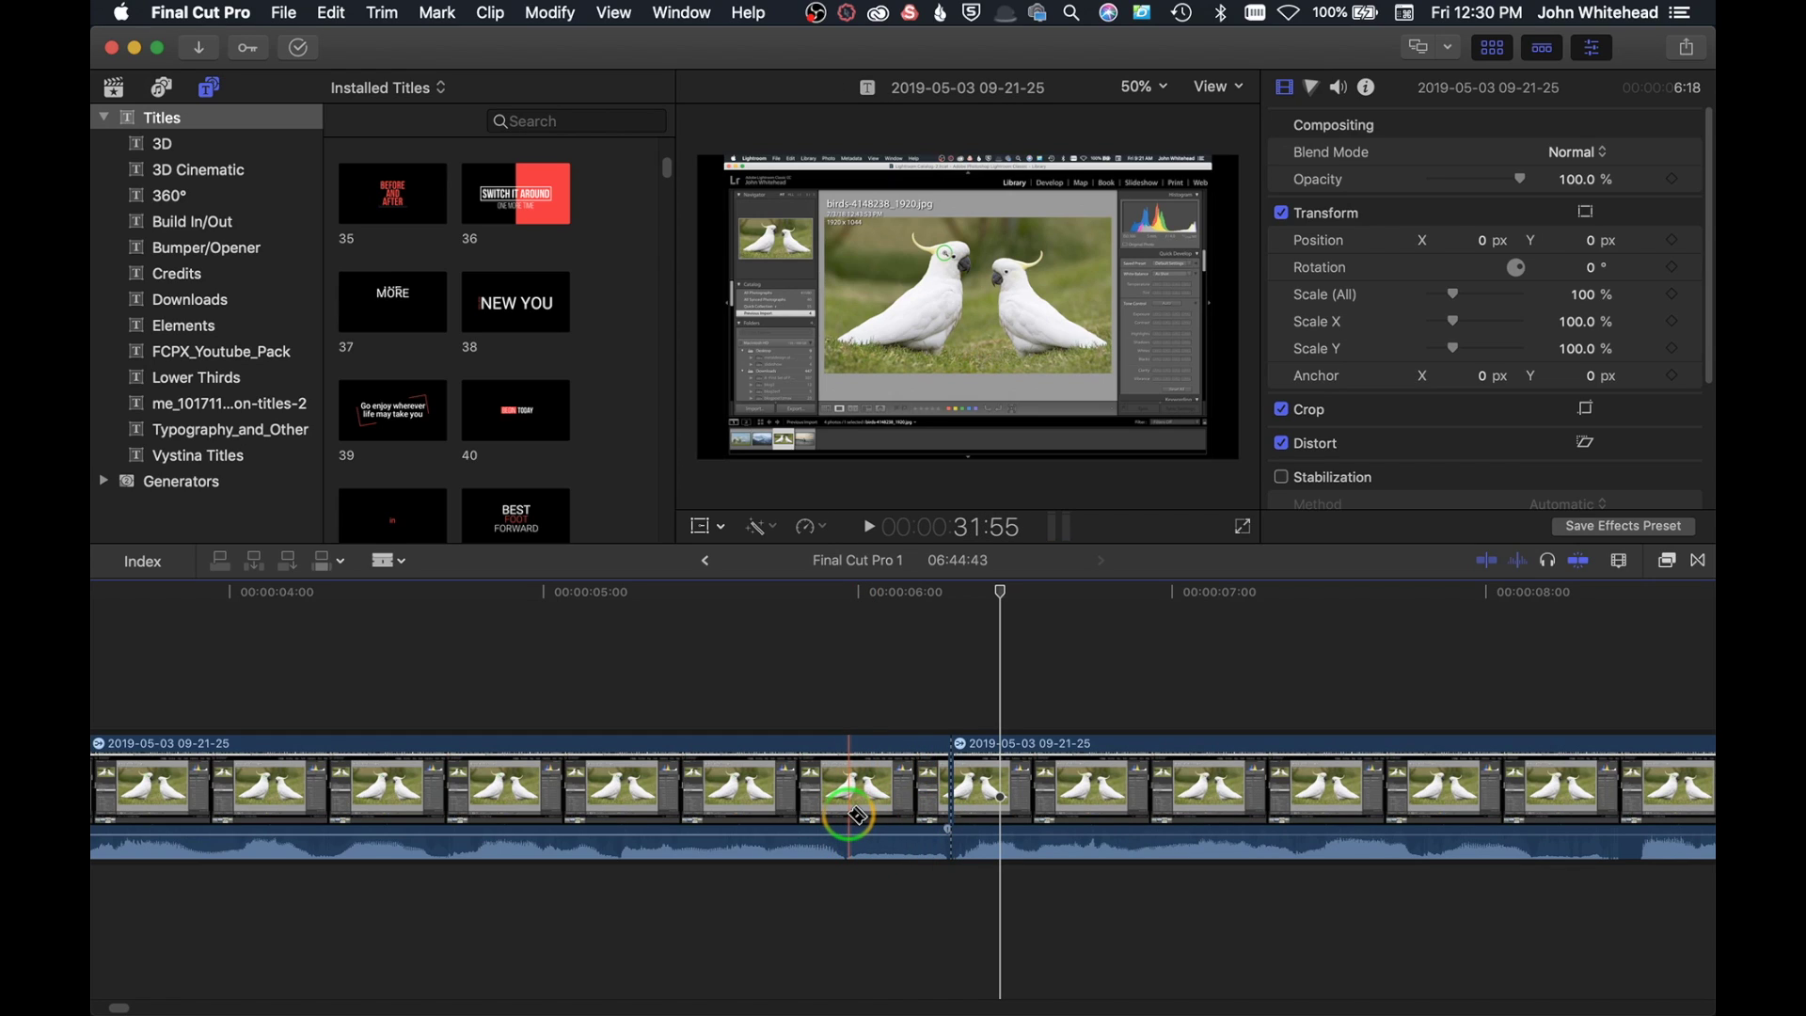
pyautogui.click(856, 815)
pyautogui.press('a')
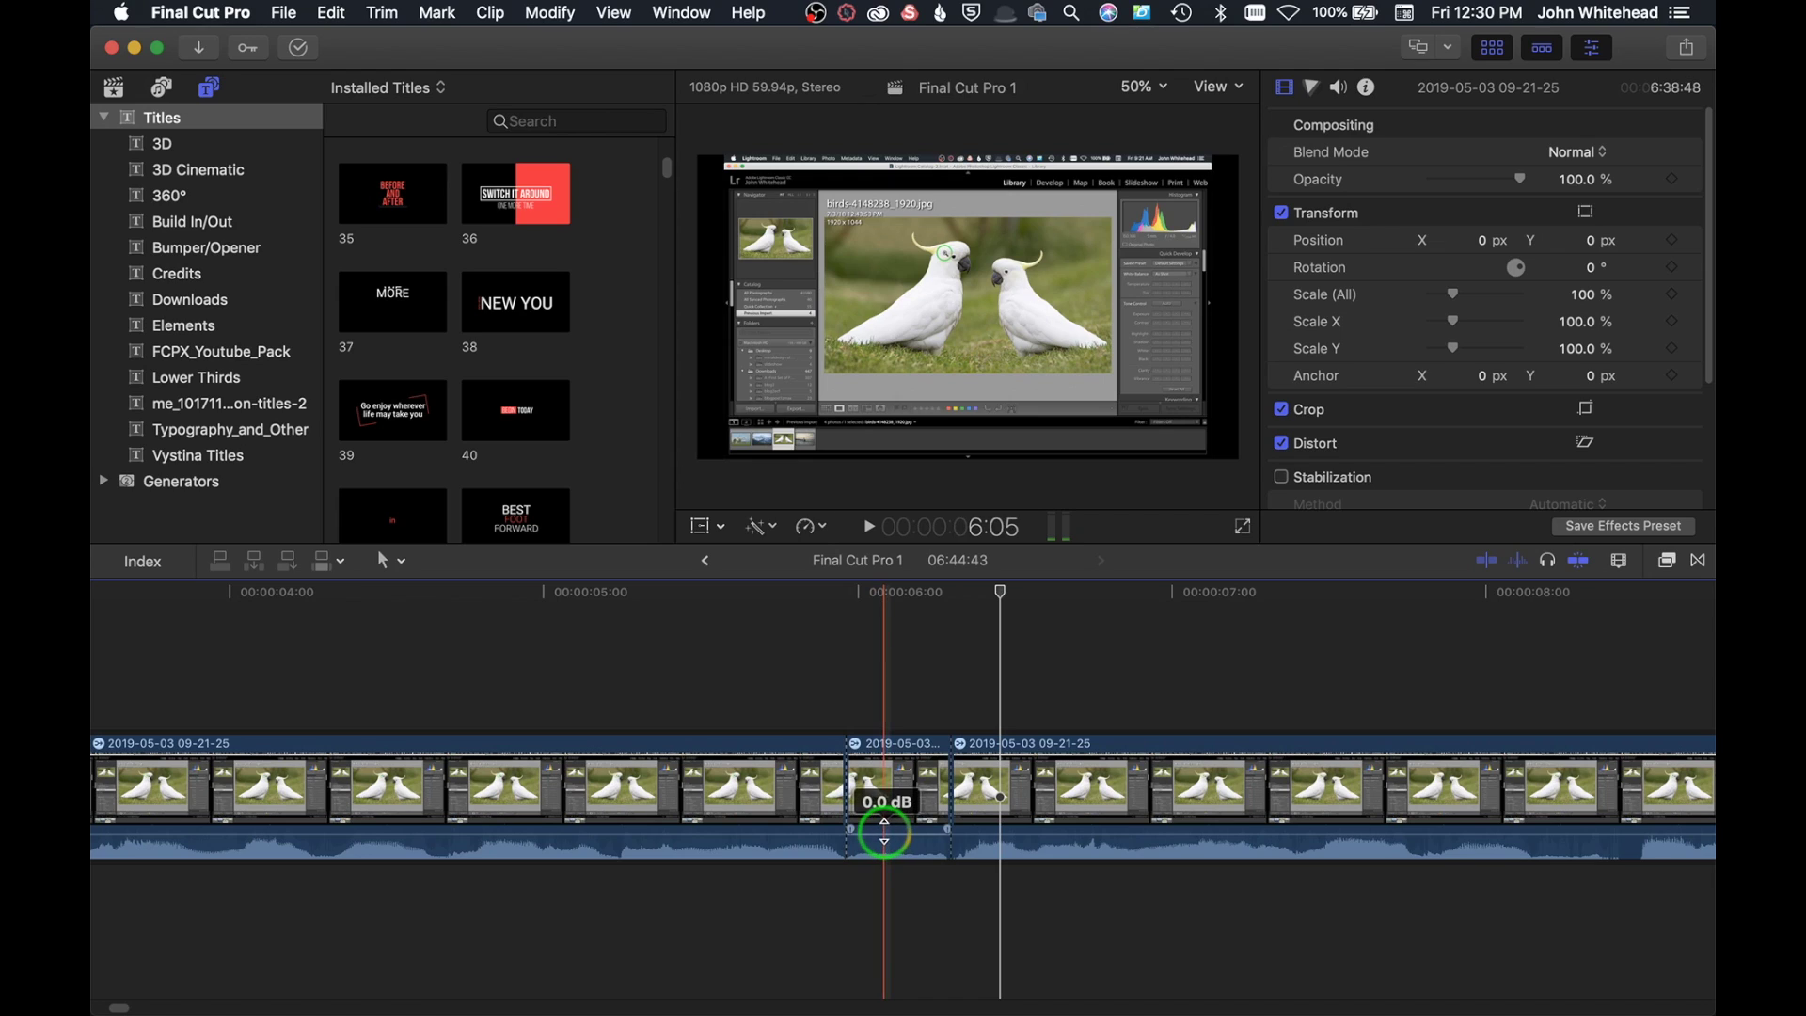
pyautogui.moveTo(884, 831); pyautogui.dragTo(879, 901)
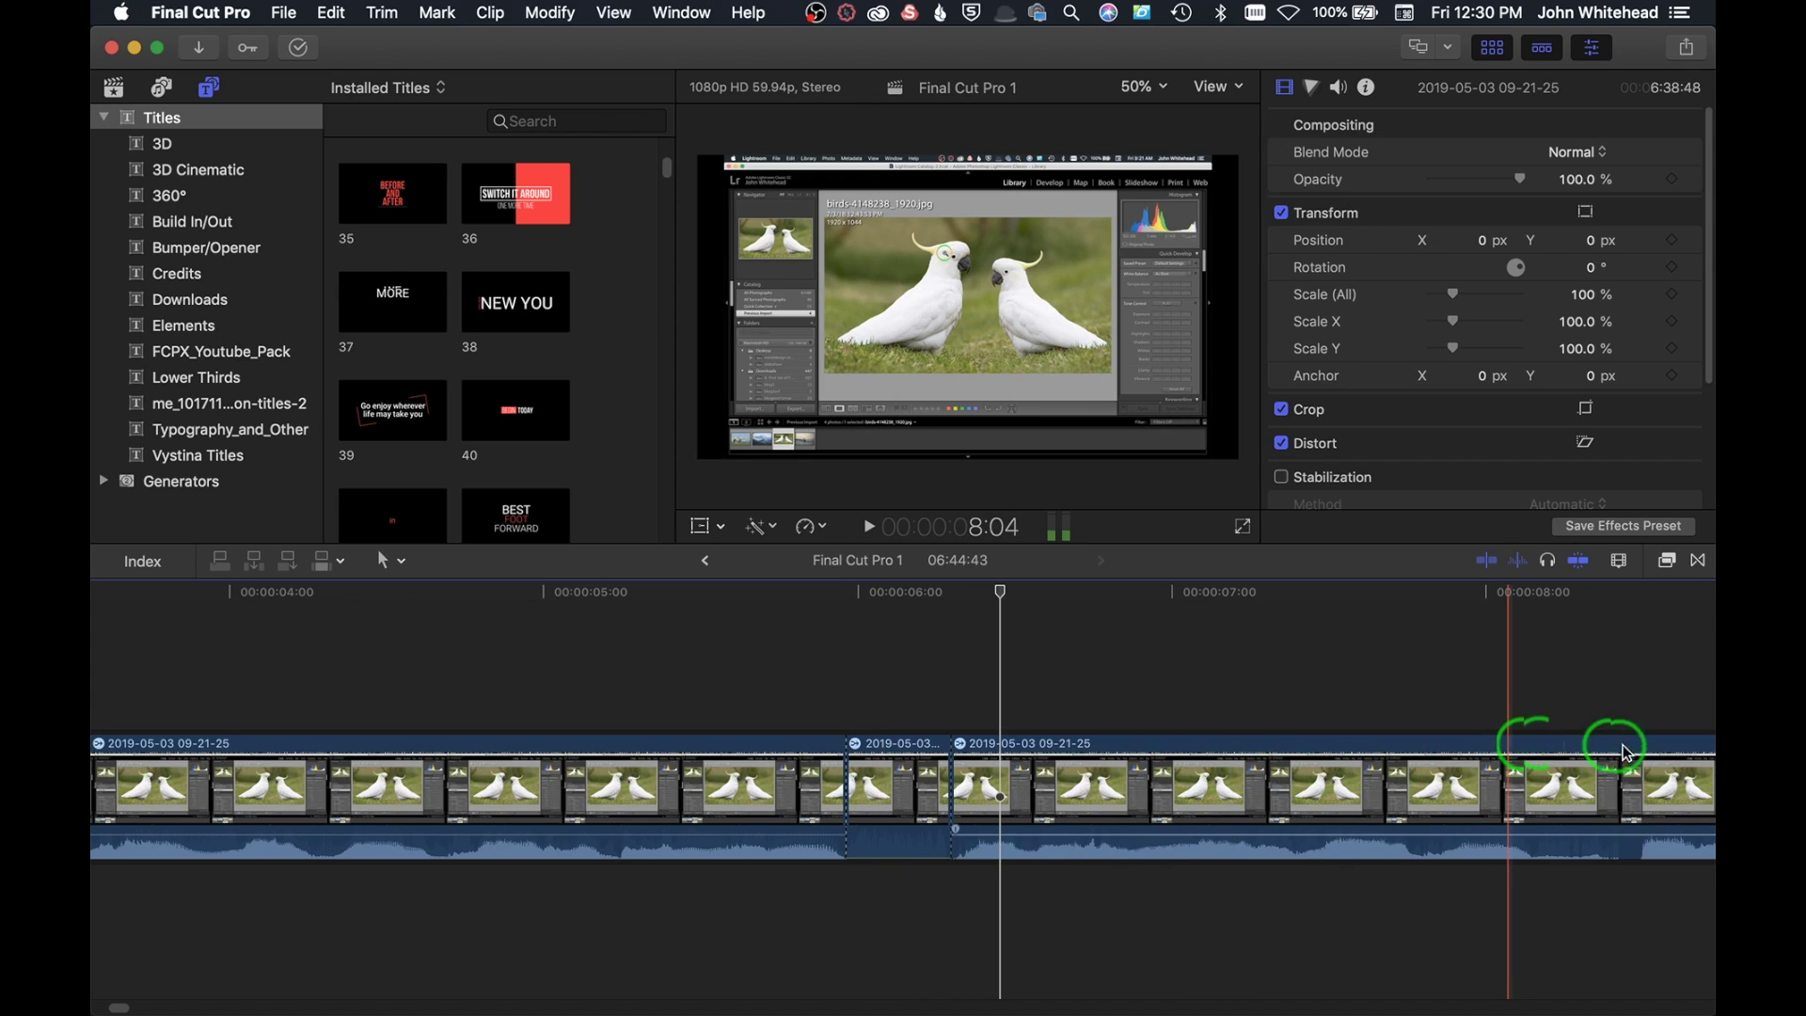
# Step: Isolate the next speech gap with blade cuts at about 8:26 and 8:09, and silence the short piece between them
pyautogui.press('b')
pyautogui.click(1626, 798)
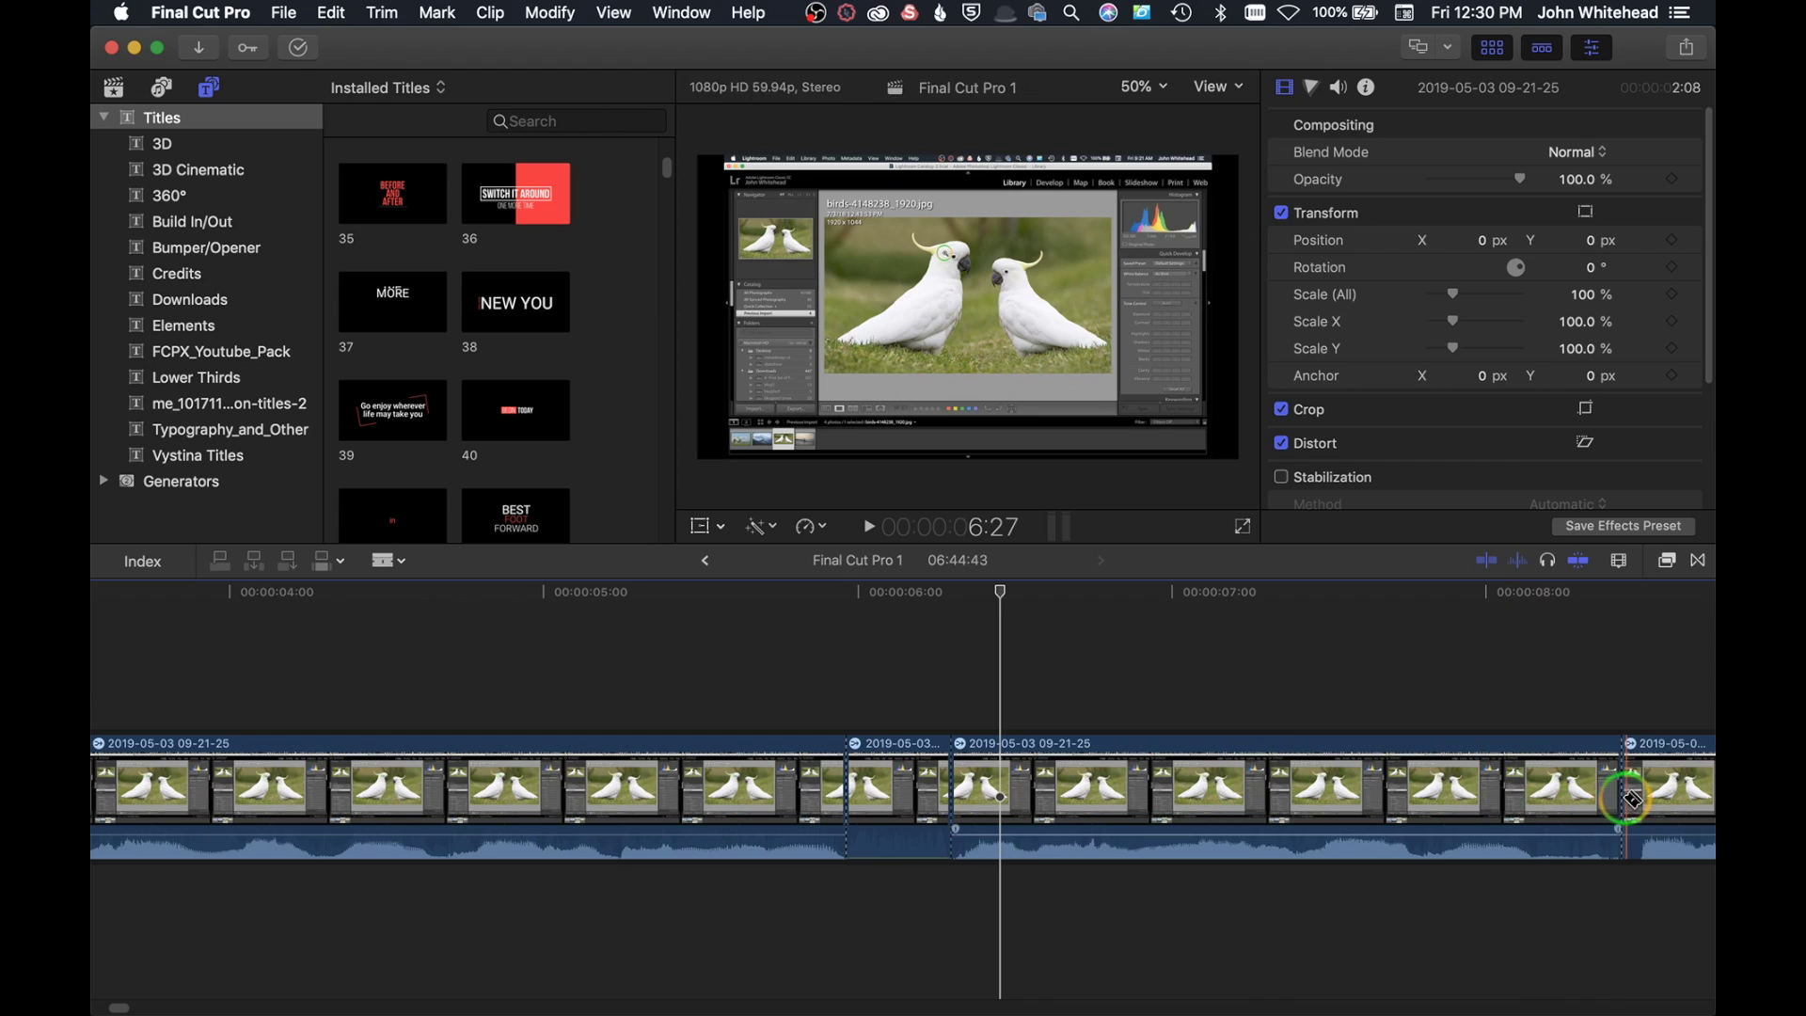
pyautogui.click(1536, 817)
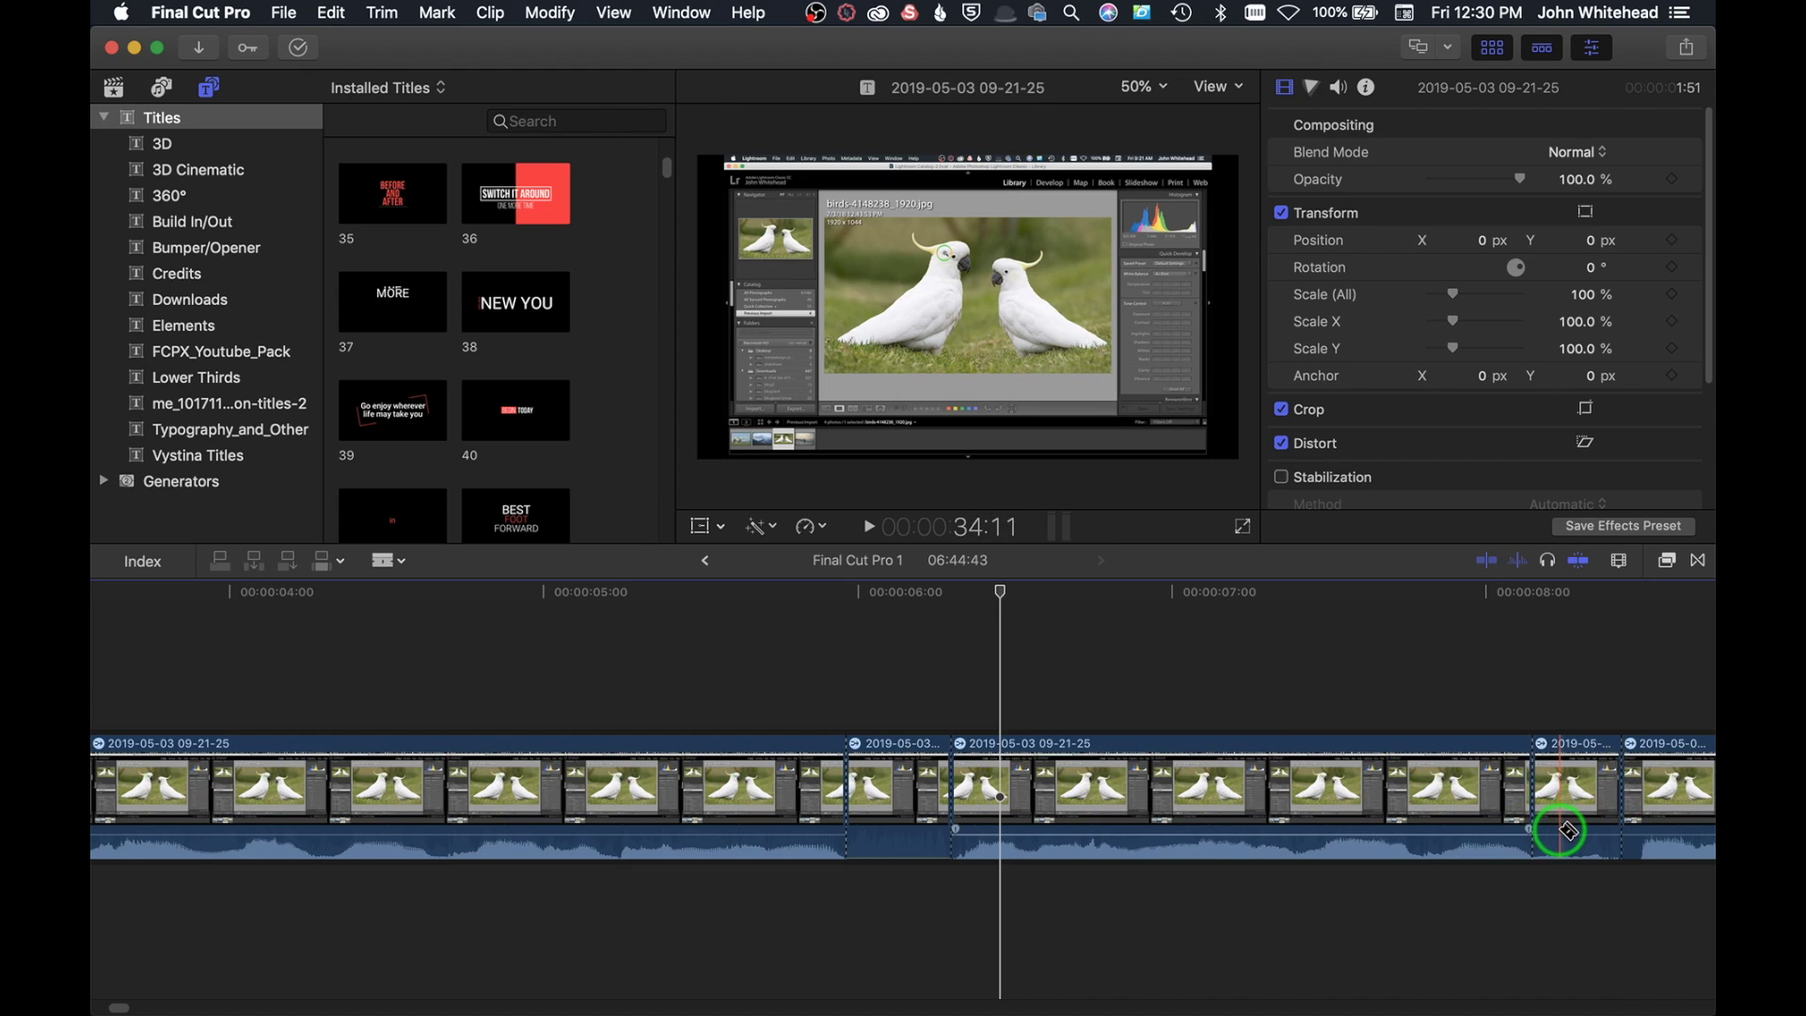
pyautogui.press('a')
pyautogui.click(1580, 833)
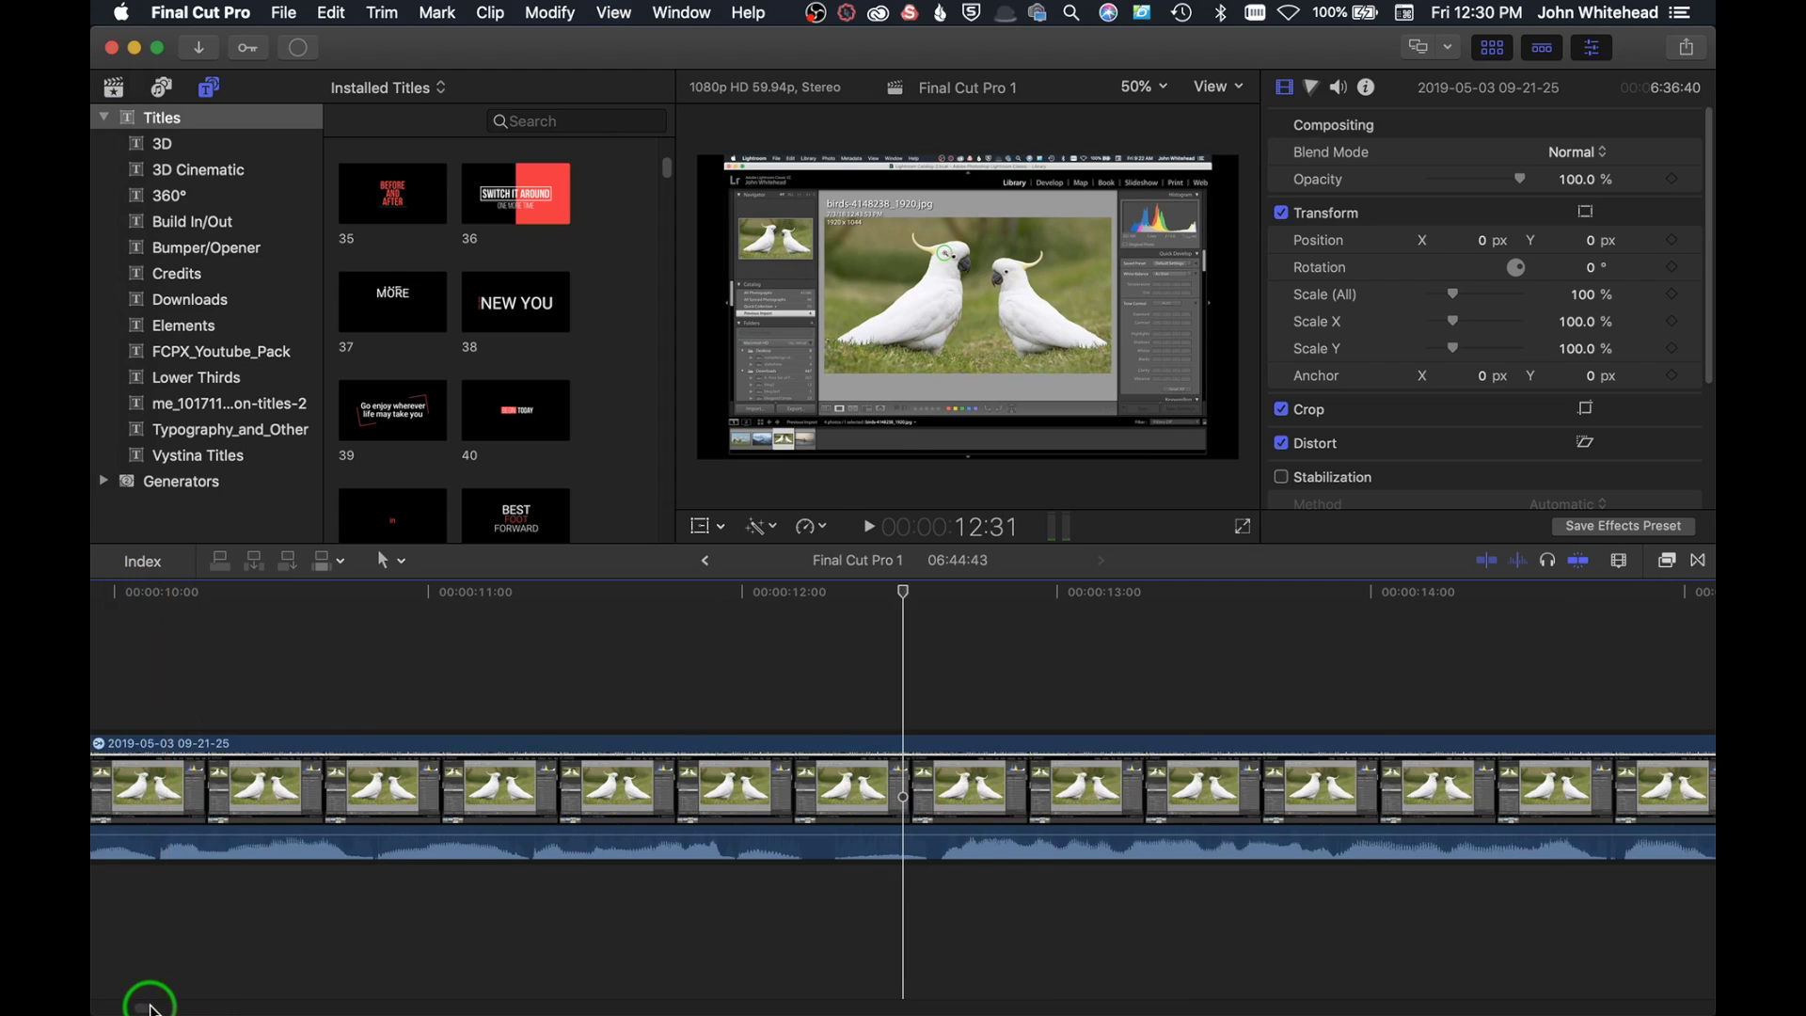
# Step: Blade the clip at about 16:33 and 20:02 around the long silence, and delete the piece between the cuts
pyautogui.moveTo(151, 1007); pyautogui.dragTo(156, 1005)
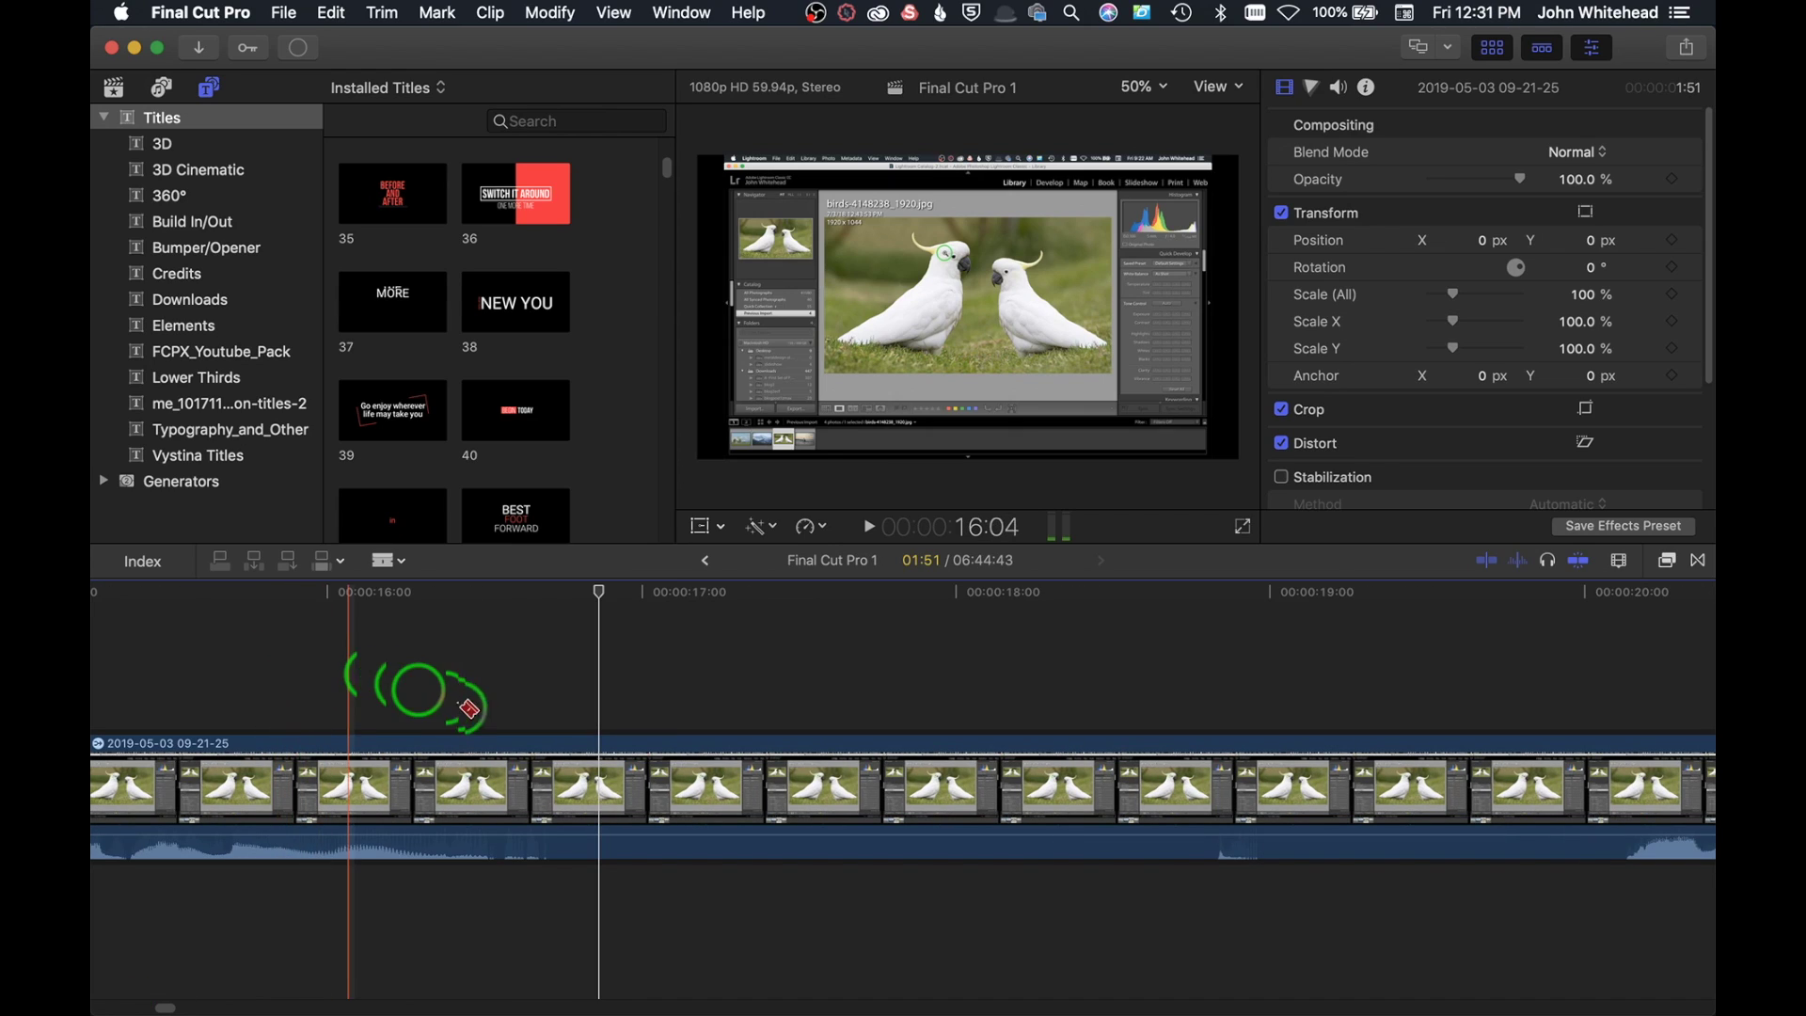
pyautogui.click(504, 760)
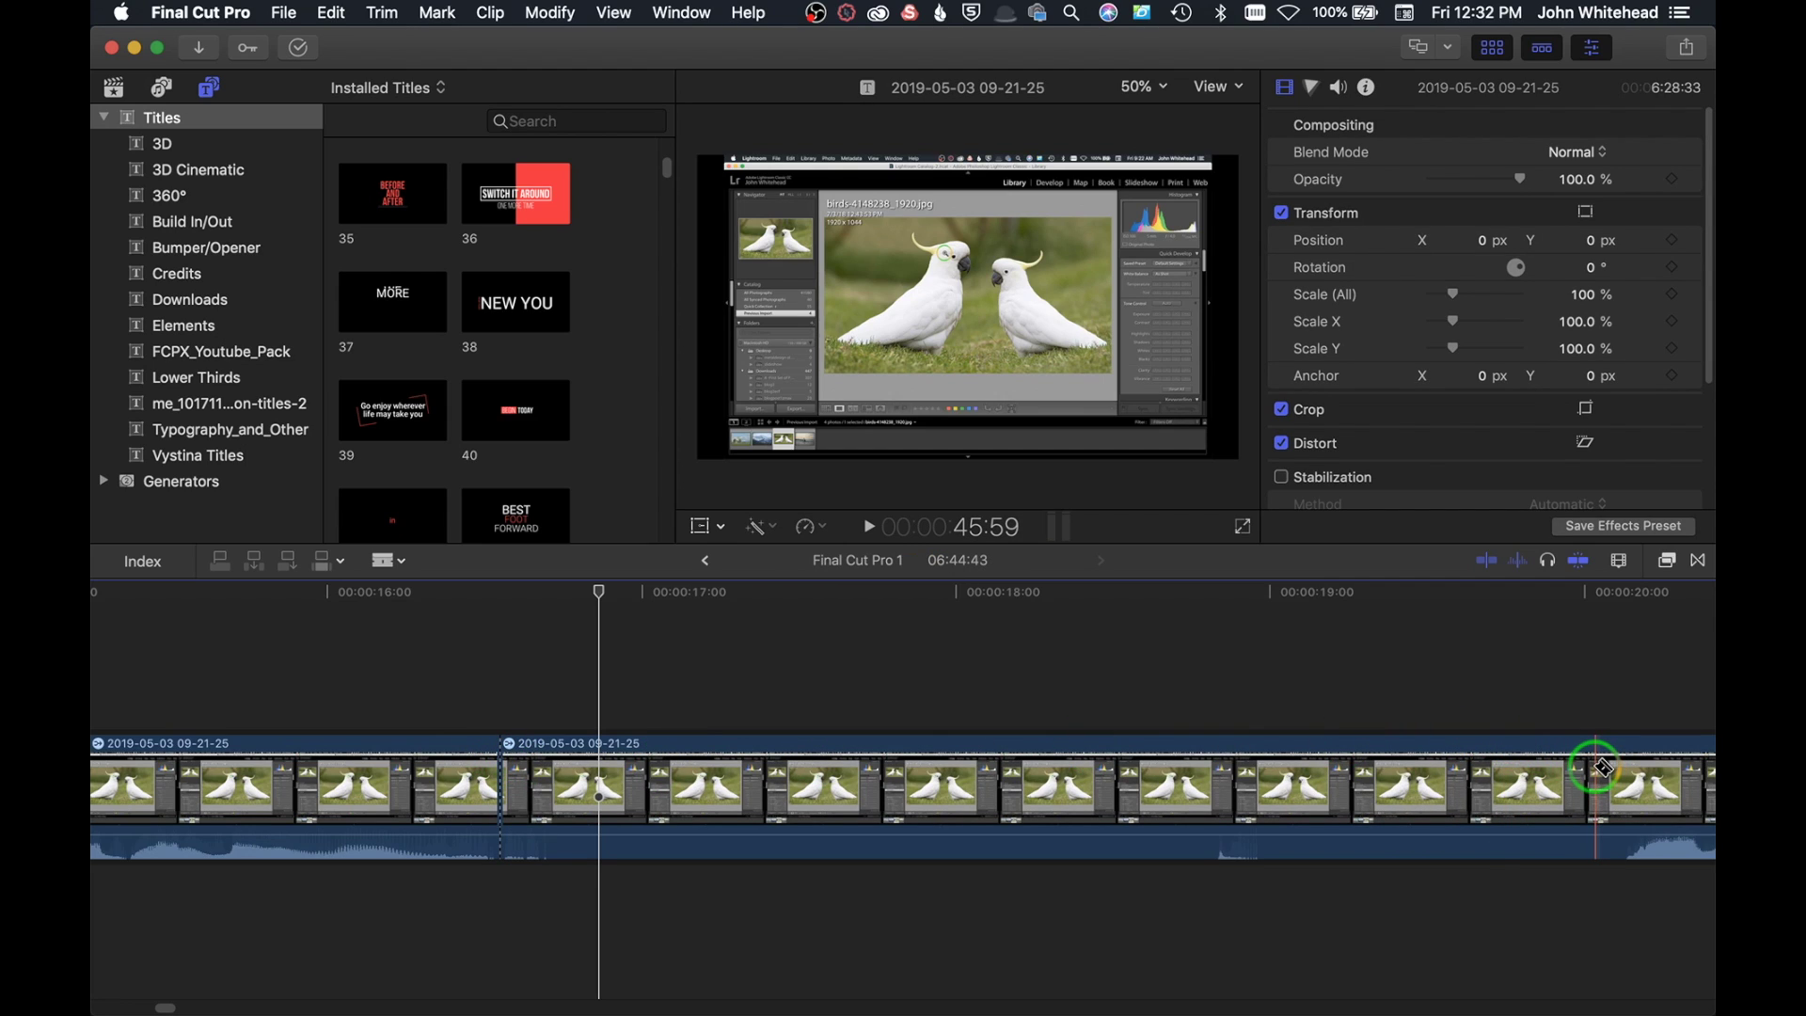
pyautogui.click(1596, 767)
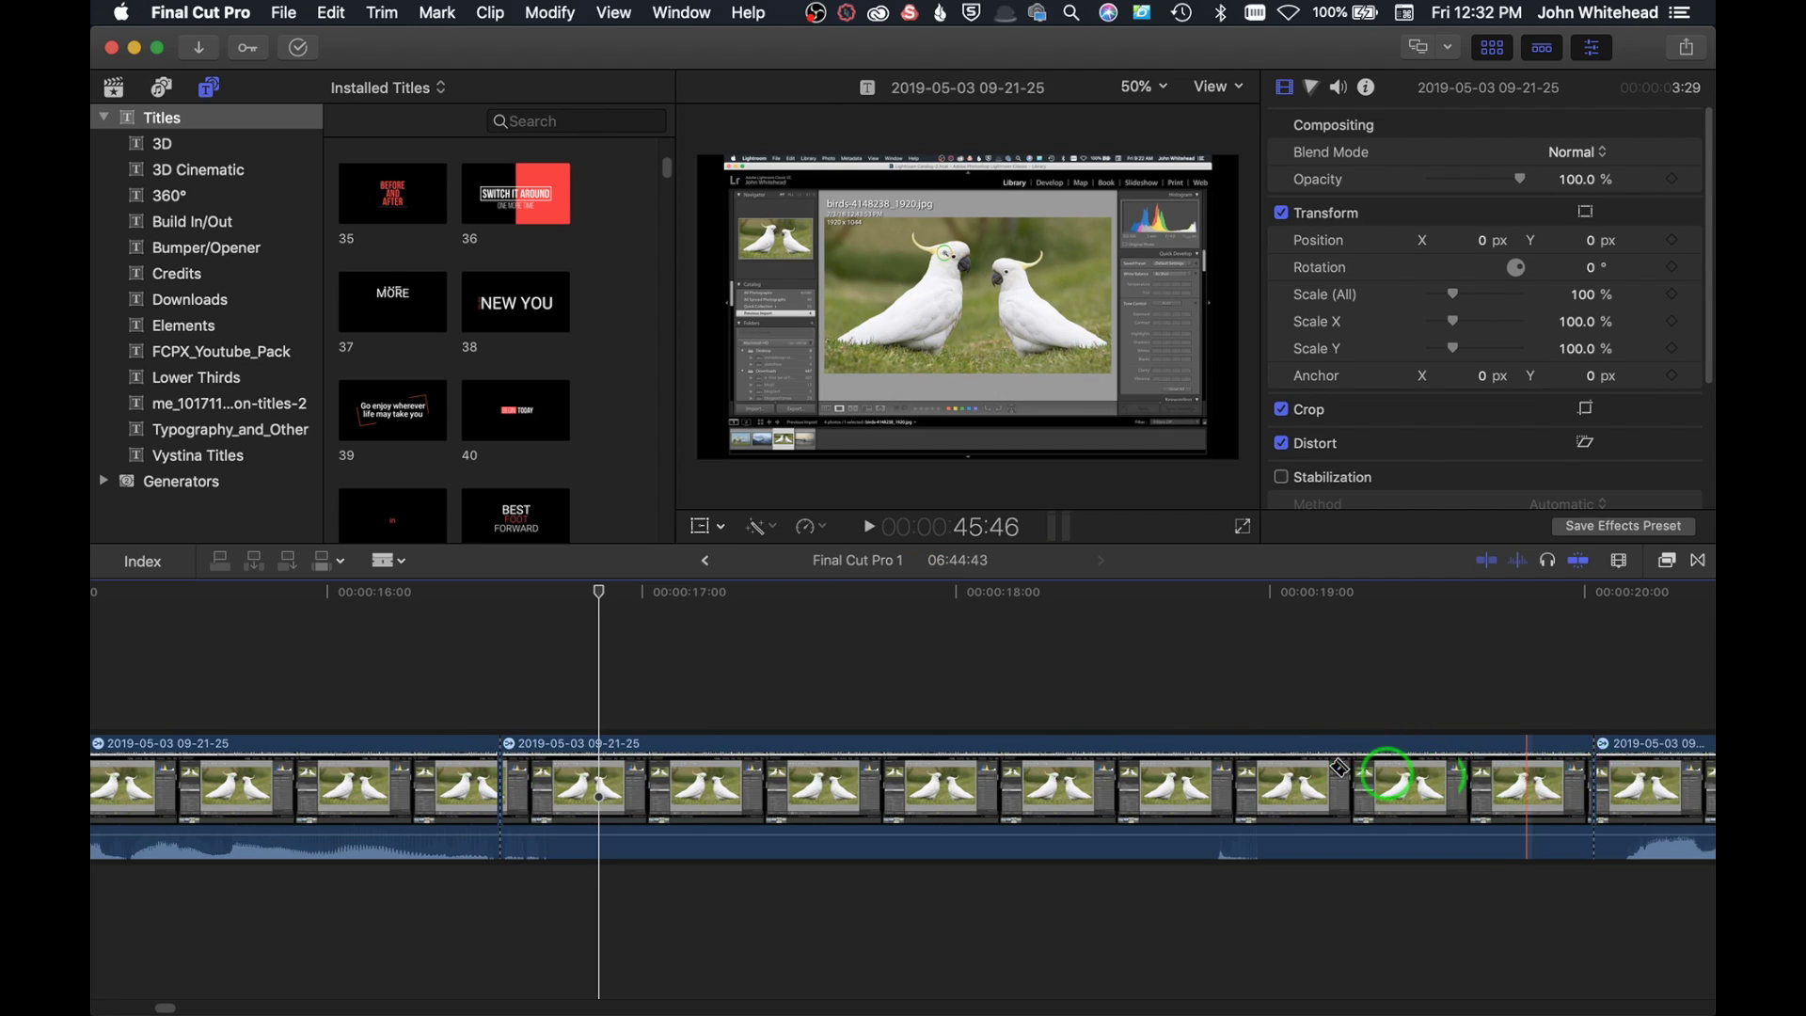
pyautogui.press('a')
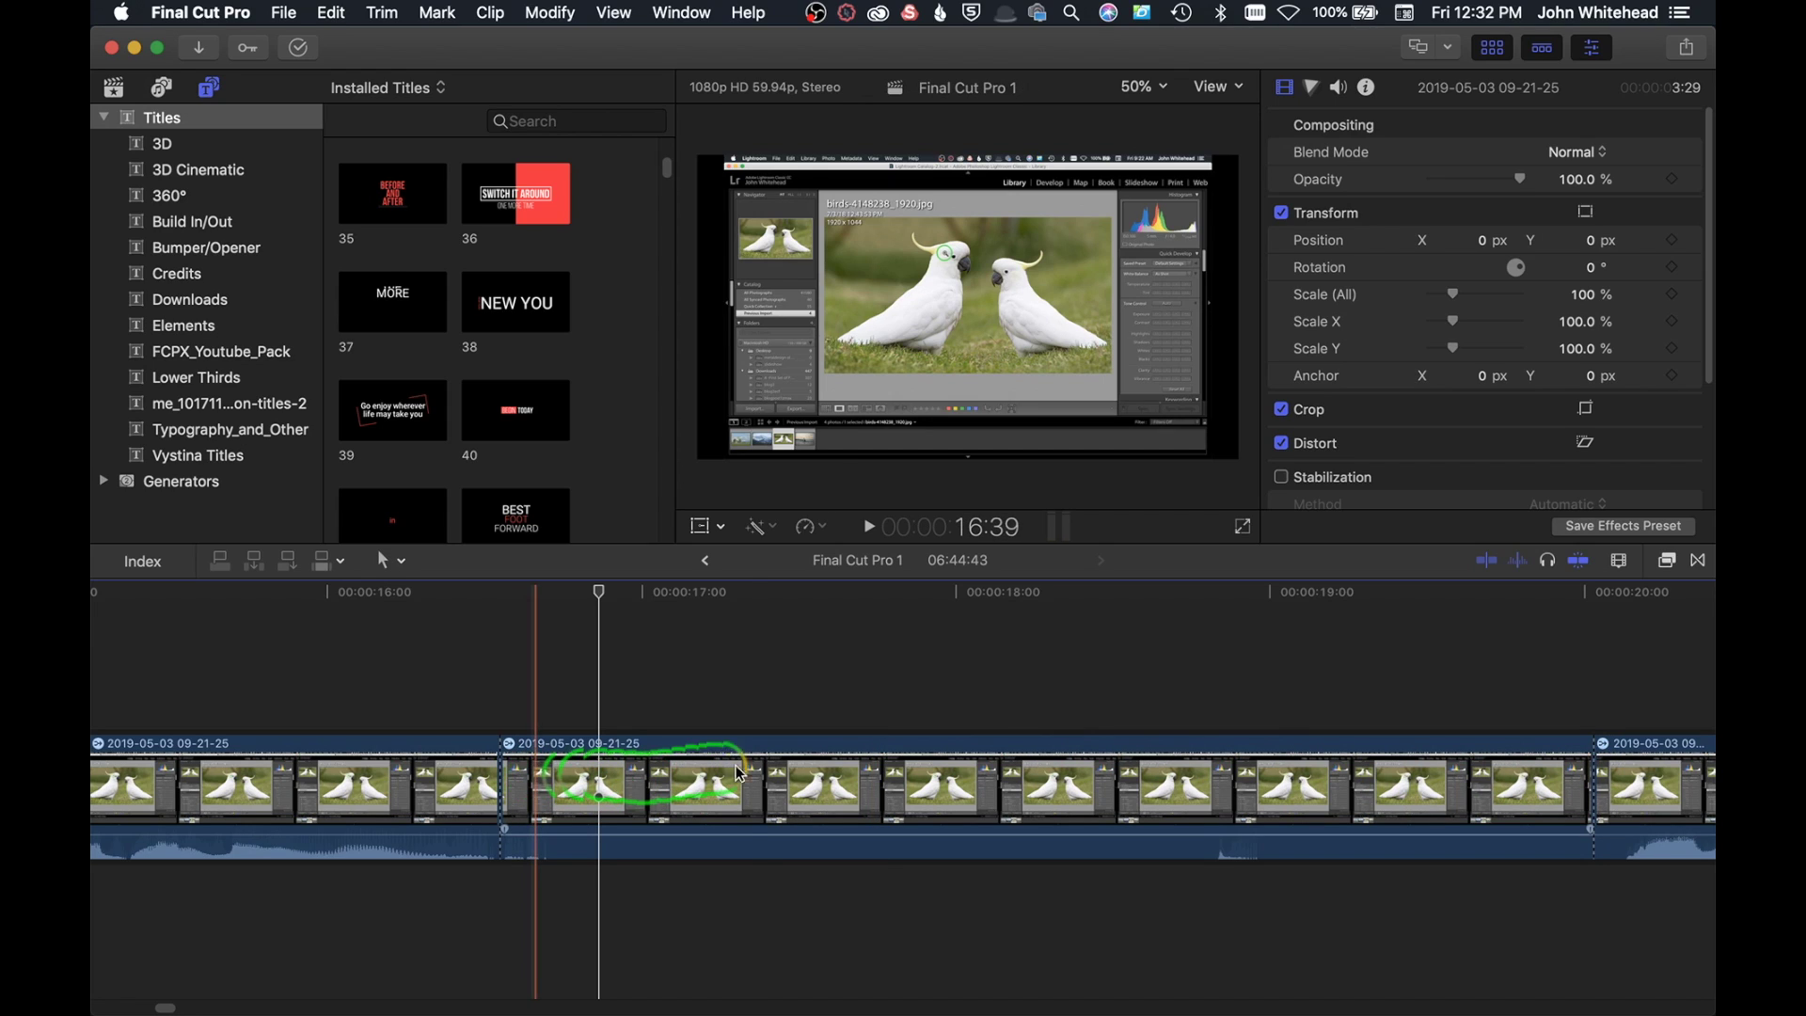
pyautogui.click(768, 785)
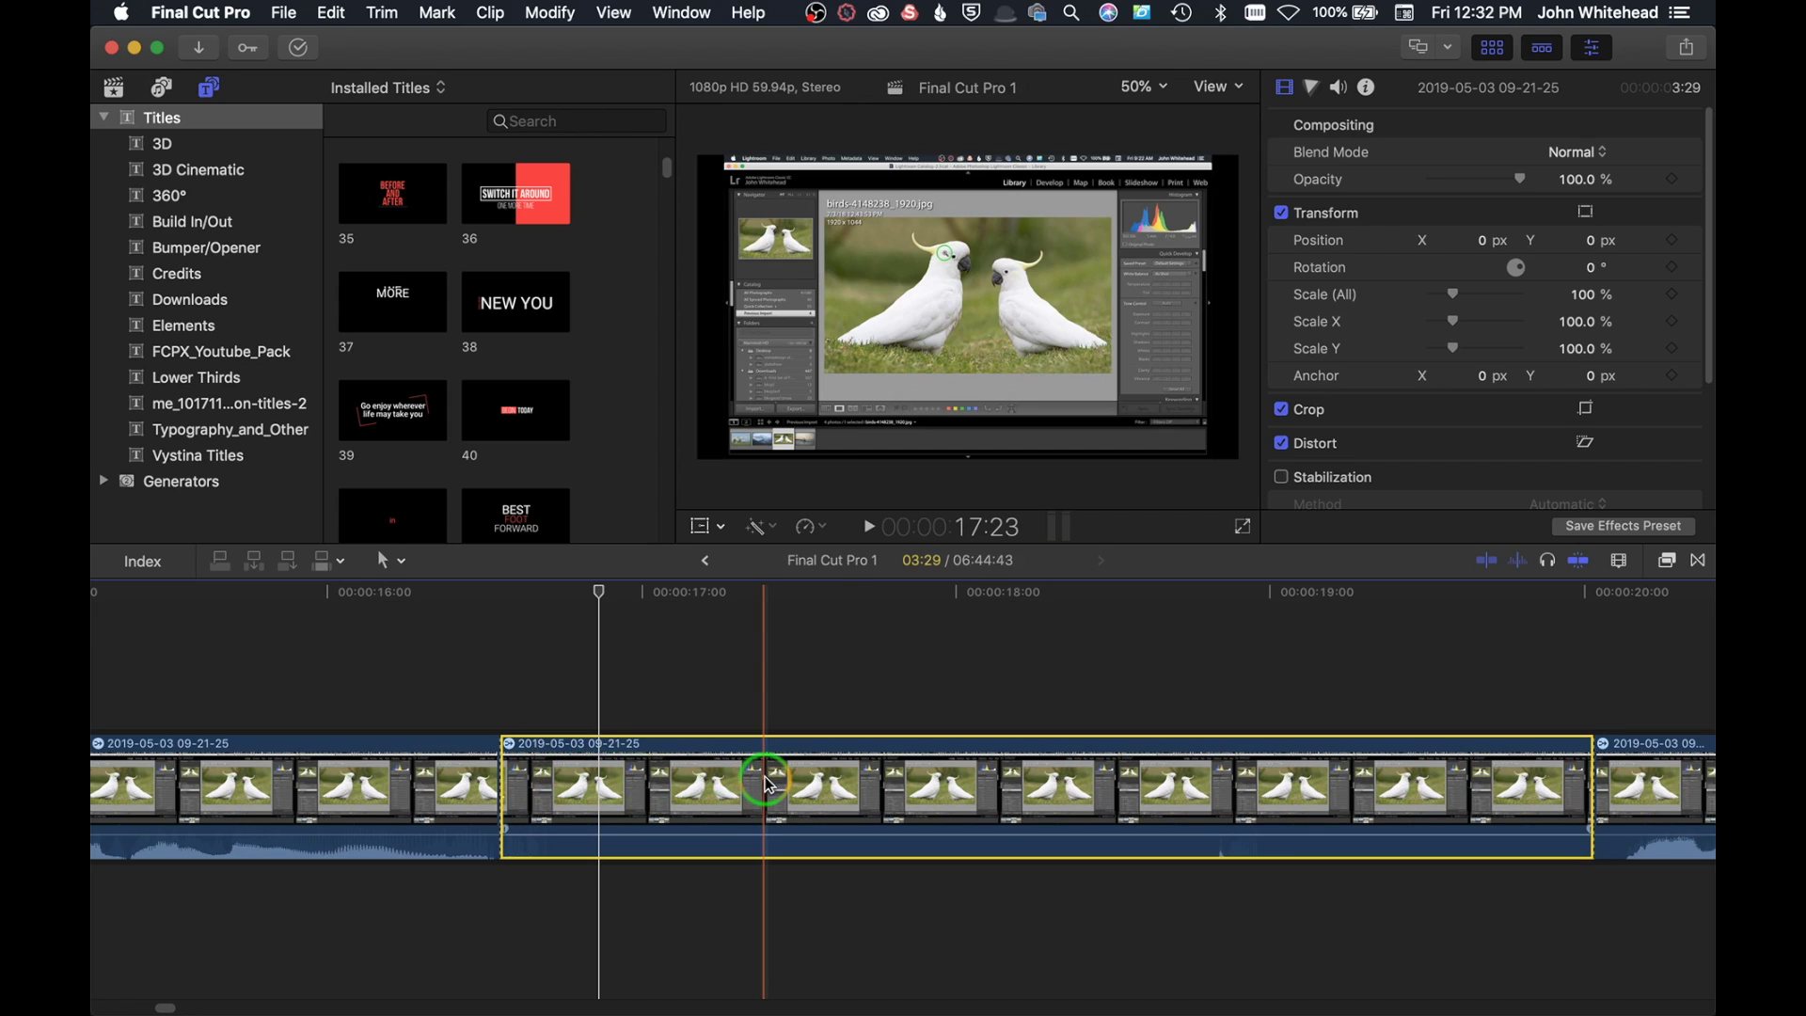
pyautogui.press('Delete')
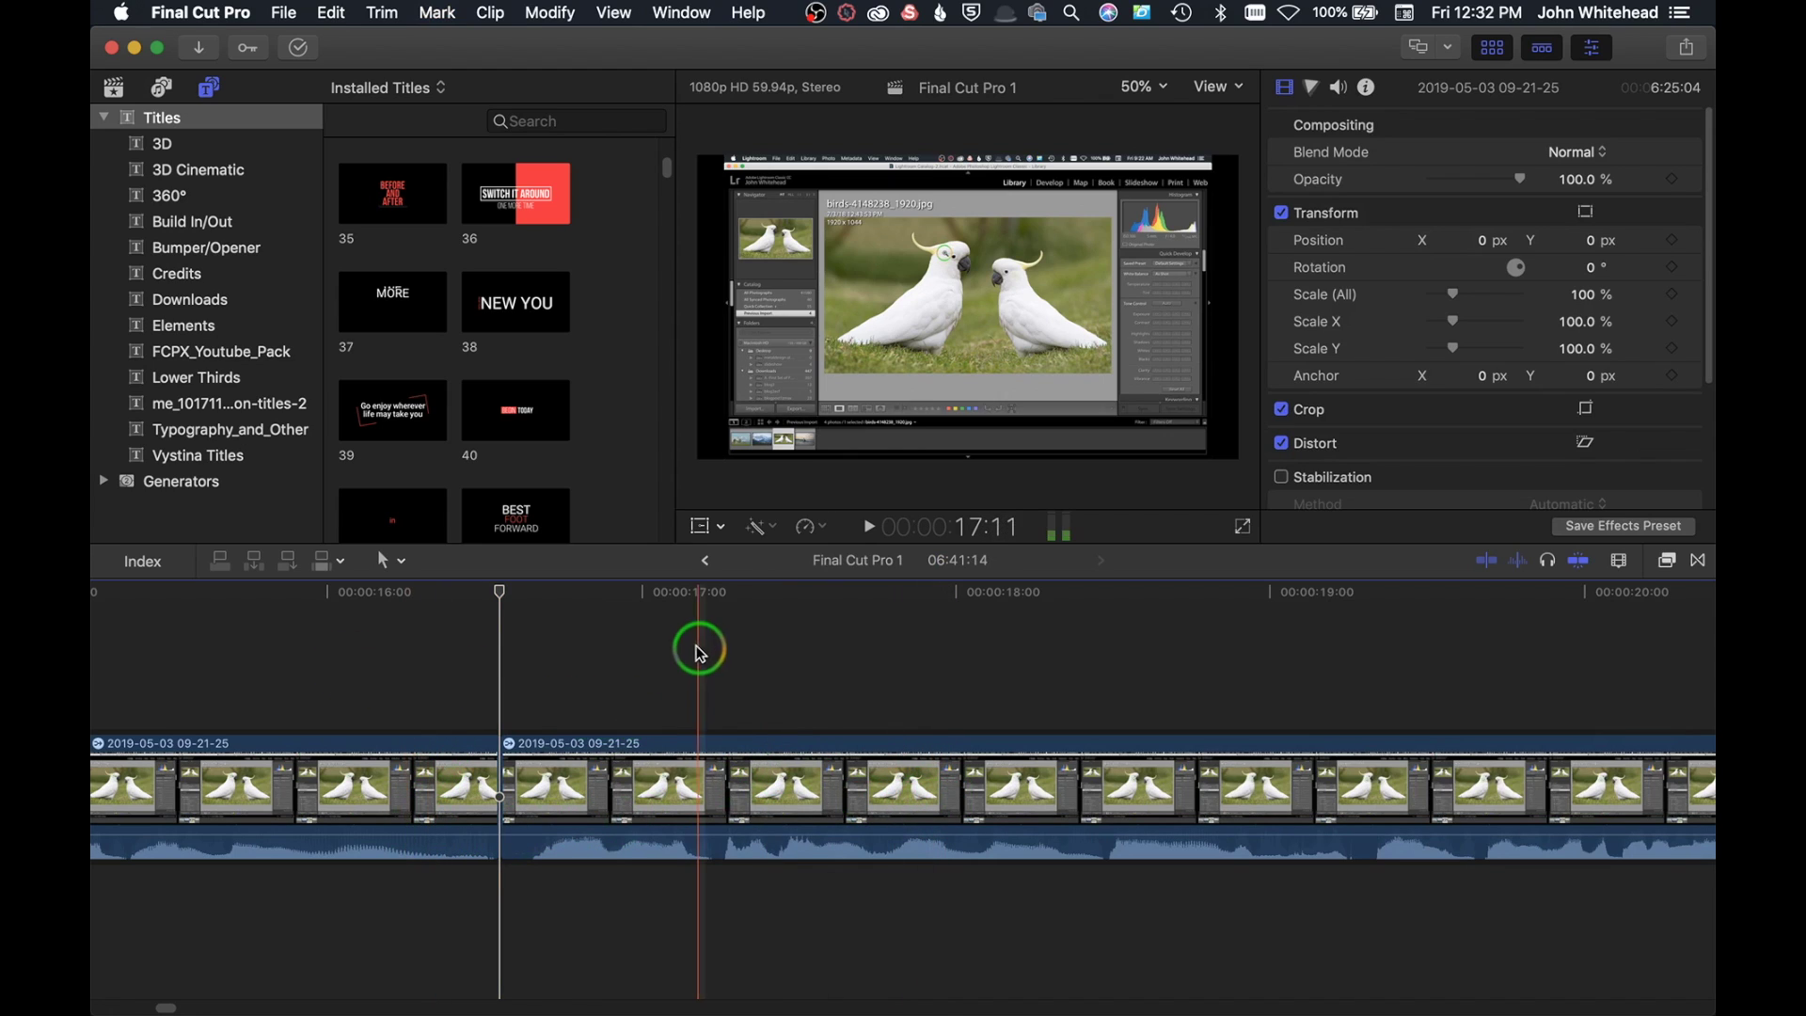
# Step: Play back across the join at about 16:33, and check the speech around 27 seconds for further gaps
pyautogui.click(215, 665)
pyautogui.press('space')
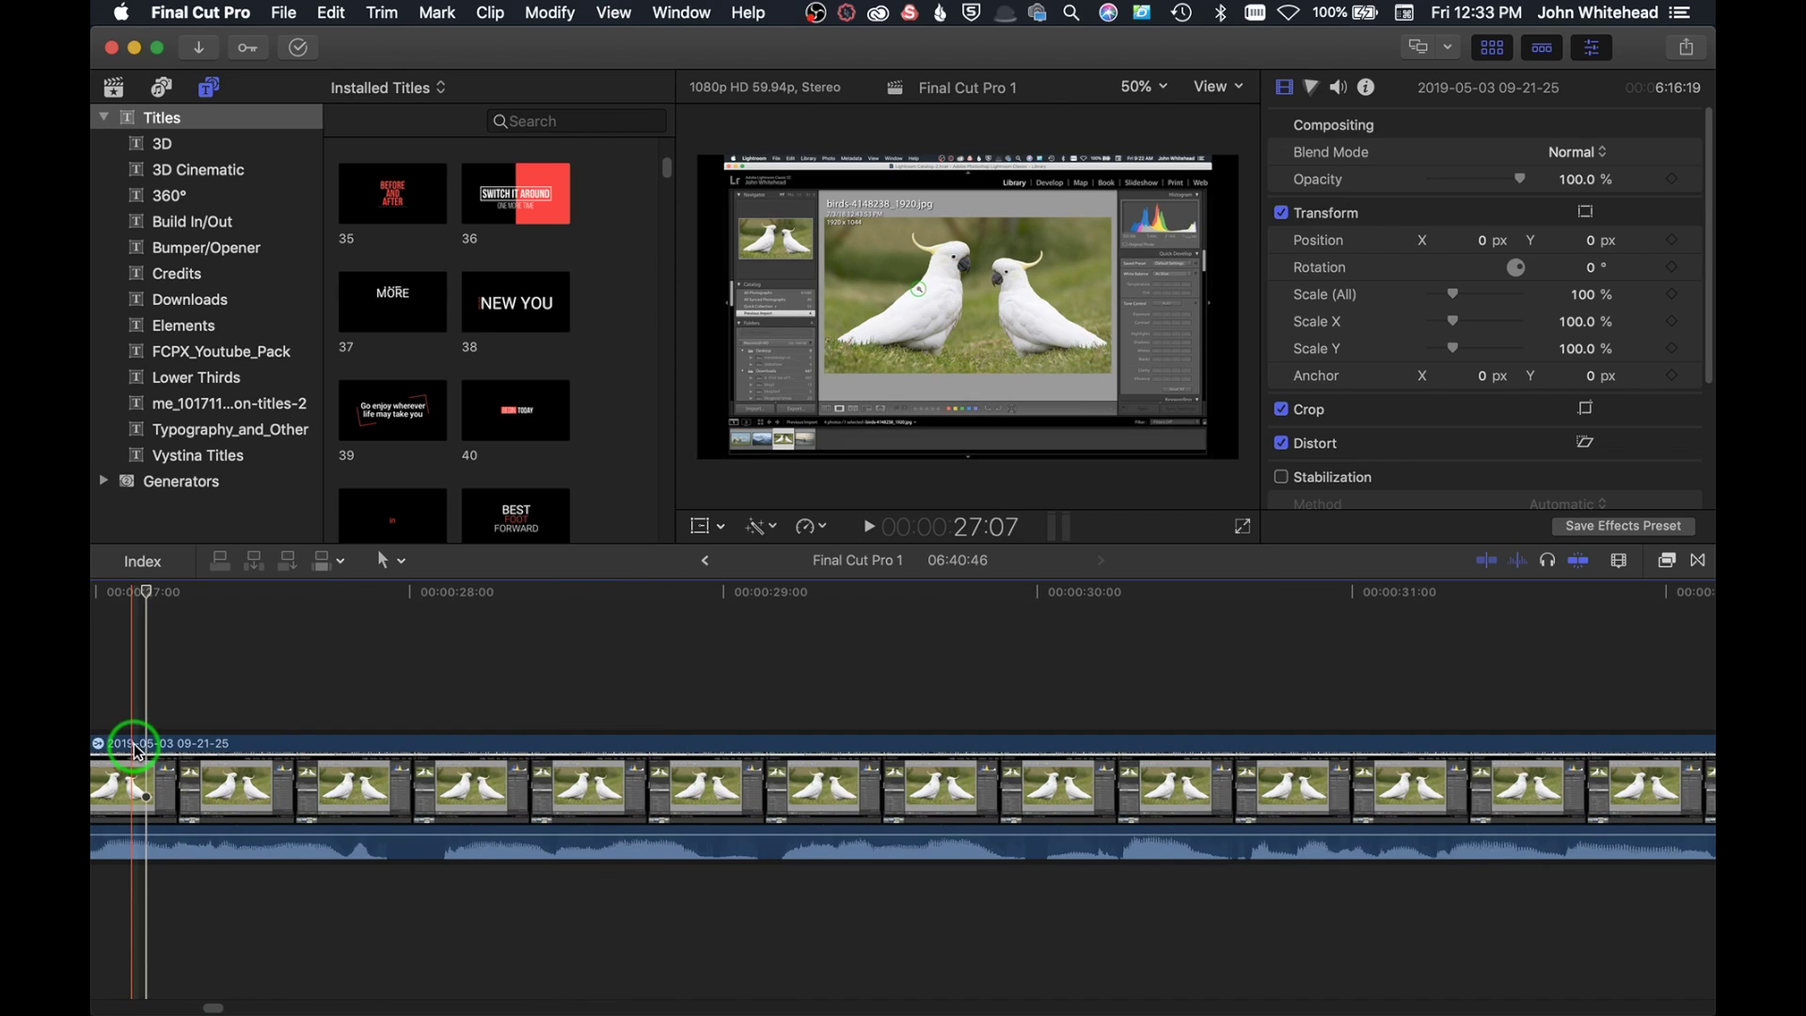
pyautogui.press('space')
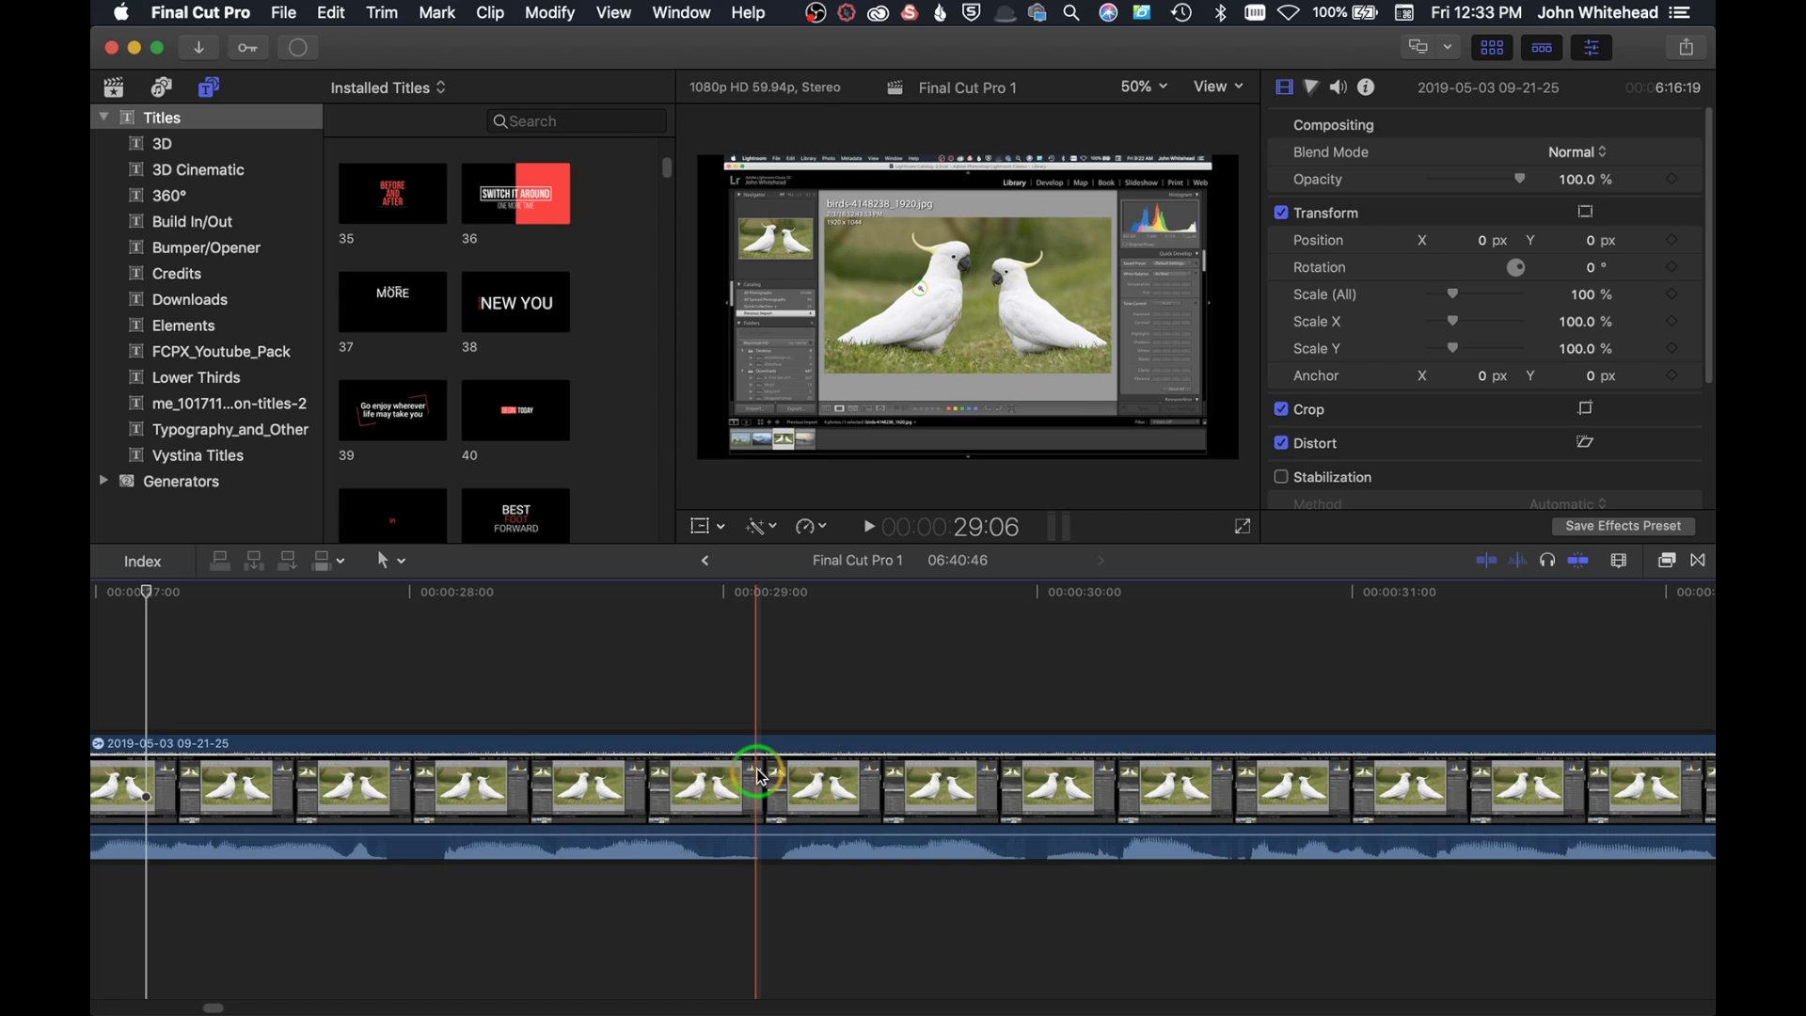
pyautogui.click(141, 592)
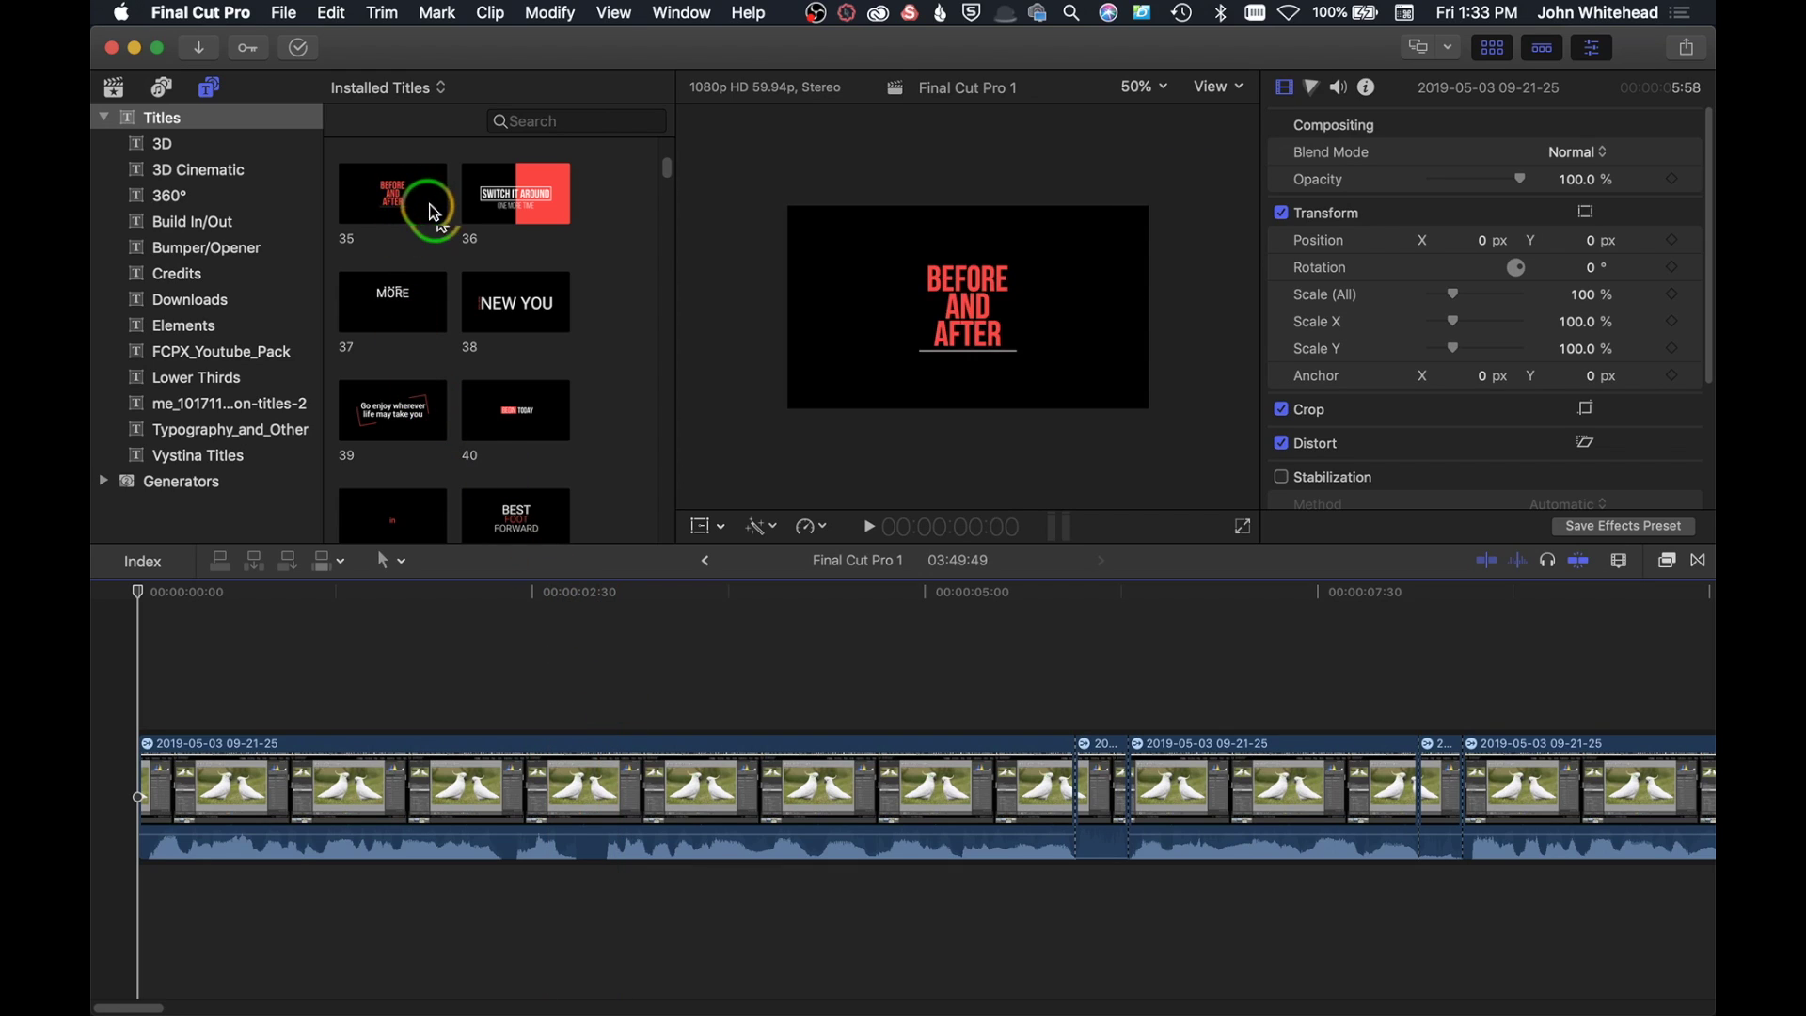
# Step: Insert the YT_Opener_03 title from the FCPX_Youtube_Pack category at the start of the project, ahead of the first clip
pyautogui.click(210, 89)
pyautogui.click(210, 89)
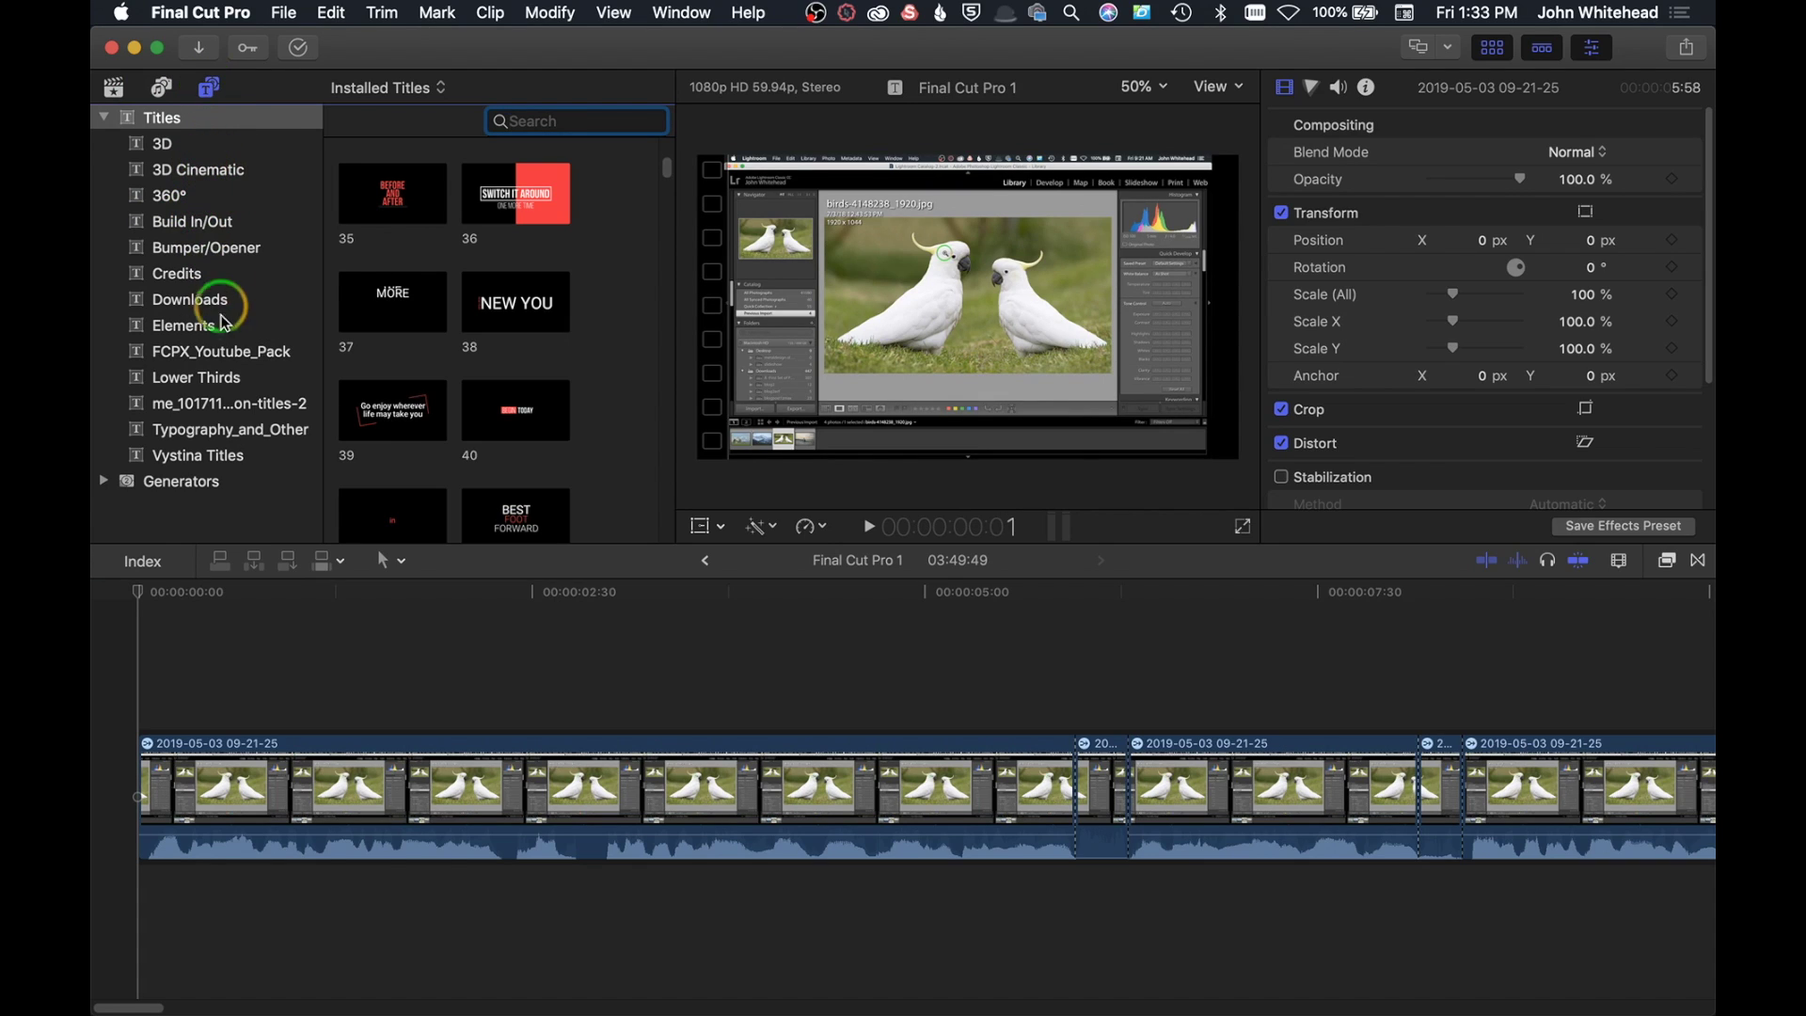
pyautogui.click(218, 353)
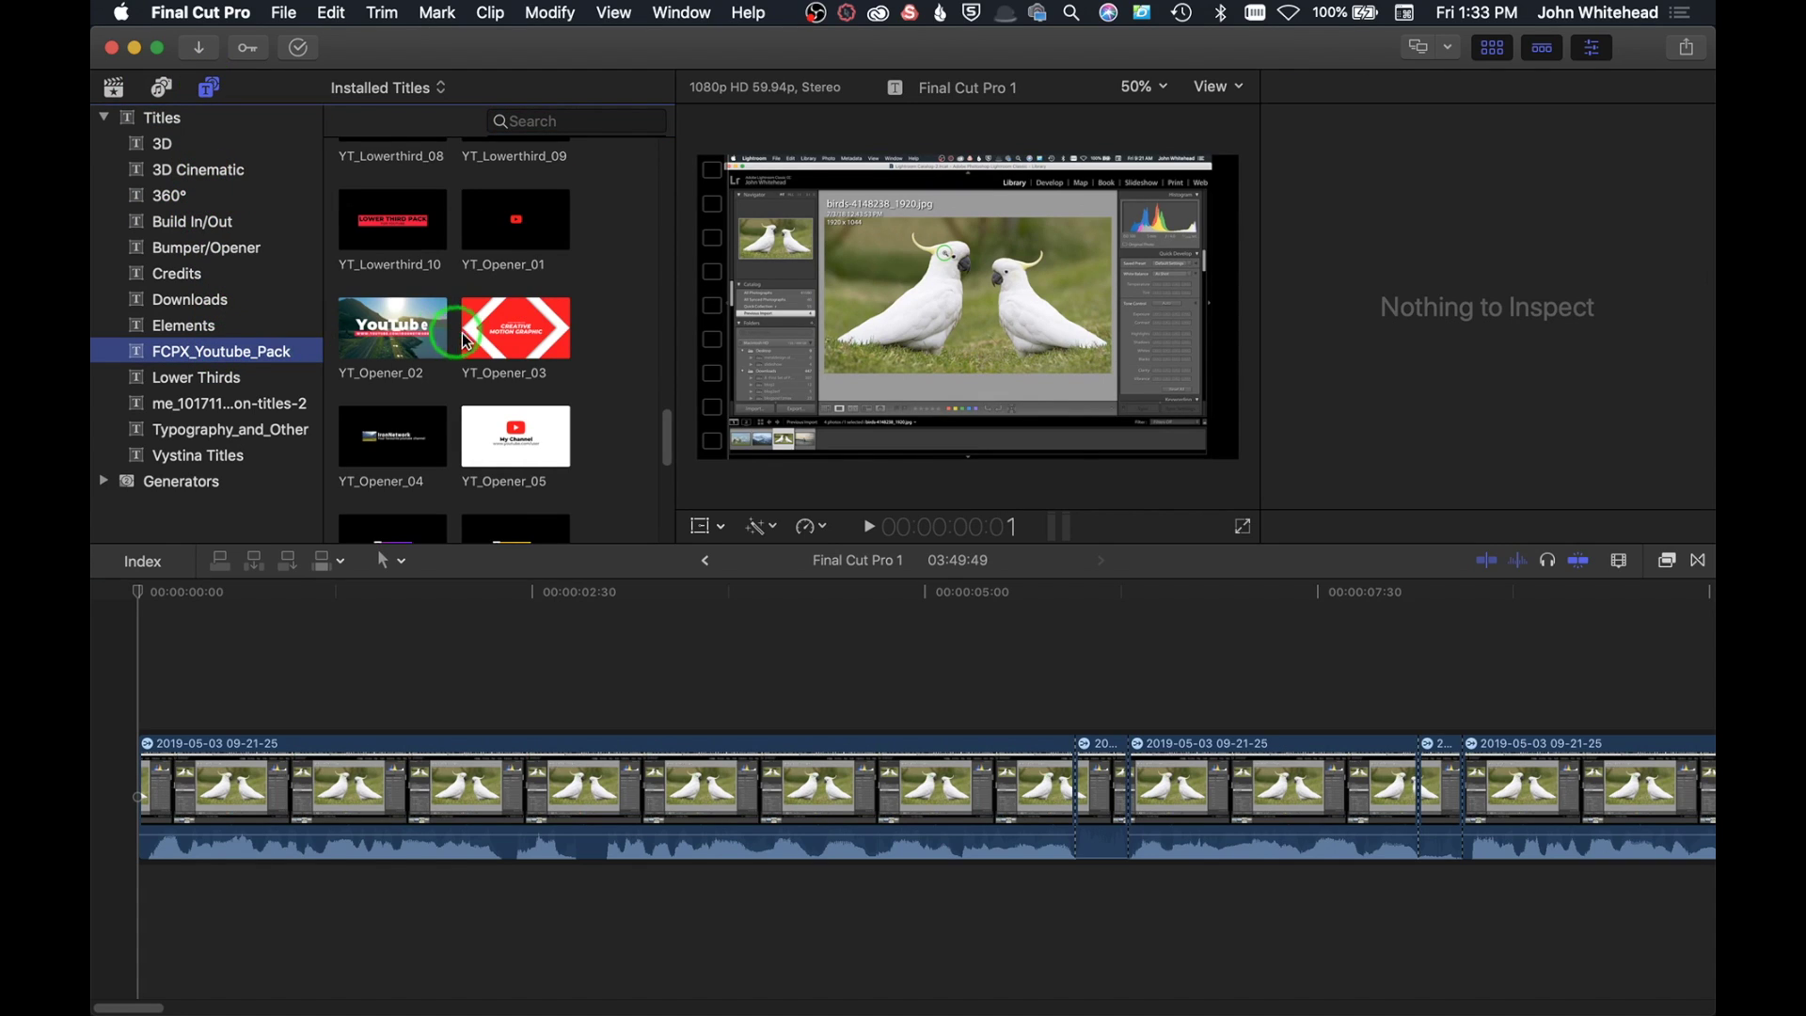
pyautogui.click(529, 331)
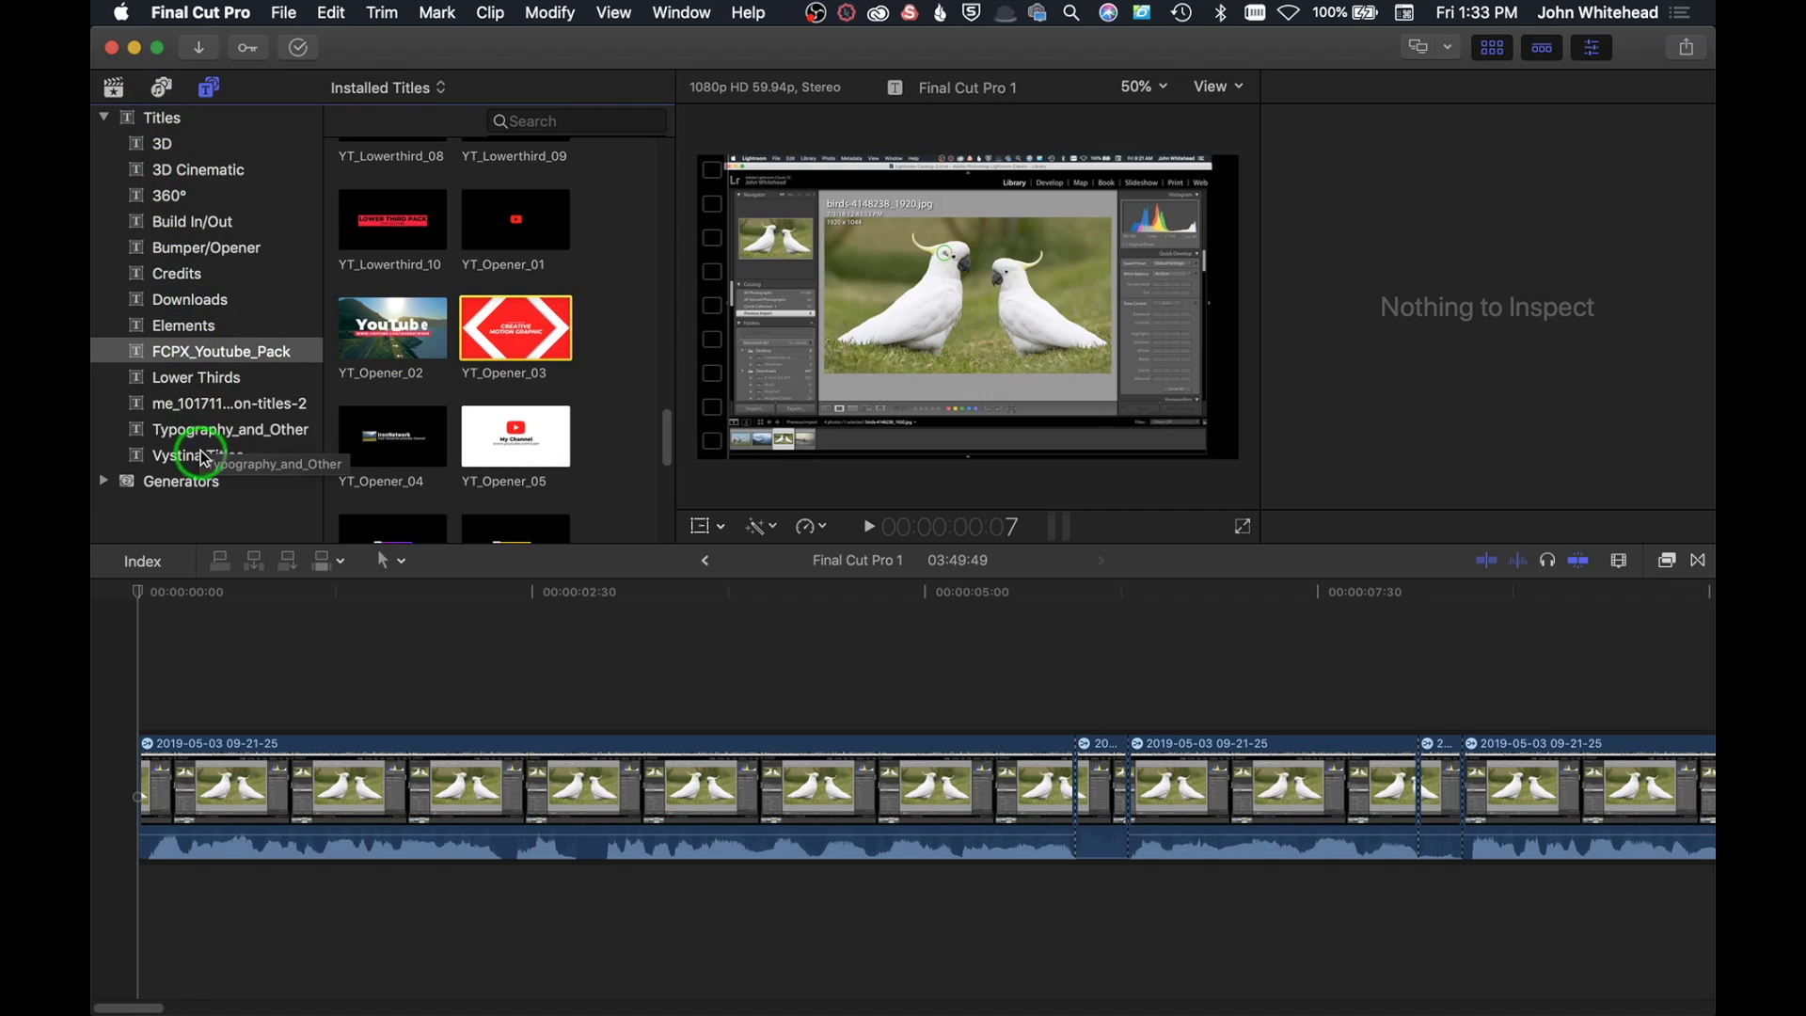
pyautogui.moveTo(515, 331); pyautogui.dragTo(122, 754)
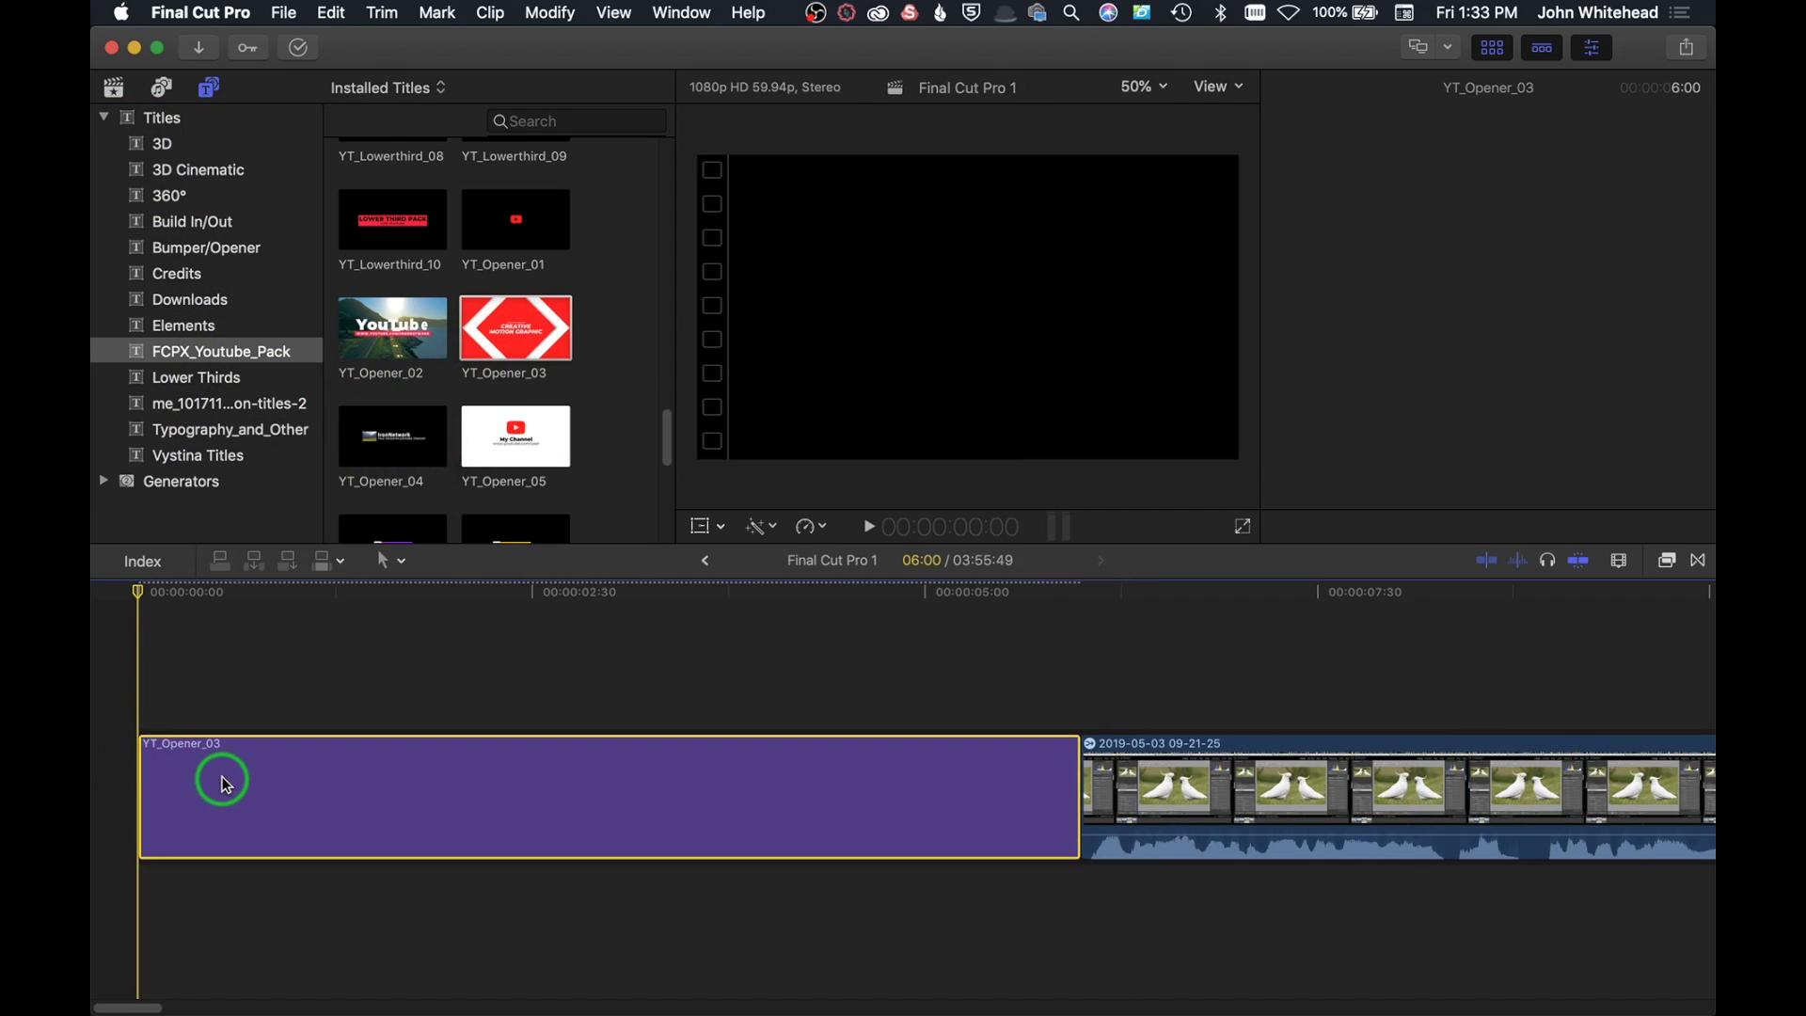
# Step: Preview the opener at about 2:51, and replace its Text_01 wording with the creator's business name
pyautogui.moveTo(140, 591); pyautogui.dragTo(340, 613)
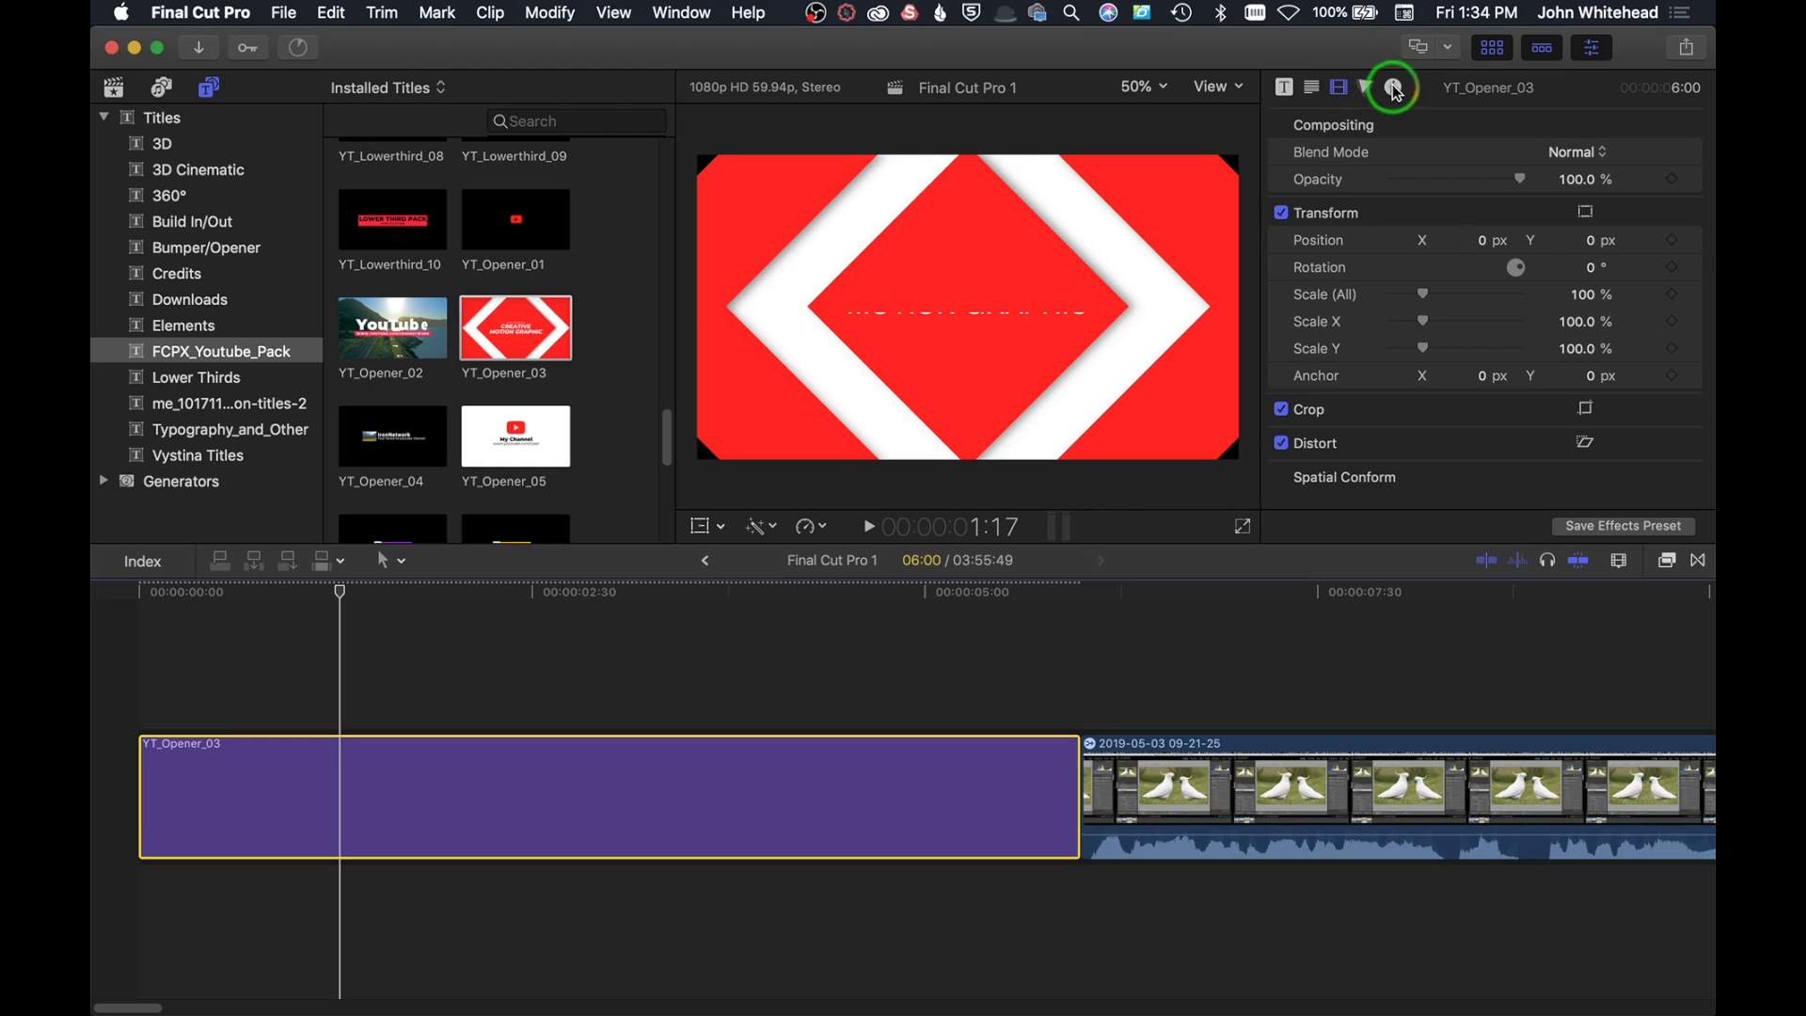
pyautogui.click(1284, 87)
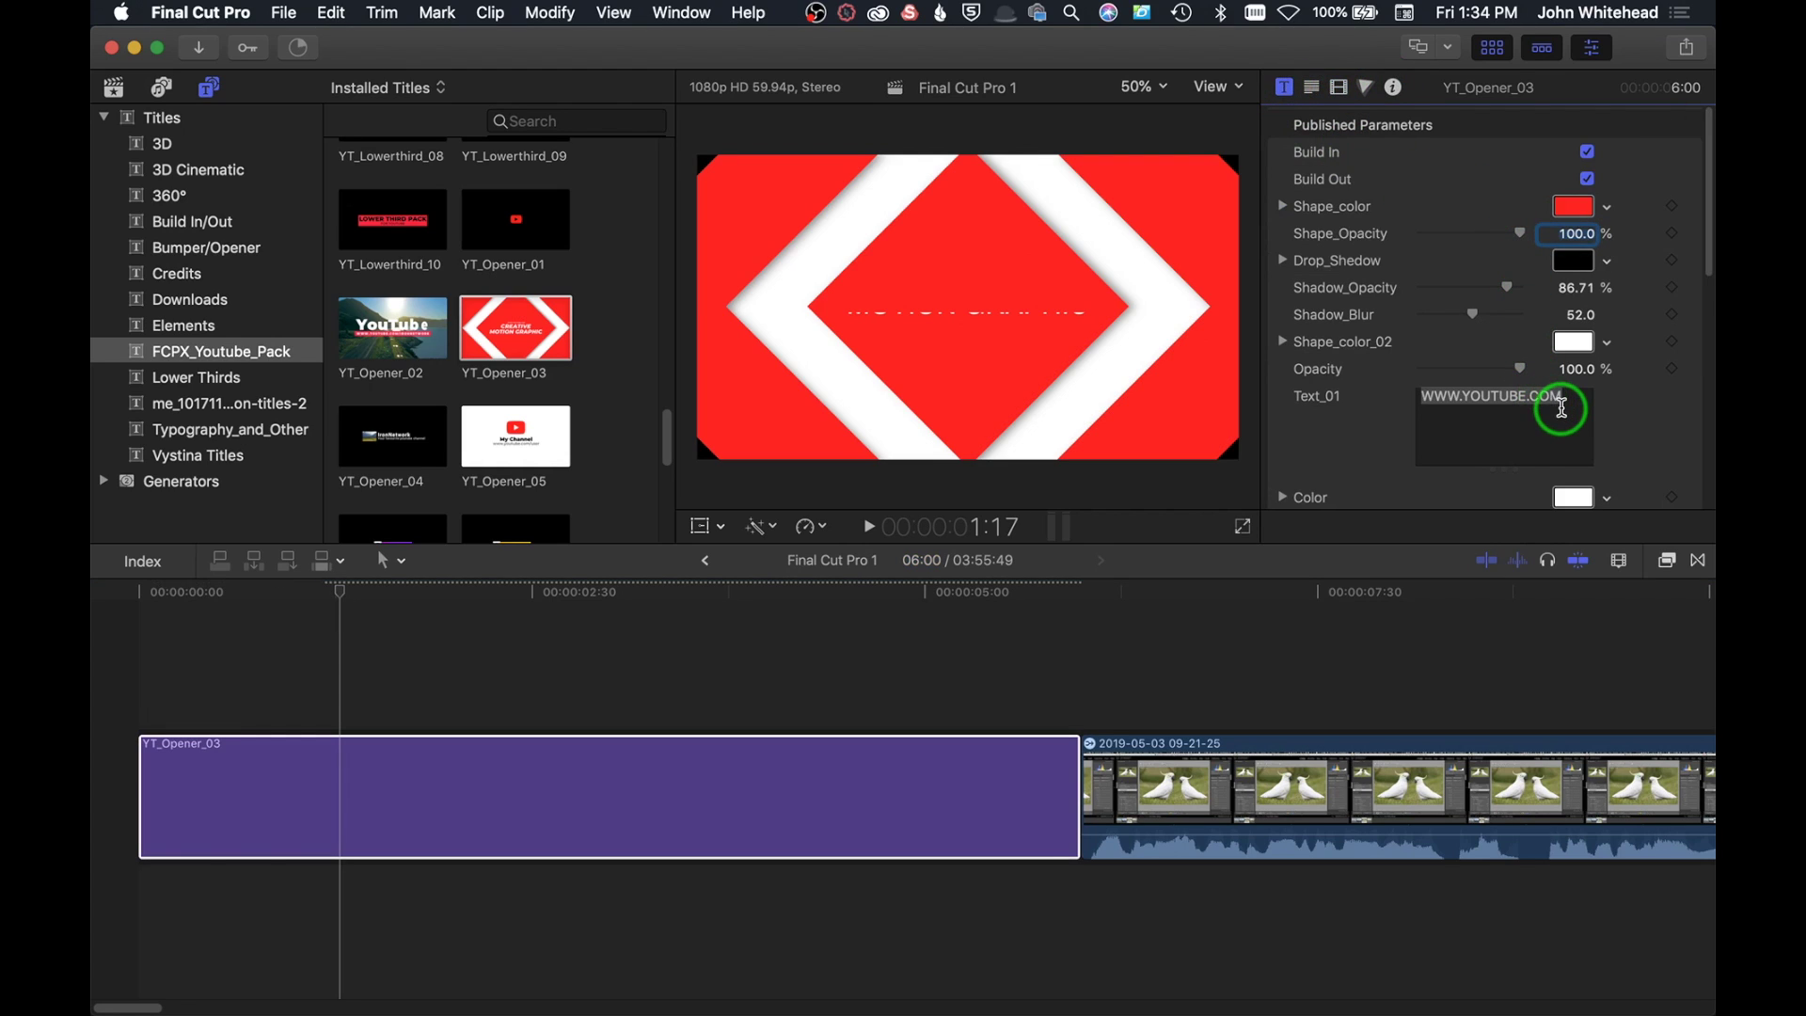
pyautogui.moveTo(1564, 404); pyautogui.dragTo(1355, 391)
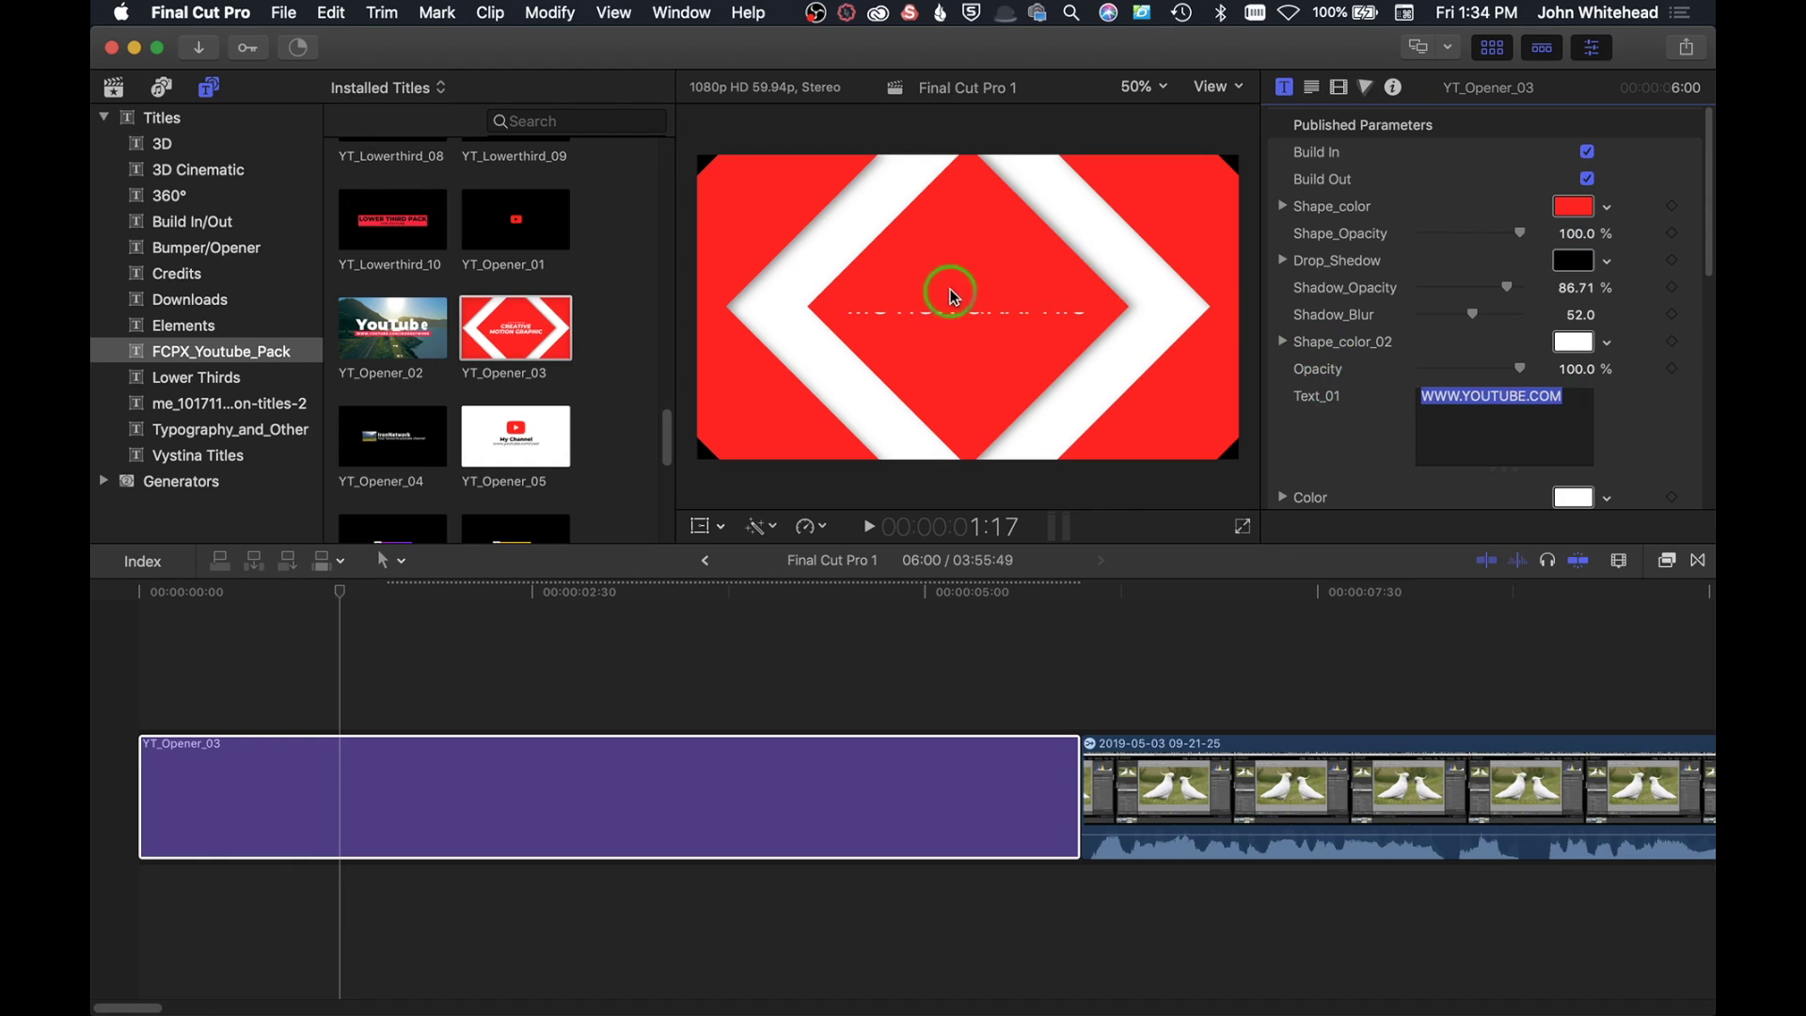
pyautogui.moveTo(340, 593); pyautogui.dragTo(587, 602)
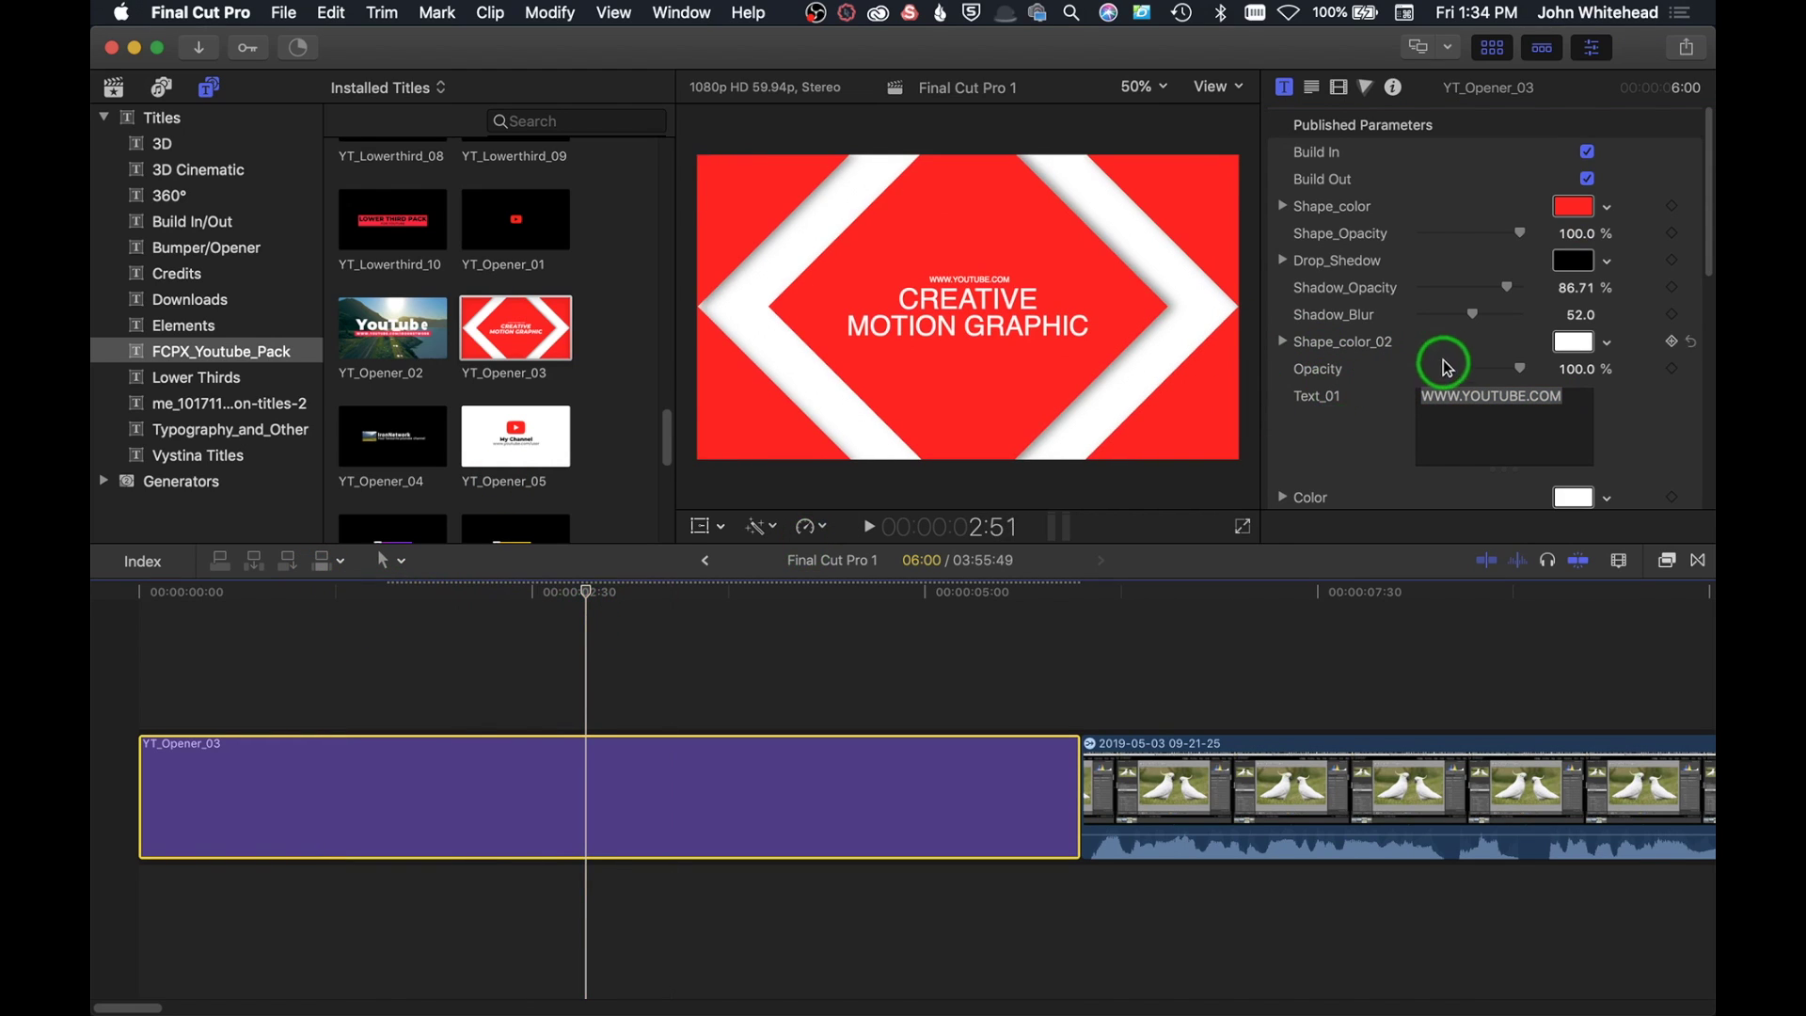
pyautogui.moveTo(1499, 407); pyautogui.dragTo(1241, 399)
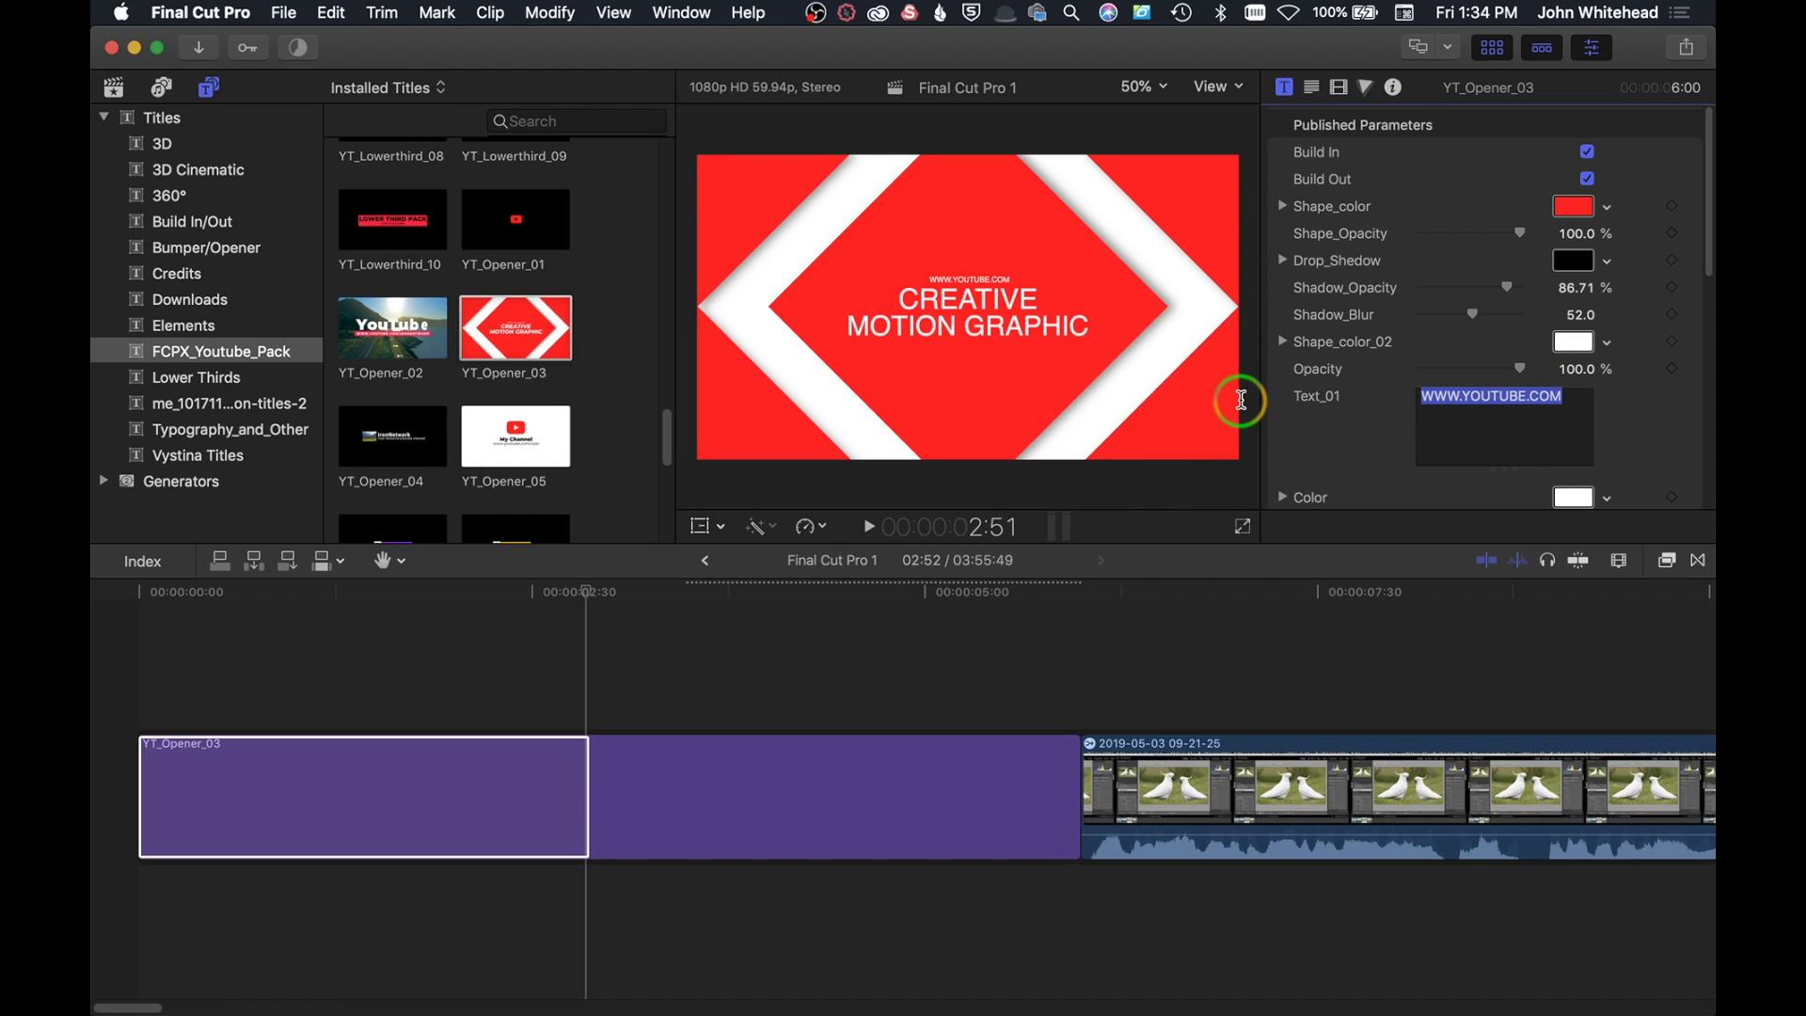
pyautogui.write('John Whitehead Images')
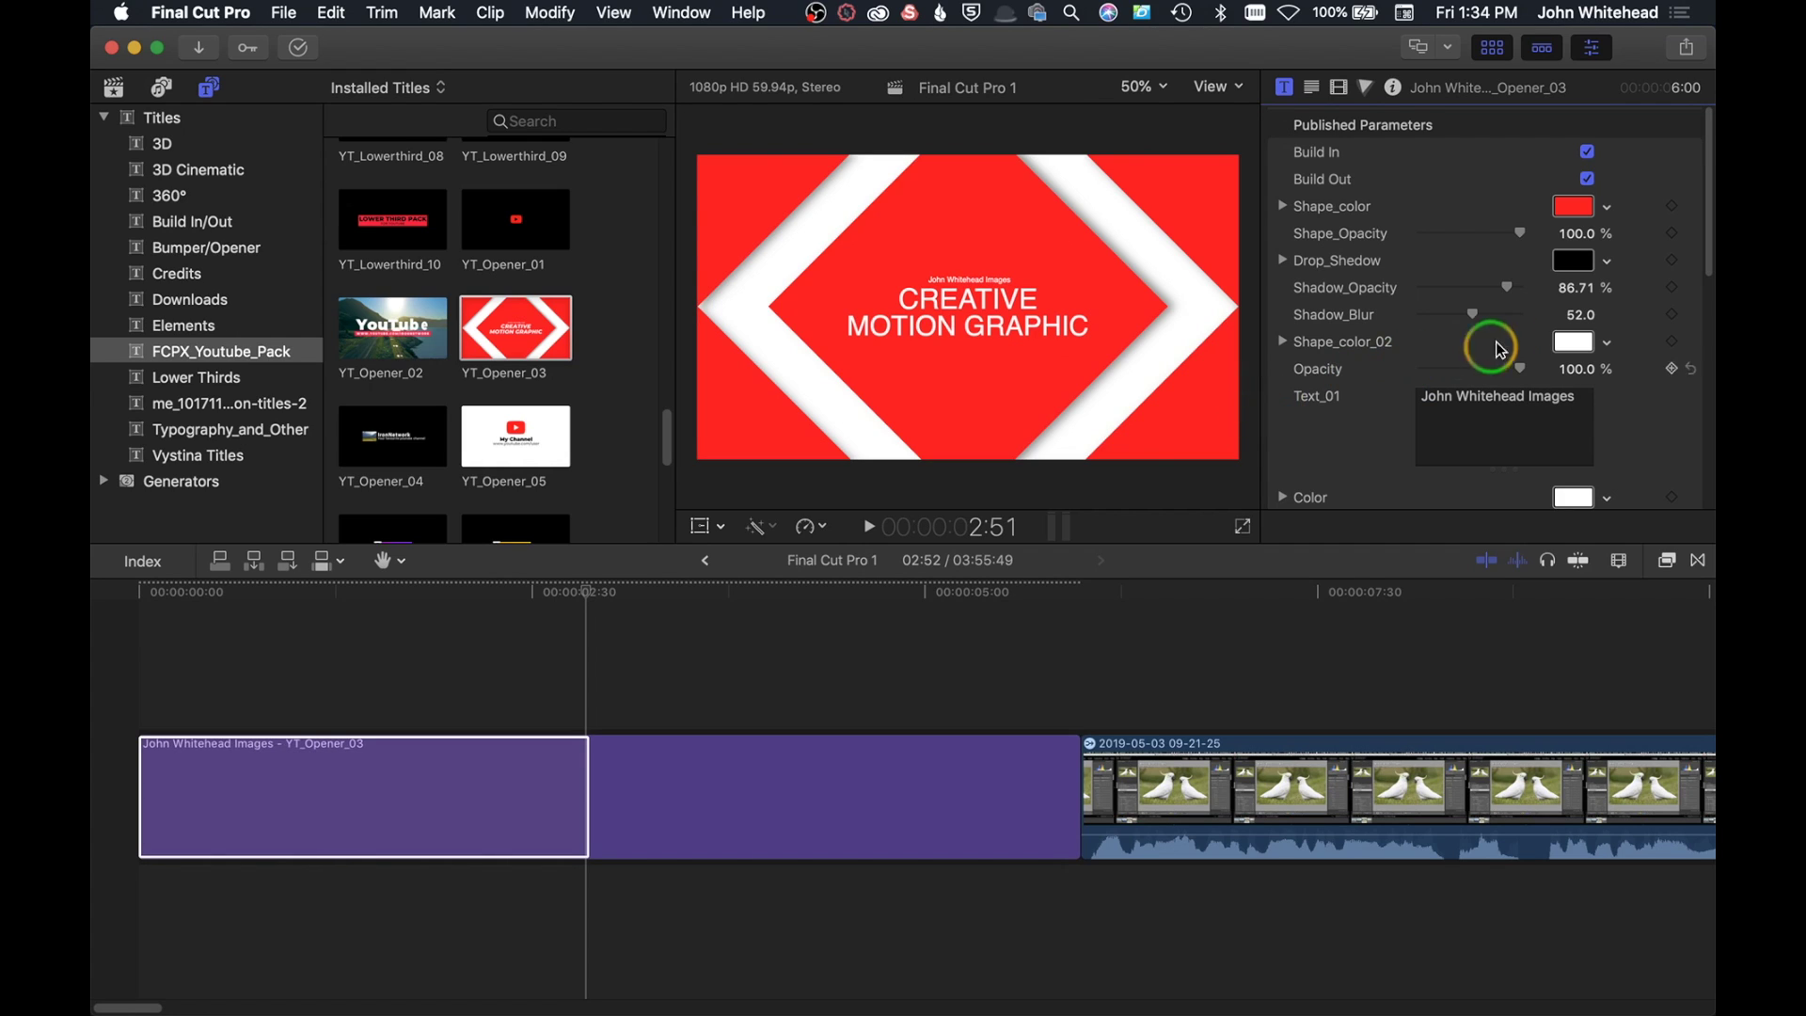
# Step: Replace the opener's Text_02 wording with LIGHTROOM and its Text_03 wording with QUICK TIPS 2
pyautogui.scroll(-3, 1505, 334)
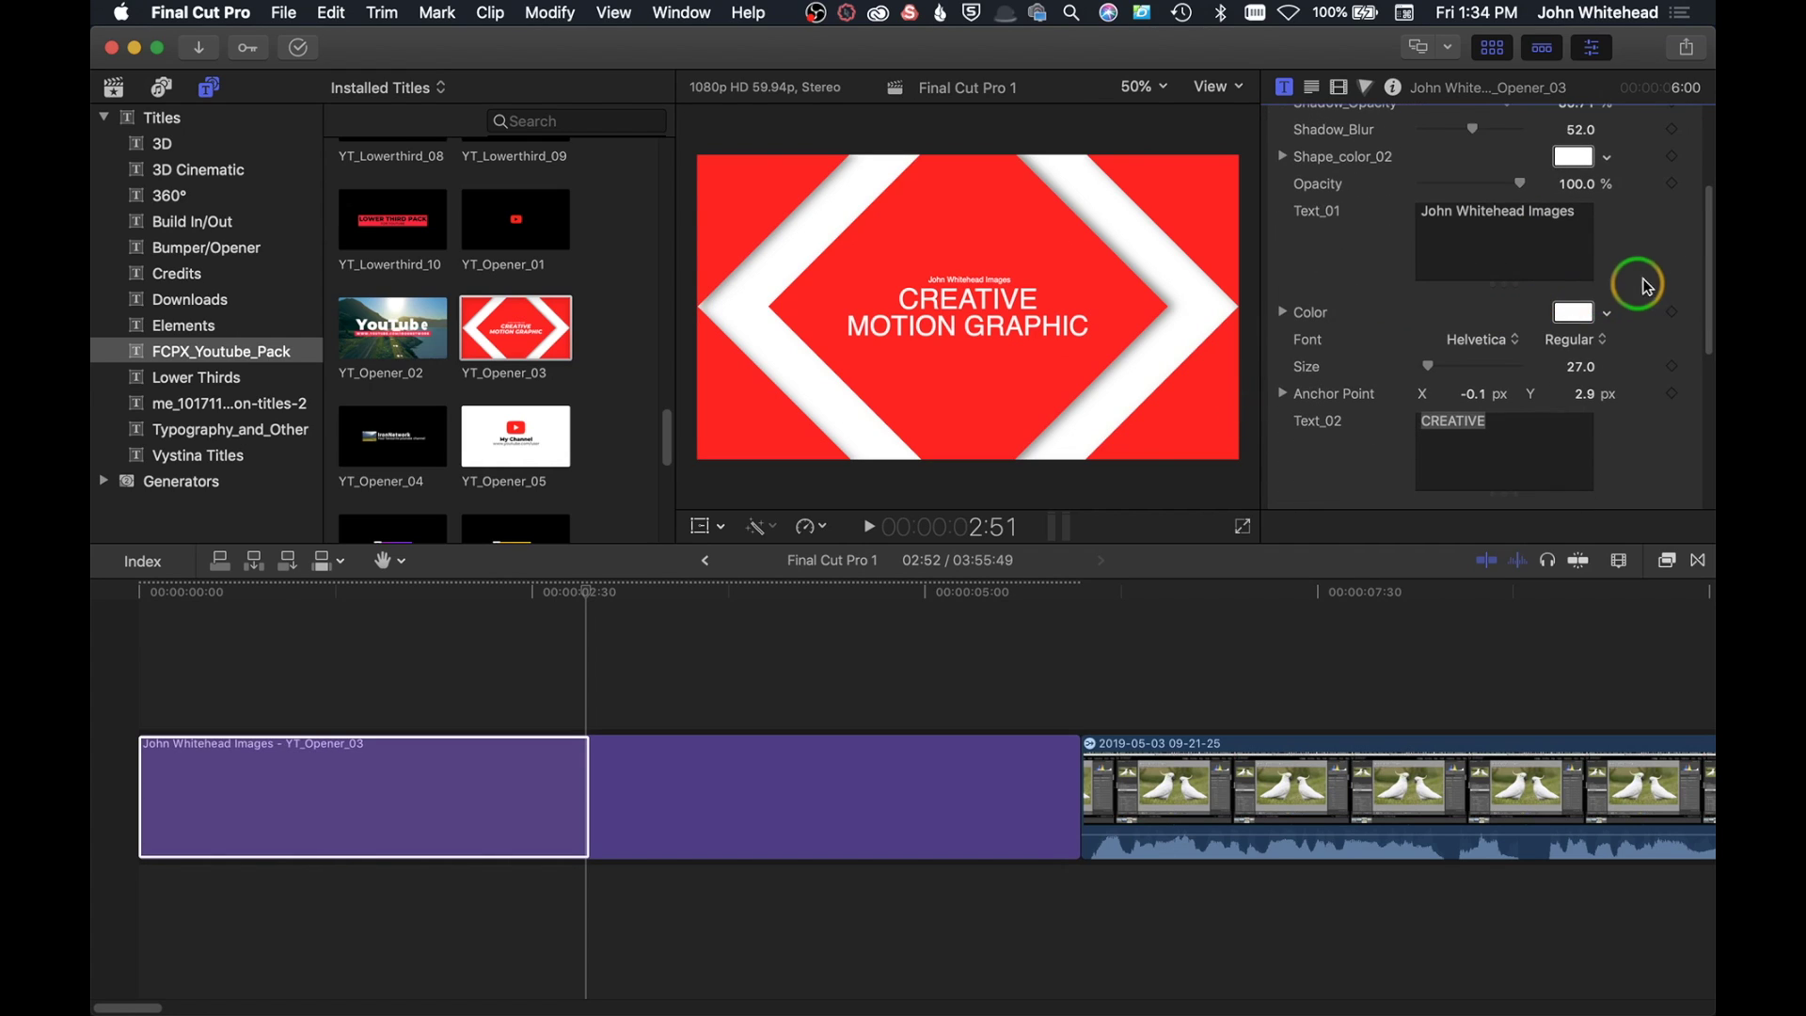
pyautogui.doubleClick(1504, 430)
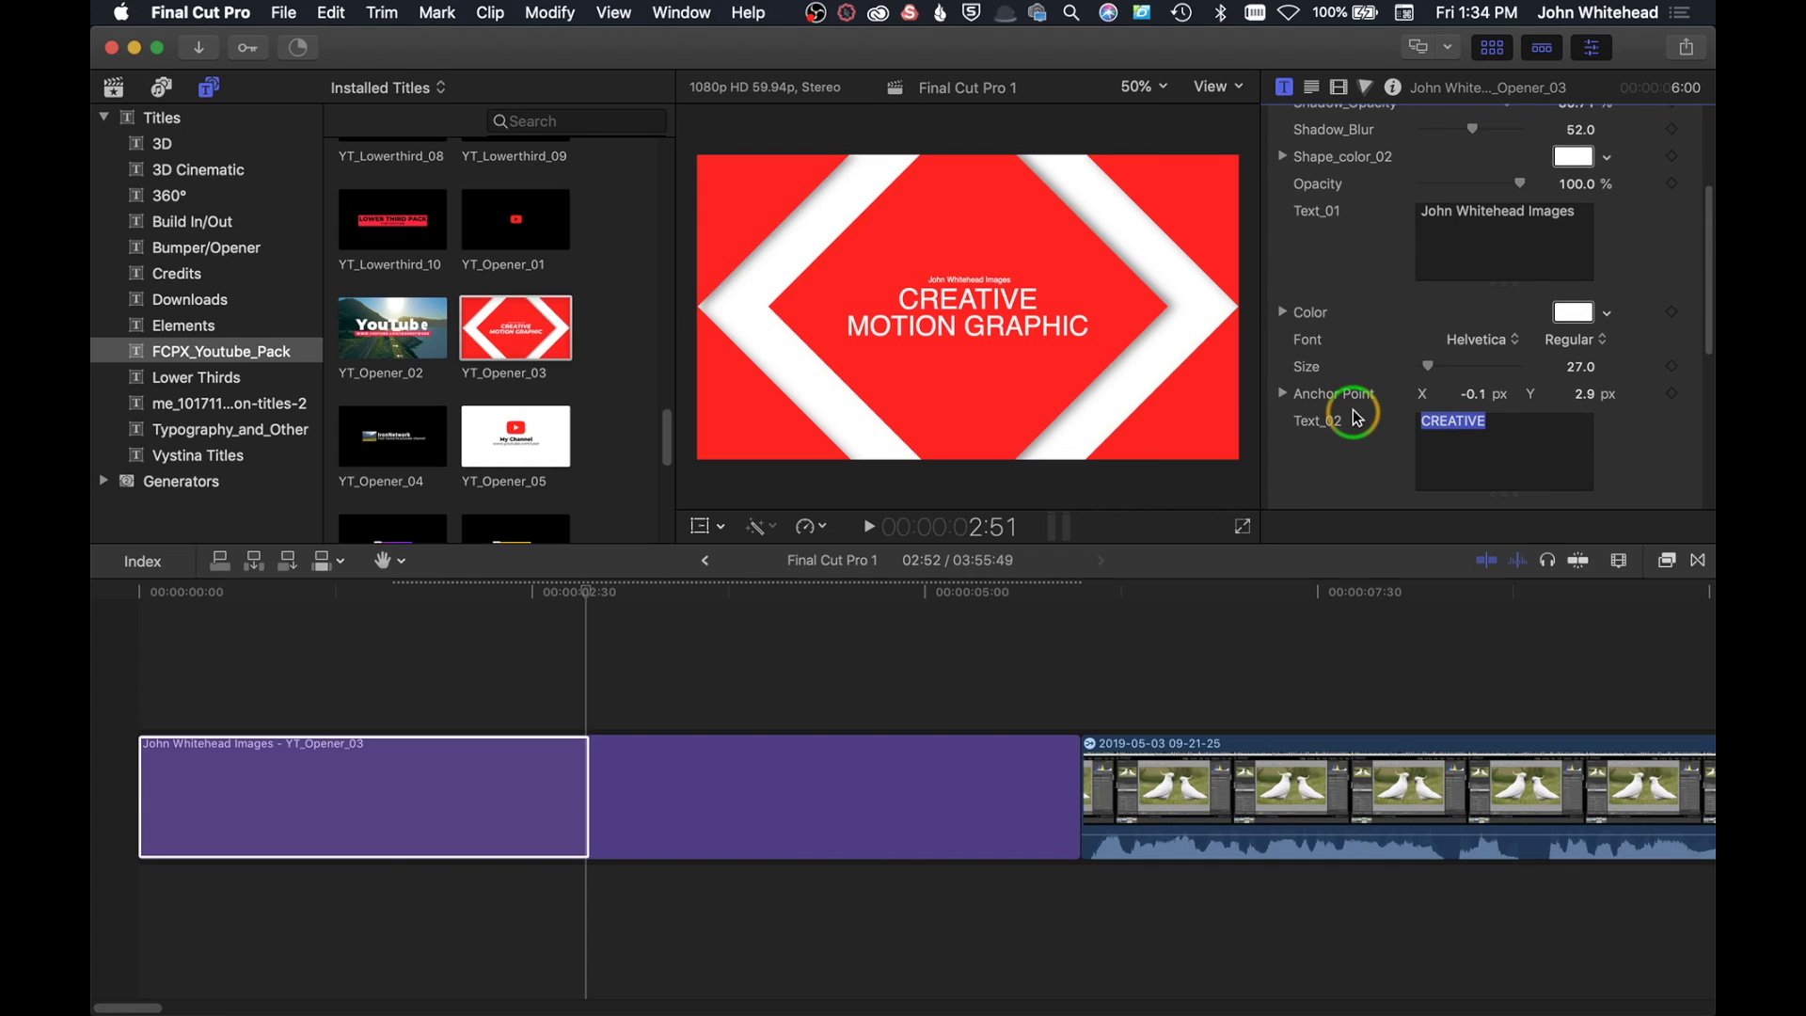
pyautogui.press('BackSpace')
pyautogui.write('LIGHTROOM')
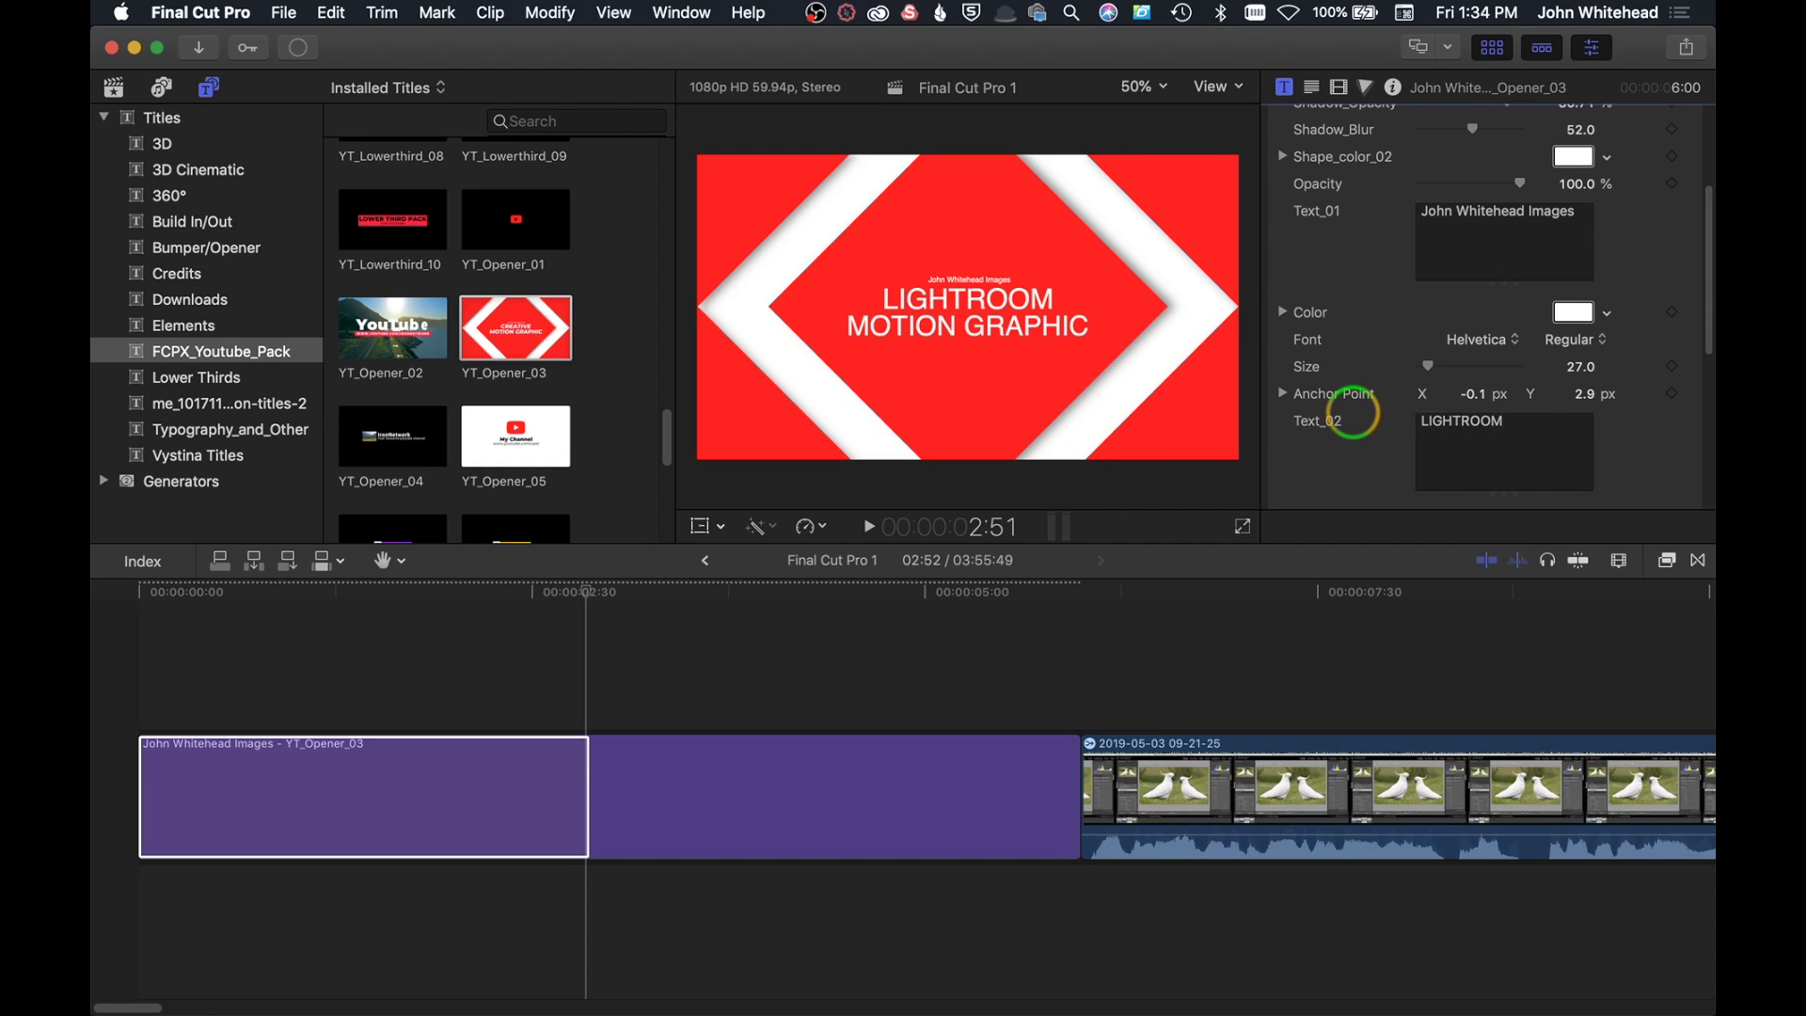
pyautogui.press('Tab')
pyautogui.write('QUICK TIPS')
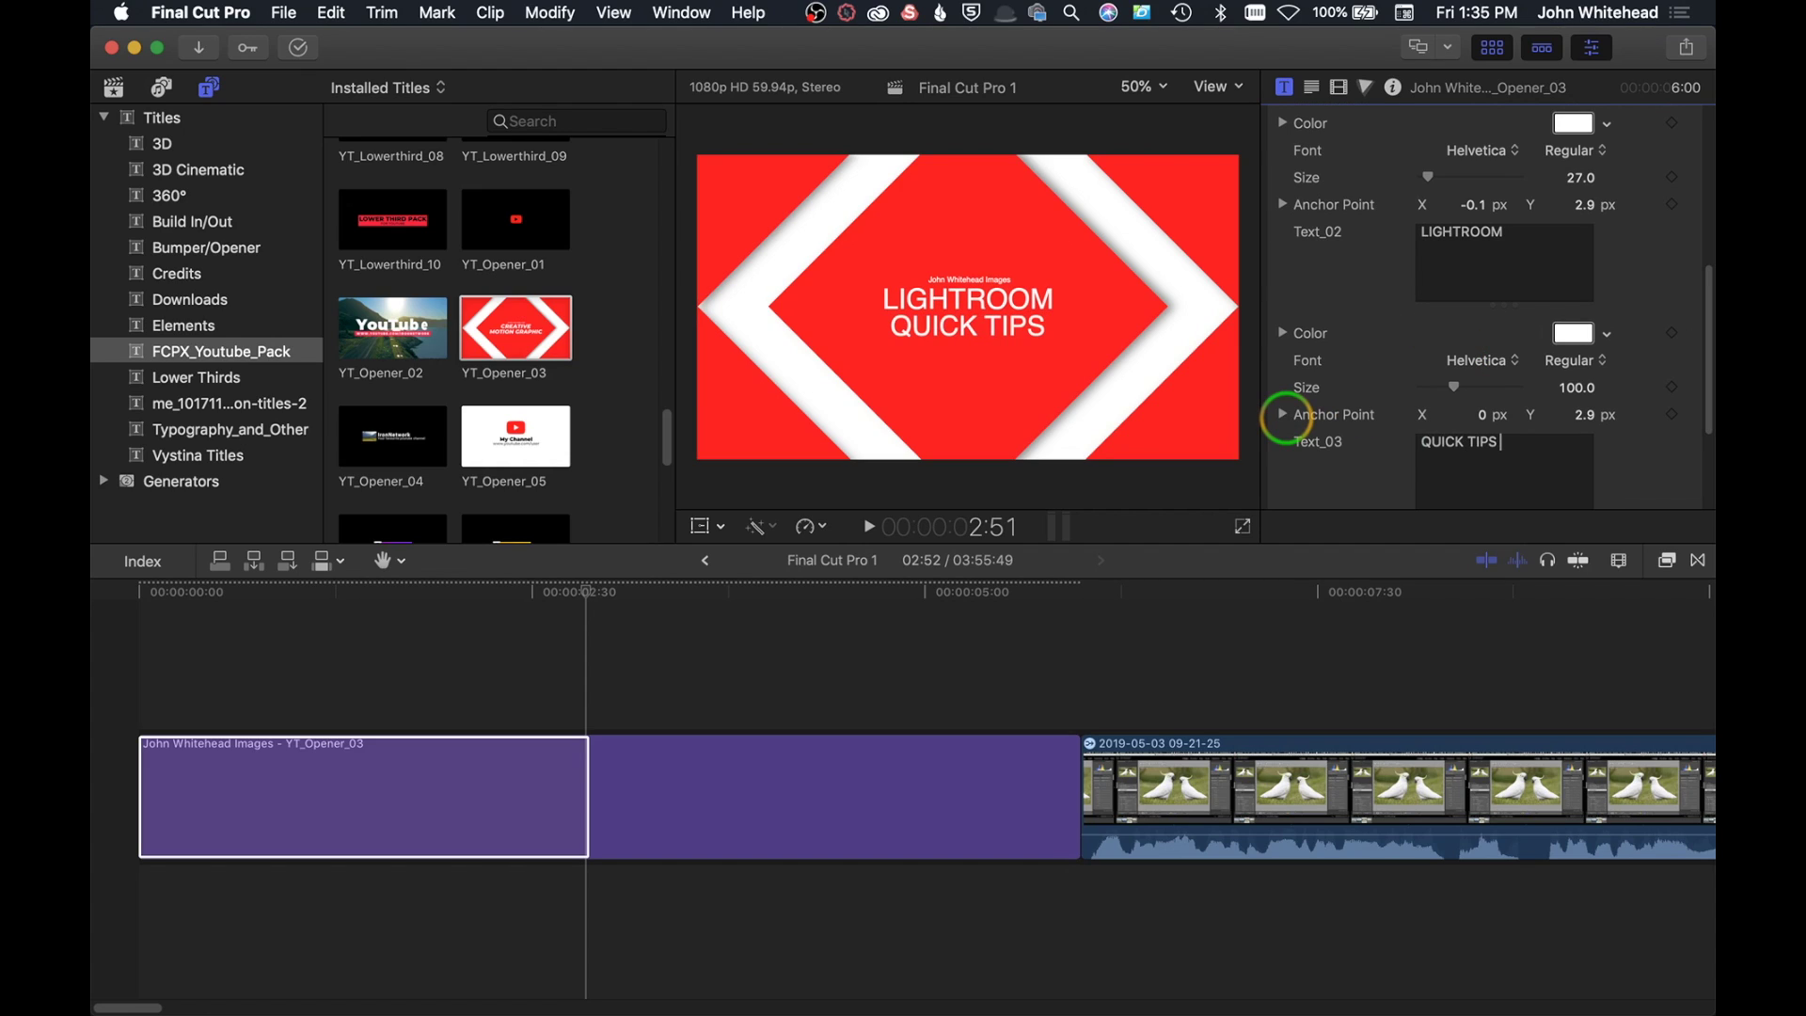
pyautogui.write(' 2')
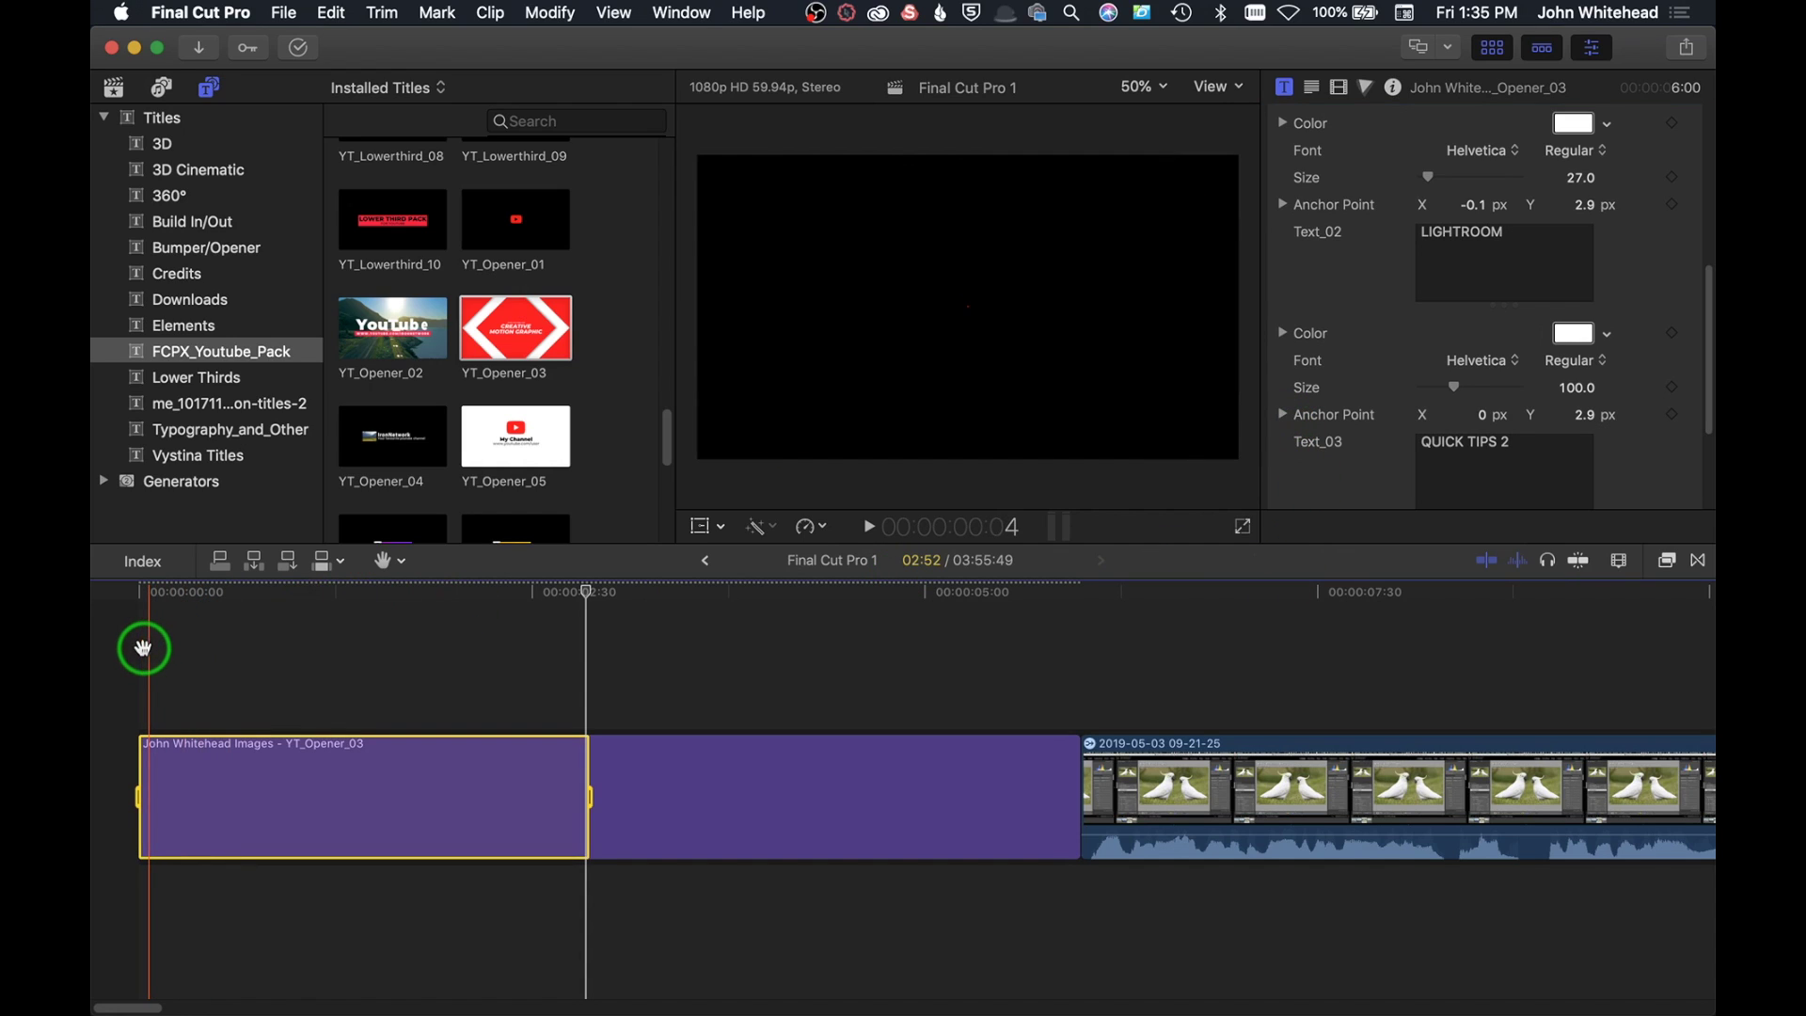
# Step: Play back the customised opener from its start through the cut into the first clip
pyautogui.press('space')
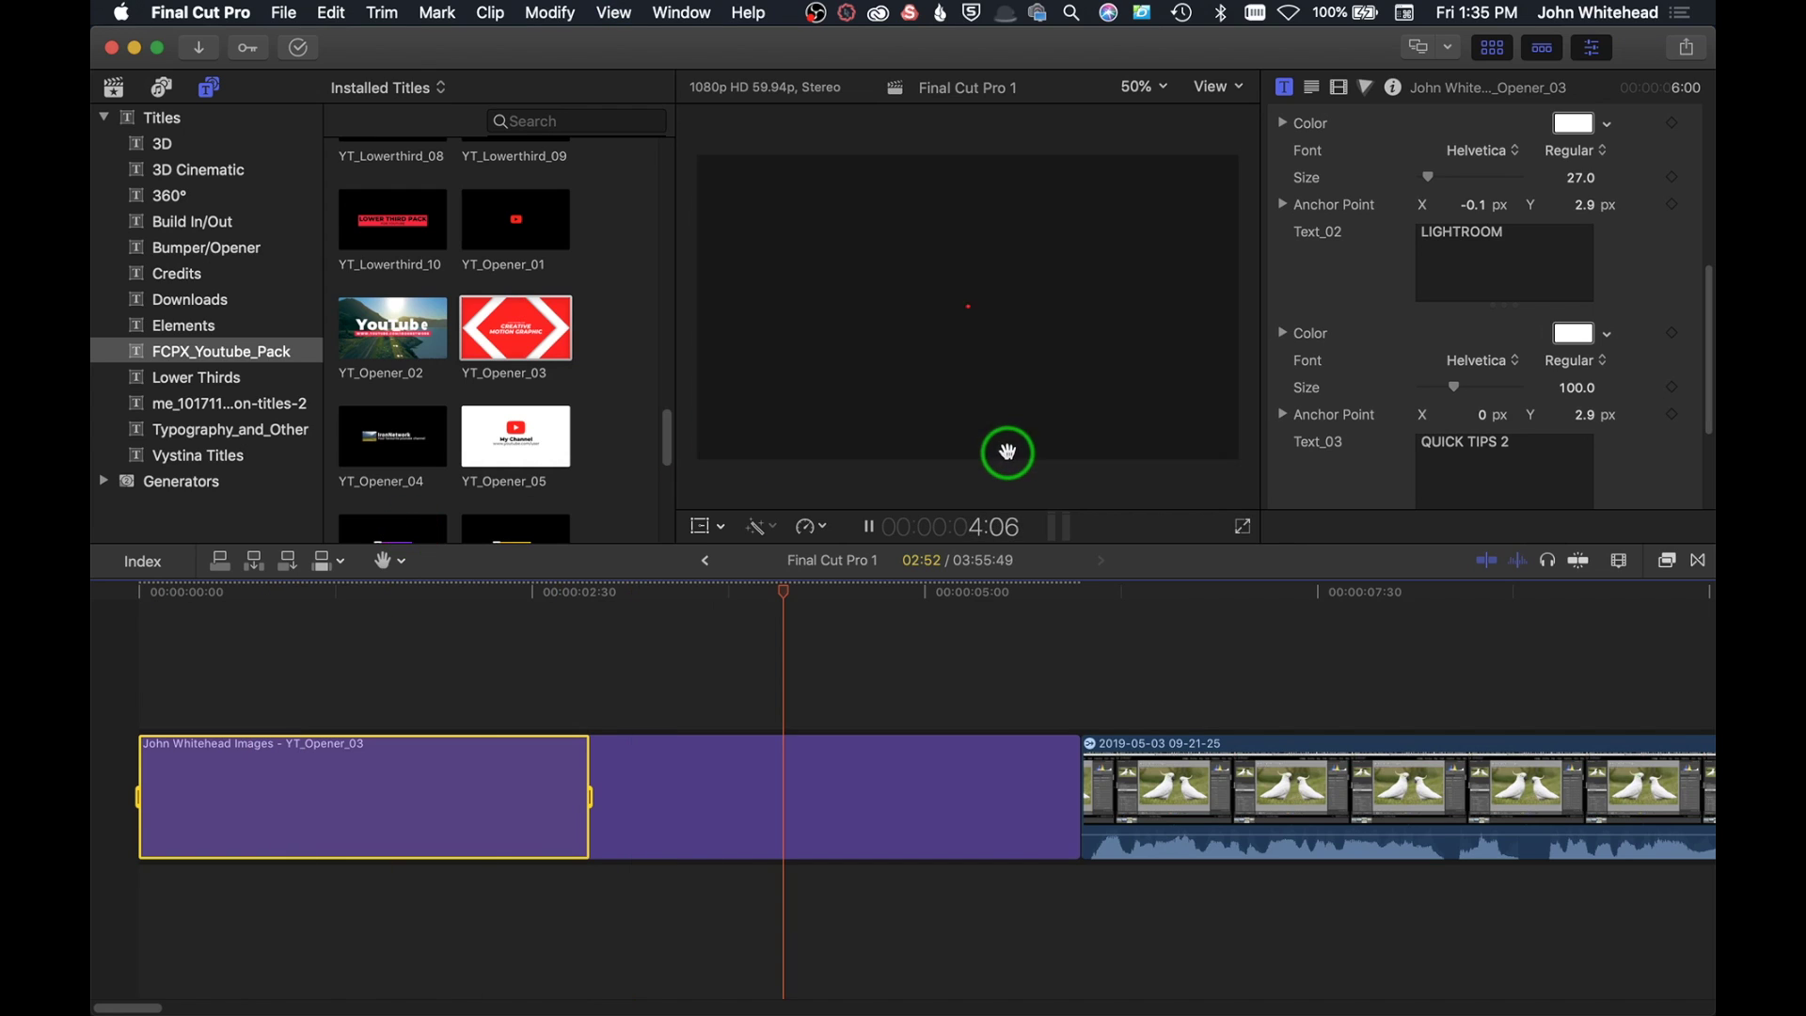
pyautogui.press('space')
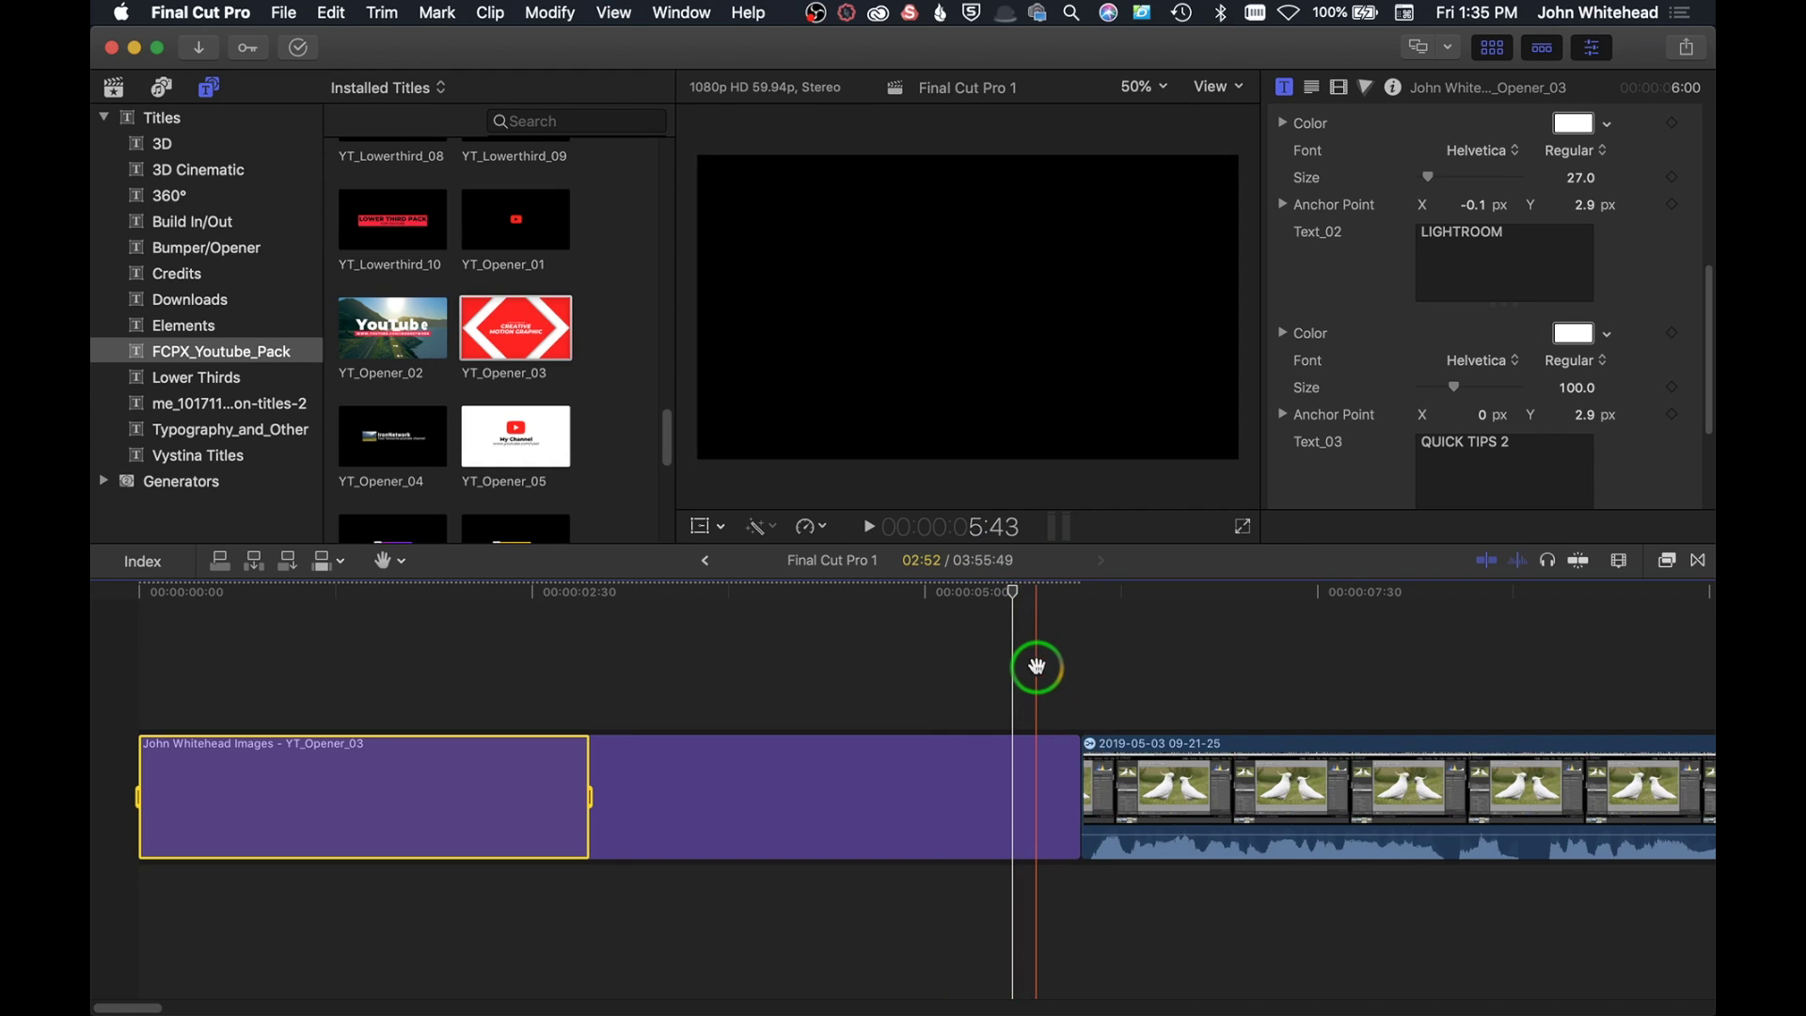
pyautogui.press('space')
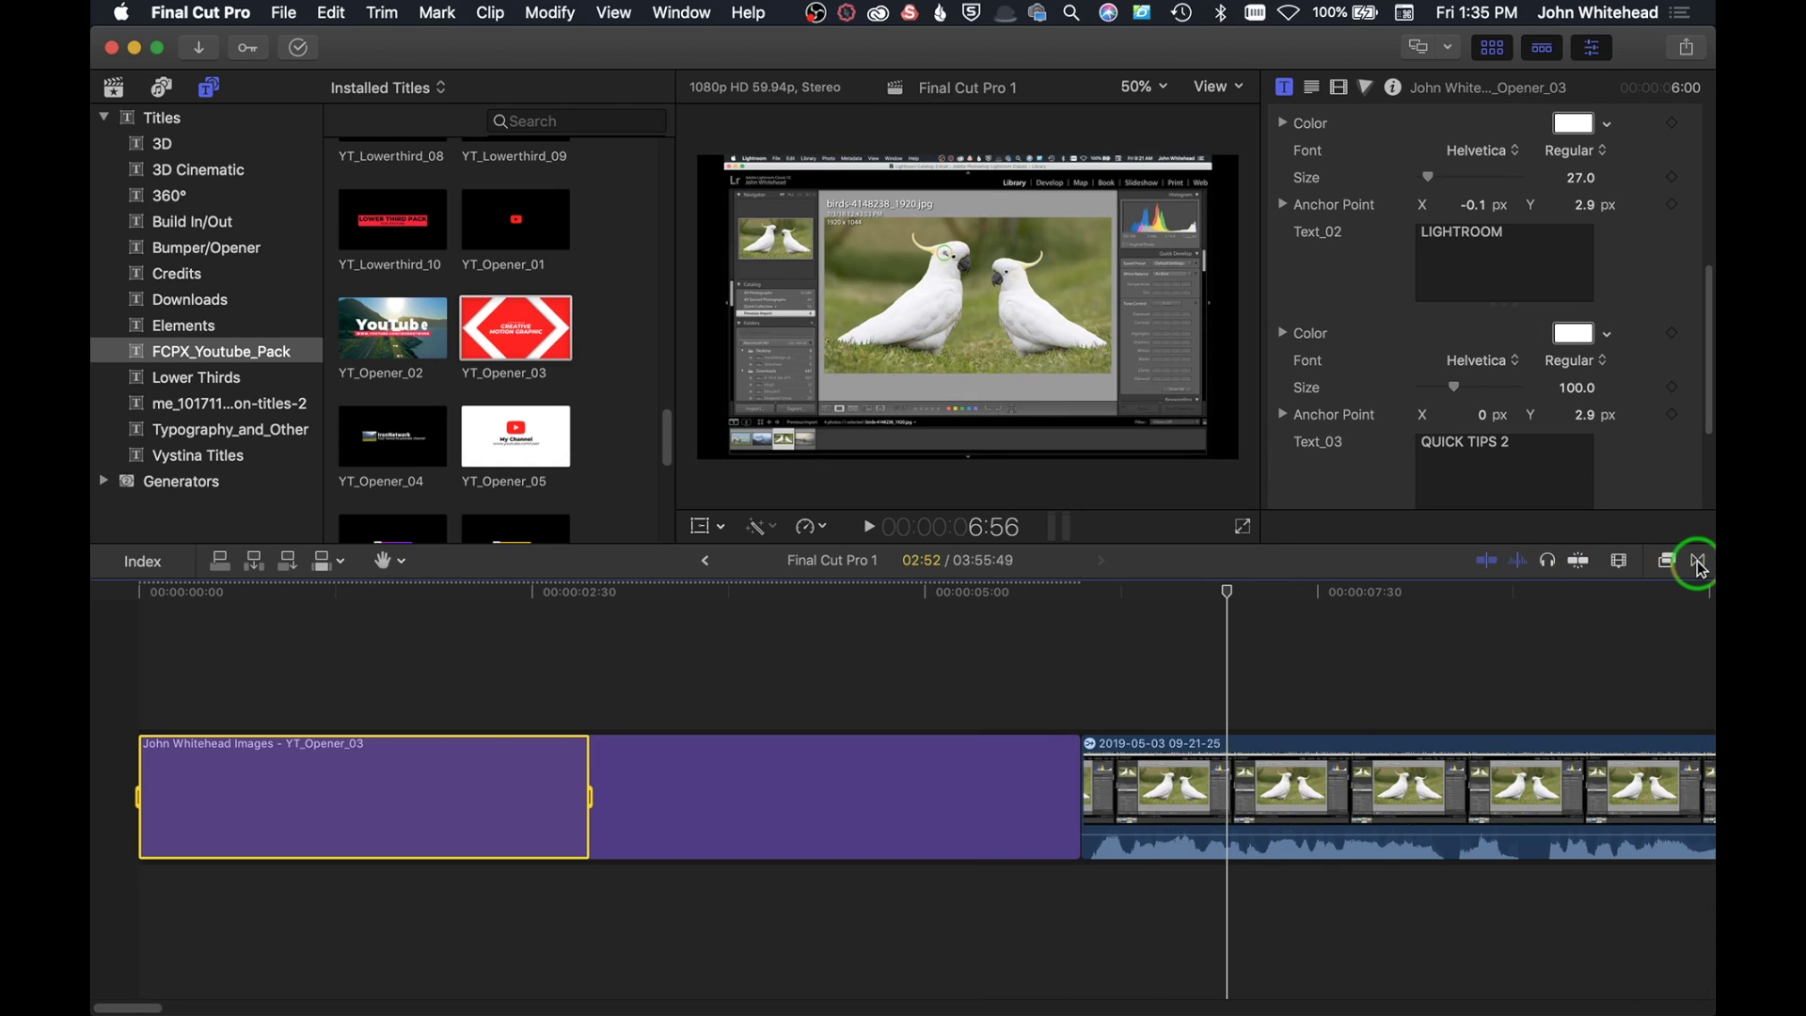
# Step: Add a Cross Dissolve transition from the Dissolves category between the opener and the first clip
pyautogui.click(1698, 562)
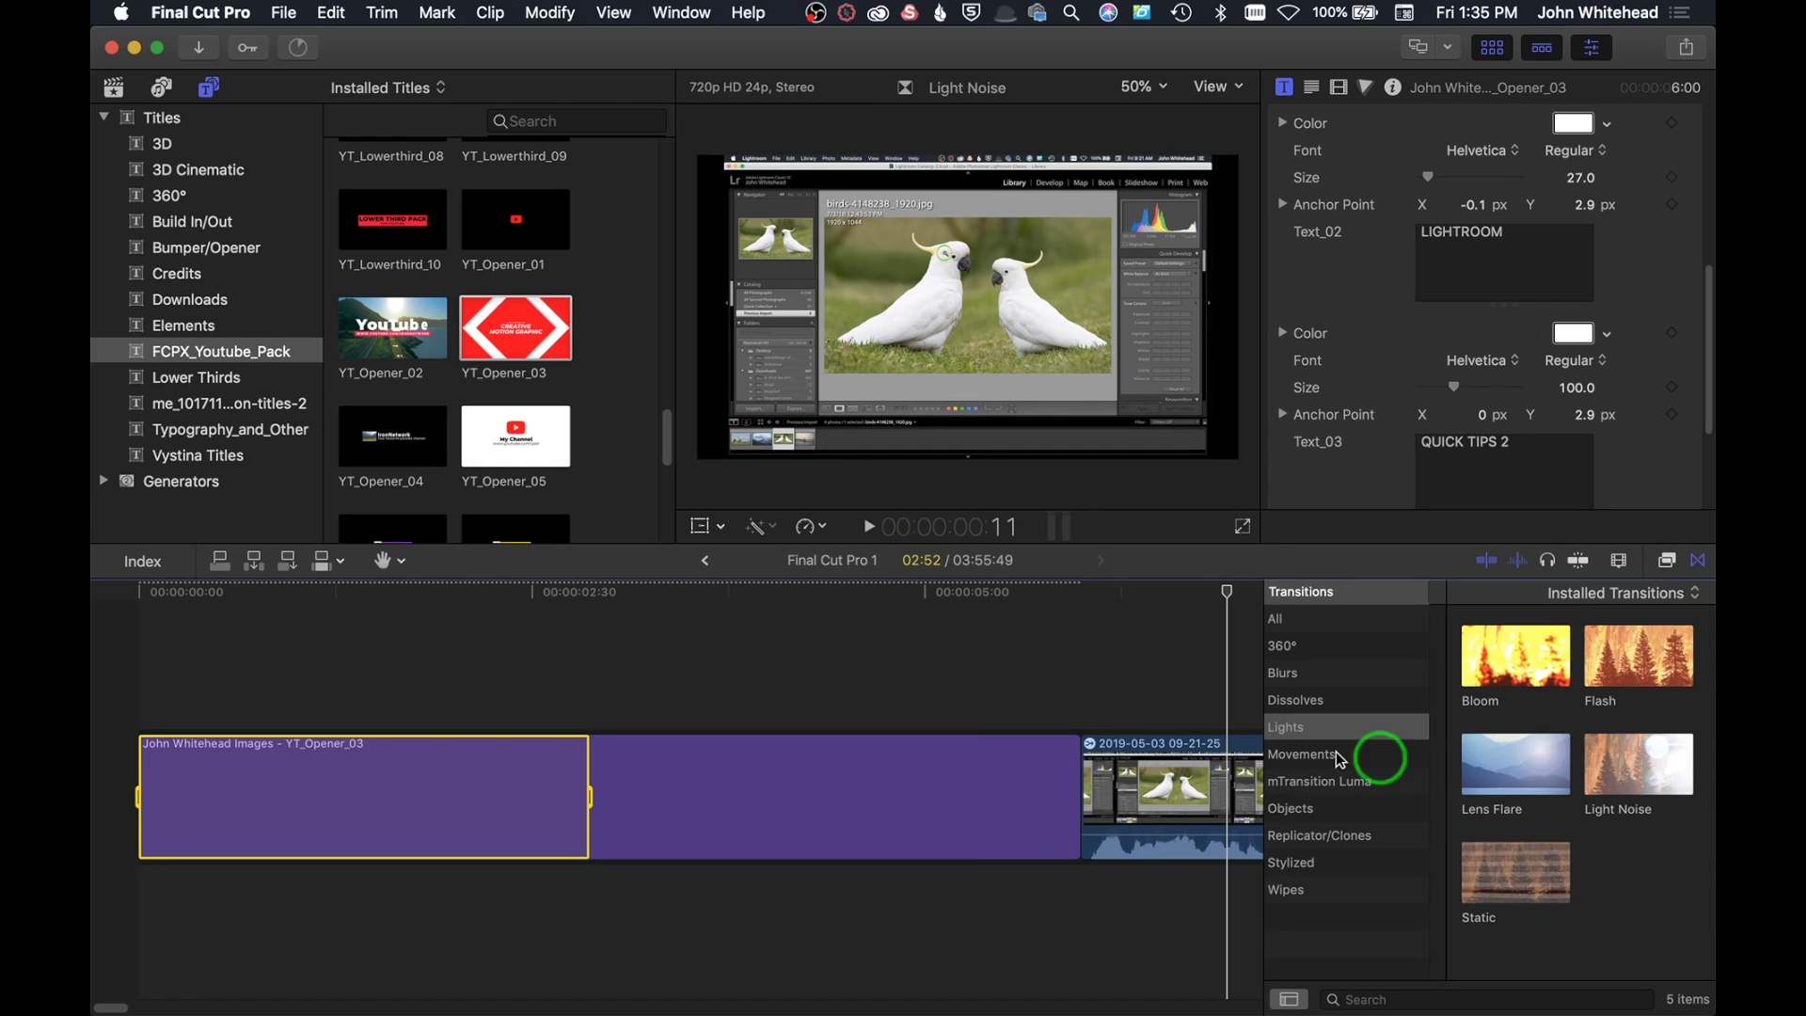
pyautogui.click(1298, 700)
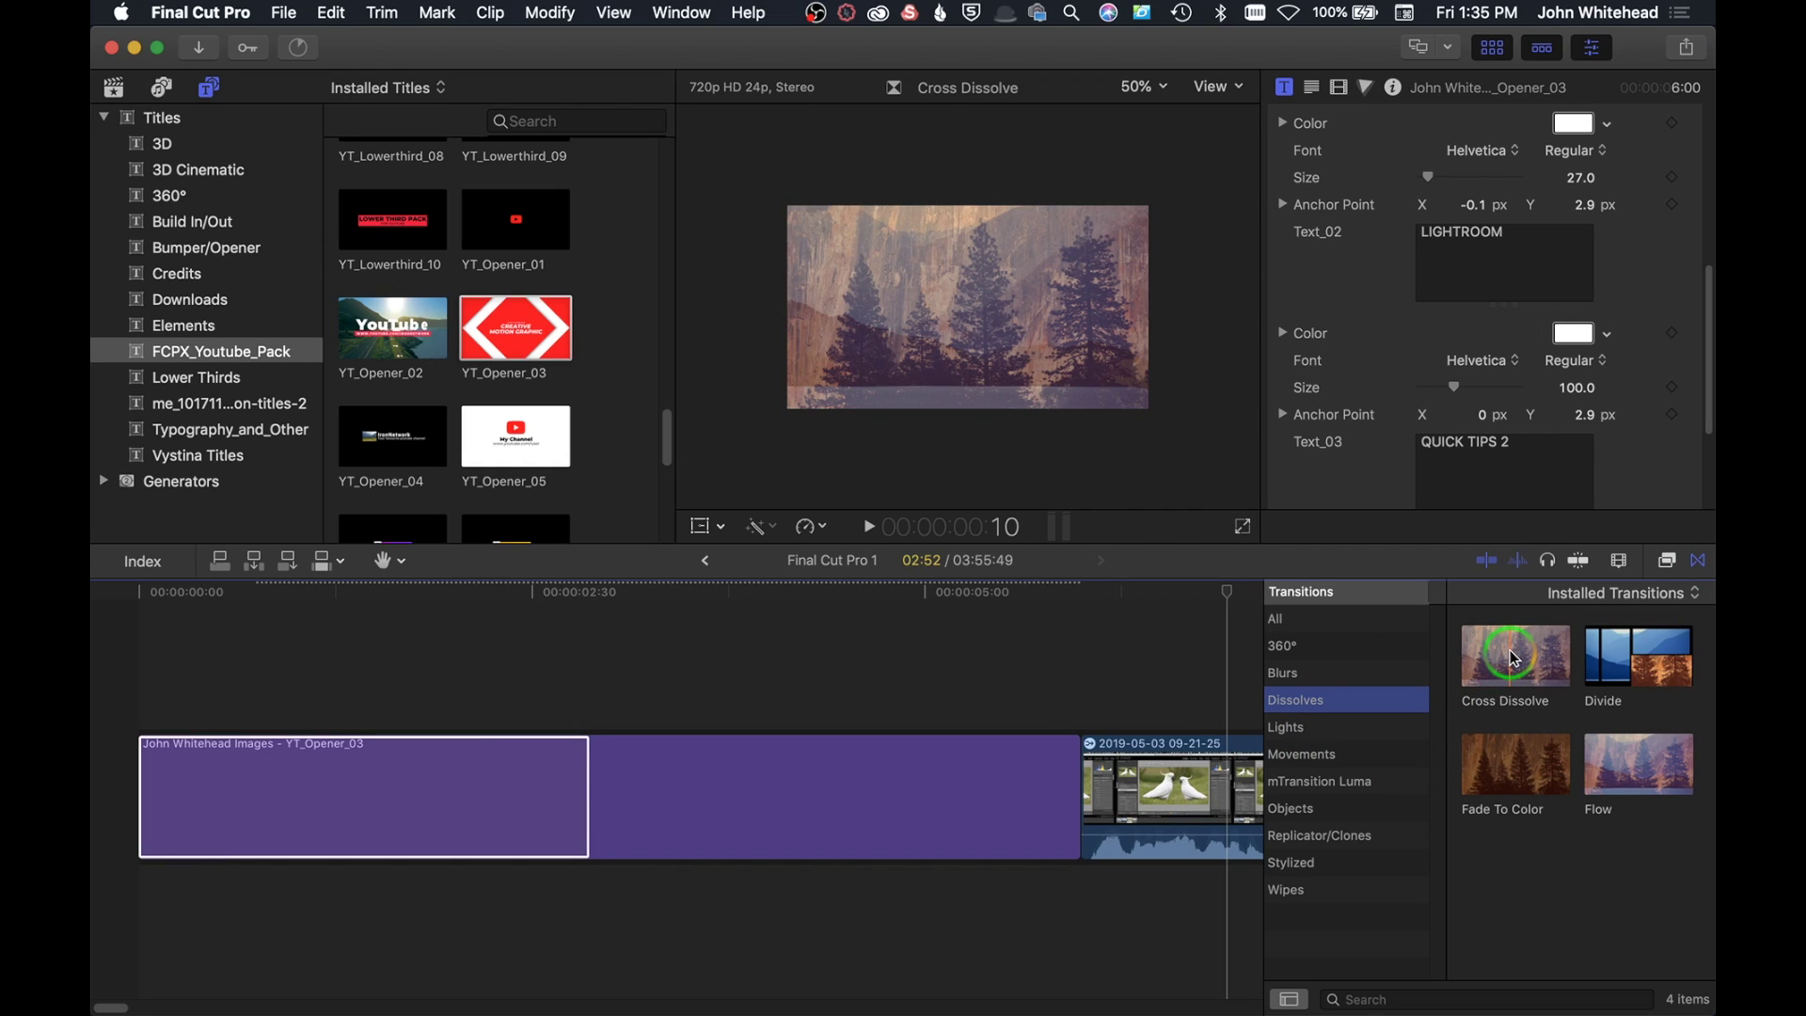
pyautogui.moveTo(1529, 668); pyautogui.dragTo(1075, 791)
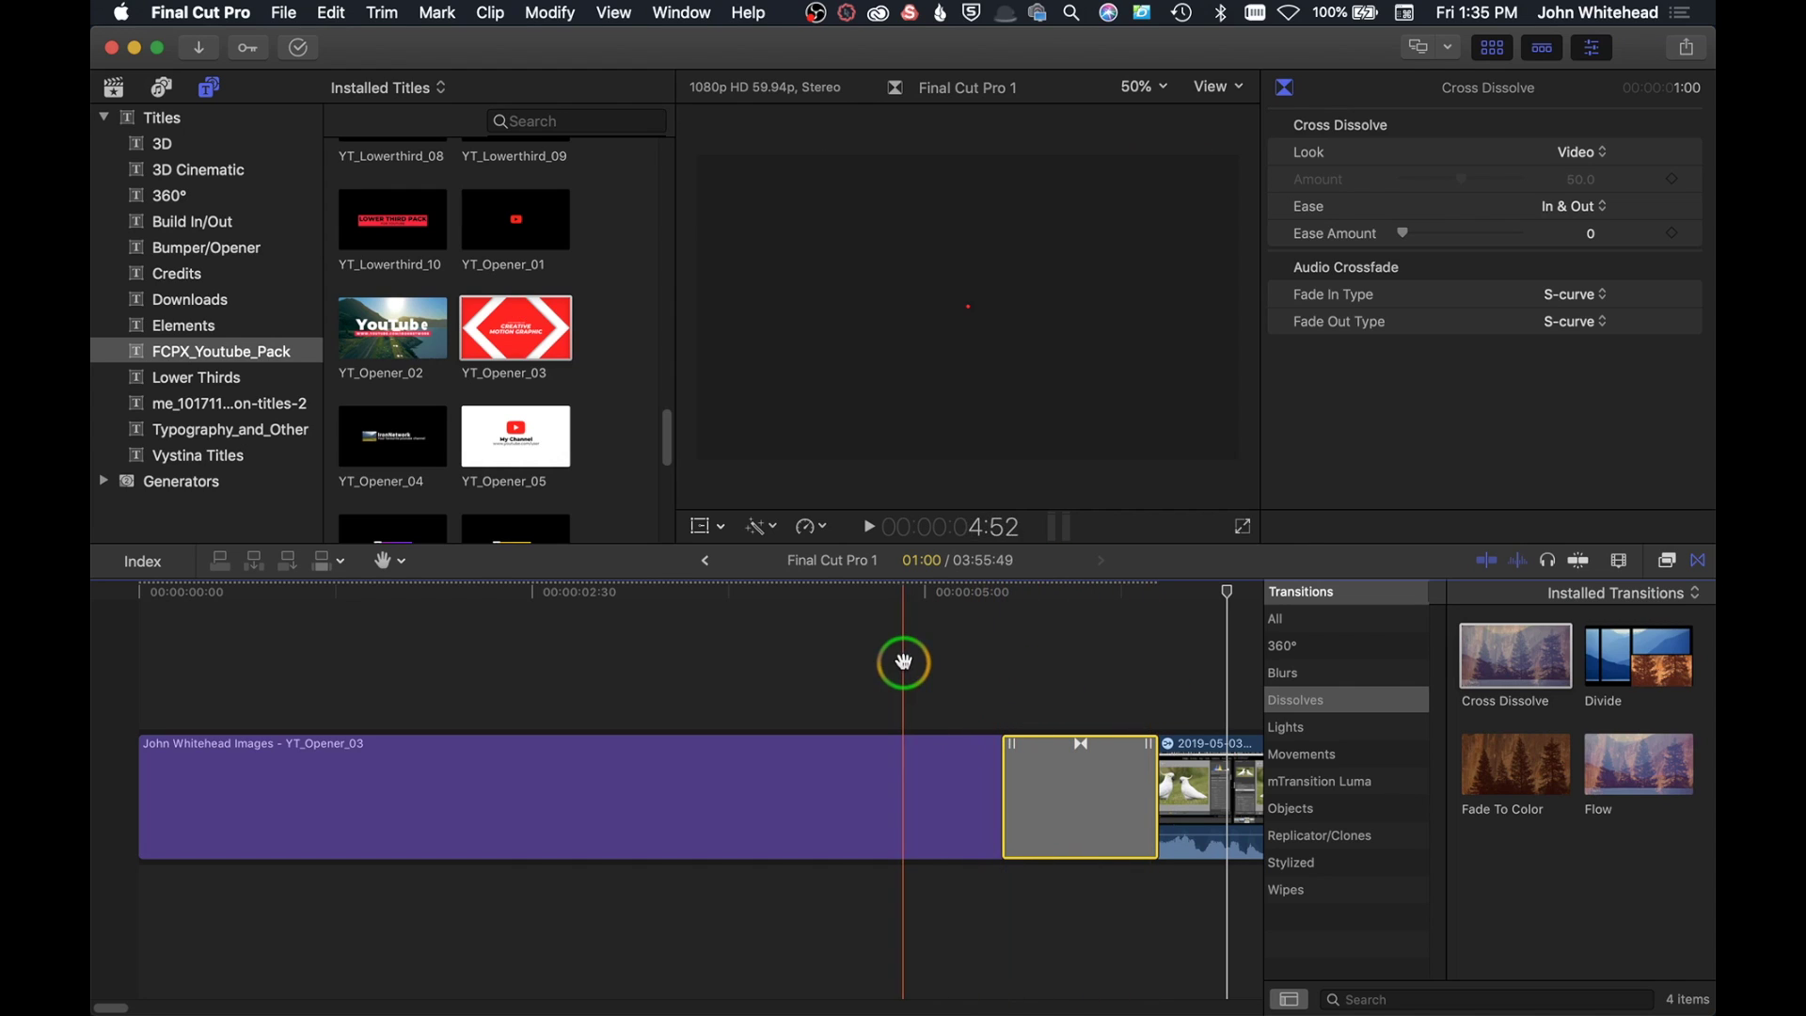
# Step: Play back the dissolve between the opener and the first clip to check how it looks
pyautogui.press('space')
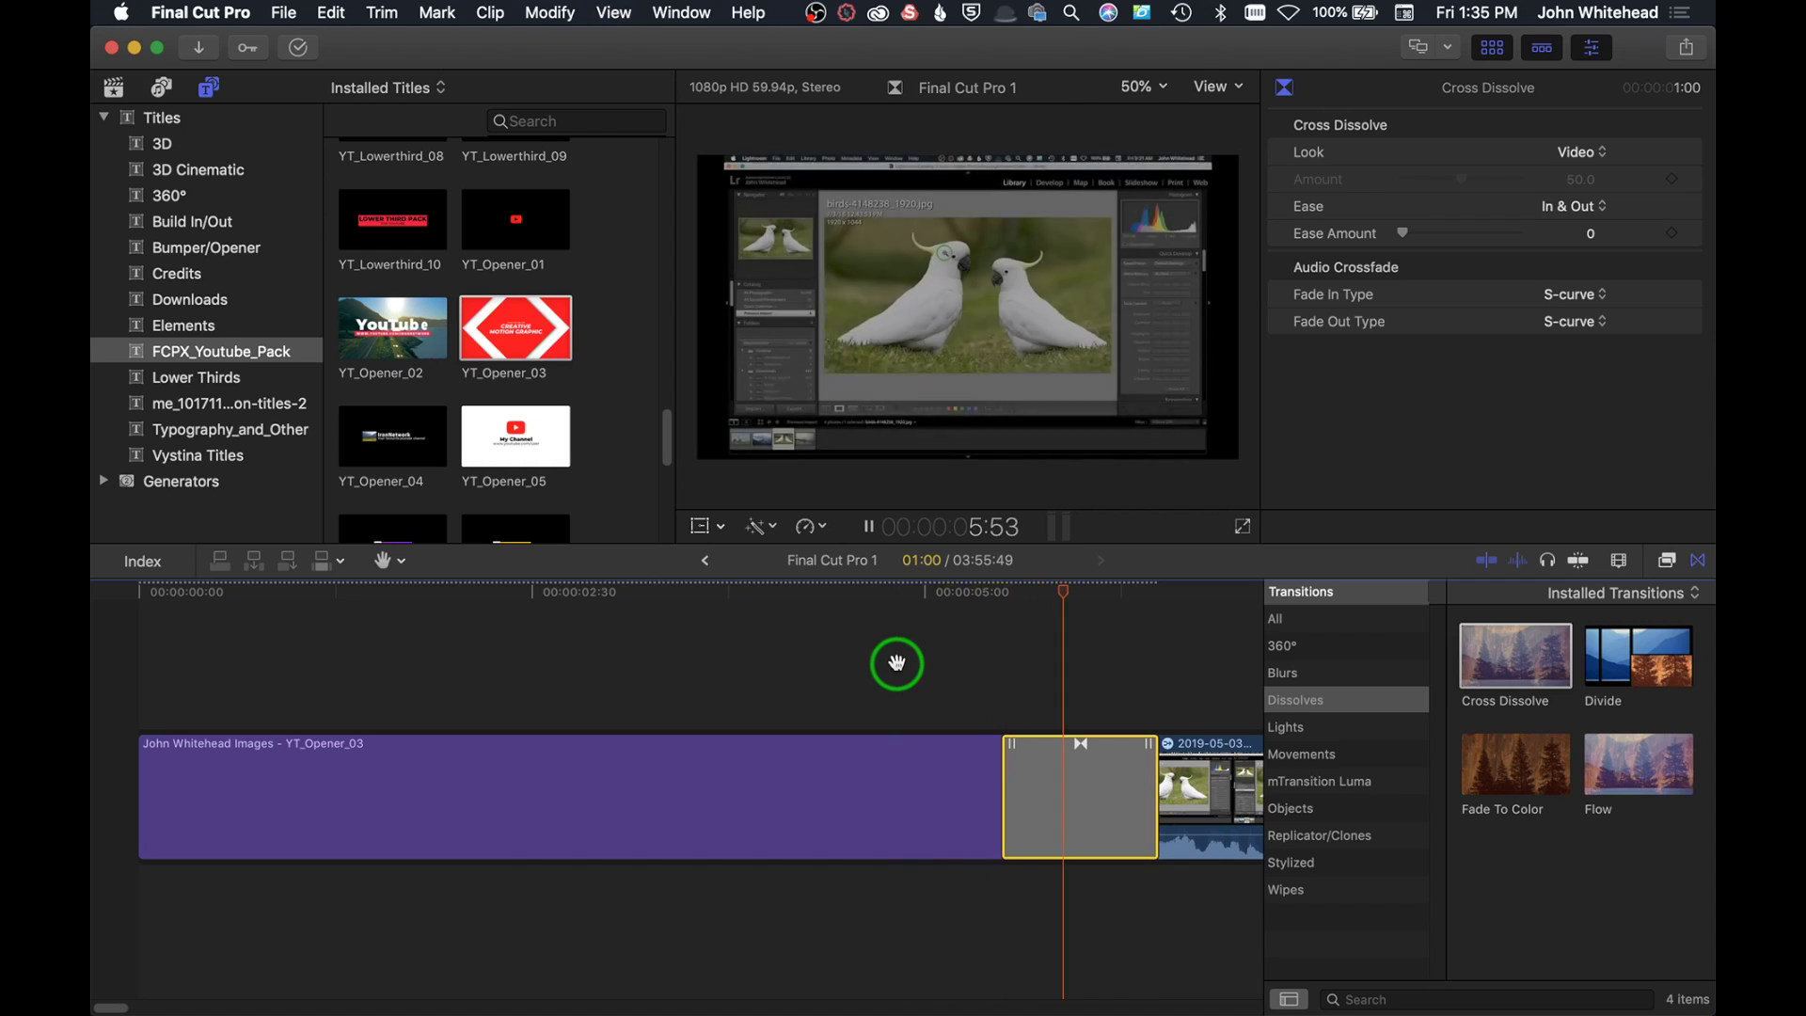
pyautogui.press('space')
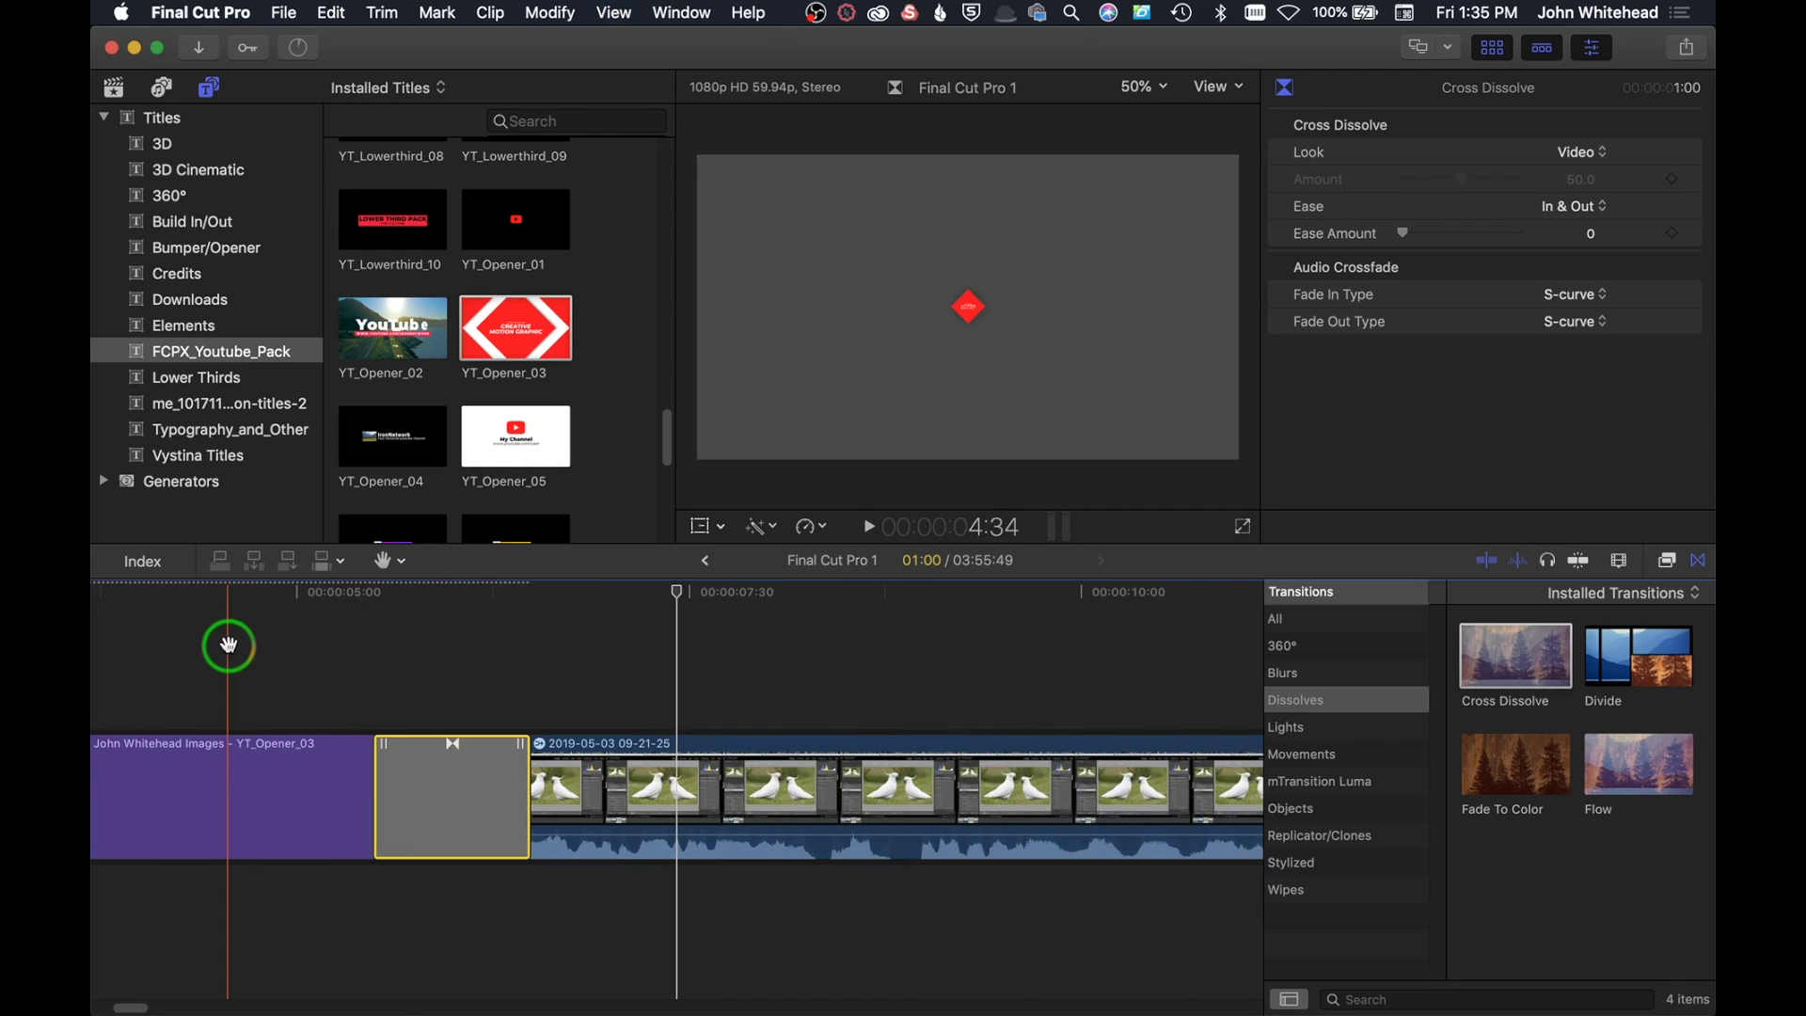
pyautogui.press('space')
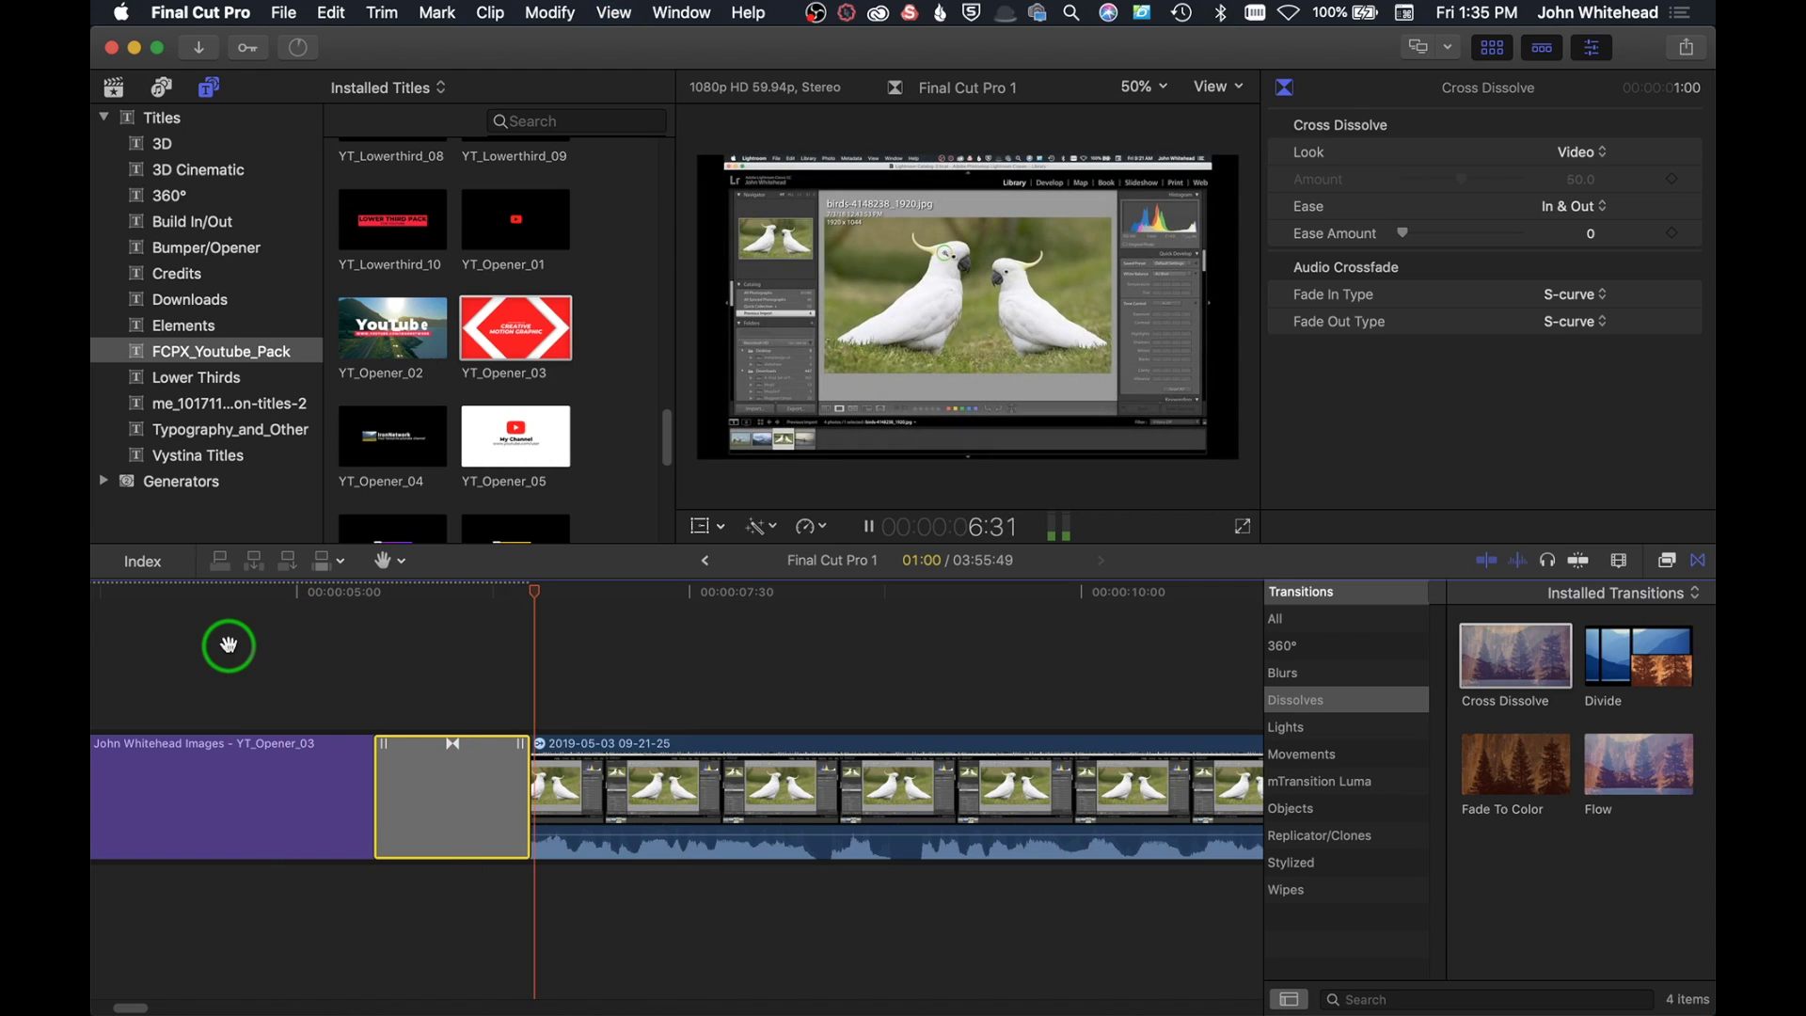
pyautogui.press('space')
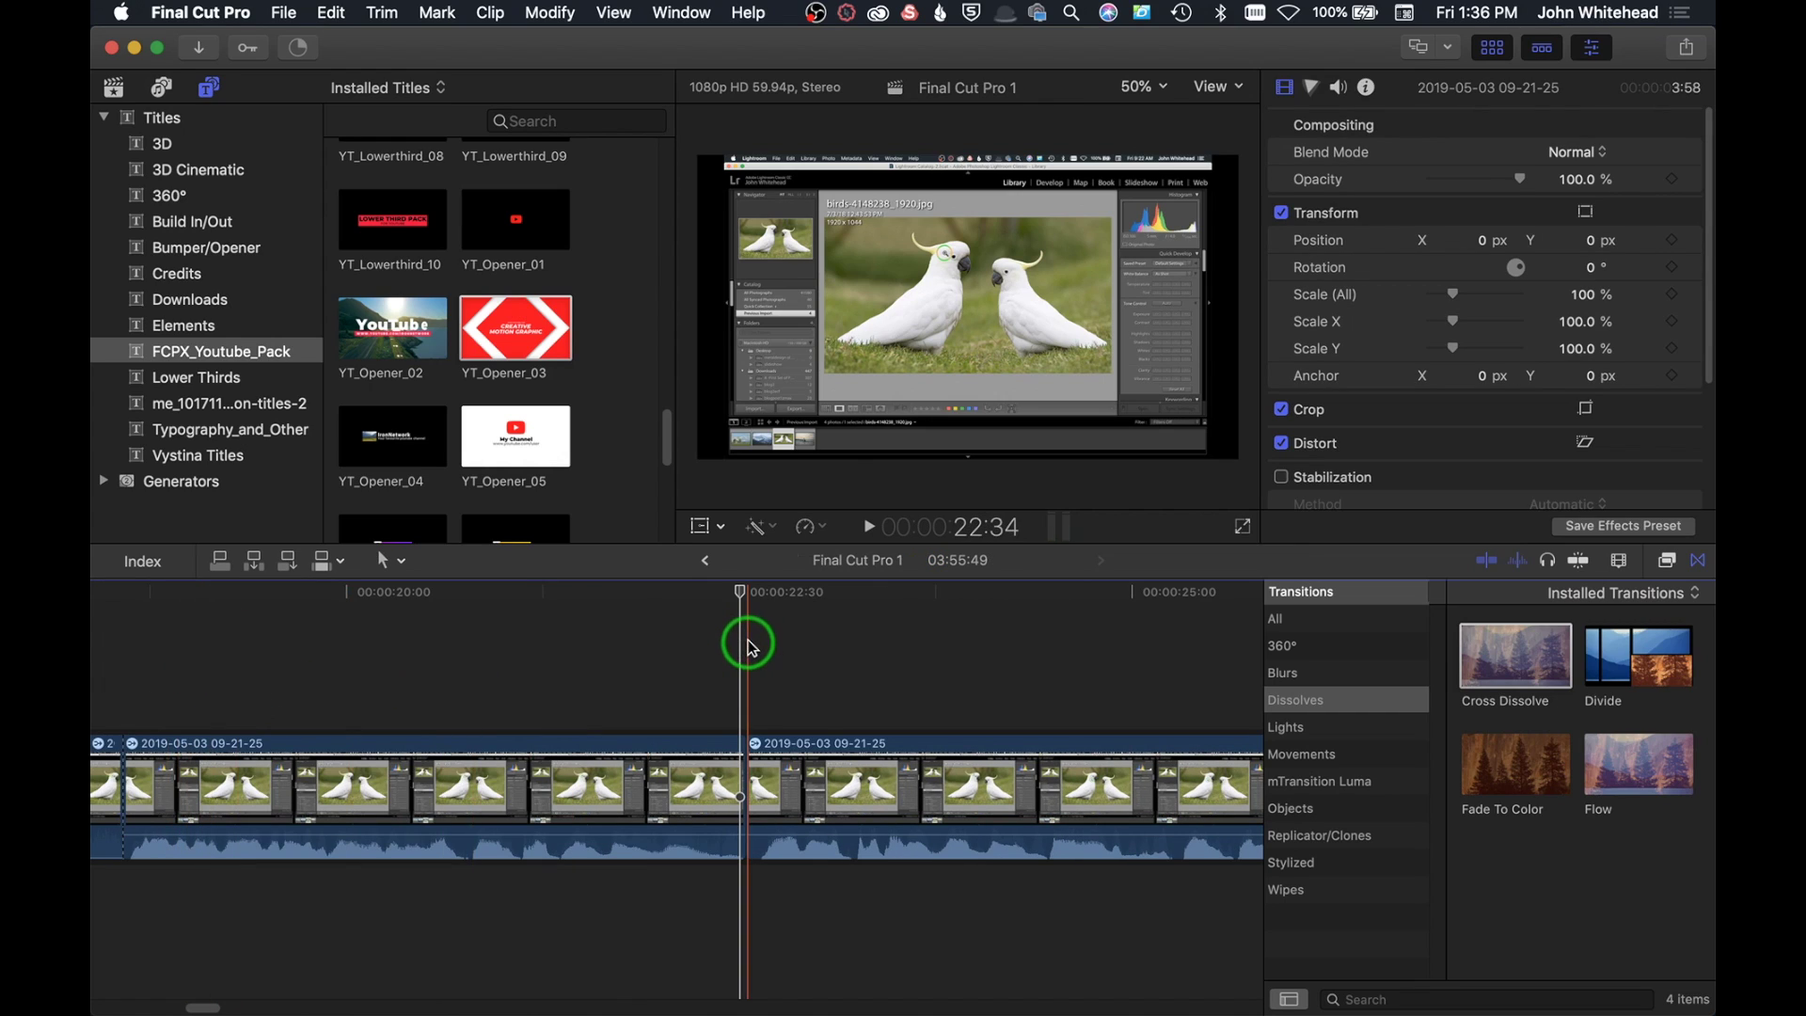
# Step: Insert the branded intro clip from the 1-2-19 event at the cut at about 22:34, accepting the copy between libraries
pyautogui.press('a')
pyautogui.click(652, 591)
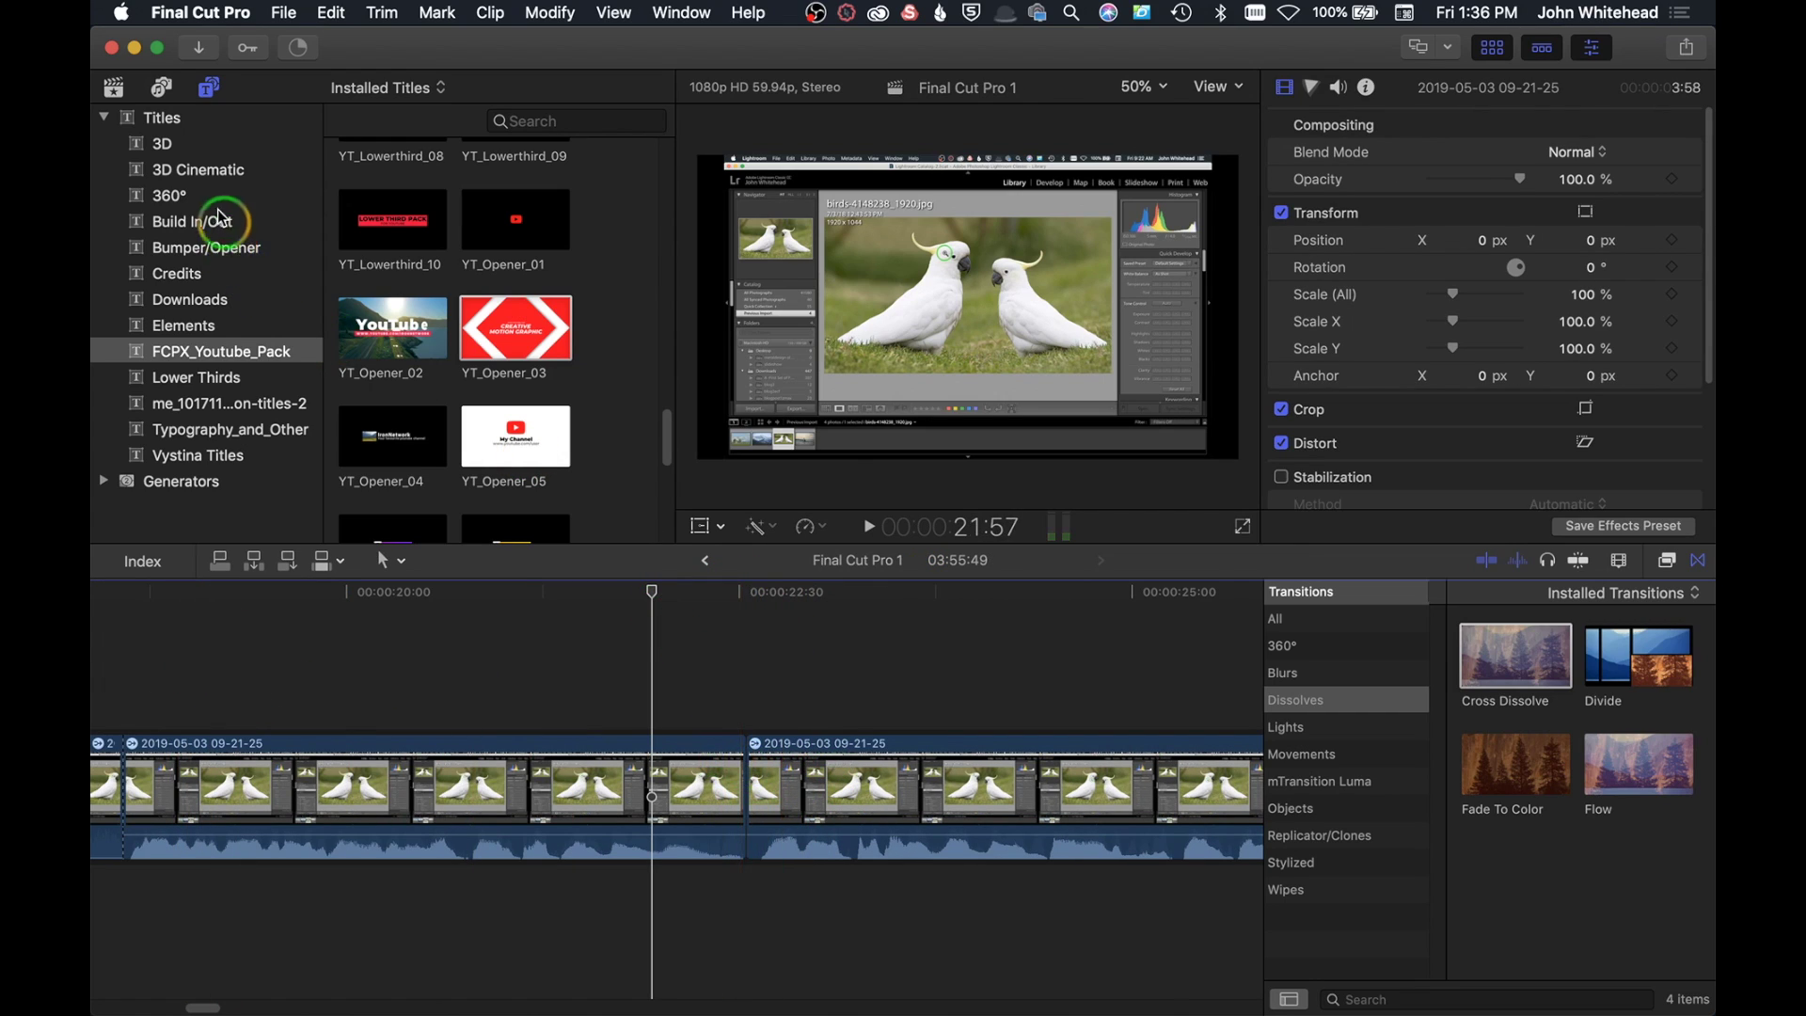
pyautogui.click(114, 86)
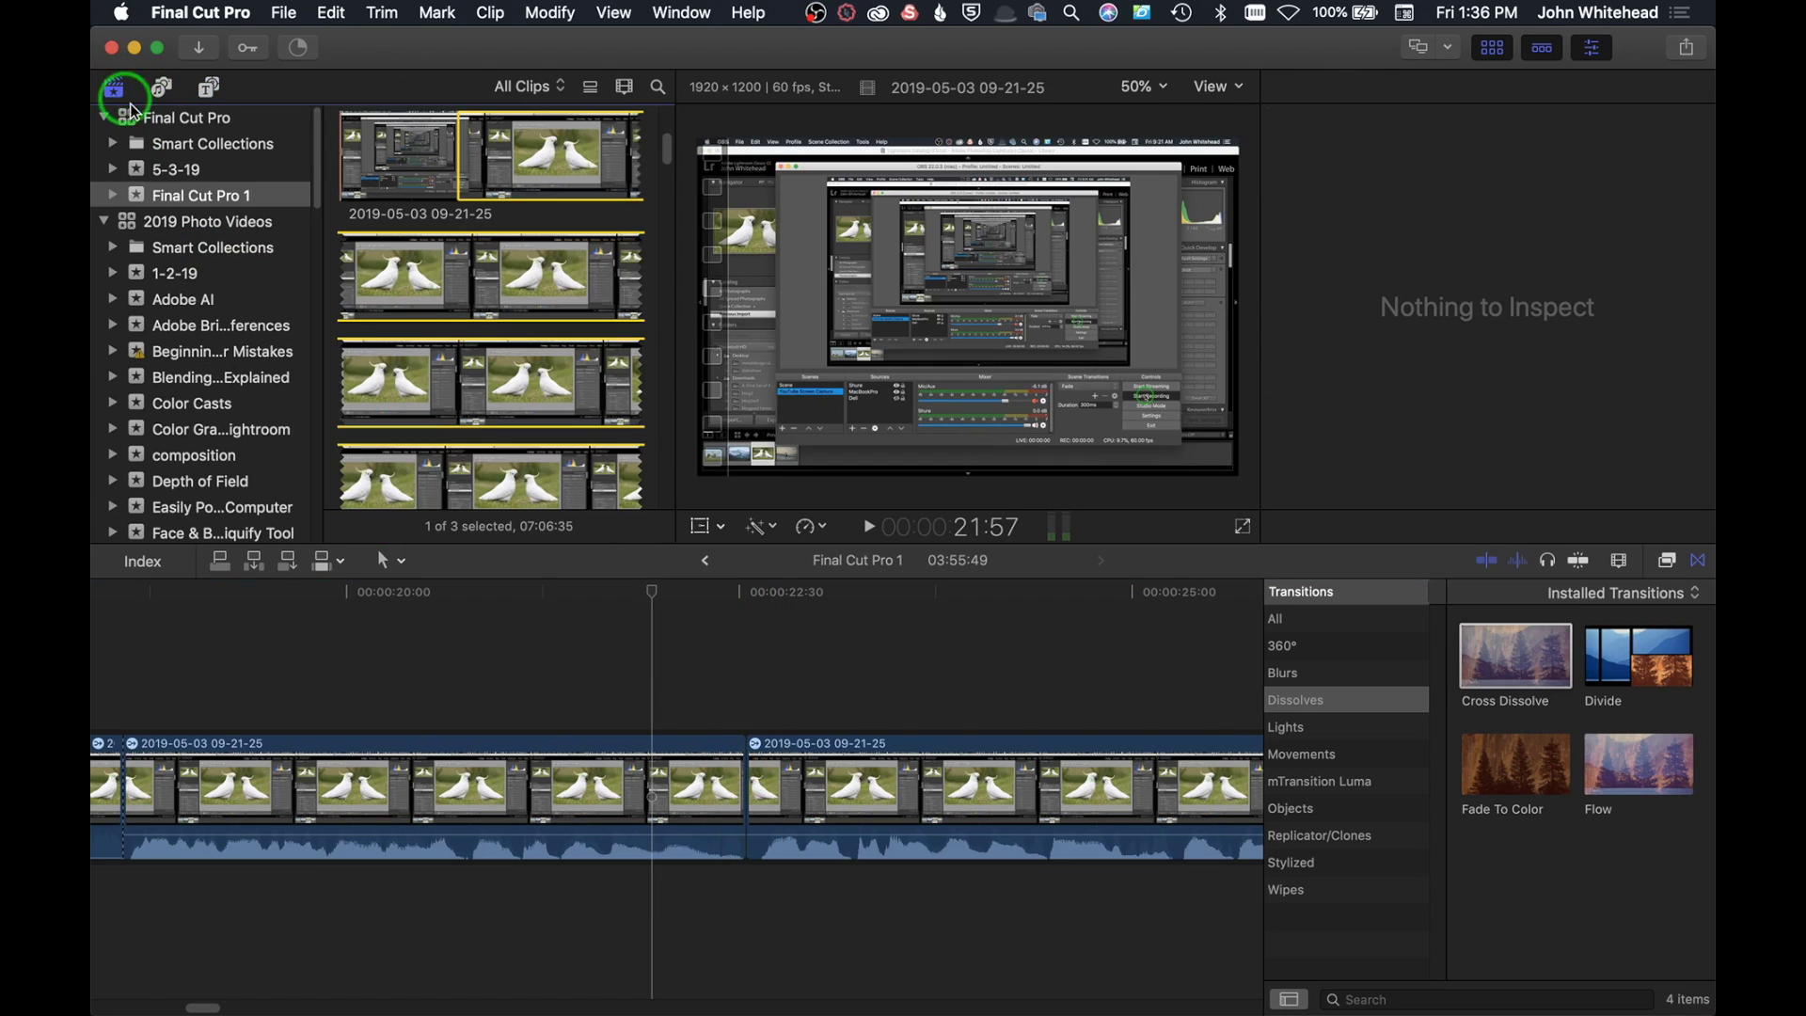
pyautogui.click(179, 274)
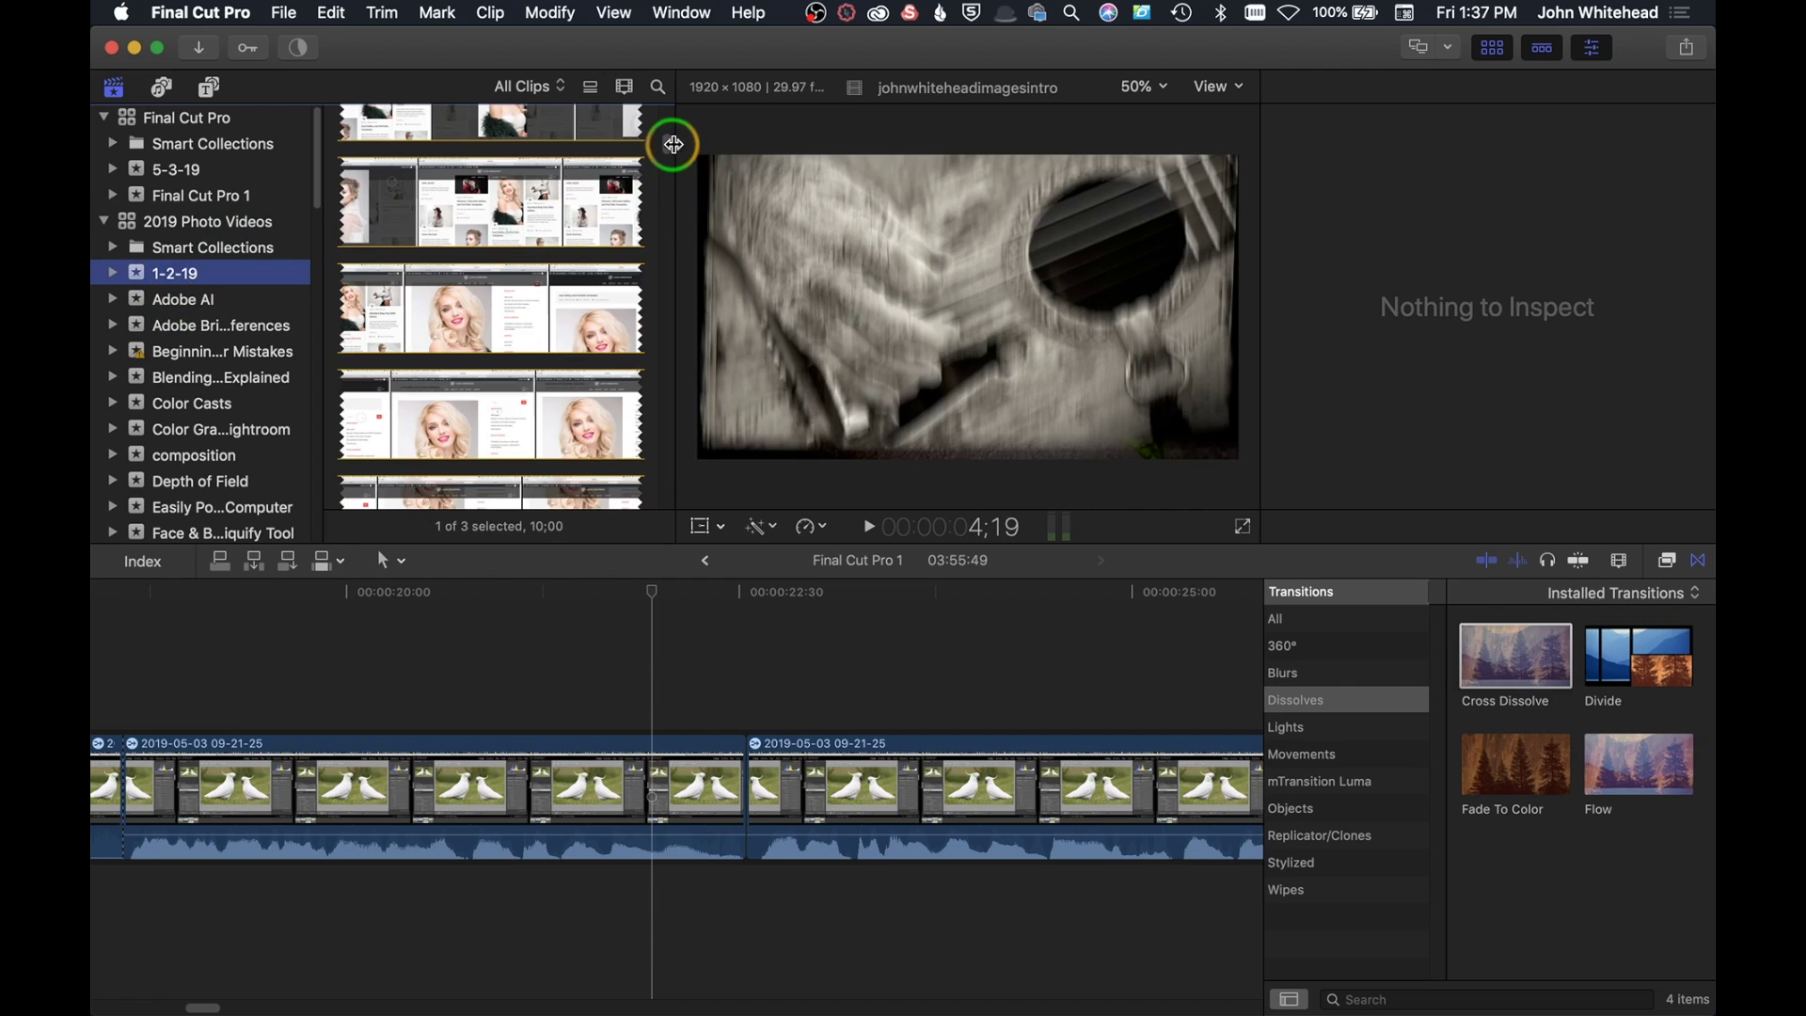
pyautogui.scroll(-10, 665, 153)
pyautogui.click(568, 633)
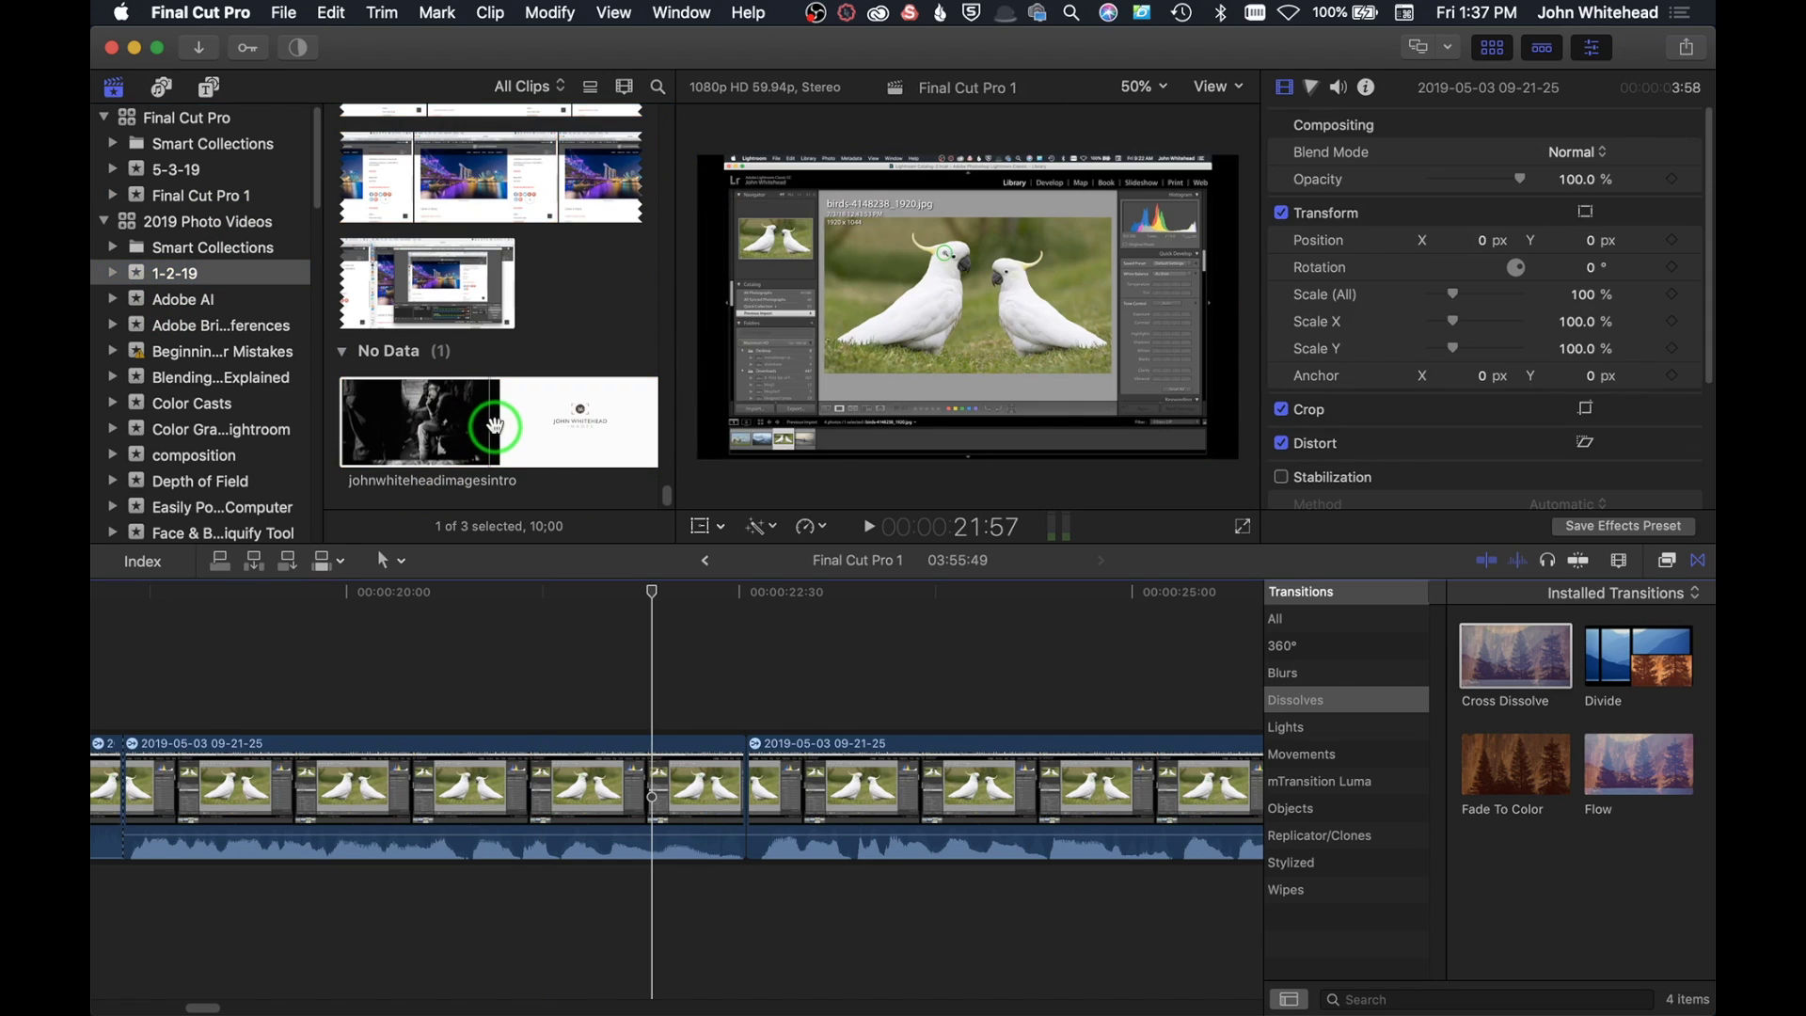
pyautogui.click(496, 426)
pyautogui.moveTo(454, 418); pyautogui.dragTo(750, 804)
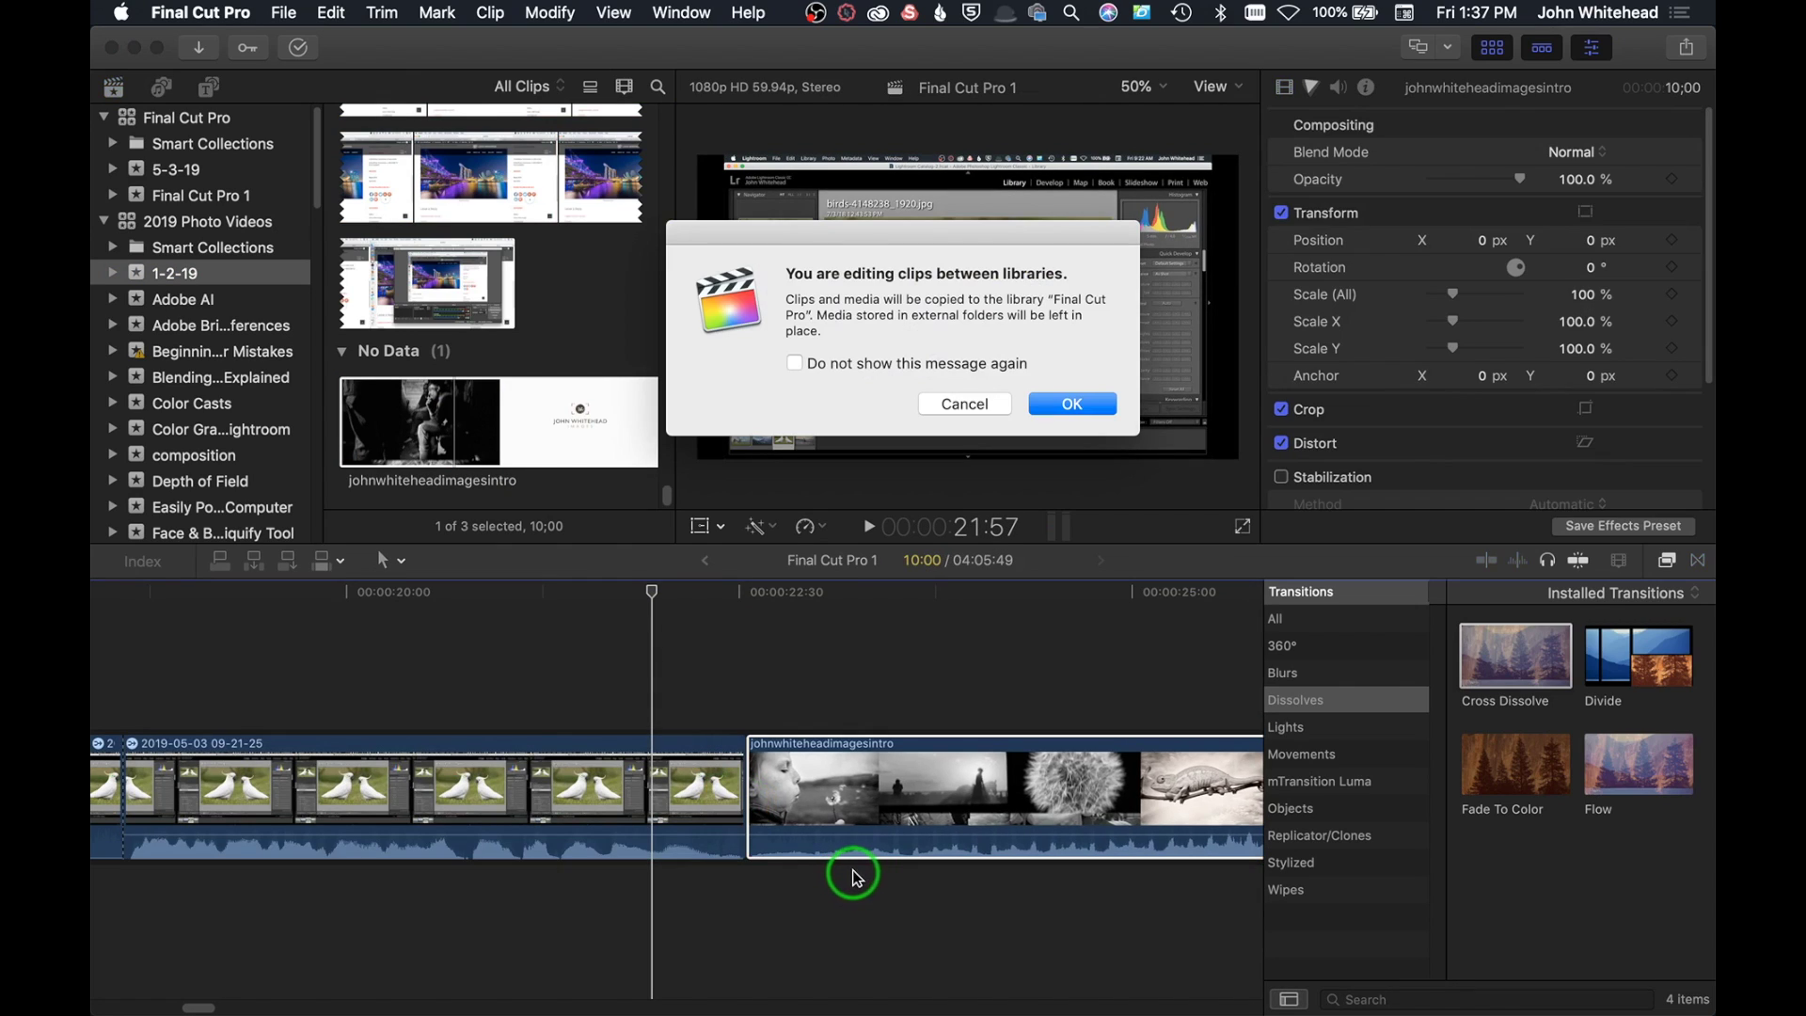
pyautogui.click(1077, 399)
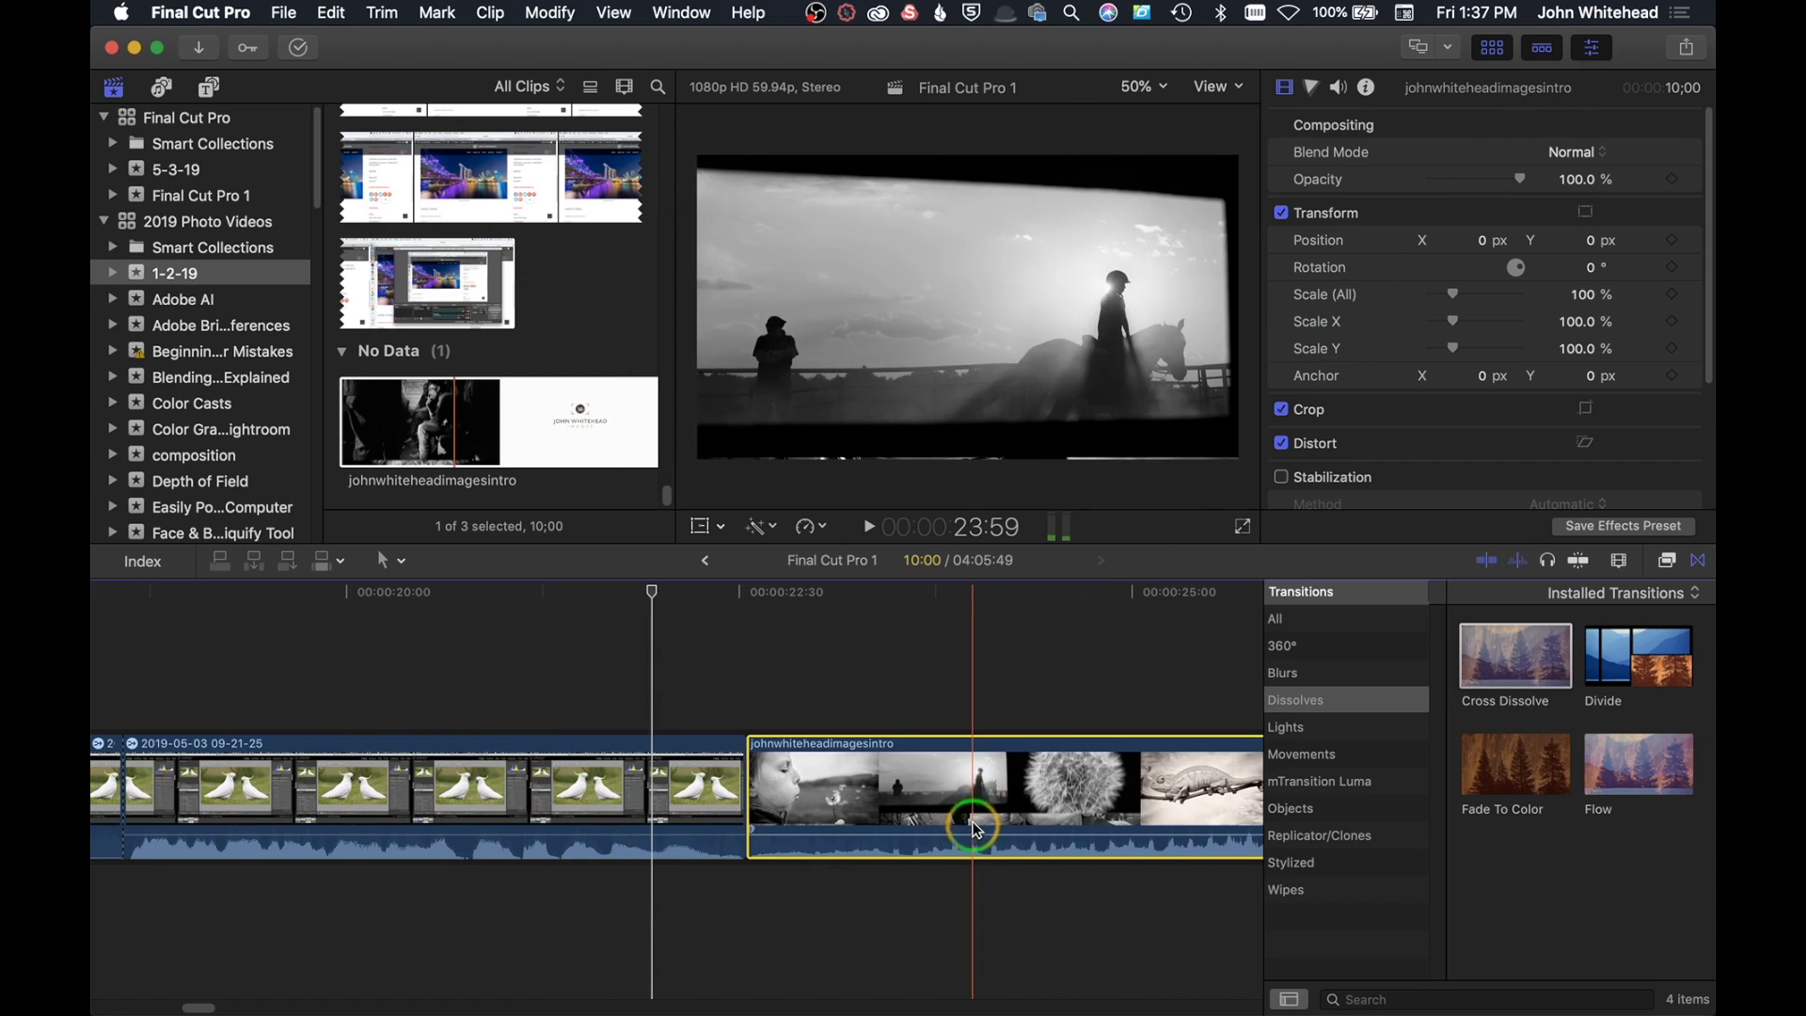
# Step: Lower the inserted intro clip's audio volume to about -5.1 dB
pyautogui.click(1340, 87)
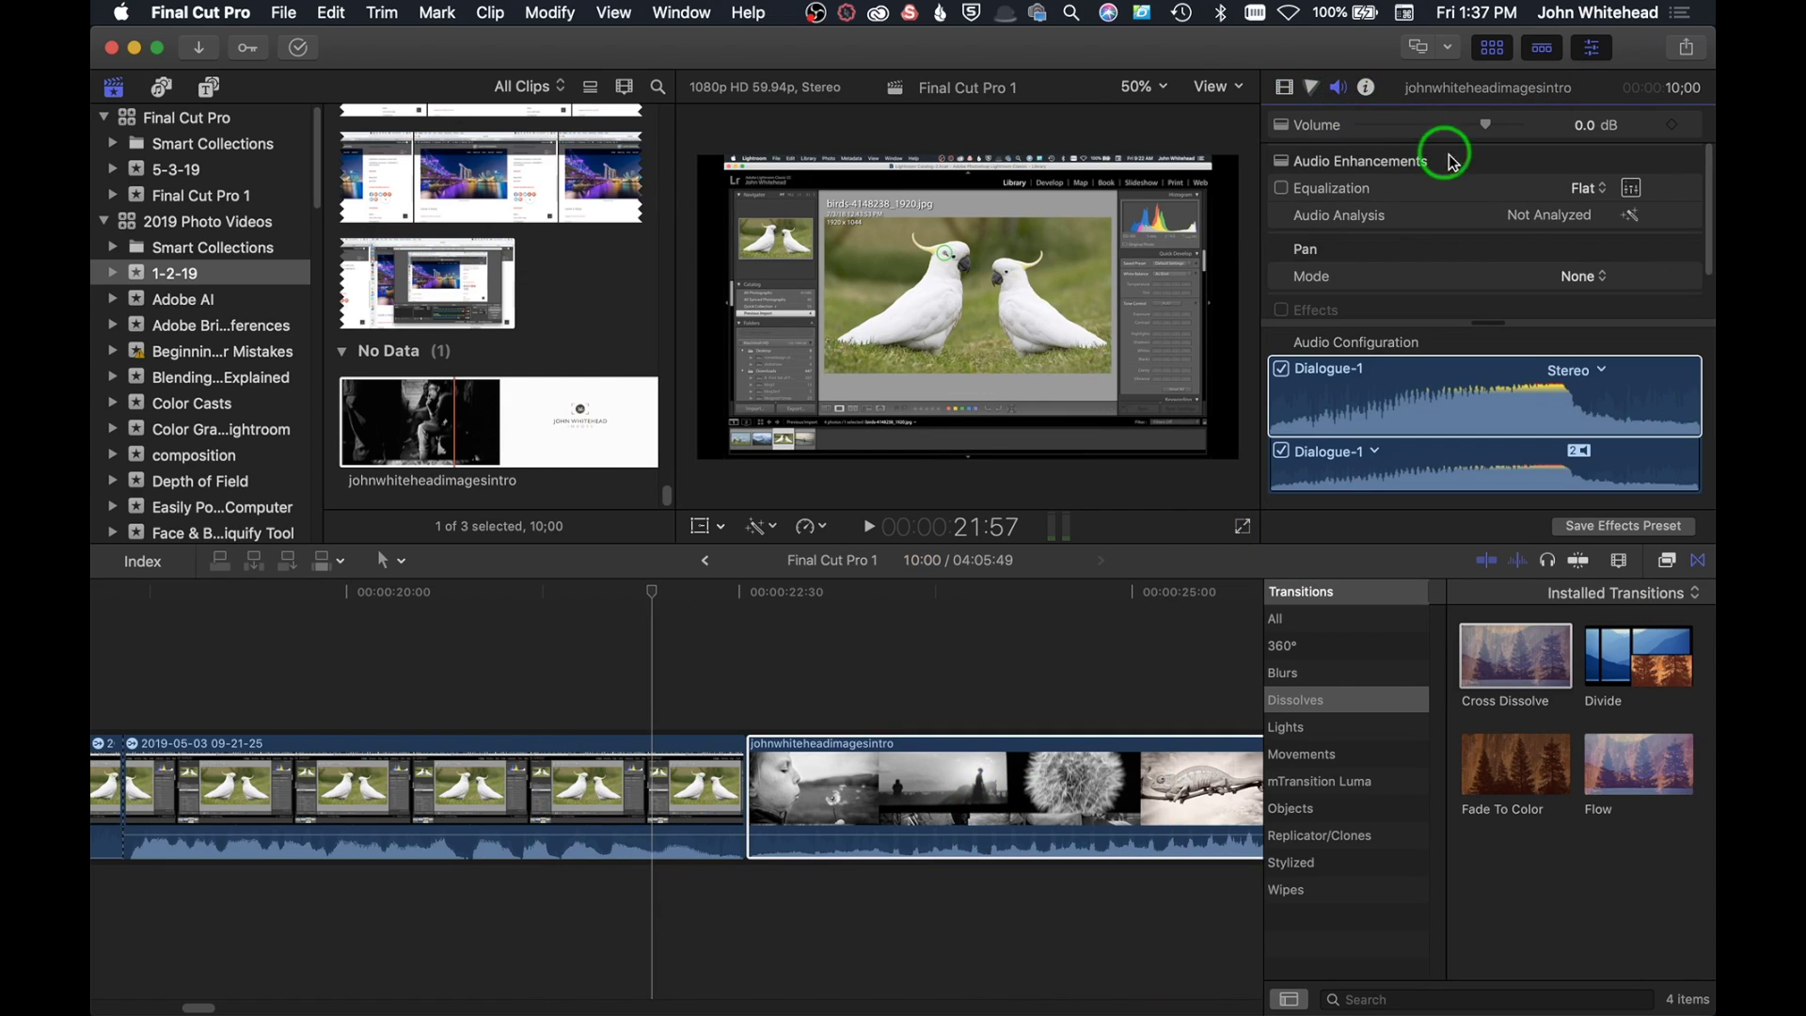
pyautogui.moveTo(1487, 125); pyautogui.dragTo(1472, 130)
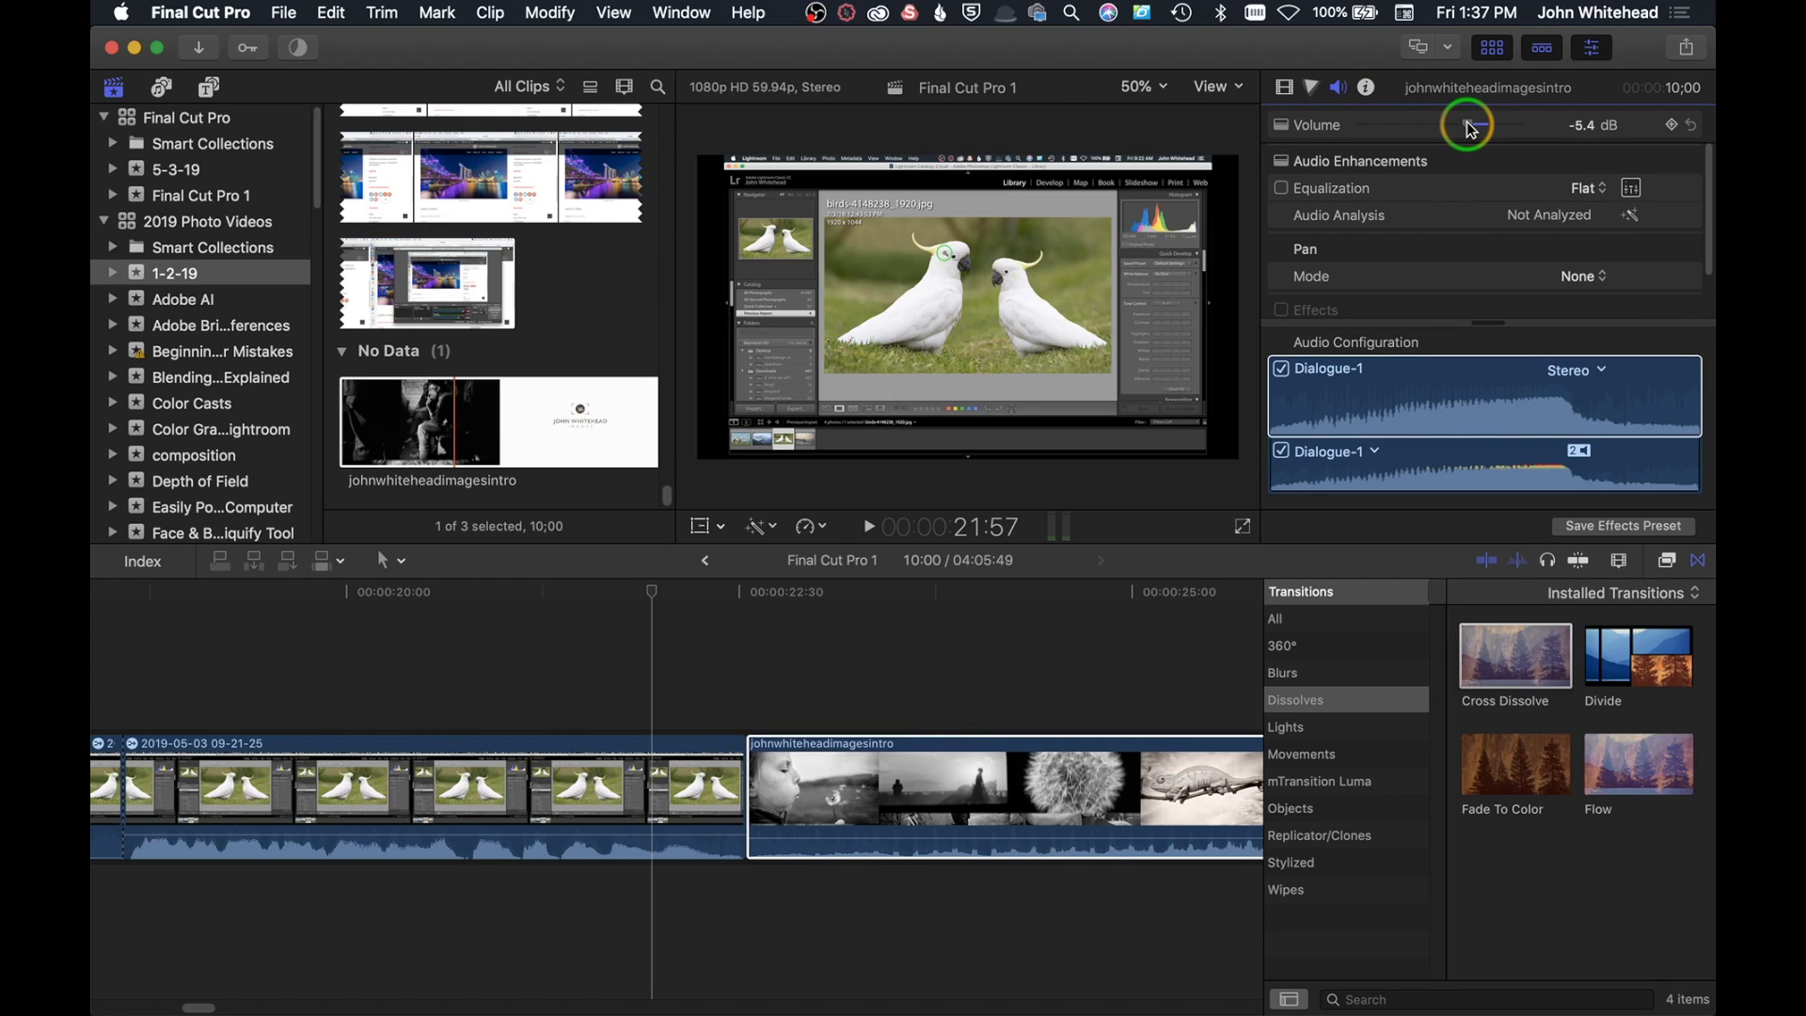
pyautogui.click(811, 847)
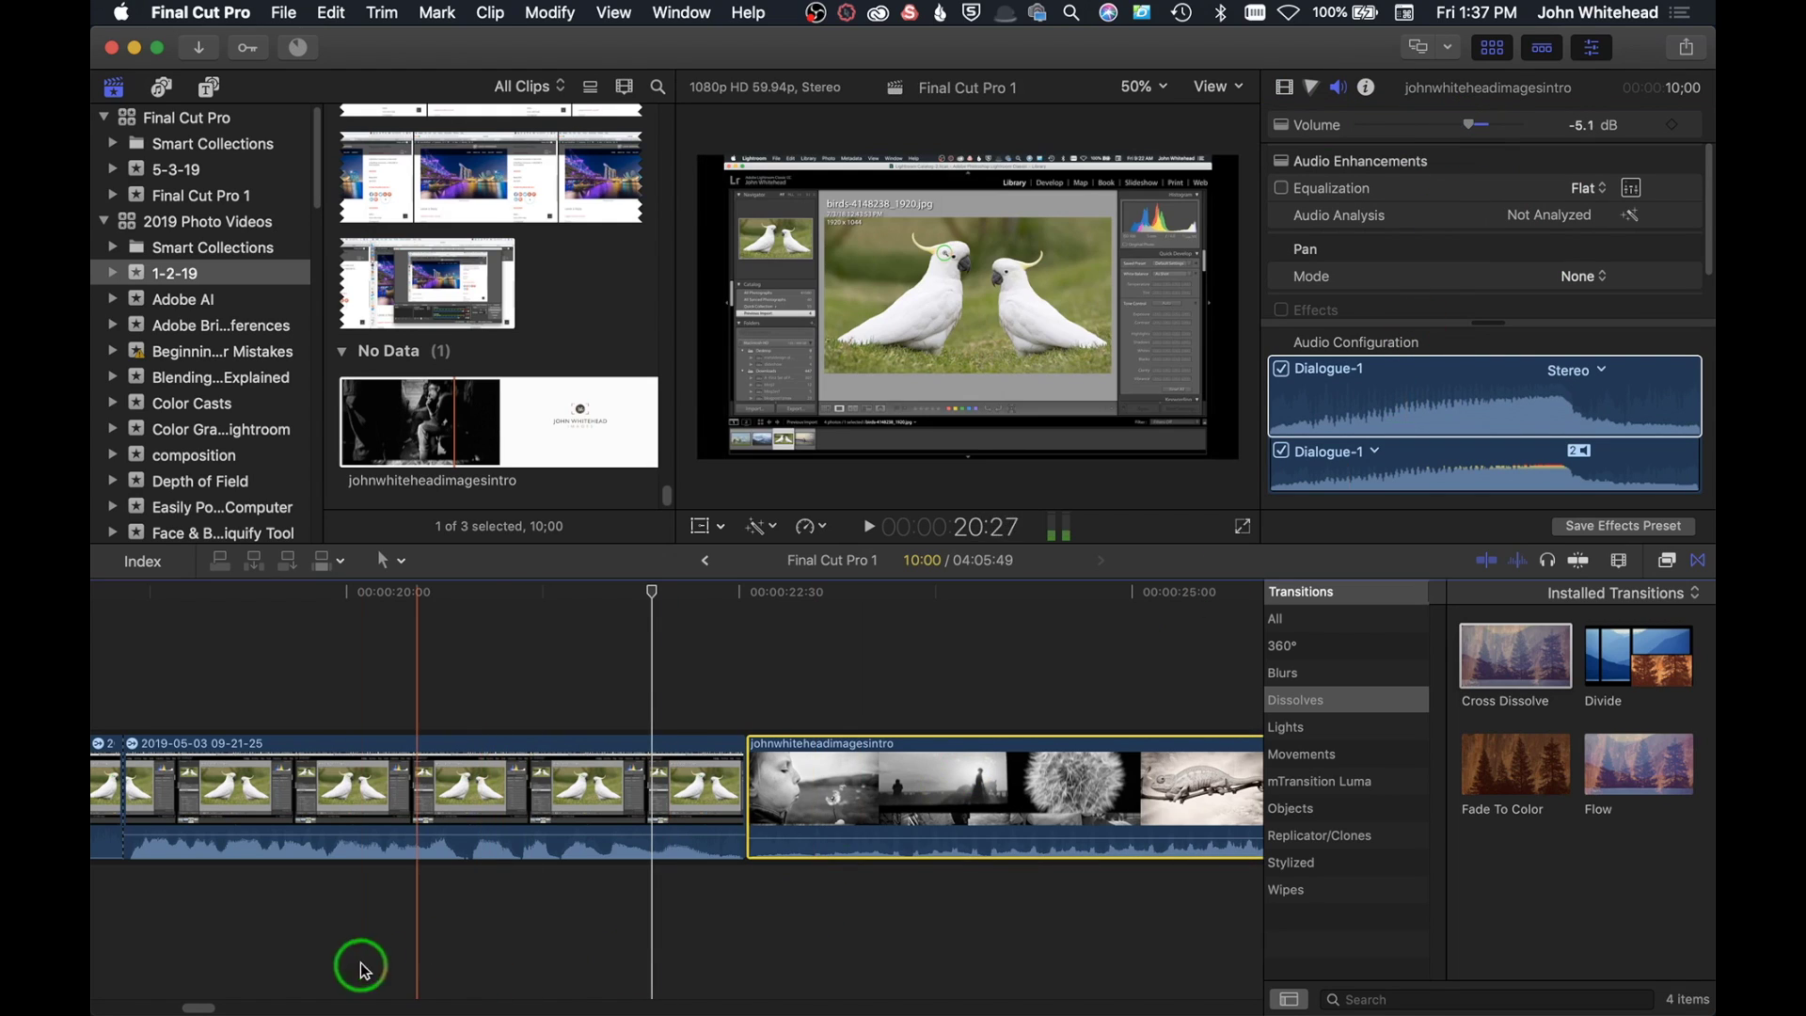
# Step: Mark the logo ending of the branded intro clip from about 6;27, and append that portion at the end of the project
pyautogui.moveTo(498, 995); pyautogui.dragTo(1282, 1008)
pyautogui.click(340, 403)
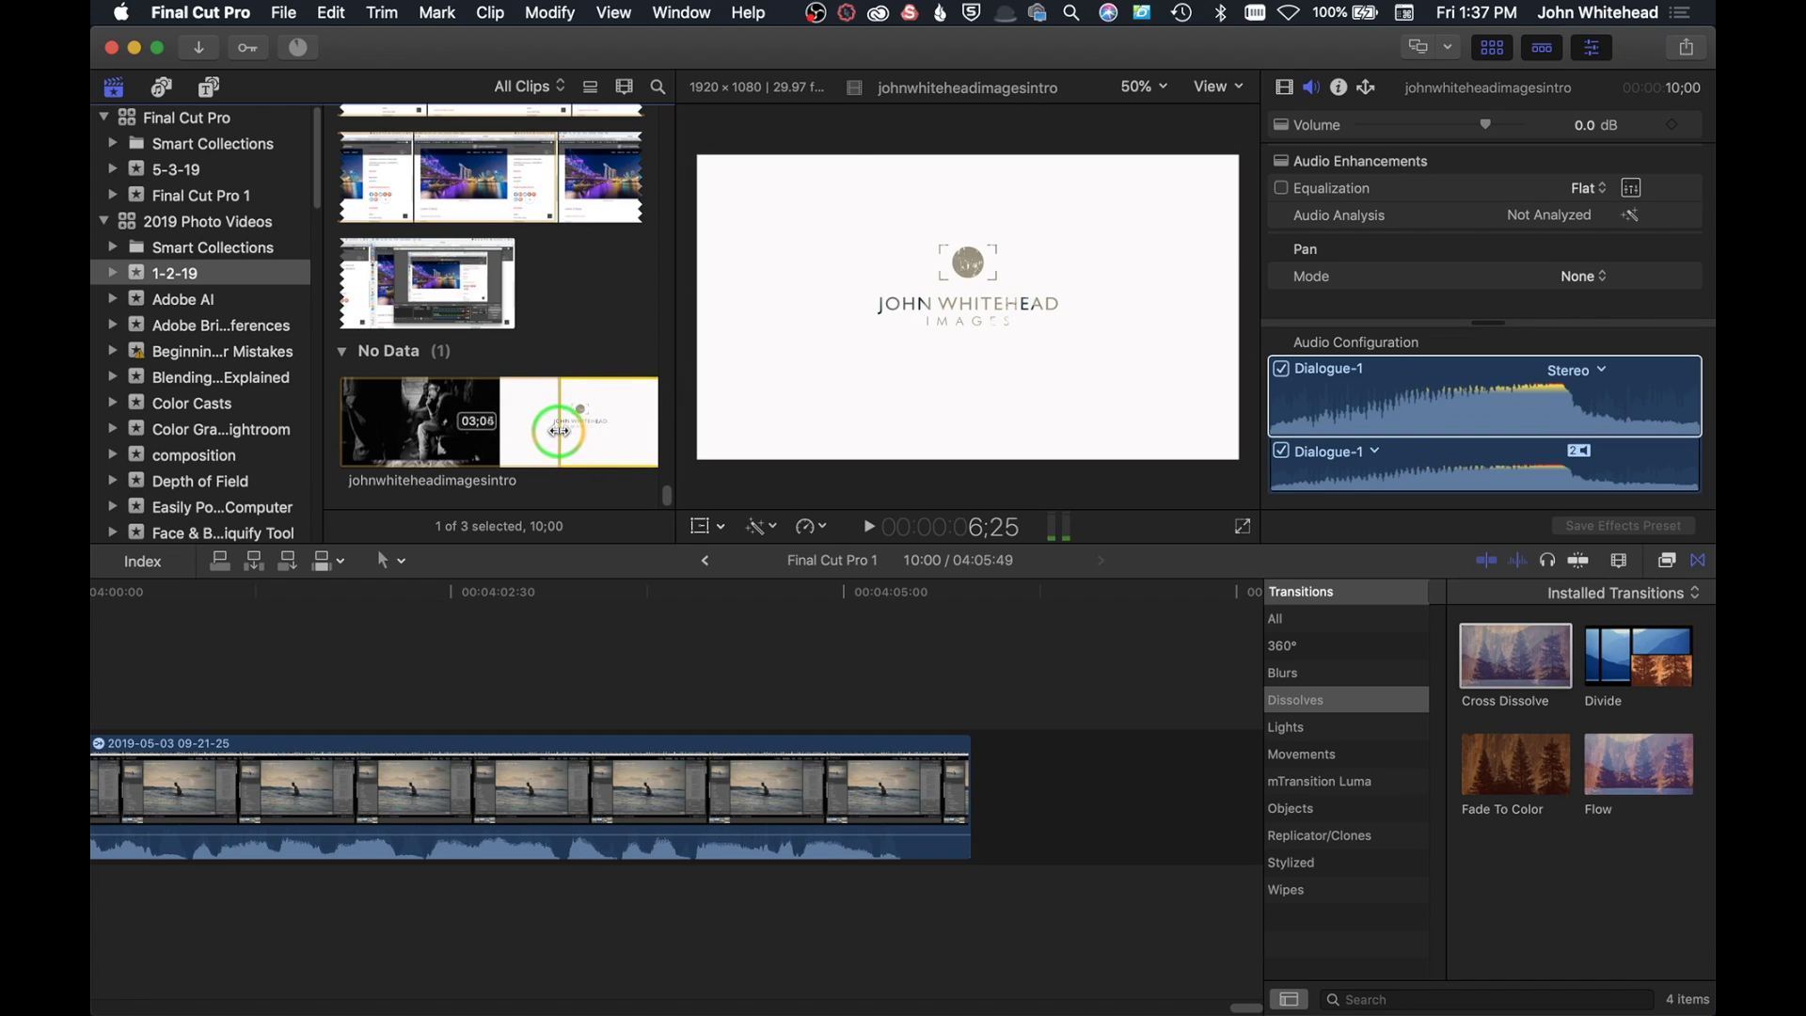
pyautogui.moveTo(564, 429); pyautogui.dragTo(557, 431)
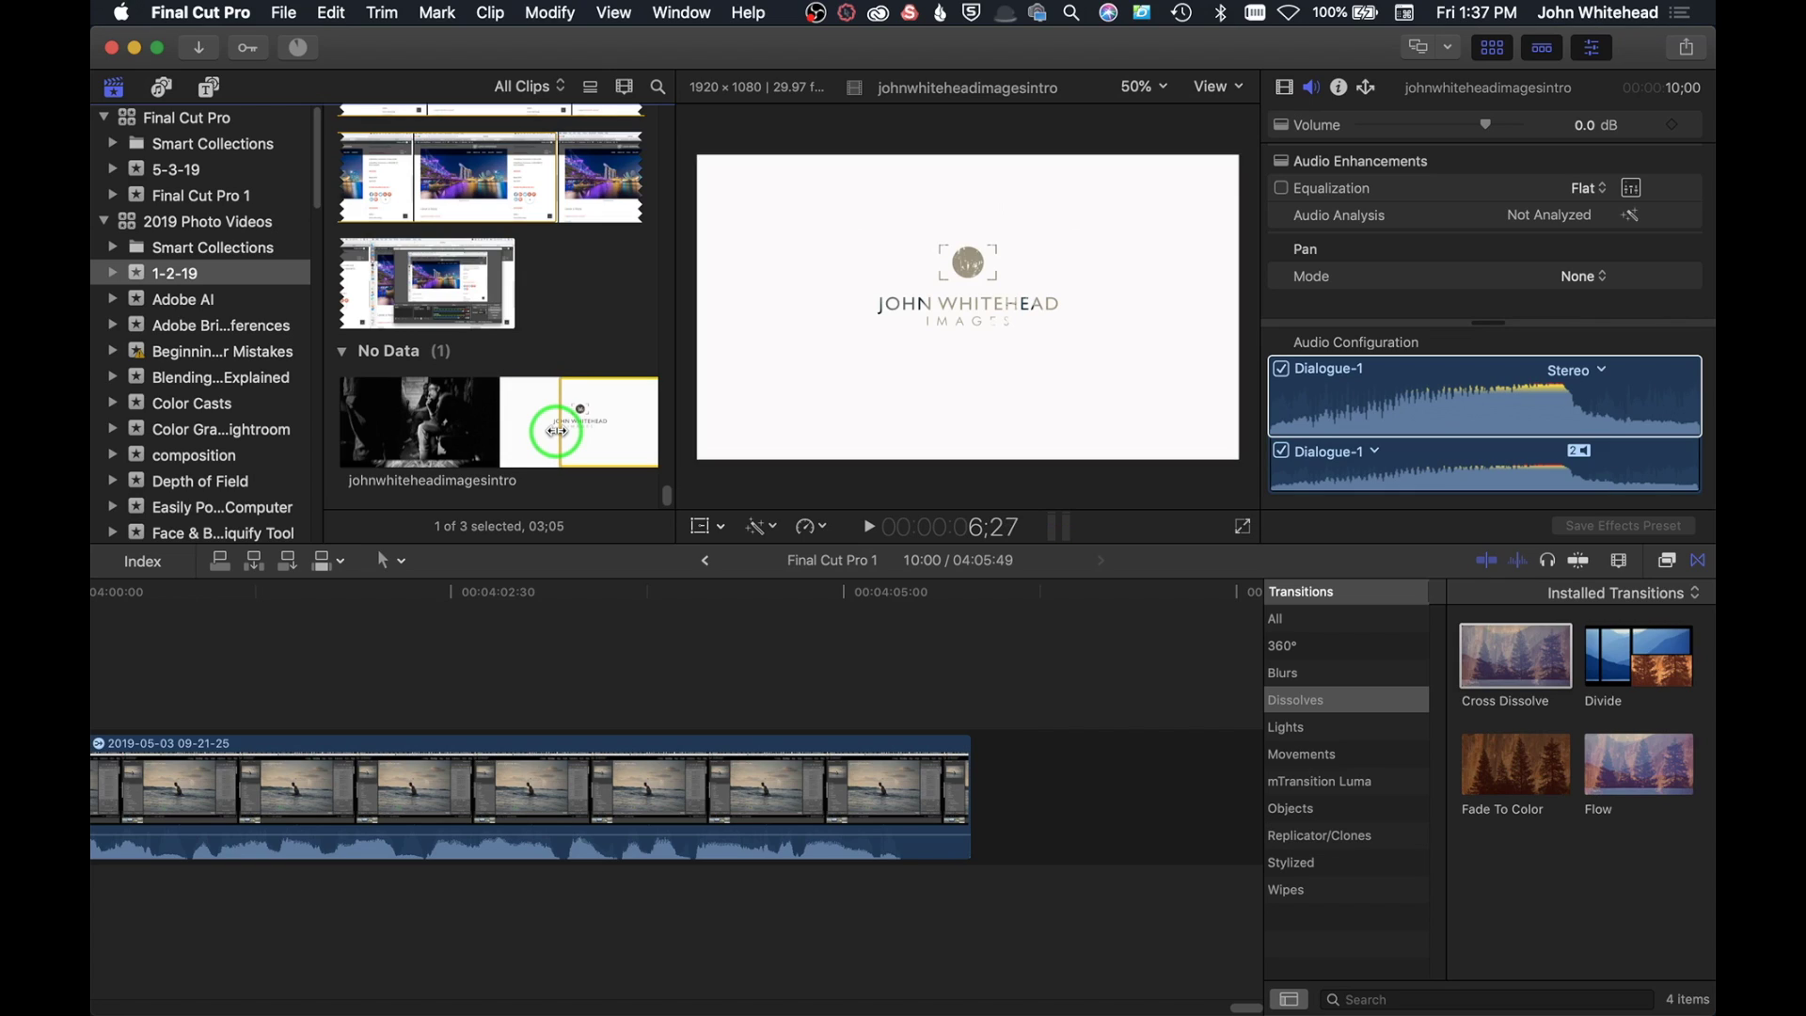
pyautogui.press('i')
pyautogui.moveTo(632, 448); pyautogui.dragTo(1000, 790)
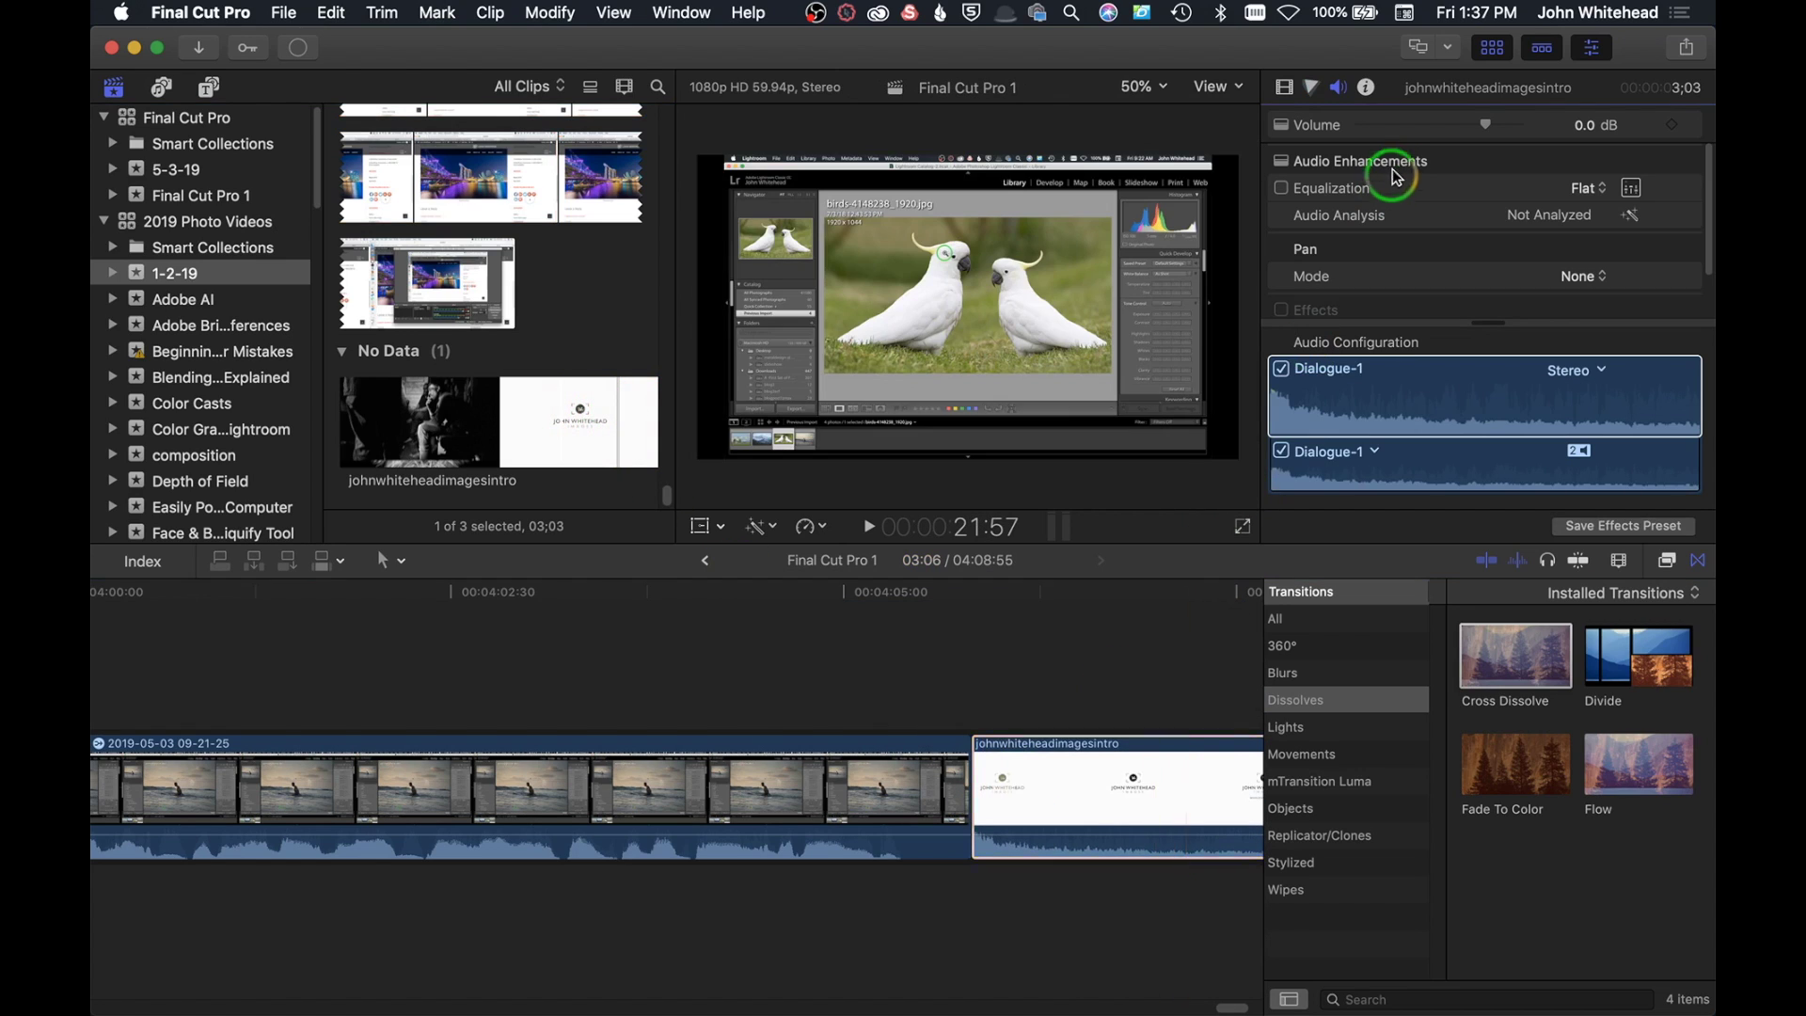
# Step: Lower the closing logo clip's volume to -4.5 dB, and look over the assembled timeline back to the opener
pyautogui.moveTo(1483, 124); pyautogui.dragTo(1468, 134)
pyautogui.moveTo(907, 920); pyautogui.dragTo(1233, 1006)
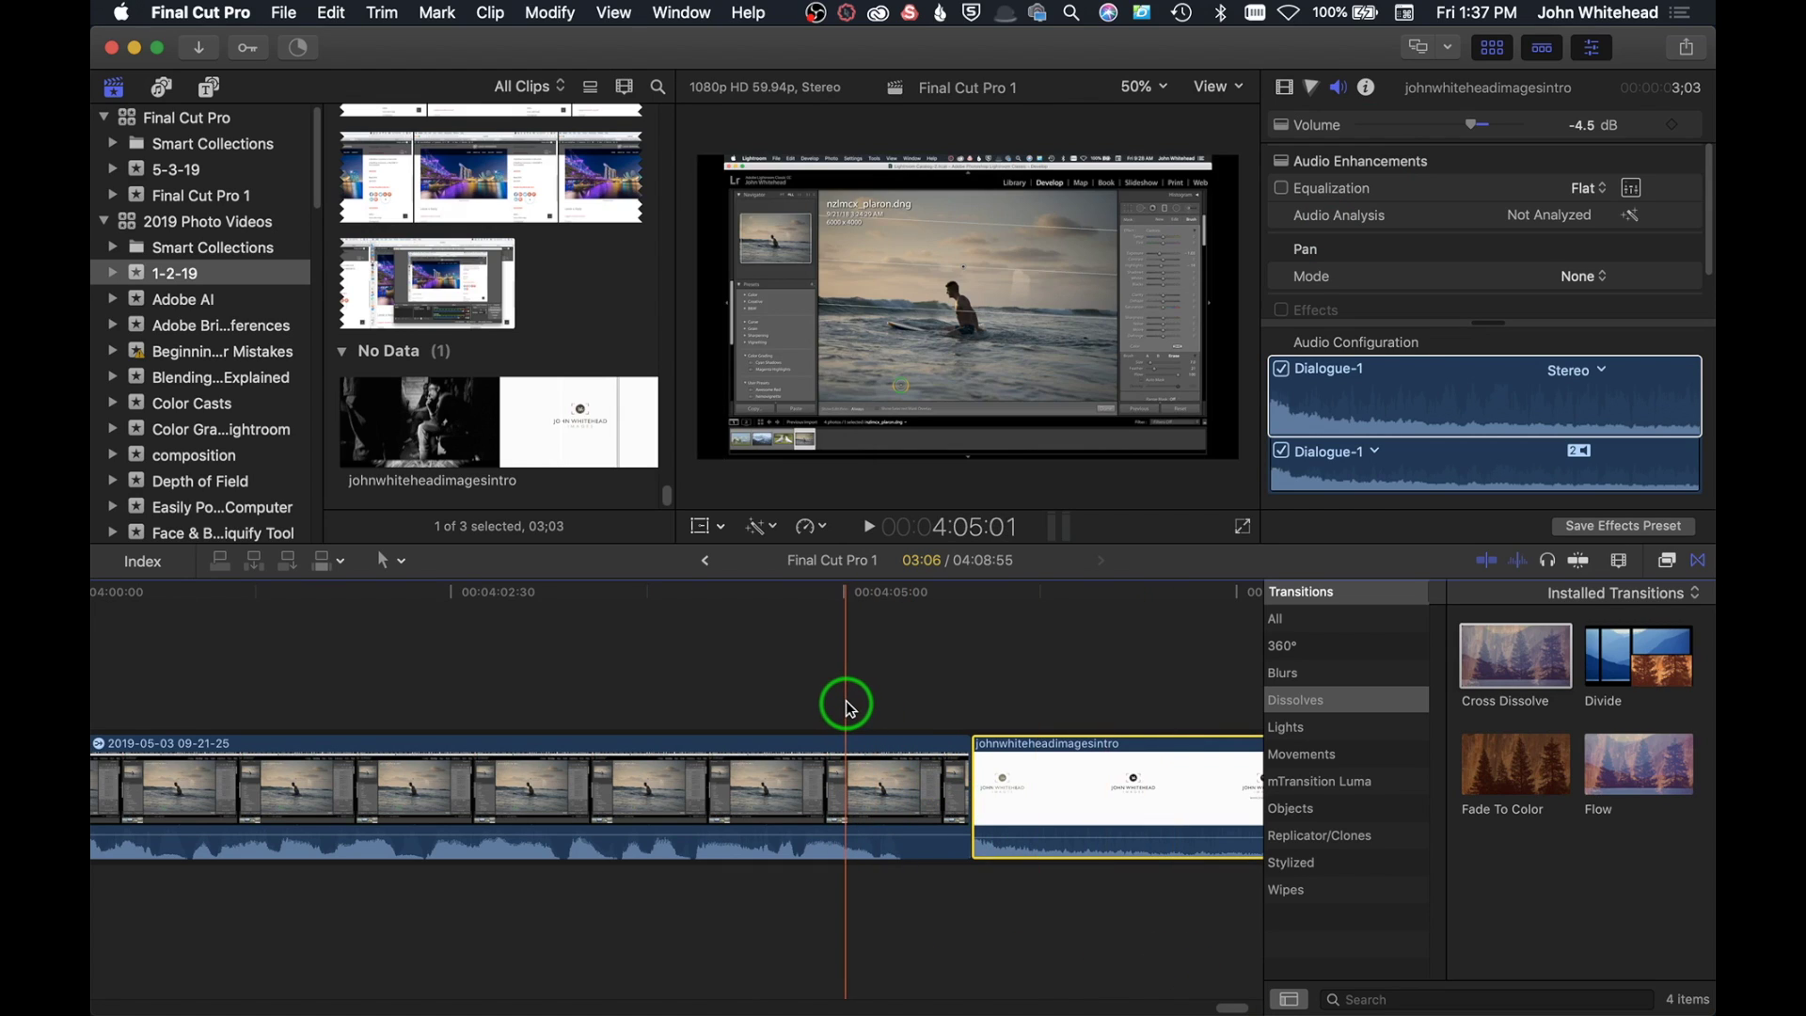
pyautogui.press('super+minus')
pyautogui.press('super+minus')
pyautogui.press('super+minus')
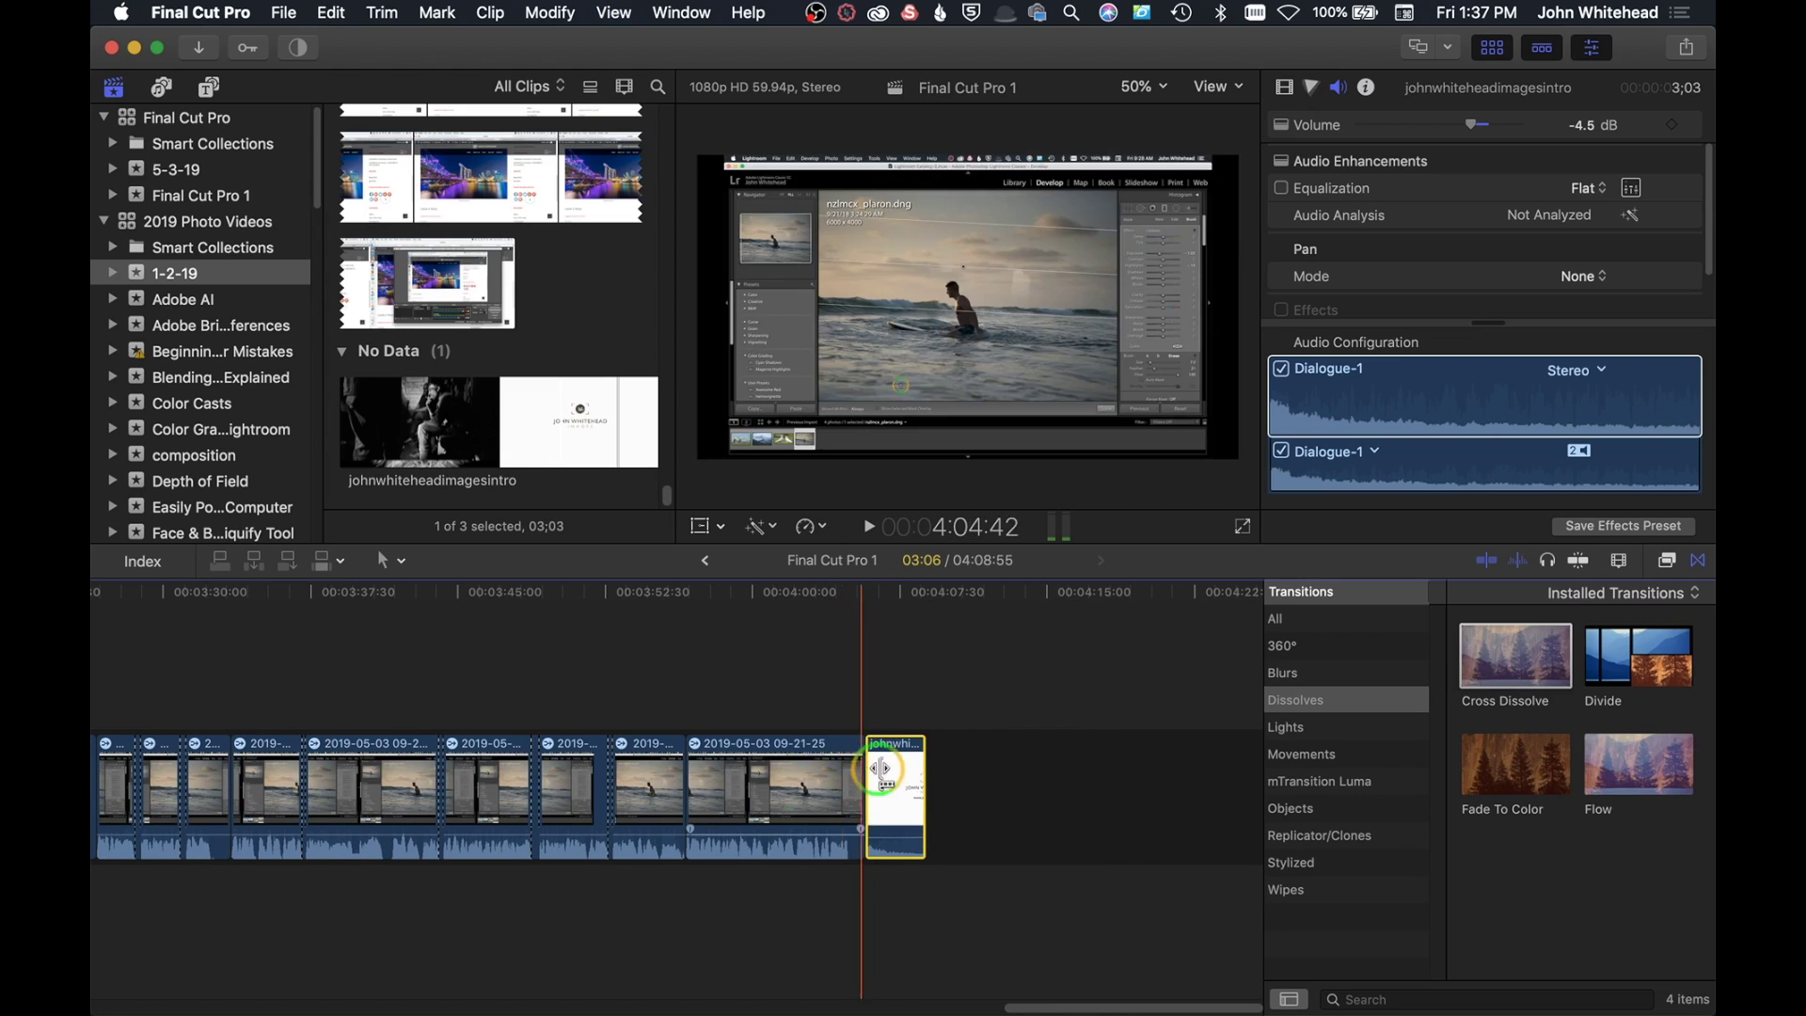
pyautogui.moveTo(1077, 1009); pyautogui.dragTo(184, 1009)
pyautogui.click(1036, 387)
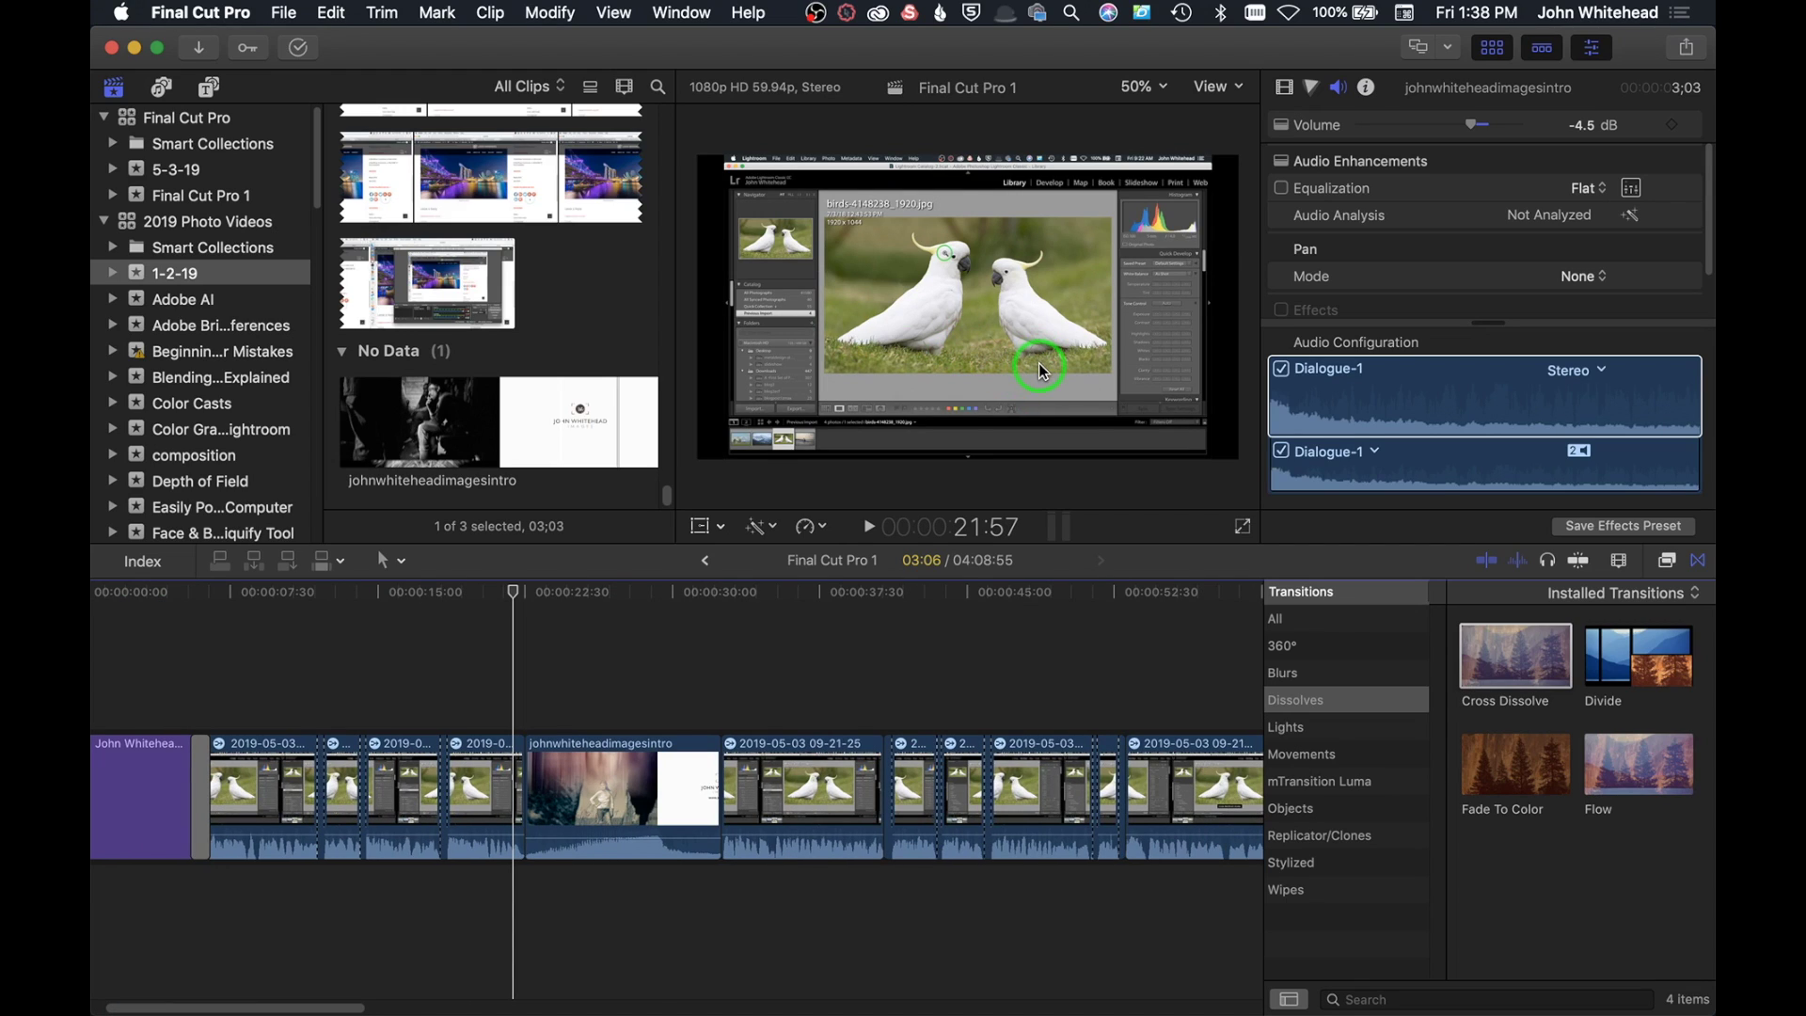
# Step: Start sharing the finished project to the YouTube destination
pyautogui.click(1687, 47)
pyautogui.click(1380, 344)
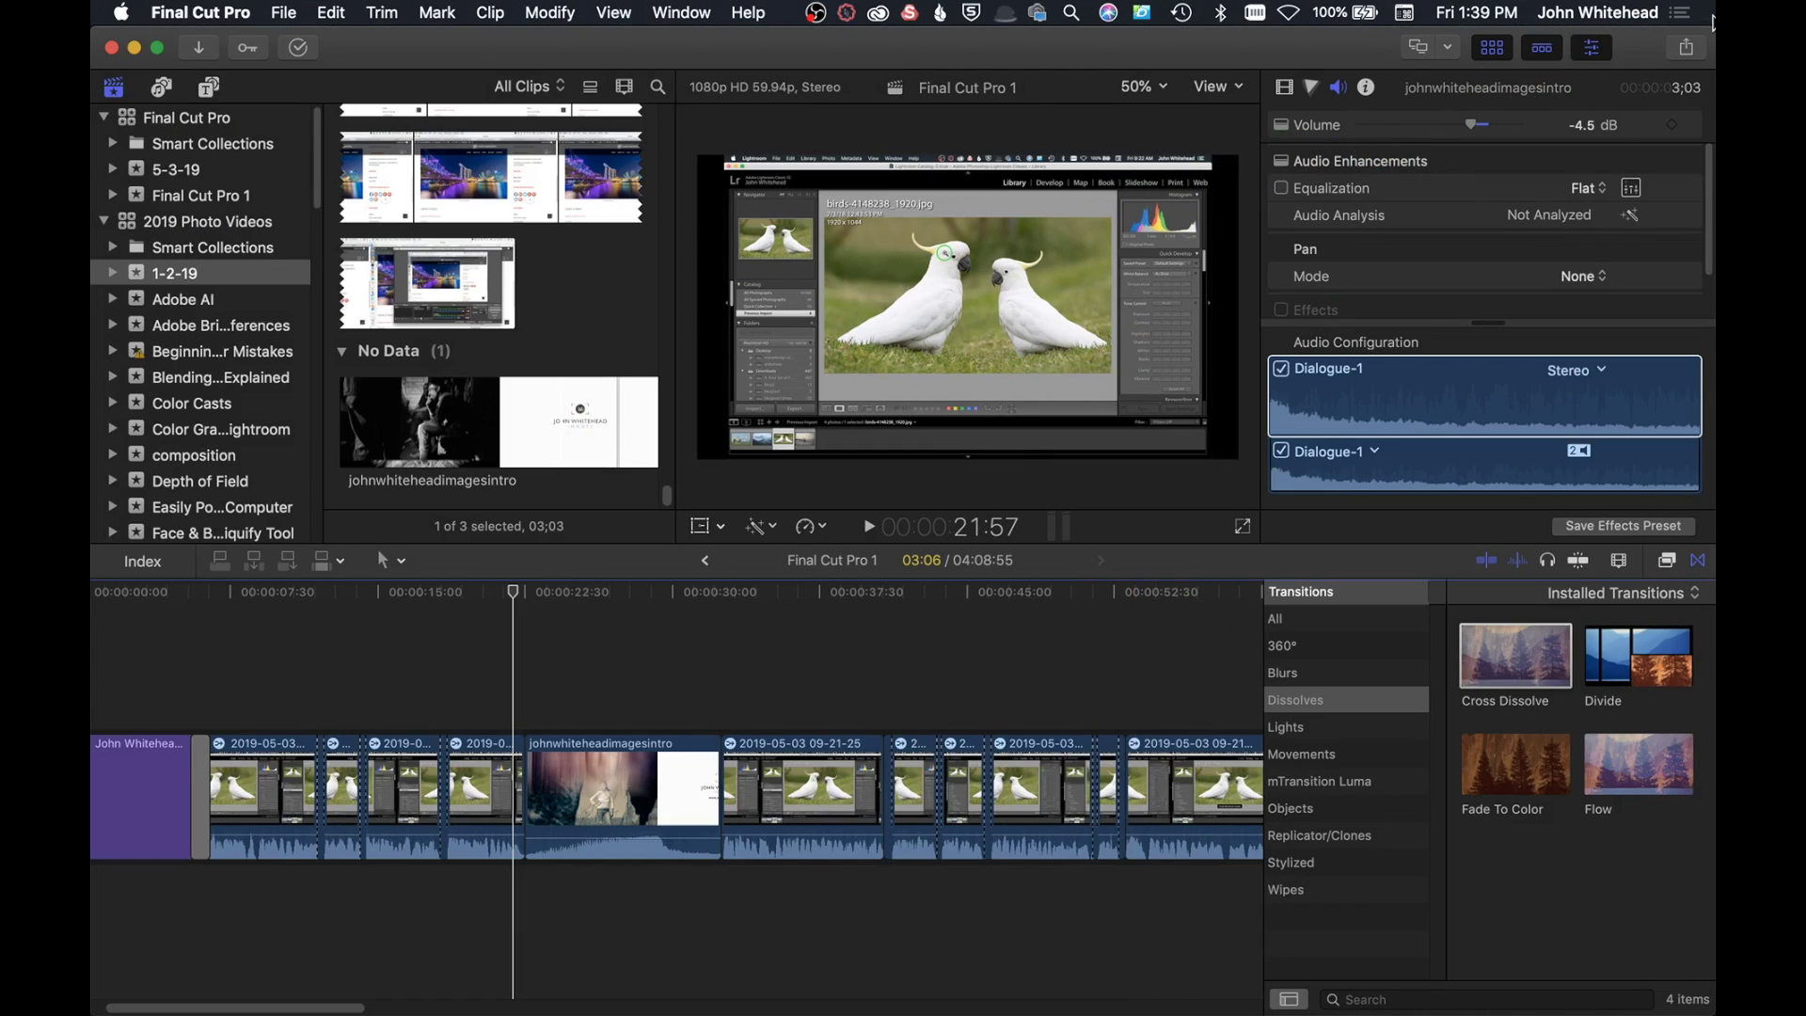
pyautogui.click(1687, 47)
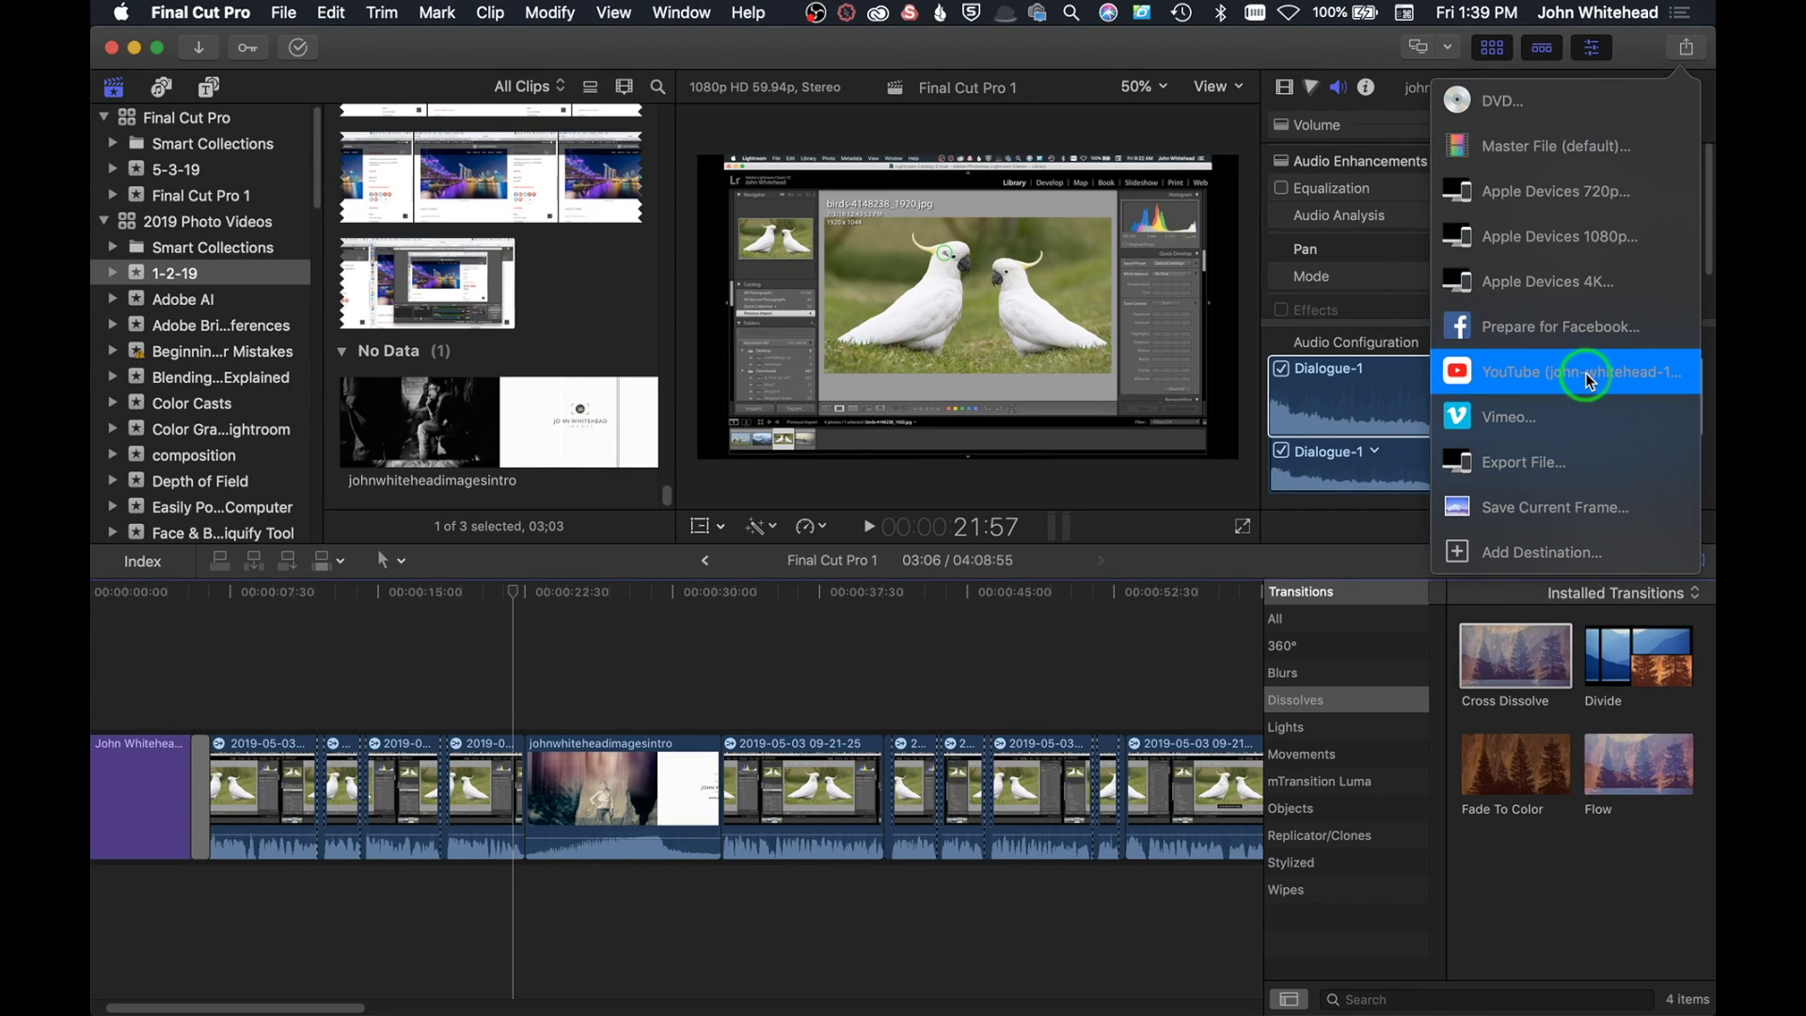
pyautogui.click(1590, 381)
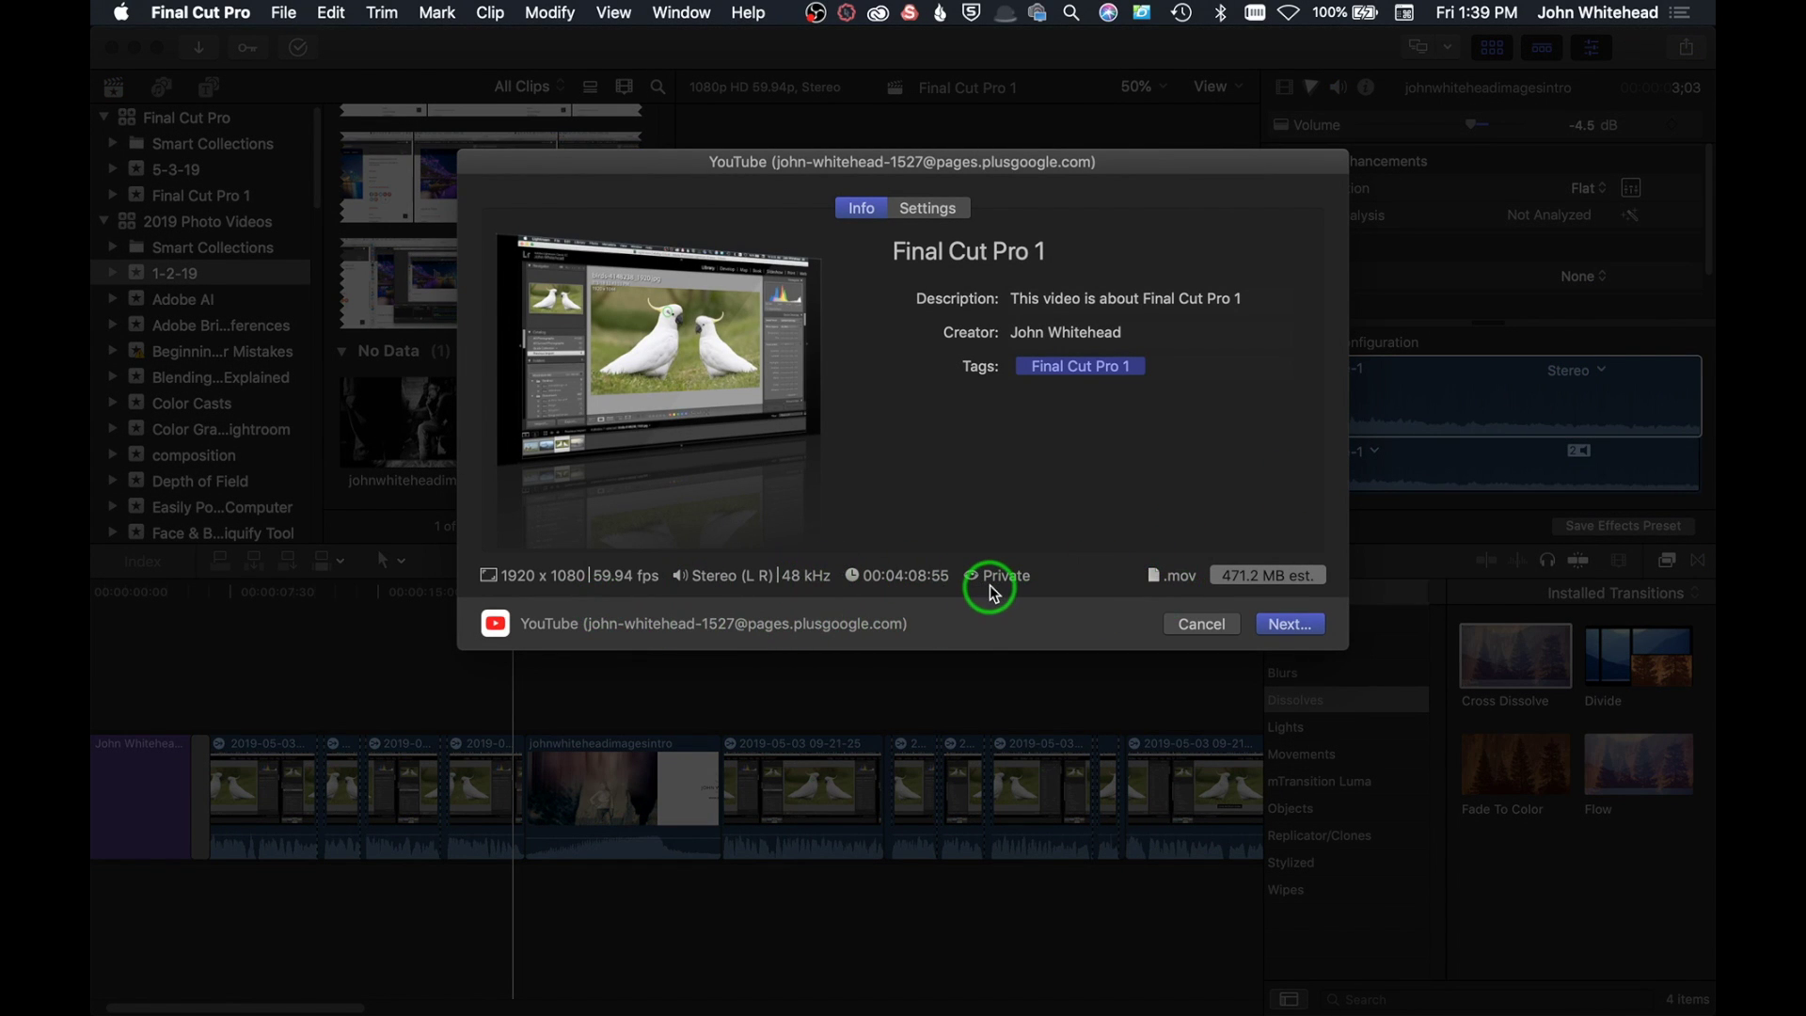
# Step: Look over the YouTube export settings, and set the video's title to "Lightroom Quick Tips 2"
pyautogui.click(932, 208)
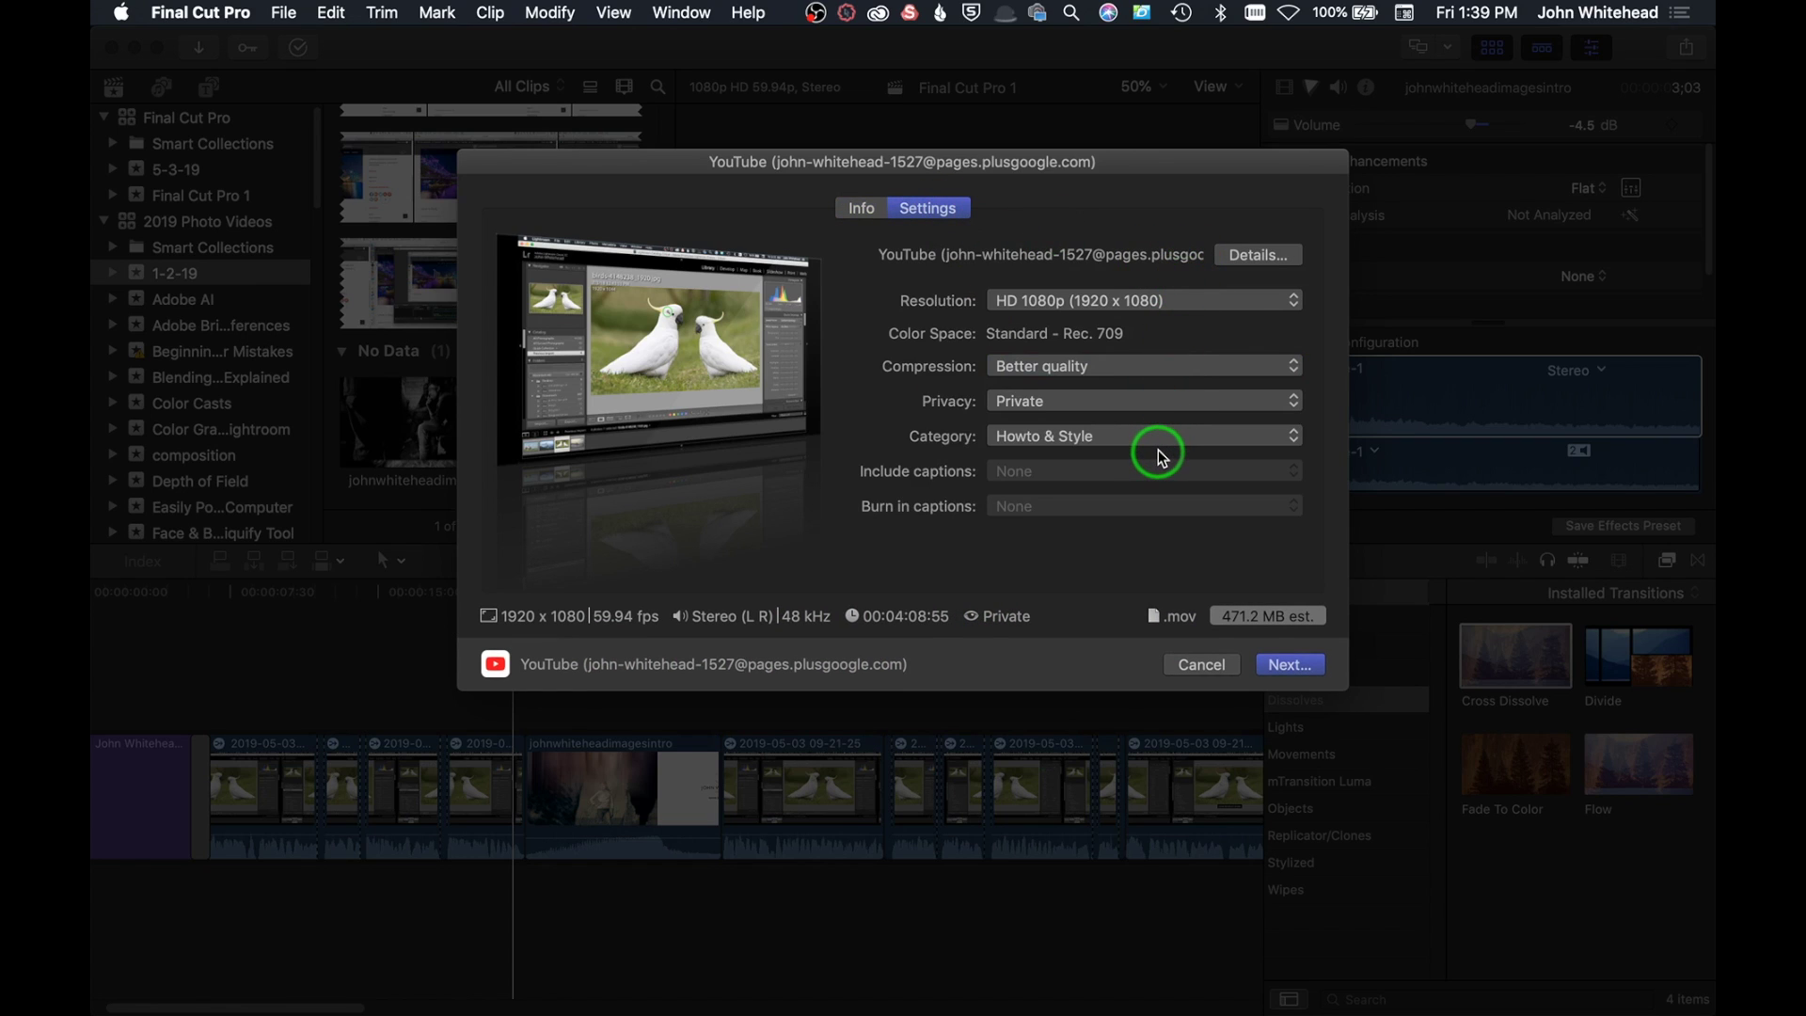
pyautogui.click(861, 208)
pyautogui.click(1040, 252)
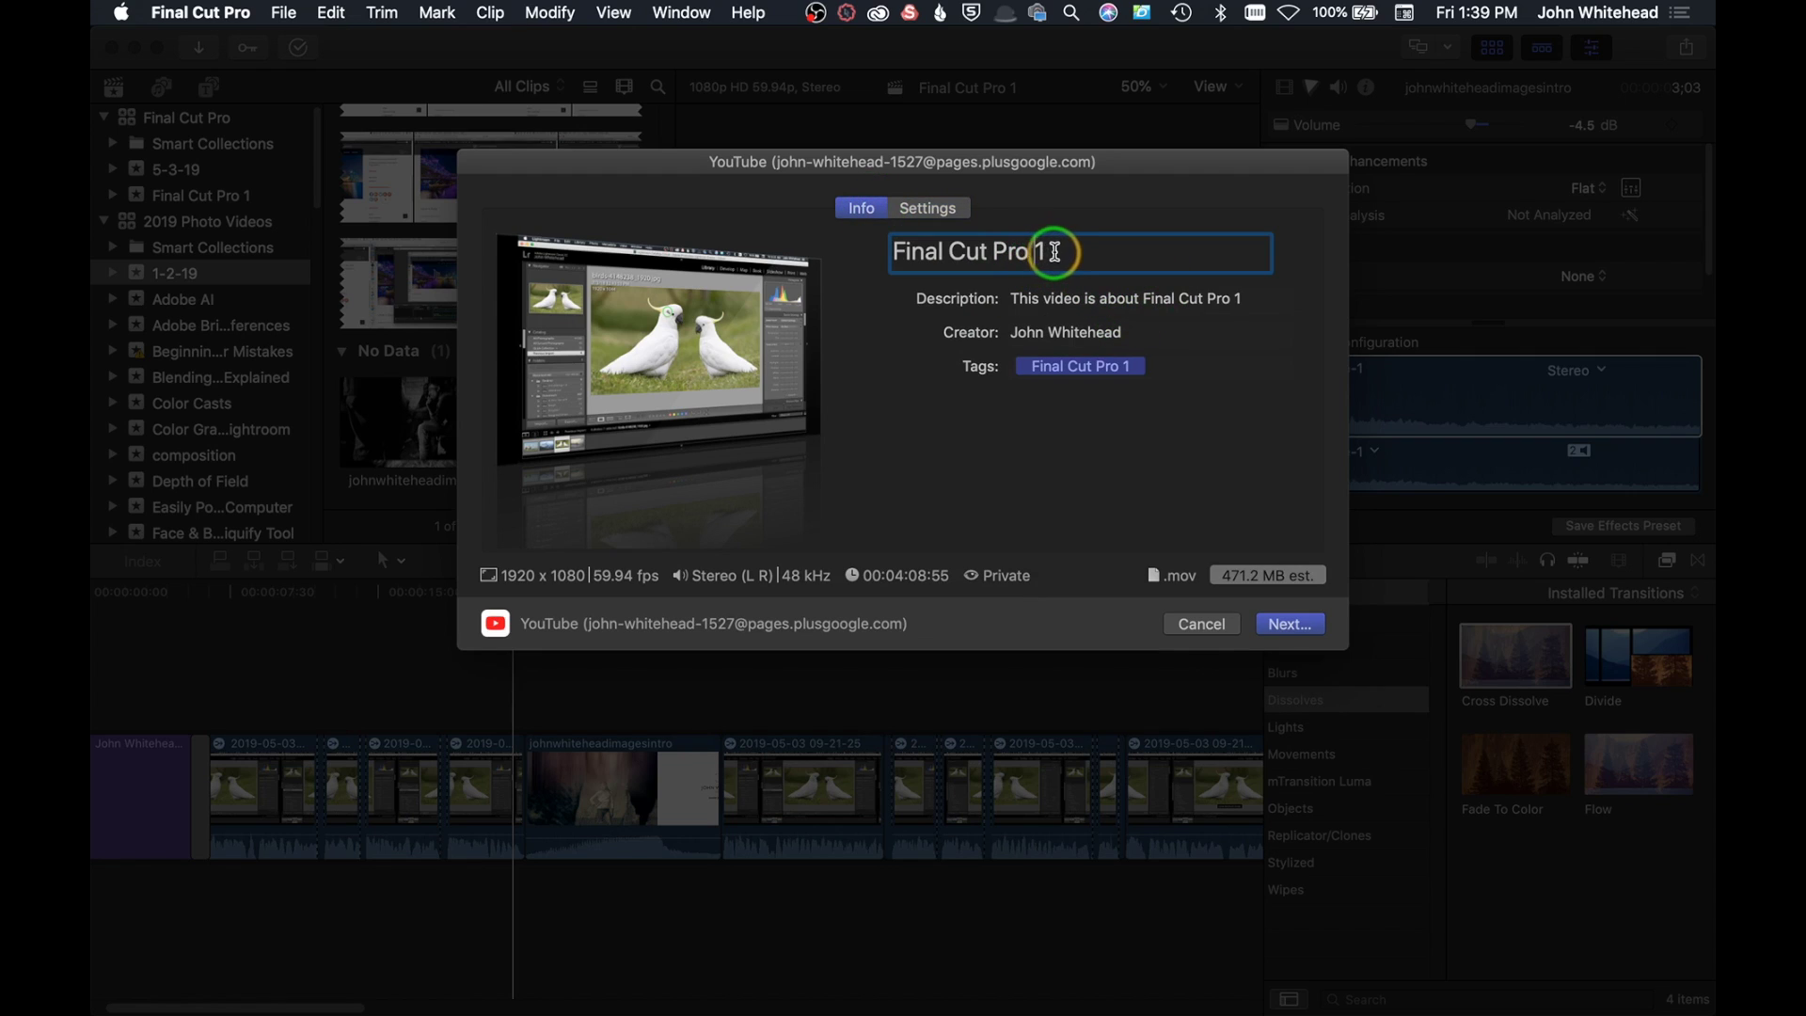
pyautogui.moveTo(1040, 251); pyautogui.dragTo(792, 219)
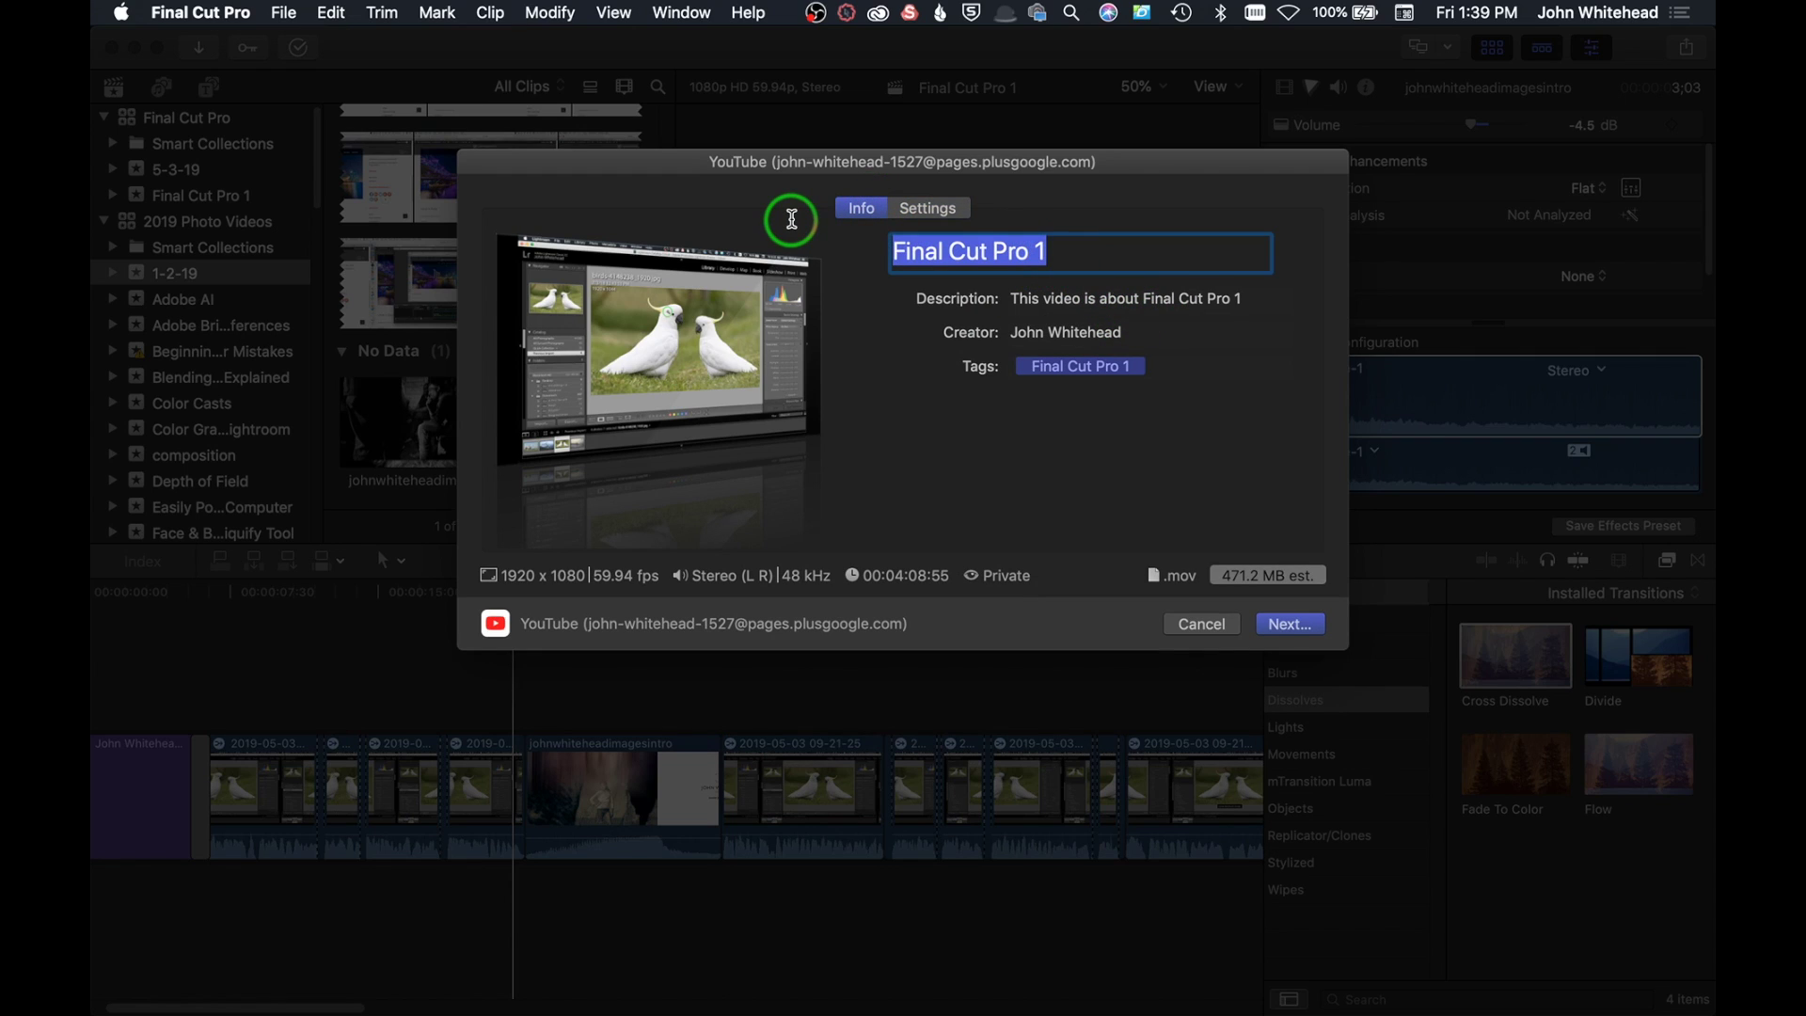
pyautogui.write('Lightroom Quick Tips 2')
# Step: Enter the description "I will show you how to use an intelligent adjustment brush and how to remove part of a gradient mask in Adobe Lightroom CC Classic"
pyautogui.press('Tab')
pyautogui.write('H')
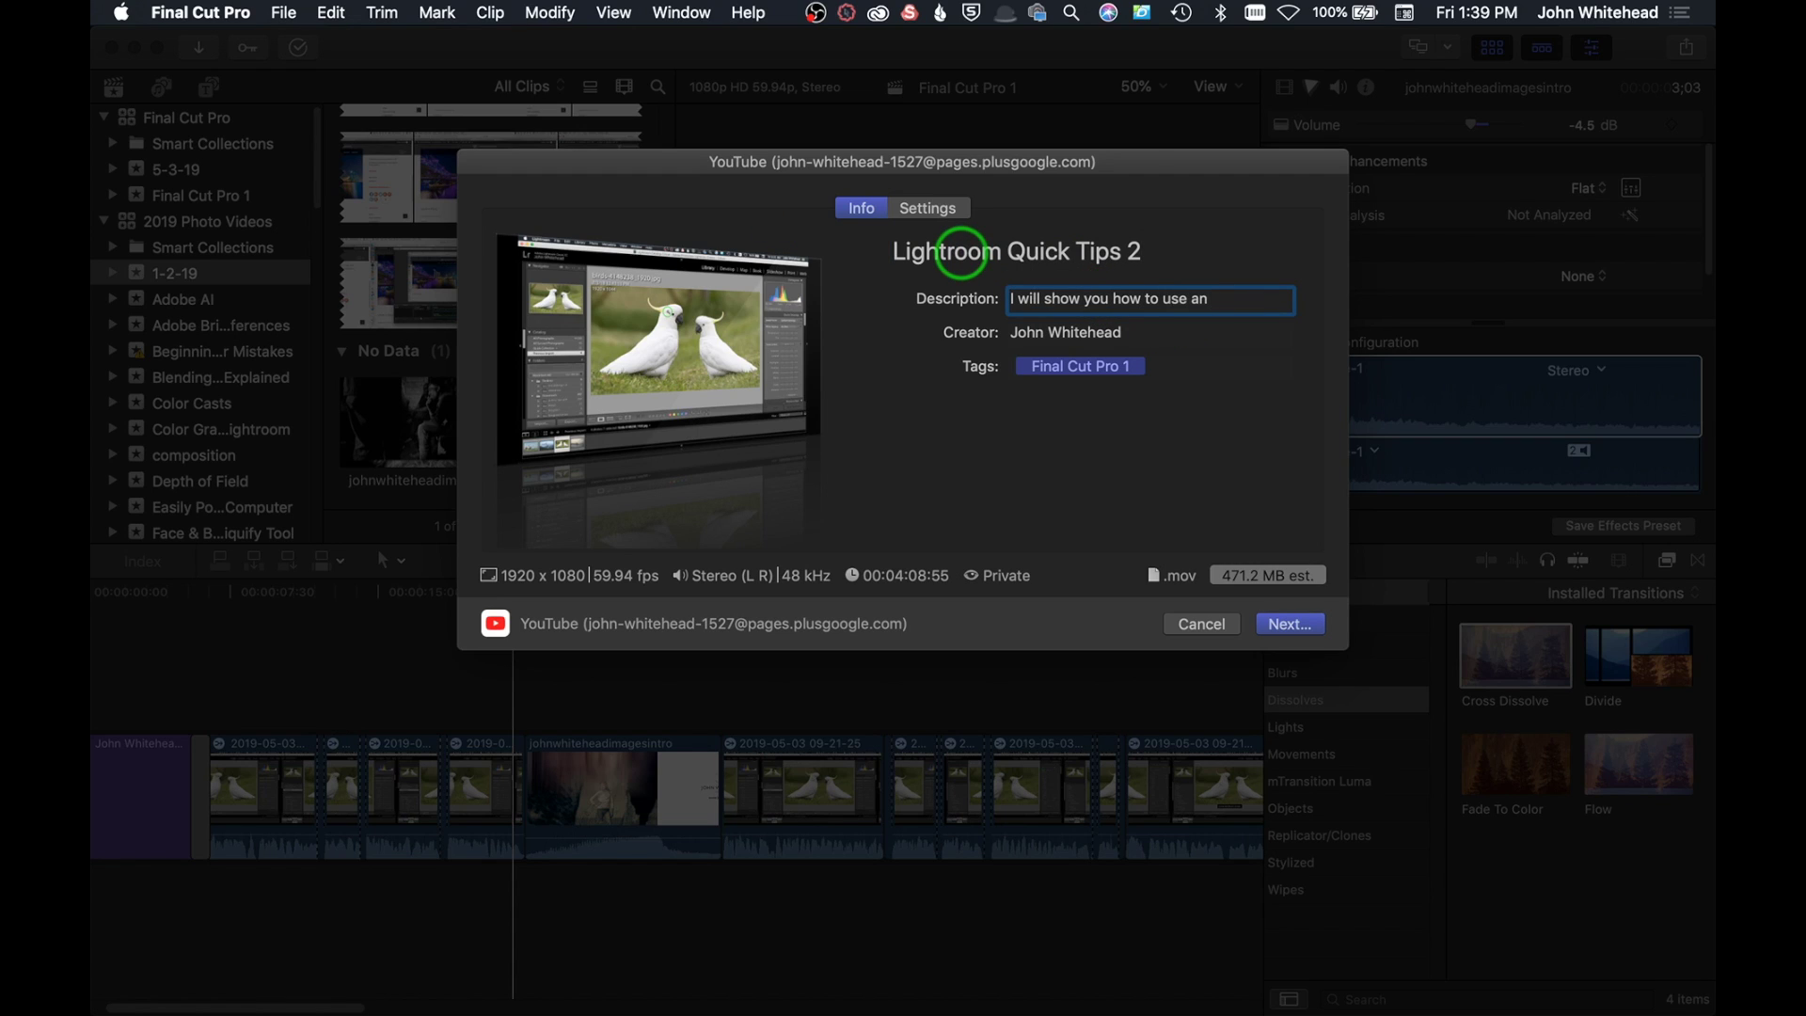
pyautogui.write('ent adjustment brush and')
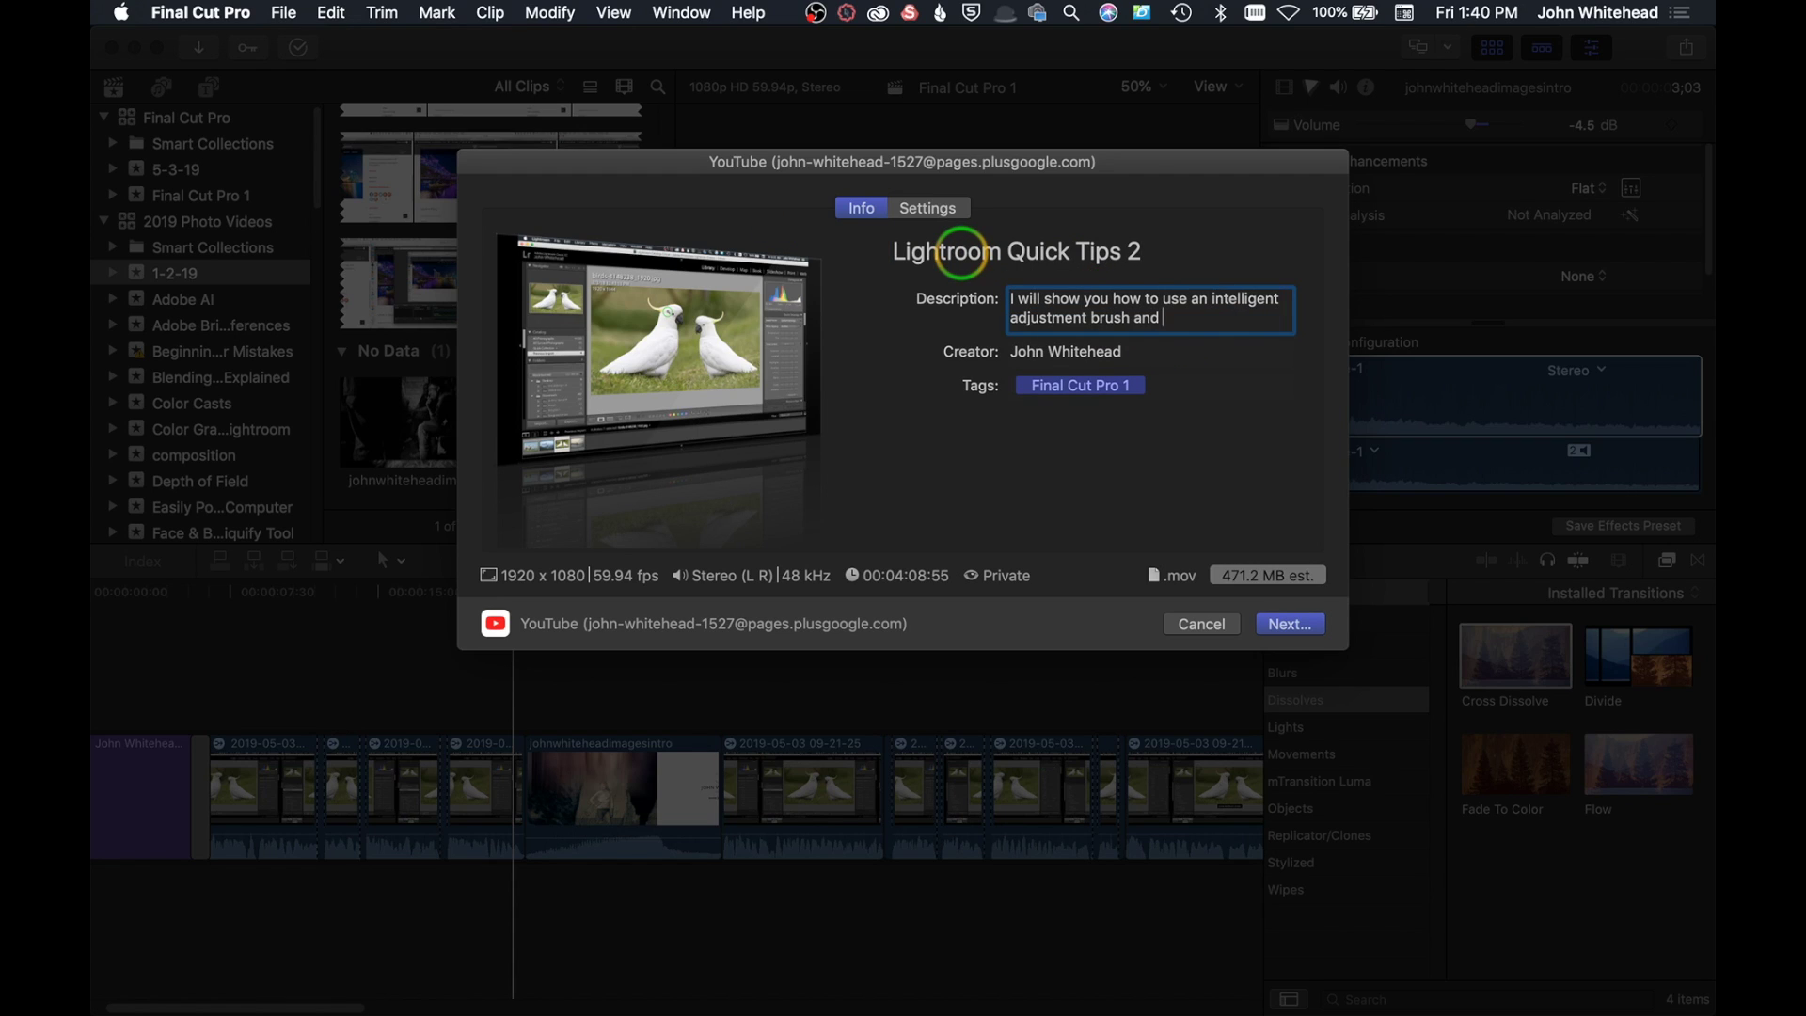
pyautogui.write('e part of a gradient mask')
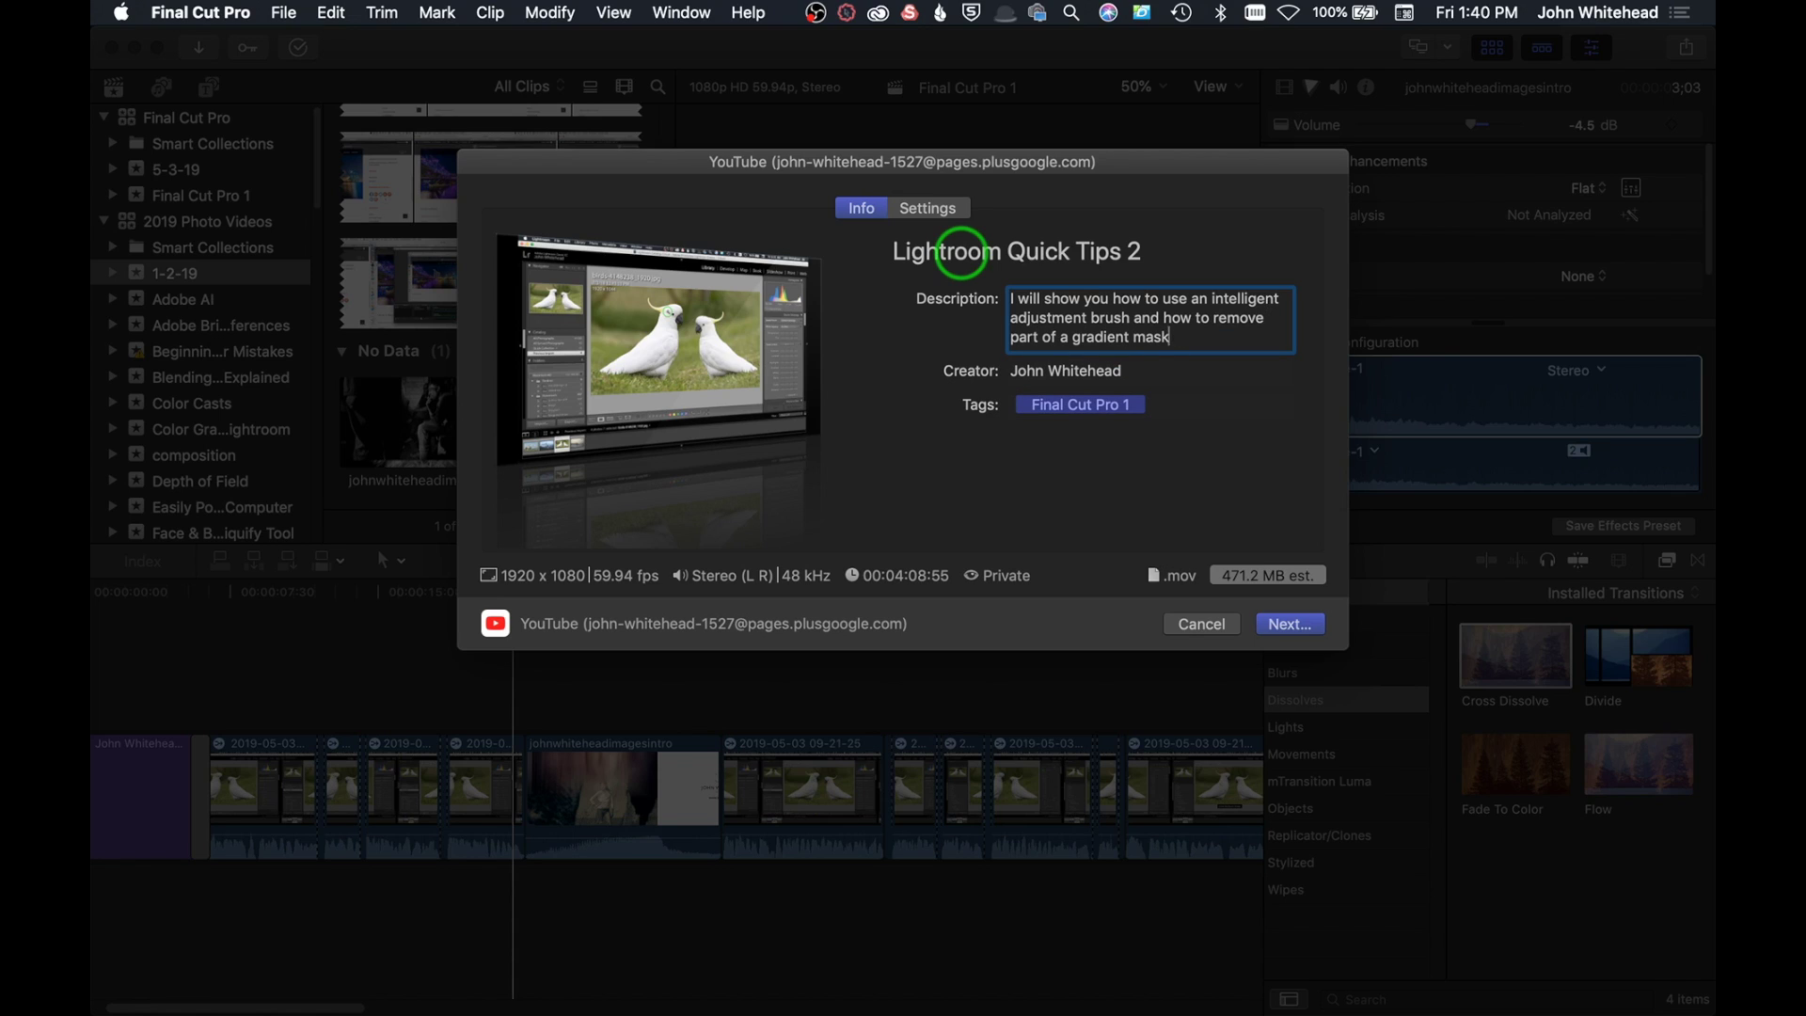
pyautogui.write('ghtroom CC Classic')
# Step: Replace the tags with adobe lightroom, lightroom, adjustment brush, quick tips, lightroom tips and gradient mask, and publish the video to YouTube
pyautogui.click(1082, 424)
pyautogui.write('adobe lightroom,lightroom,adjustment br')
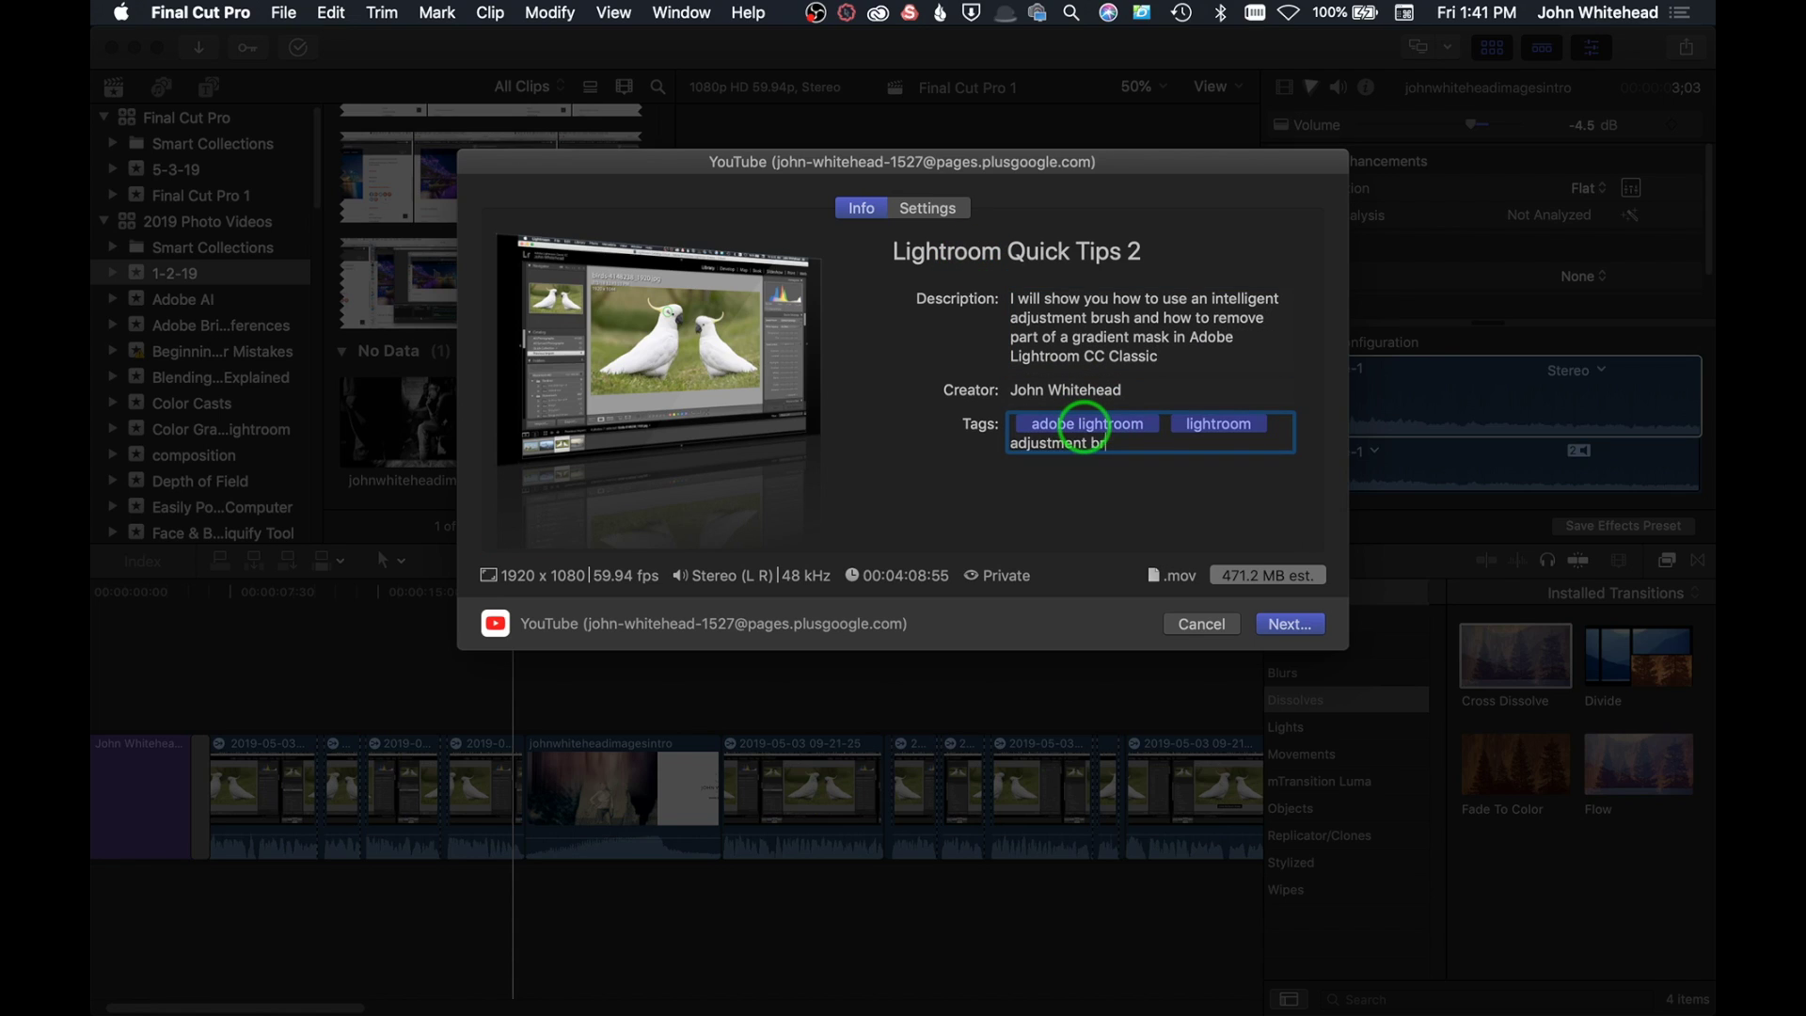
pyautogui.write('ush,quick tips,lightroom tips,gradient mask')
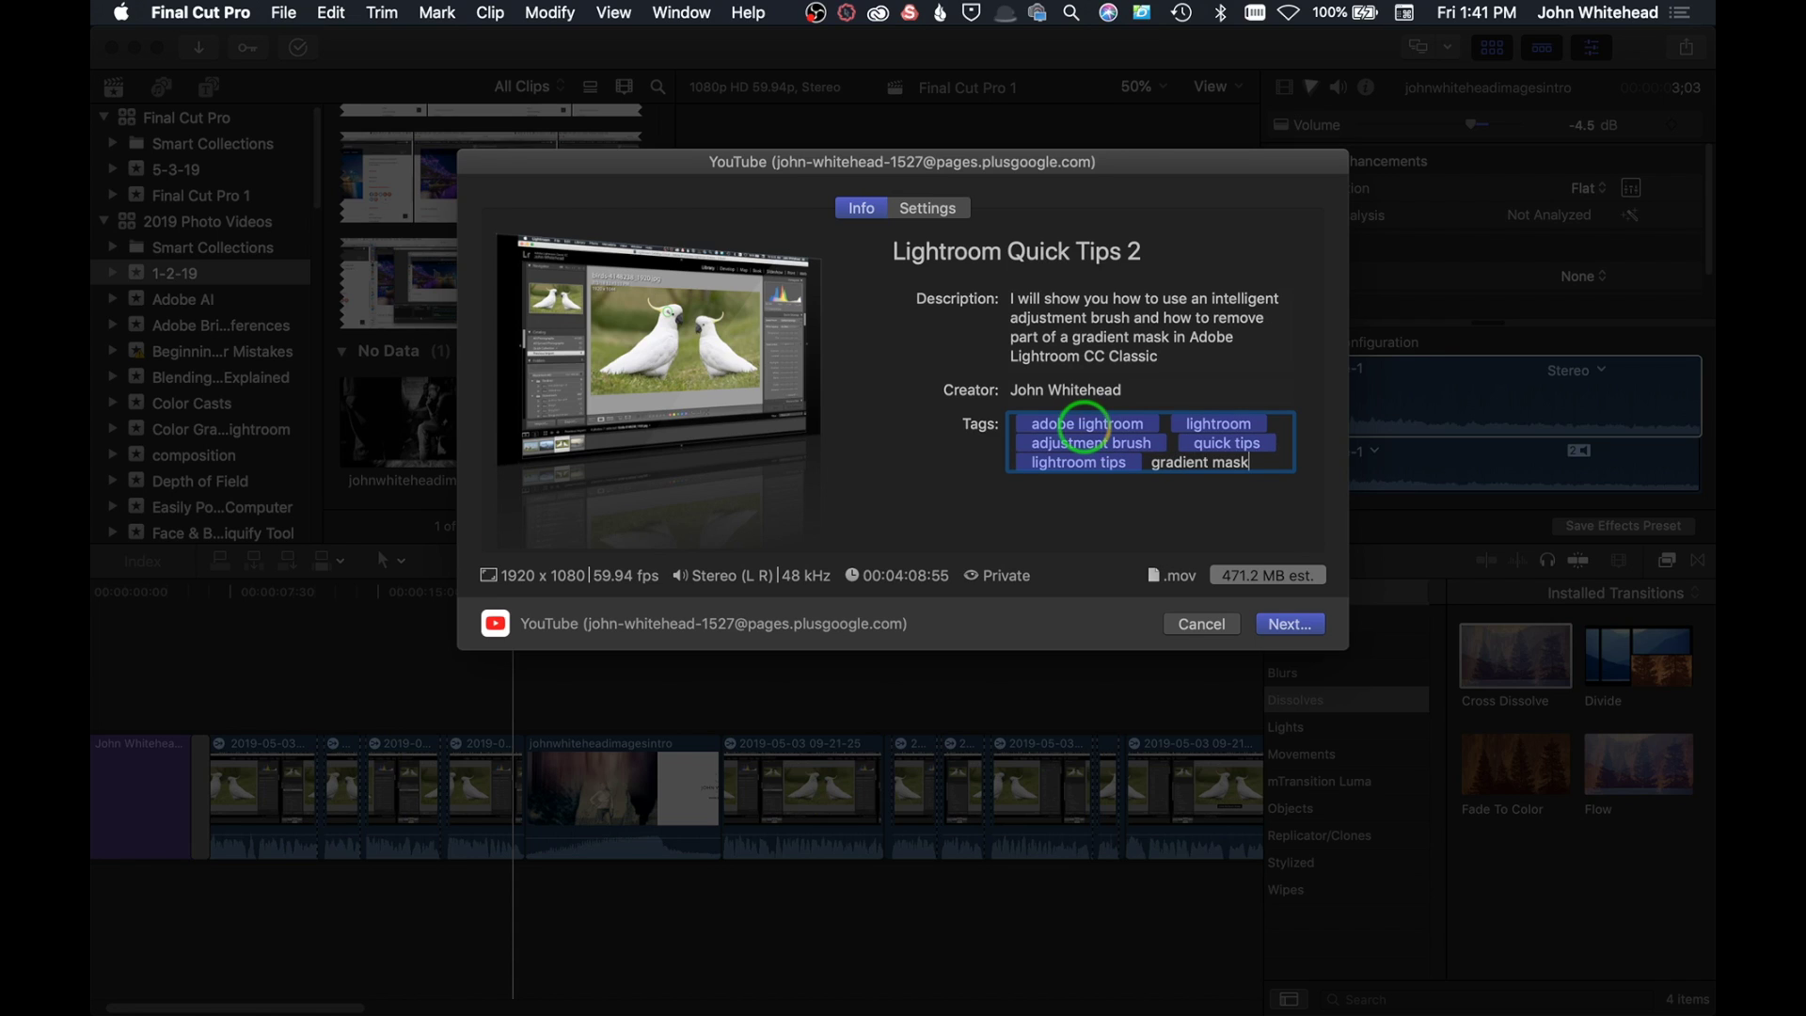
pyautogui.click(1279, 626)
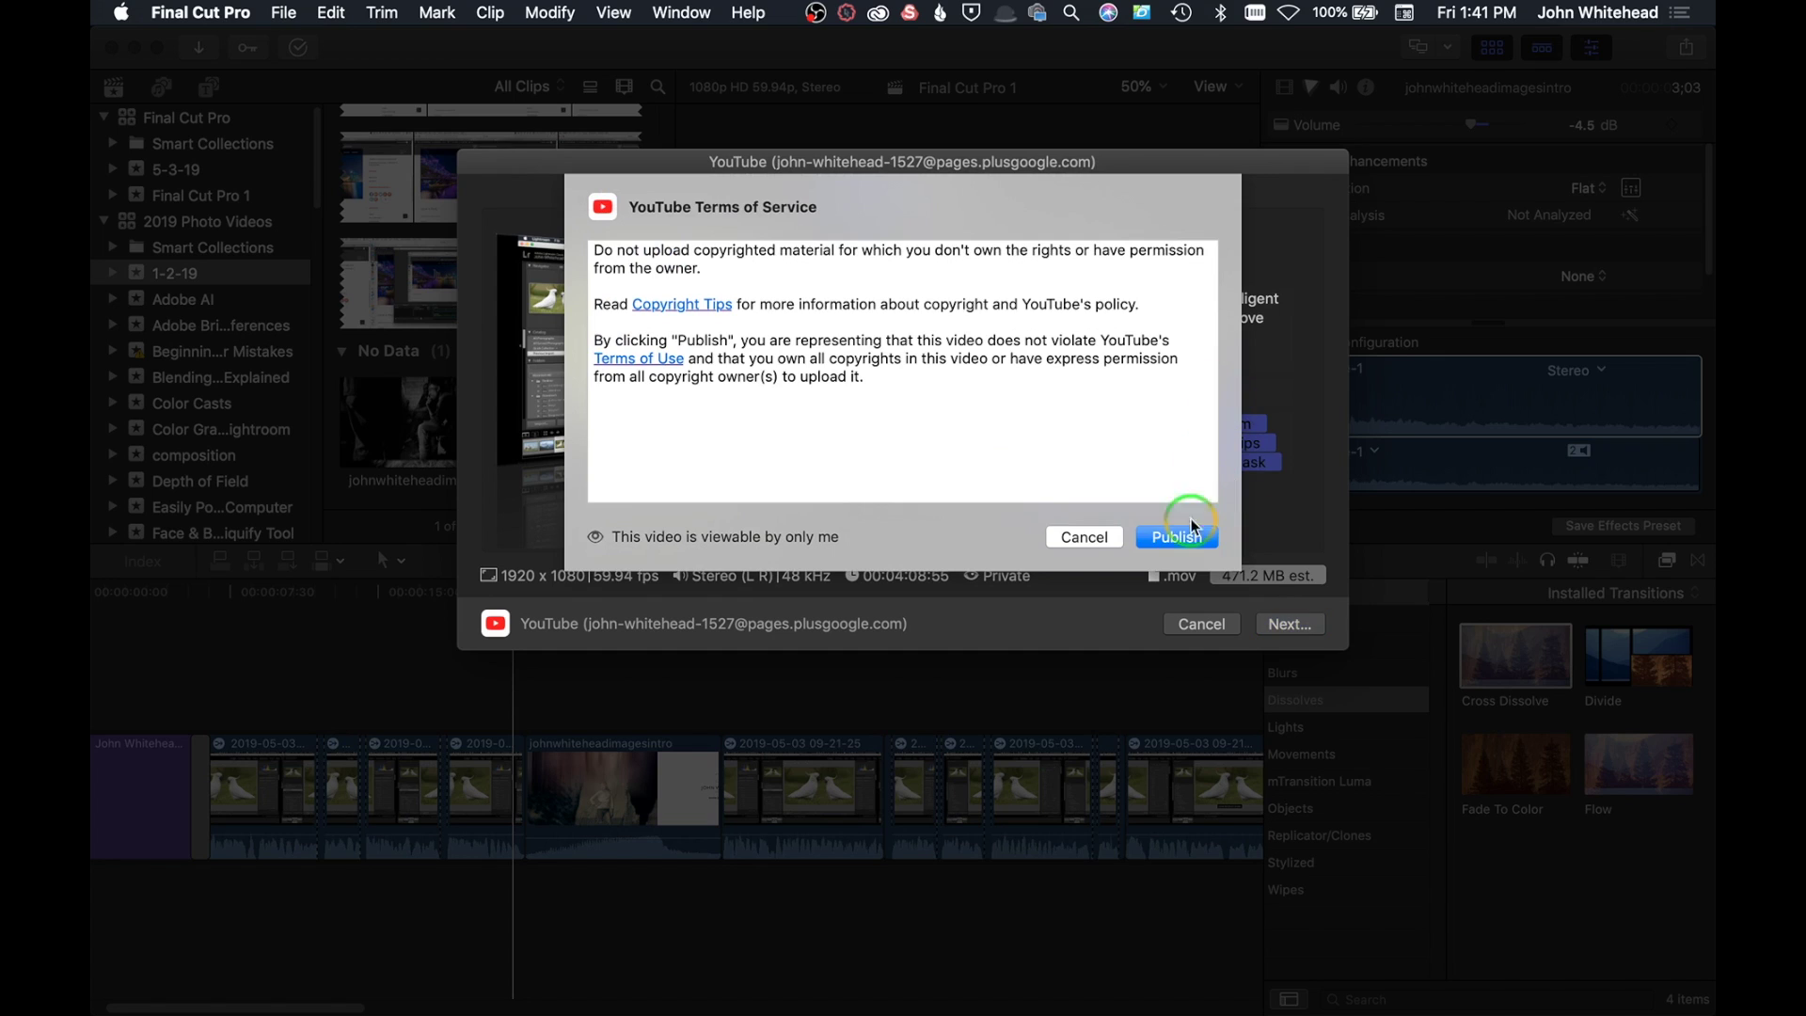
pyautogui.click(1191, 530)
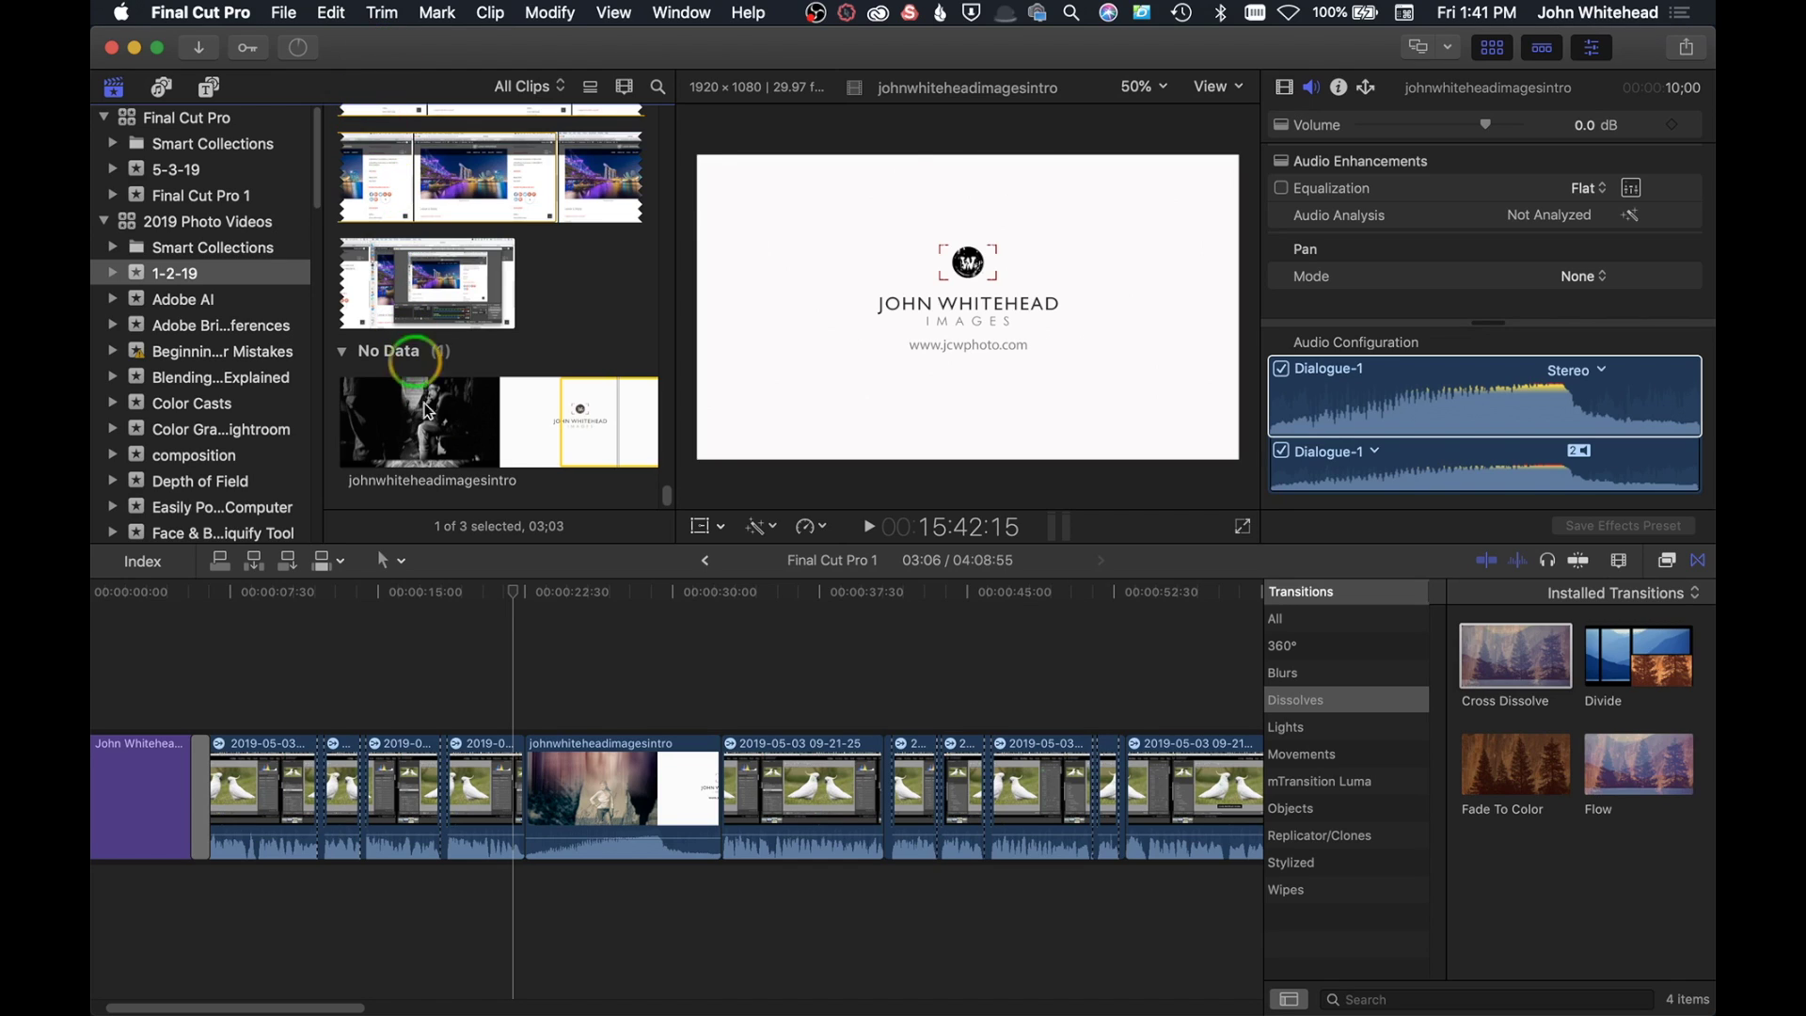
pyautogui.click(516, 588)
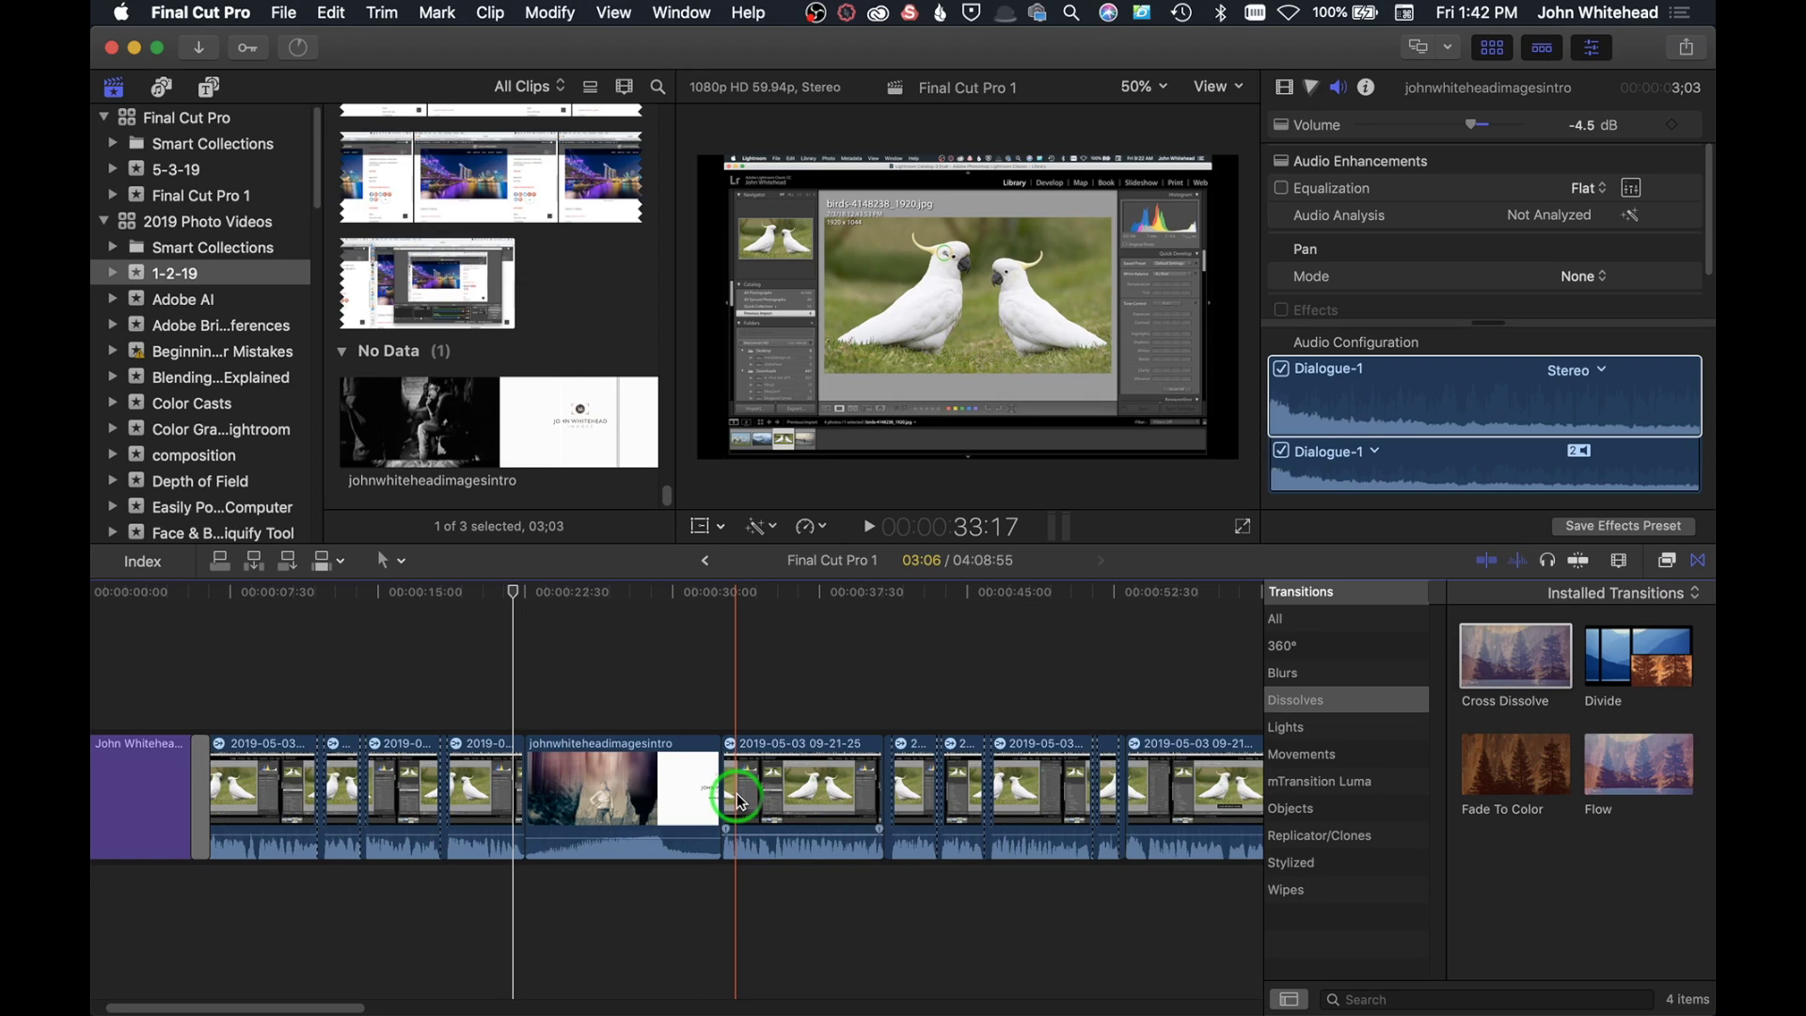
pyautogui.moveTo(740, 801); pyautogui.dragTo(741, 801)
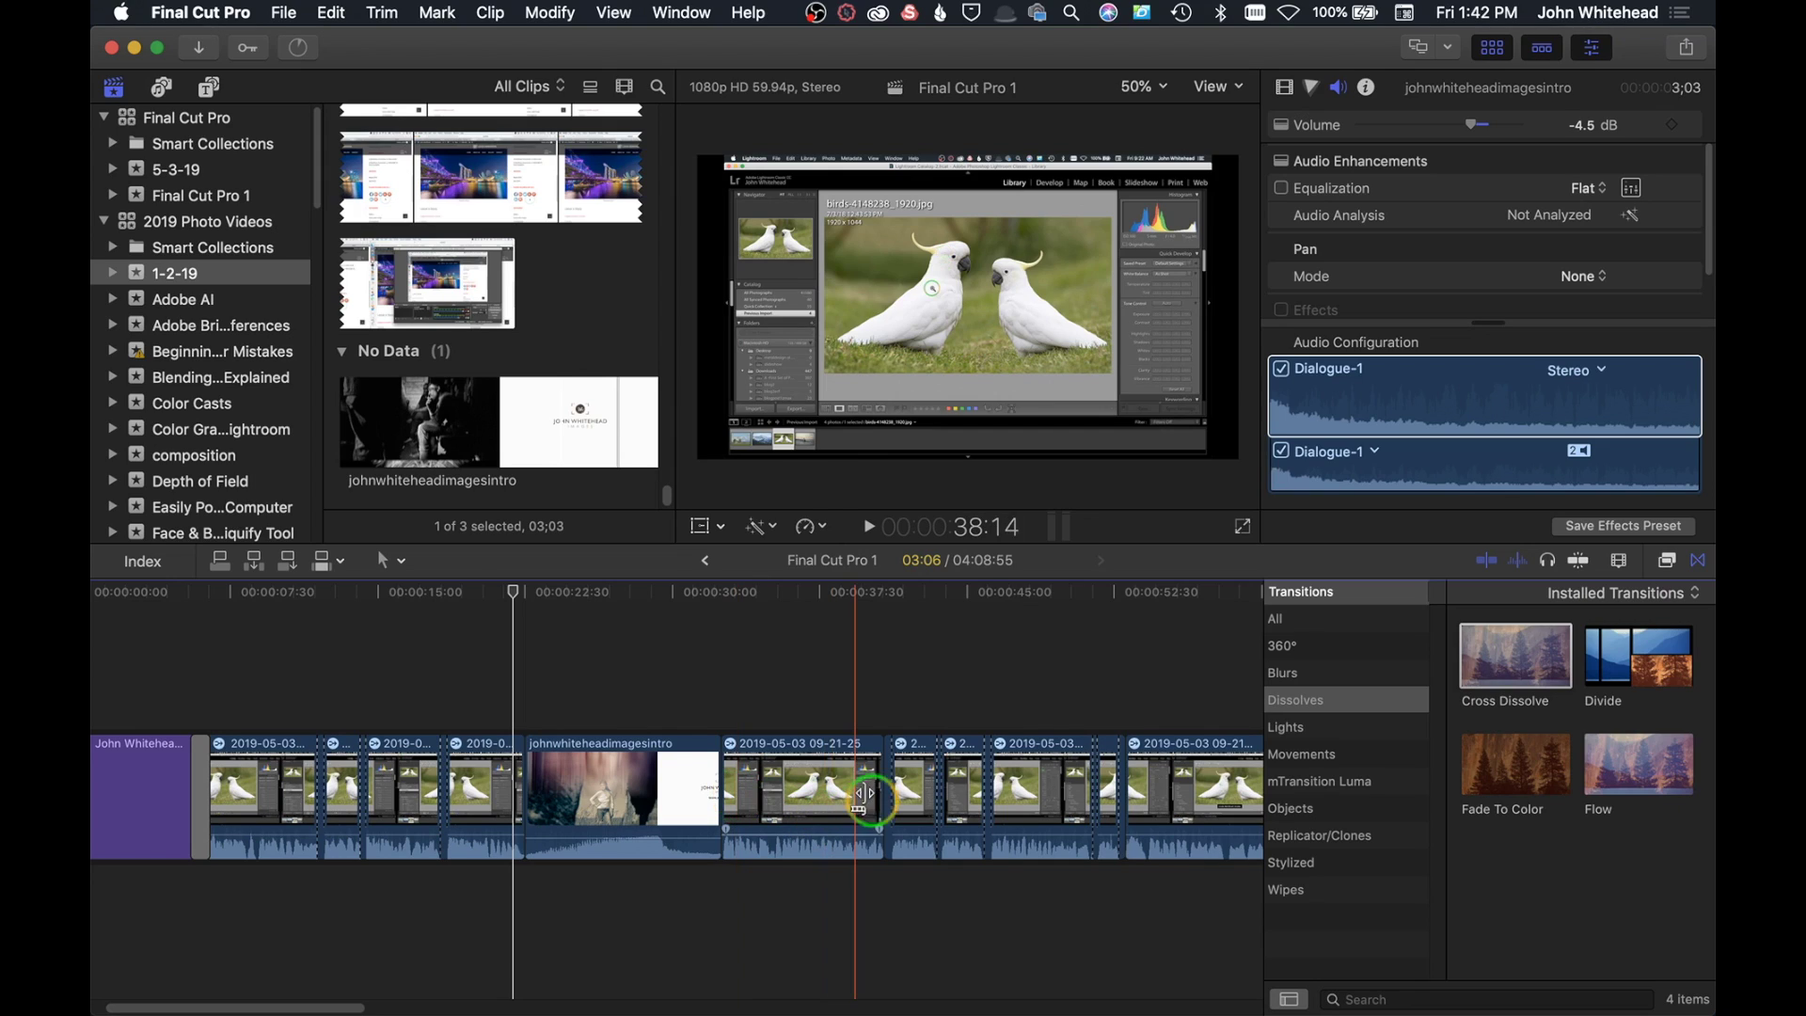